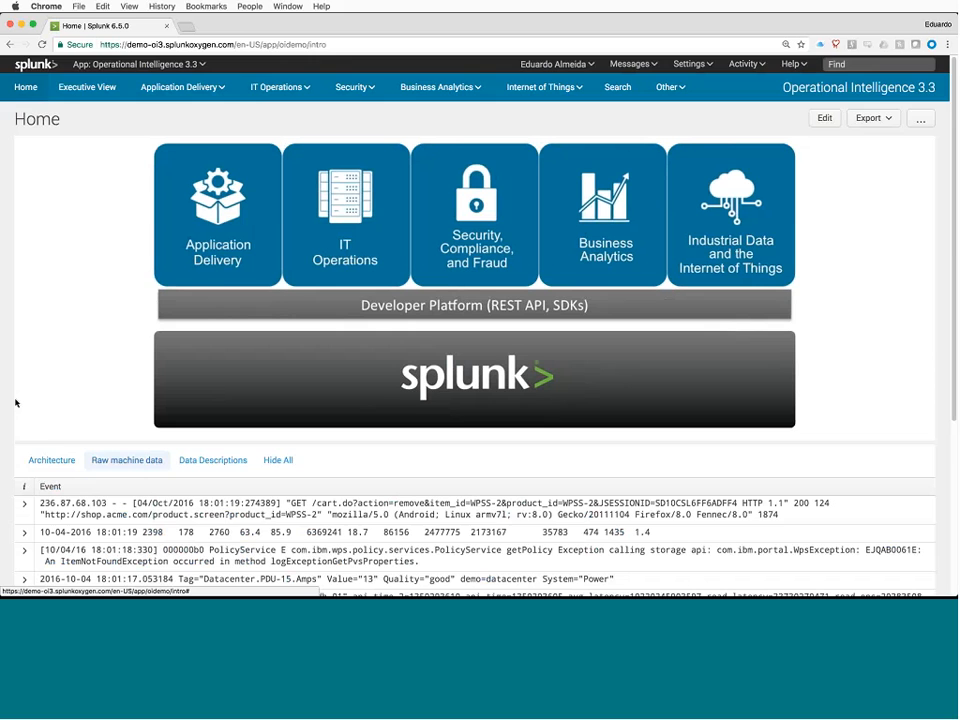
Step: Look over the raw machine data samples on the home page, and switch the display to the data descriptions diagram
scroll(15, 401, down, 5)
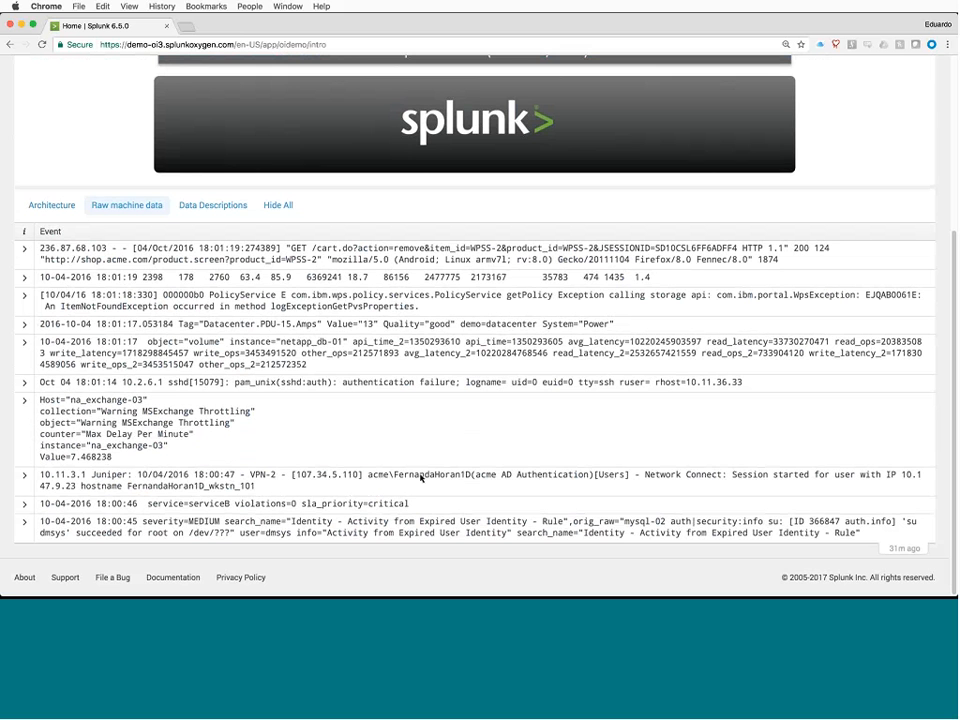
click(190, 206)
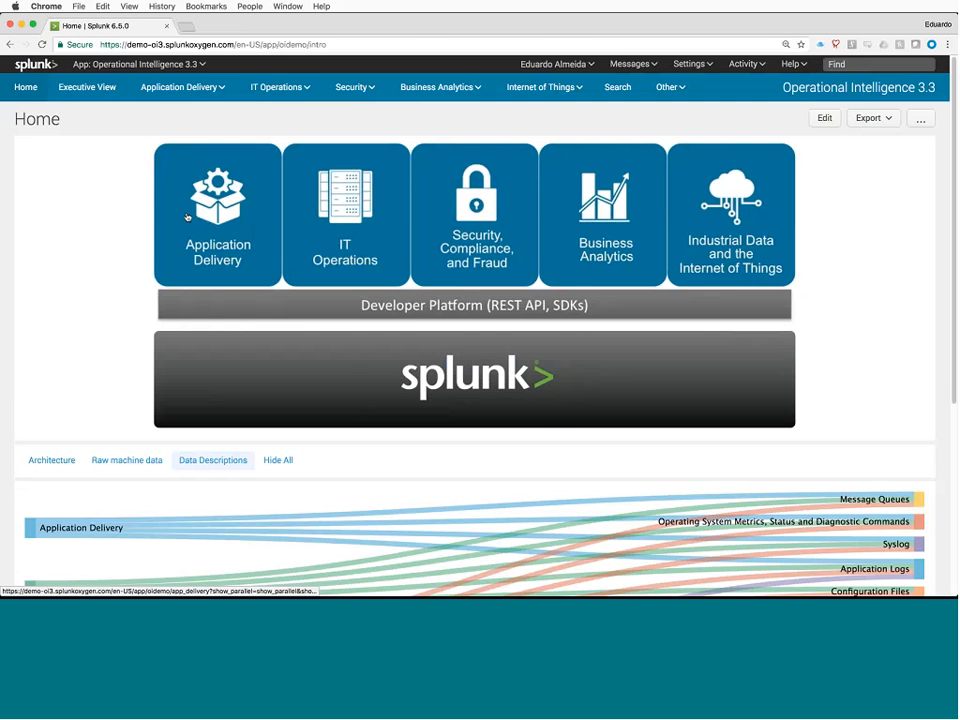
scroll(15, 361, down, 2)
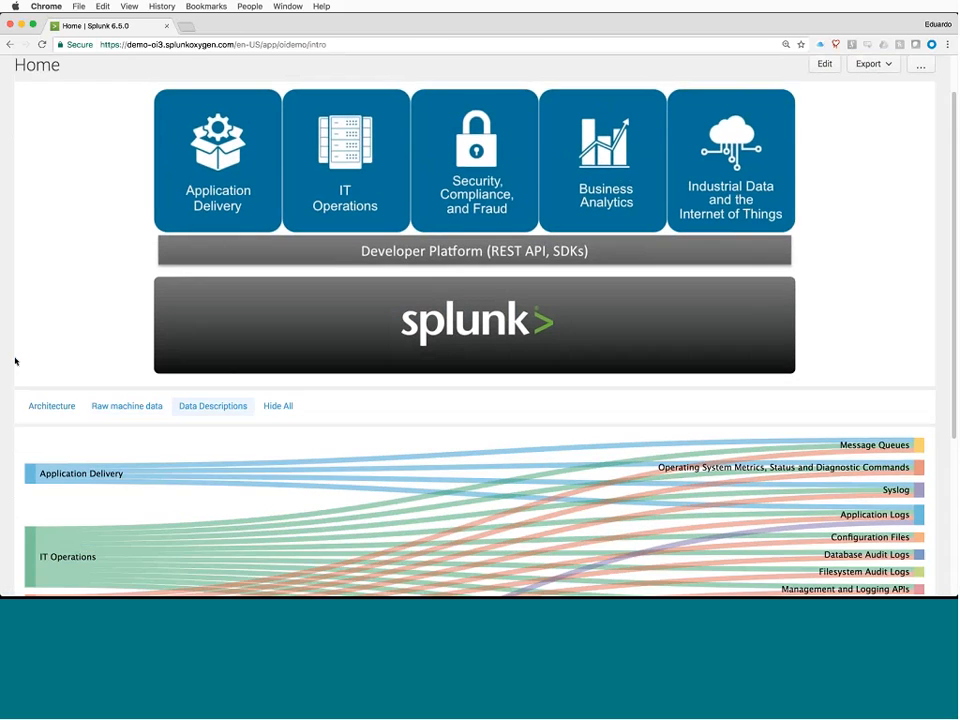
scroll(15, 361, down, 5)
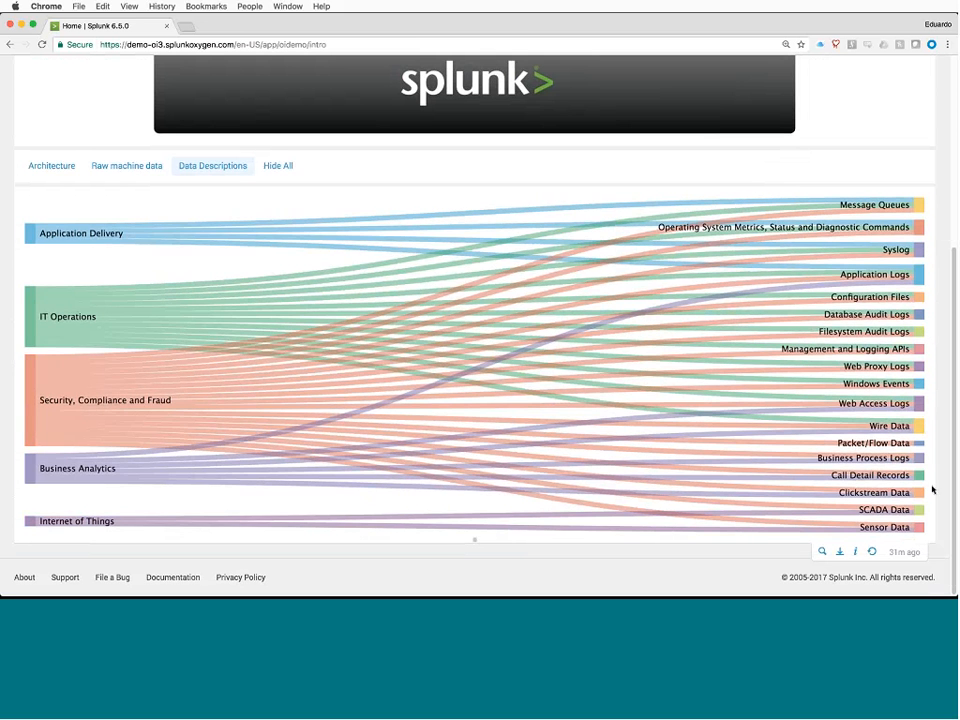
Step: Examine in the diagram which data sources feed Application Delivery, IT Operations, Security, Compliance and Fraud, and Business Analytics
mouse_move(922, 494)
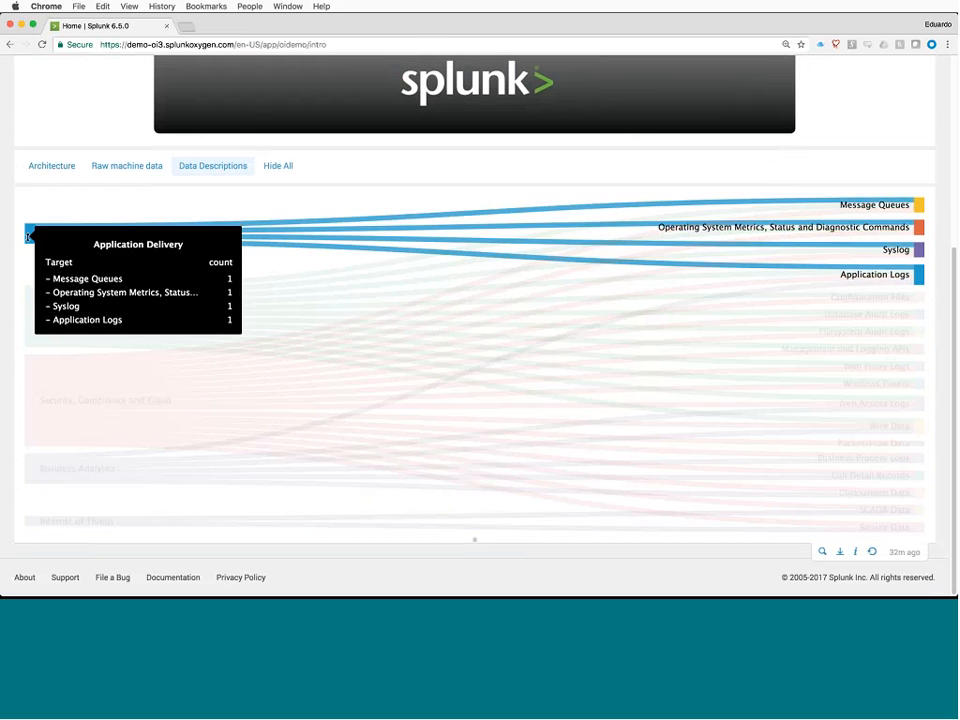
mouse_move(64, 241)
mouse_move(28, 232)
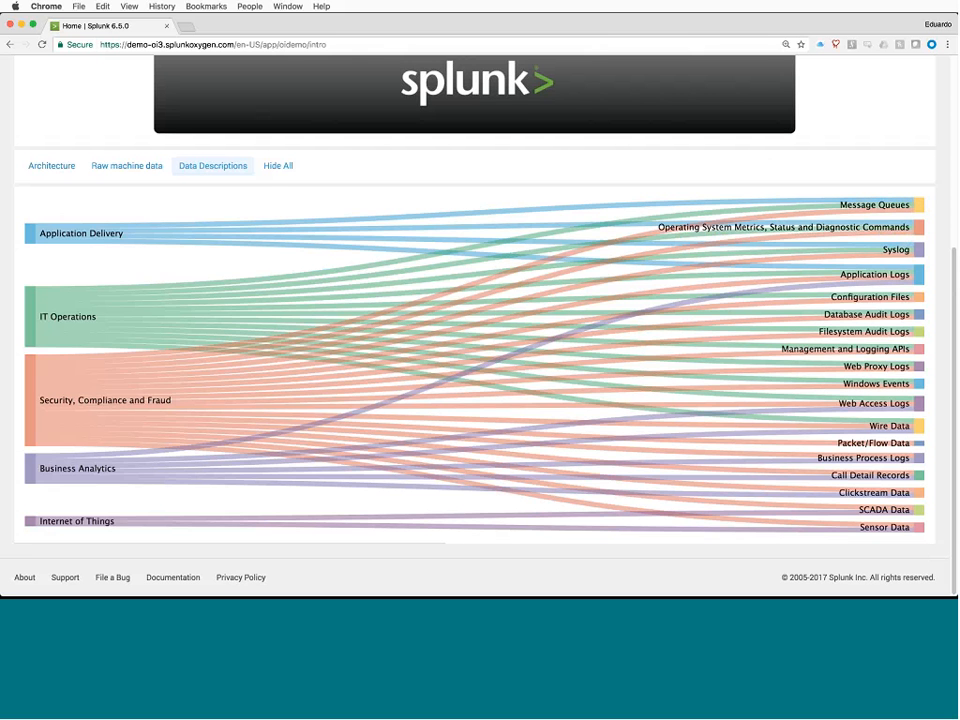
mouse_move(30, 316)
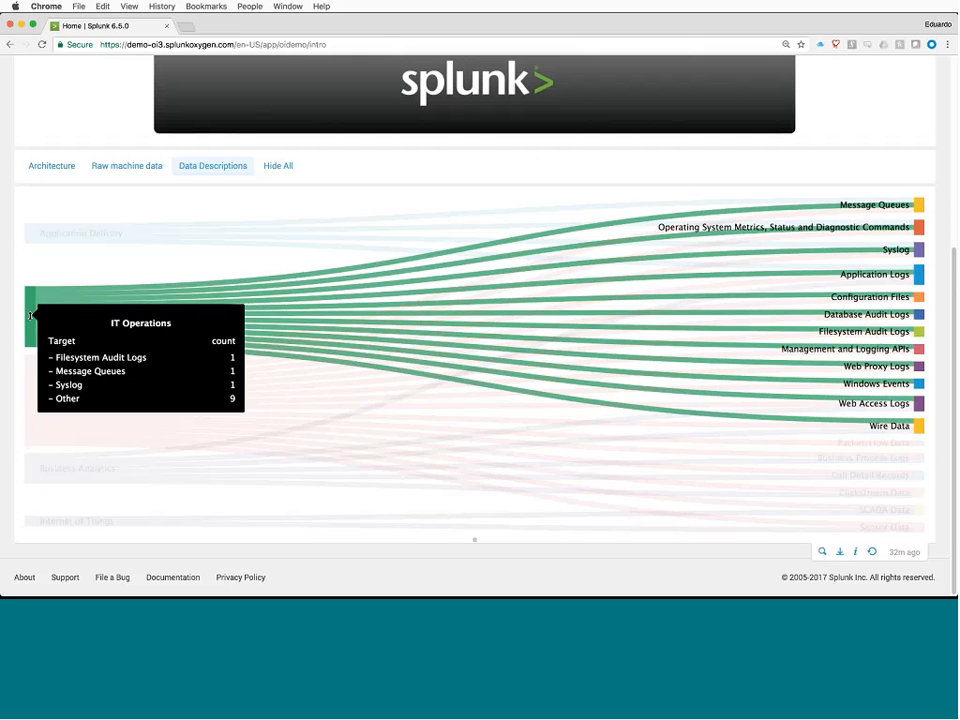
mouse_move(29, 382)
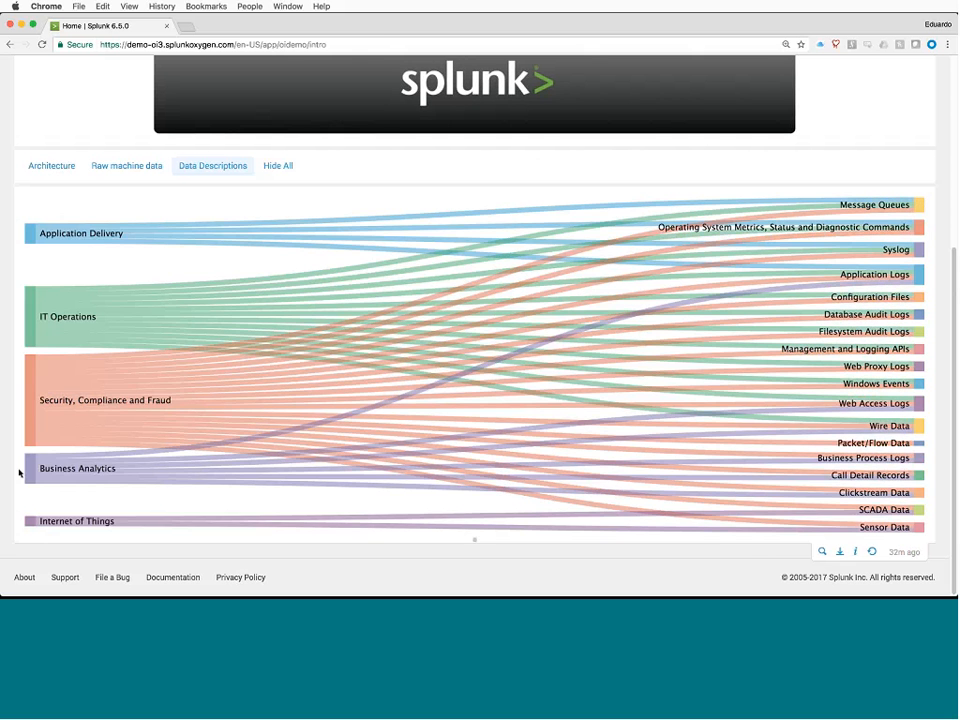
mouse_move(31, 467)
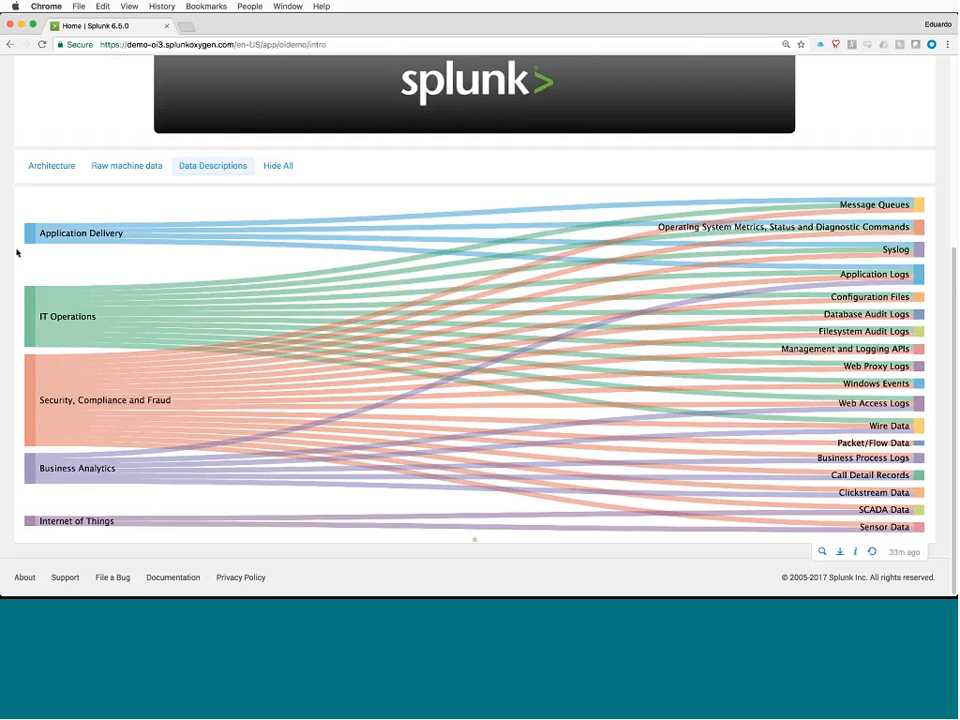
scroll(16, 253, up, 4)
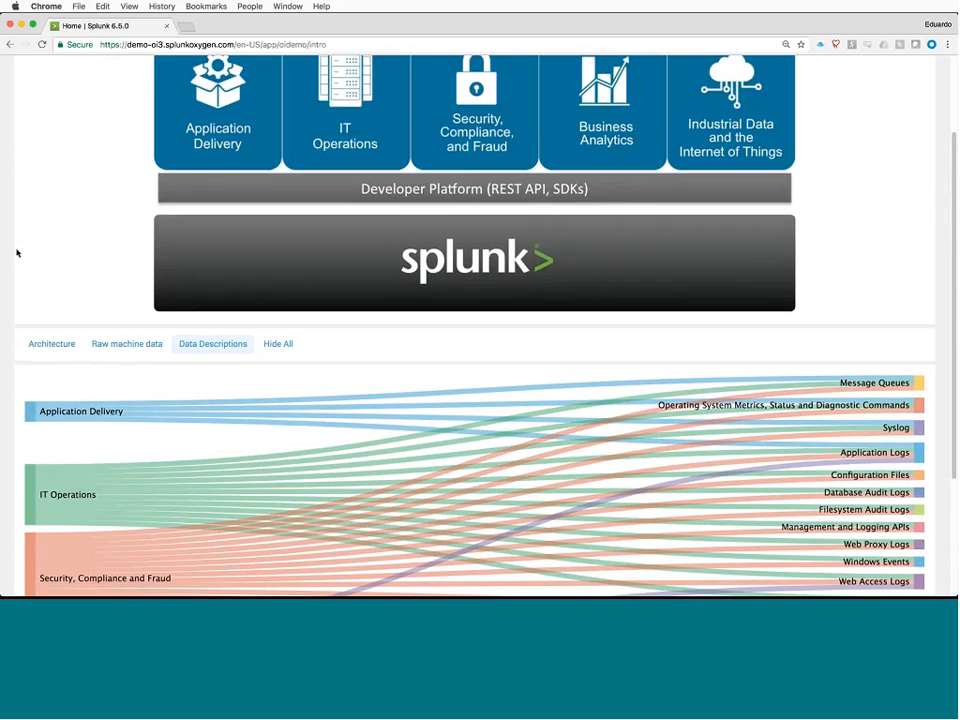
scroll(16, 253, up, 3)
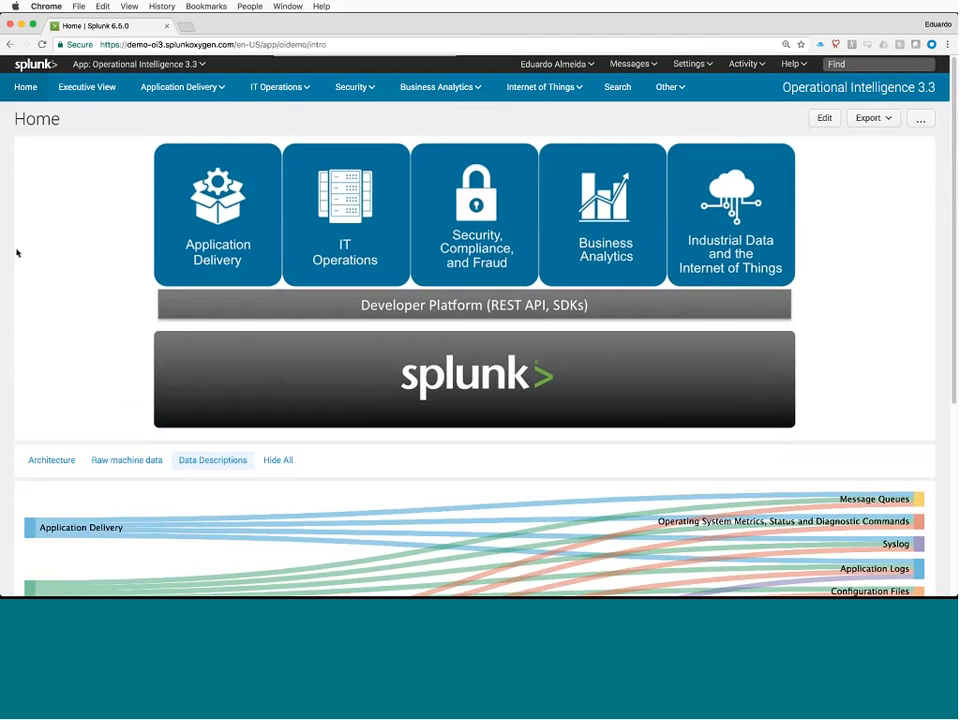
Step: Open the search page and set the time range to the Last 60 minutes preset
click(619, 89)
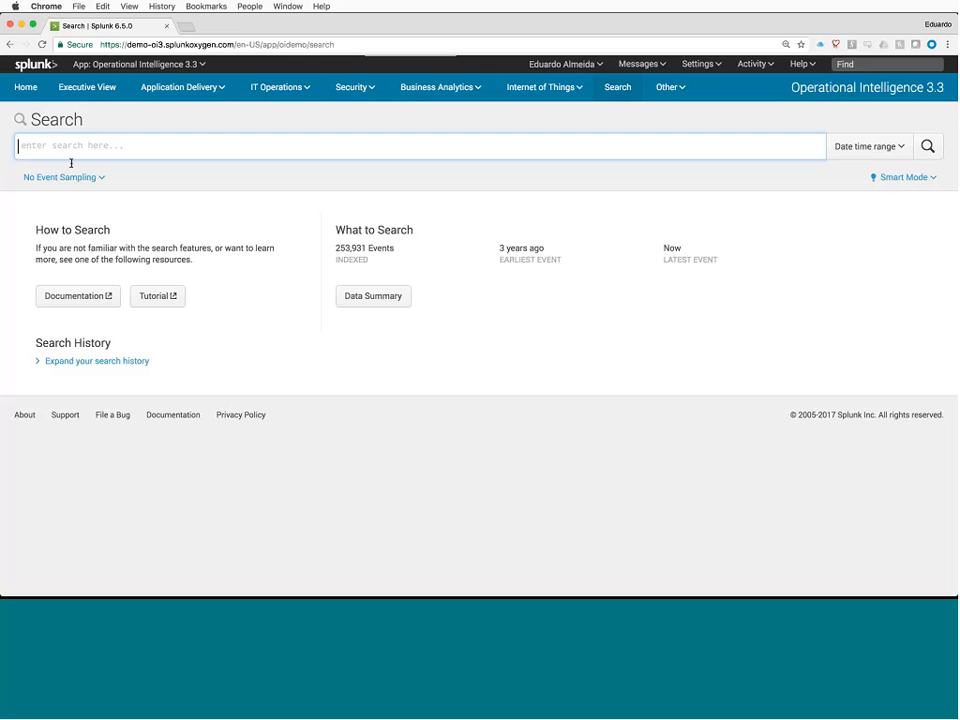
click(900, 146)
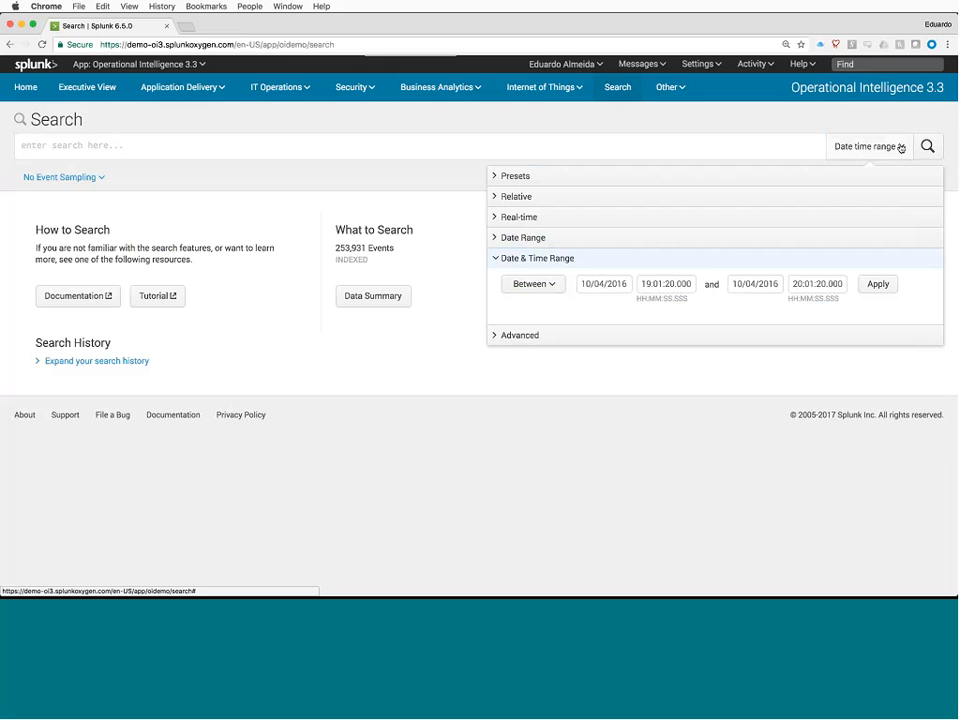
click(522, 177)
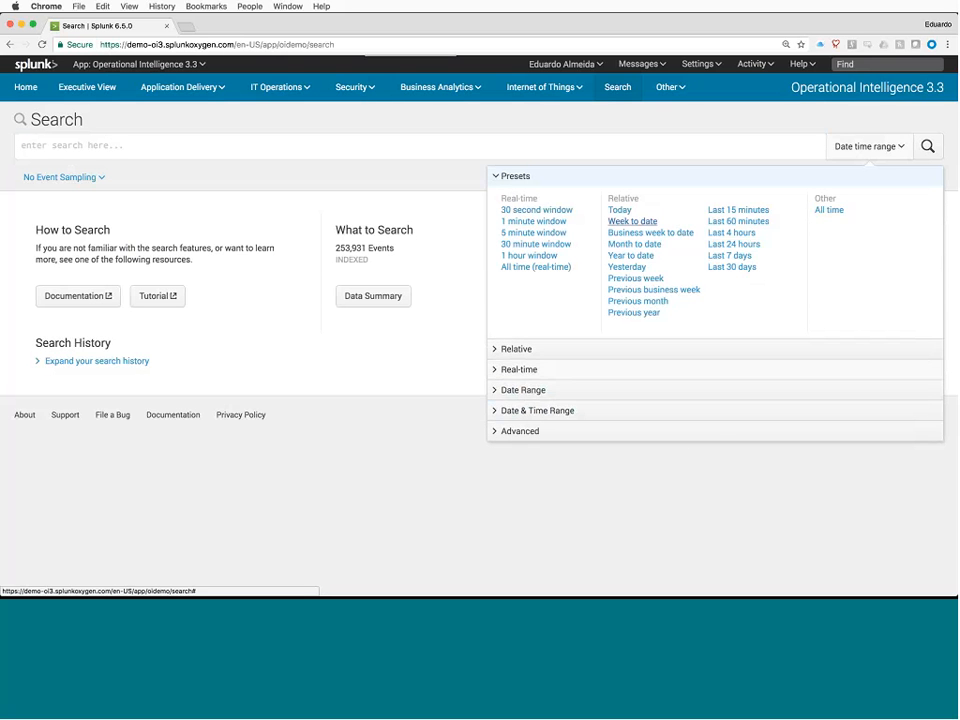
click(751, 225)
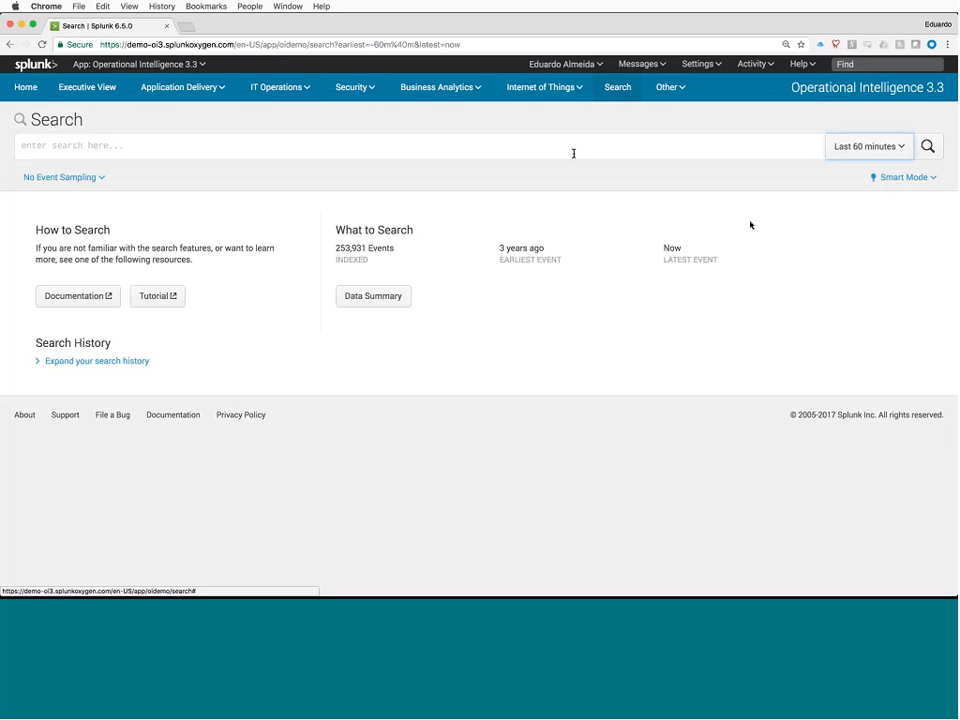
Step: Run a search for events containing "acme"
click(573, 153)
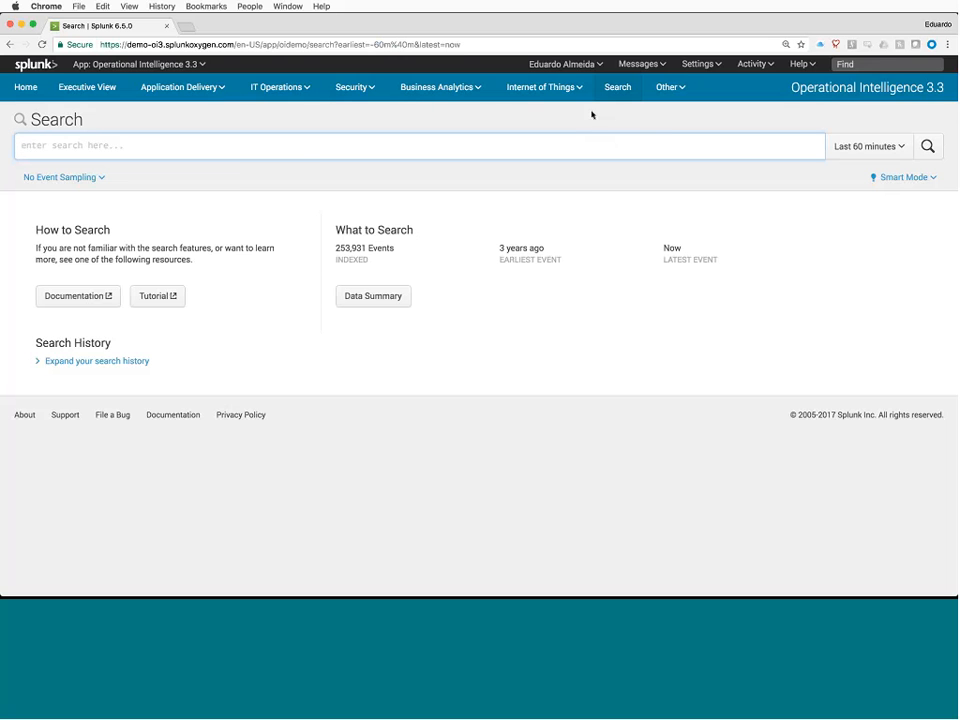
text(acme)
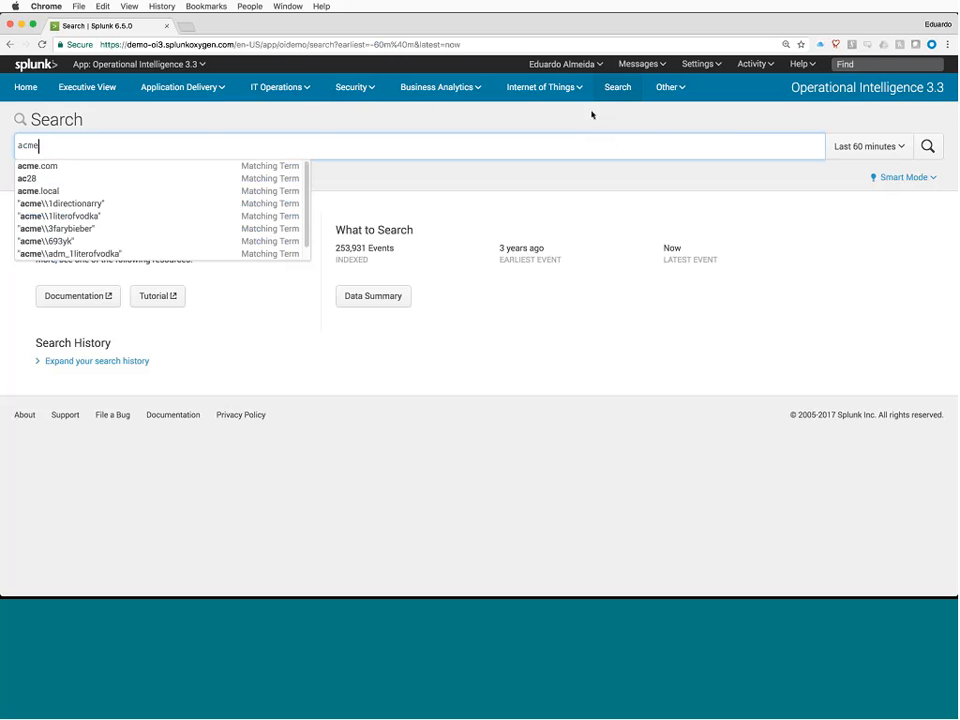
key(Return)
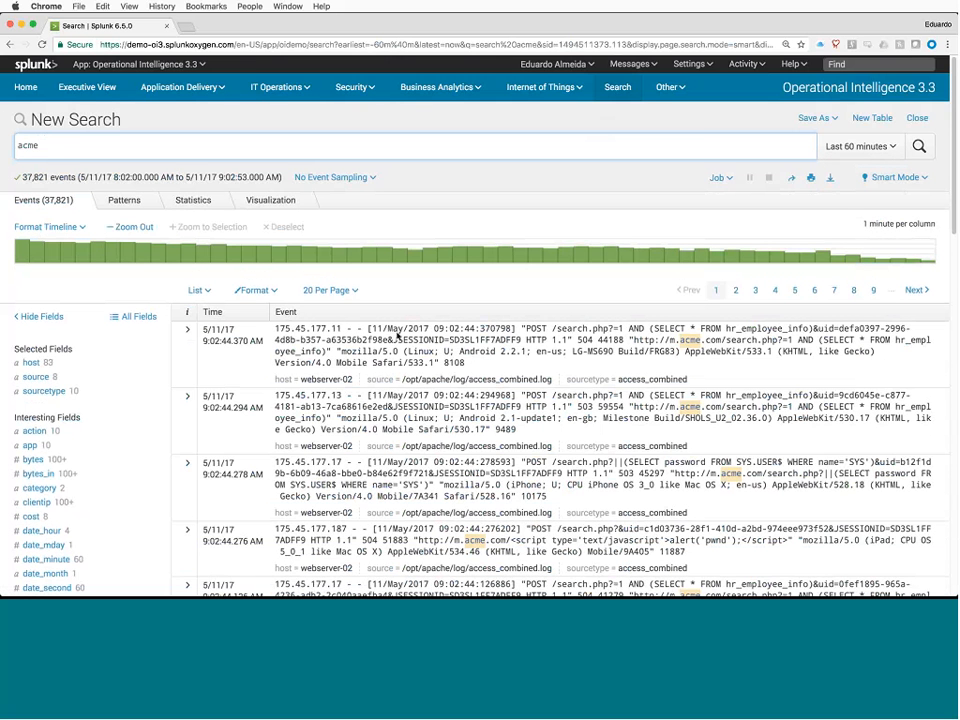
Step: Look through the returned acme events and check the breakdown of their sourcetype values
scroll(440, 381, down, 5)
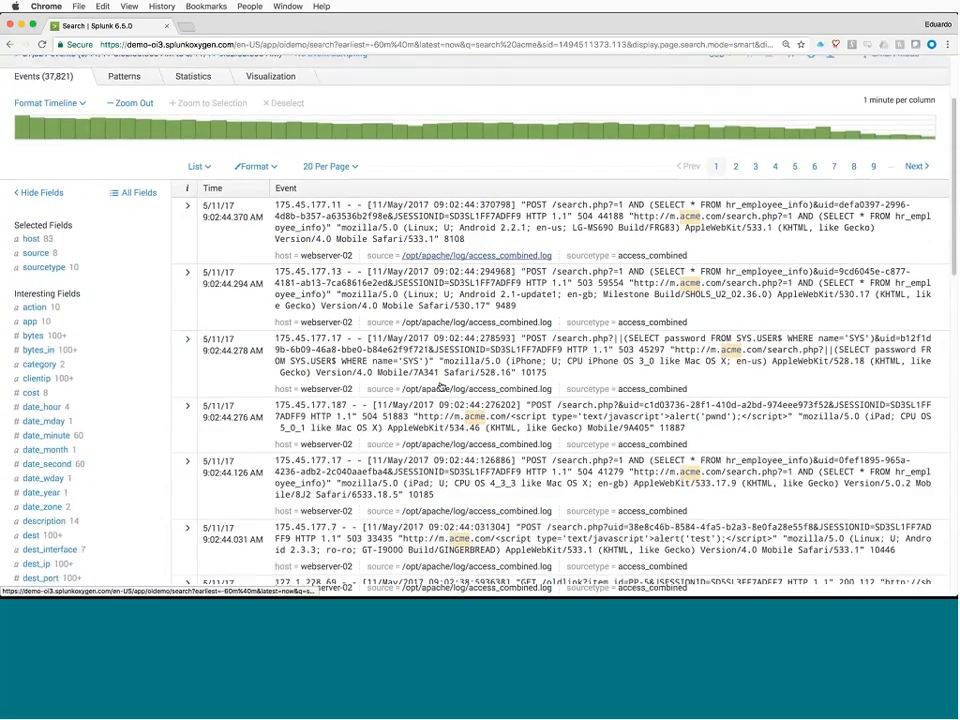
scroll(440, 385, up, 1)
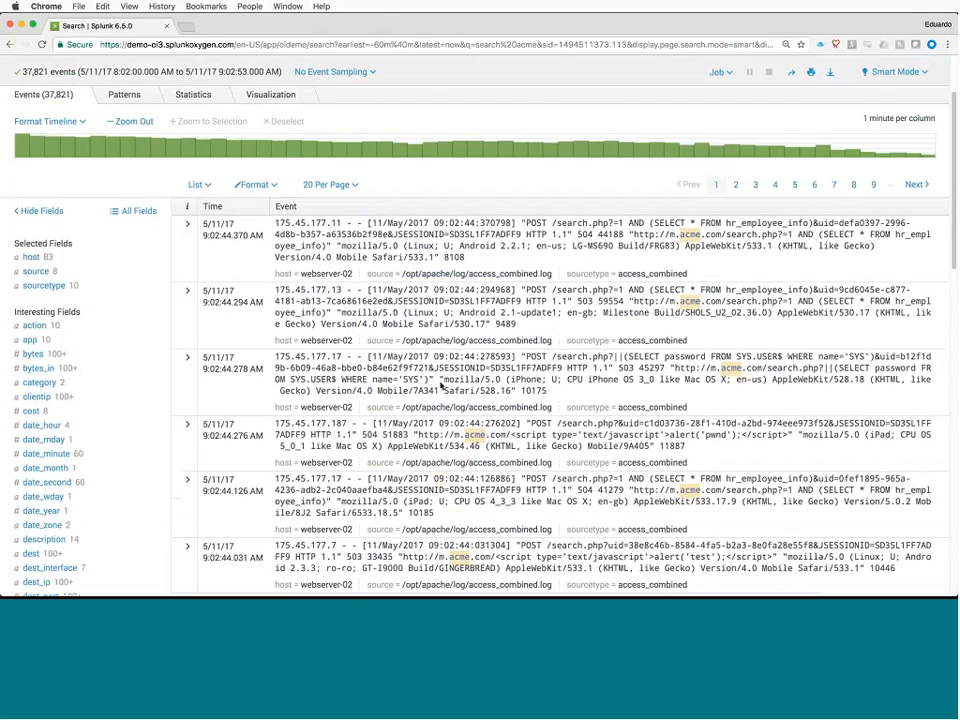
scroll(94, 362, down, 3)
scroll(92, 362, up, 3)
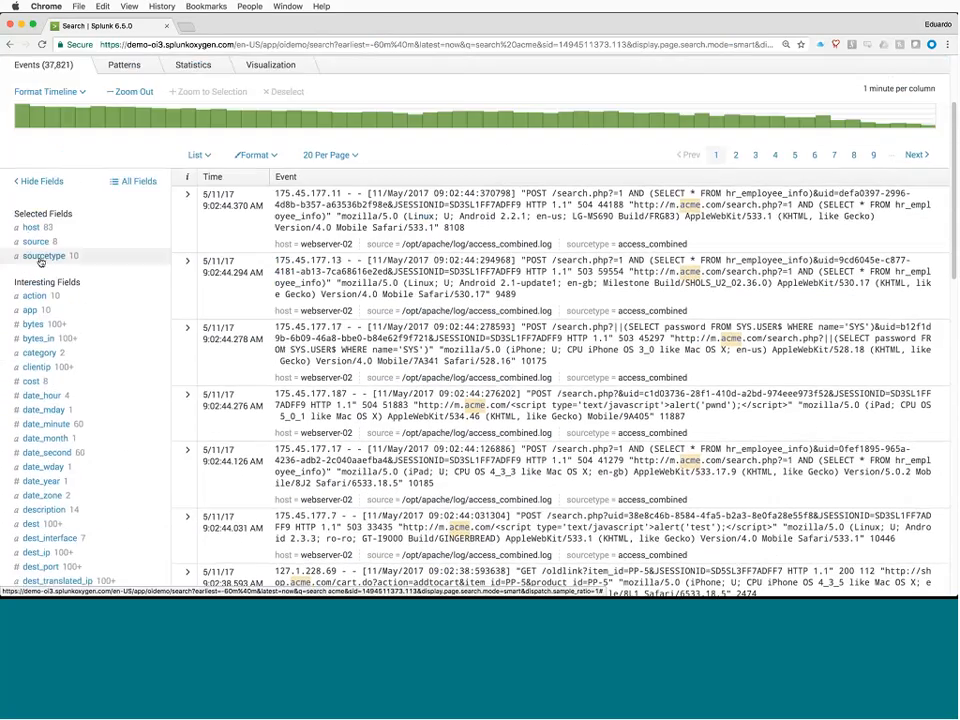
click(42, 256)
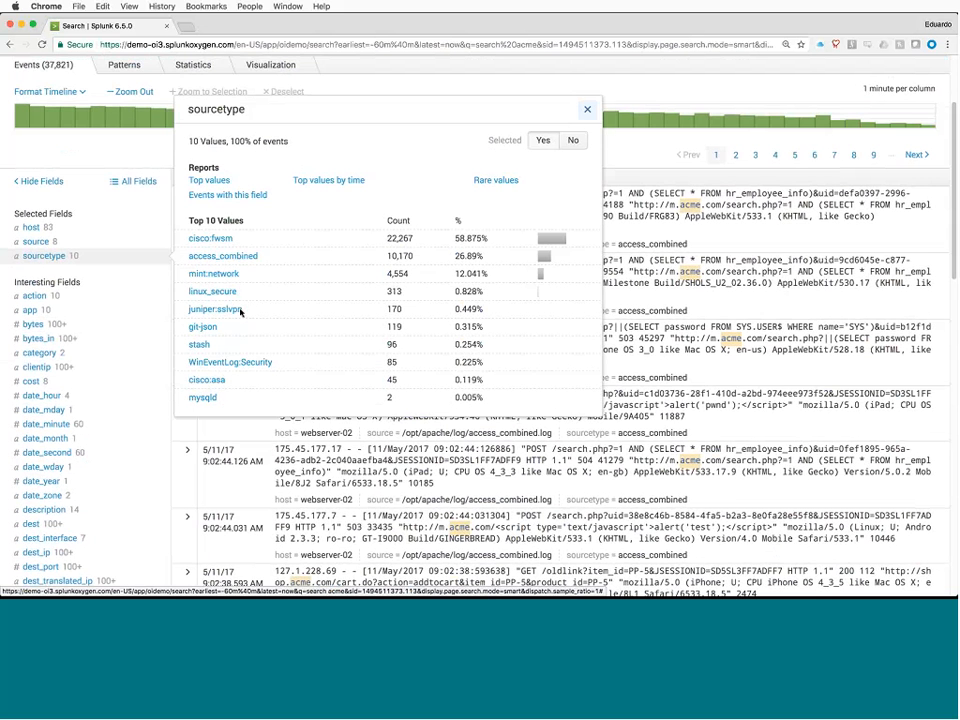
click(588, 111)
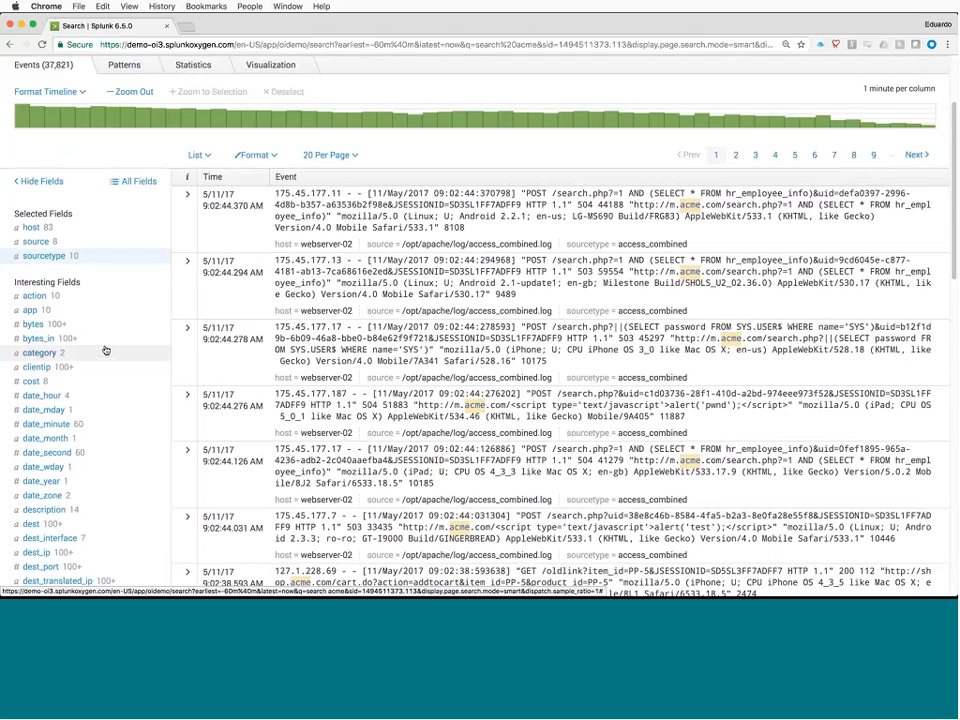
Step: Browse the interesting fields extracted from the acme events
scroll(105, 350, down, 1)
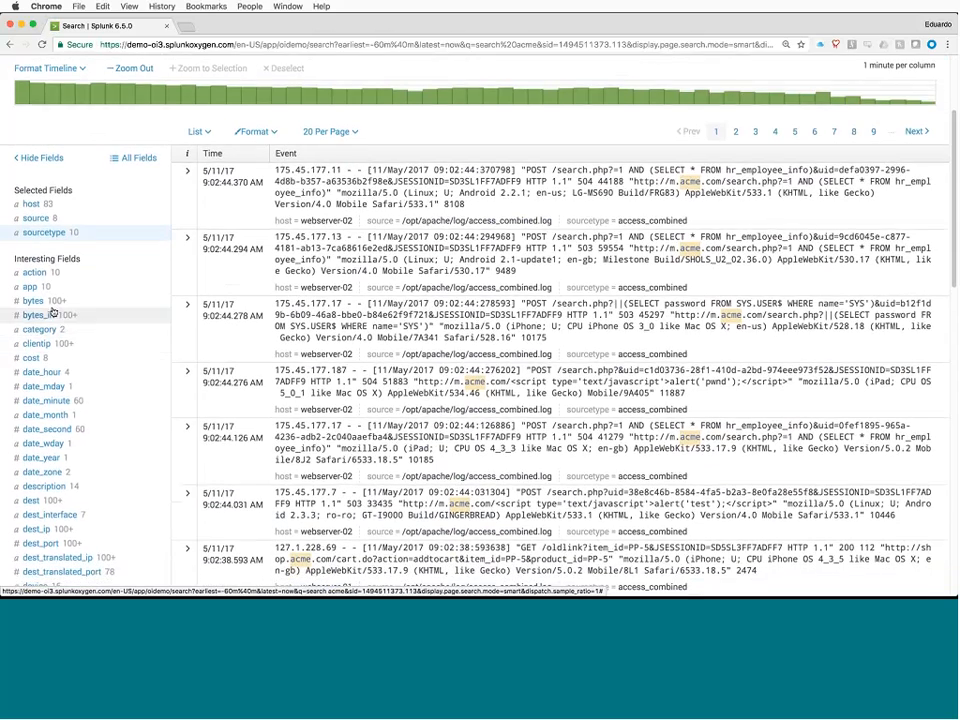
scroll(53, 312, down, 10)
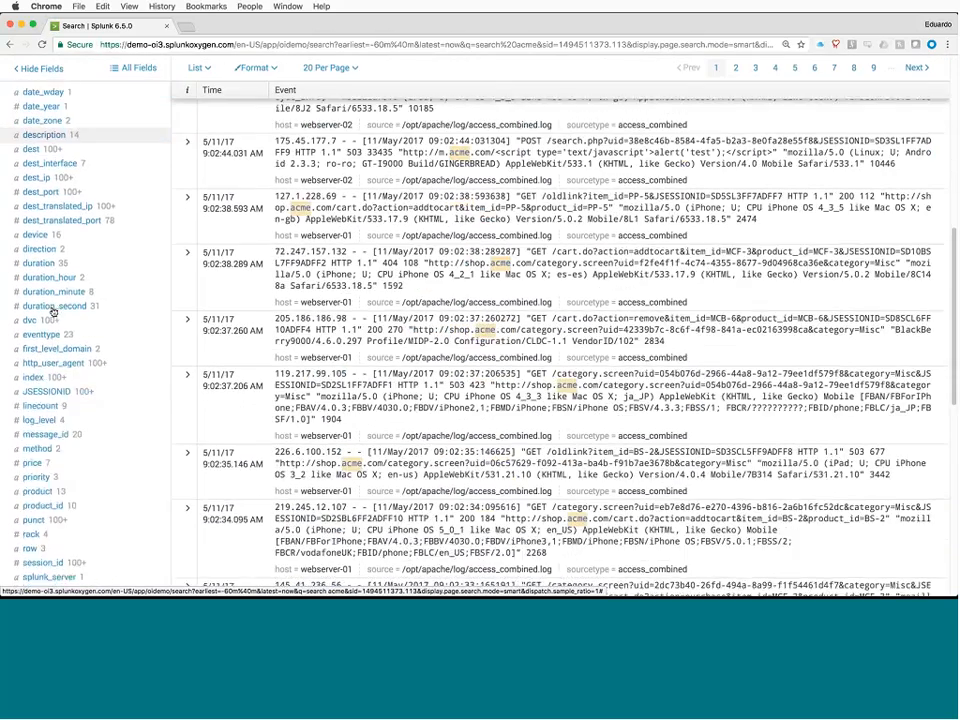
scroll(53, 312, down, 3)
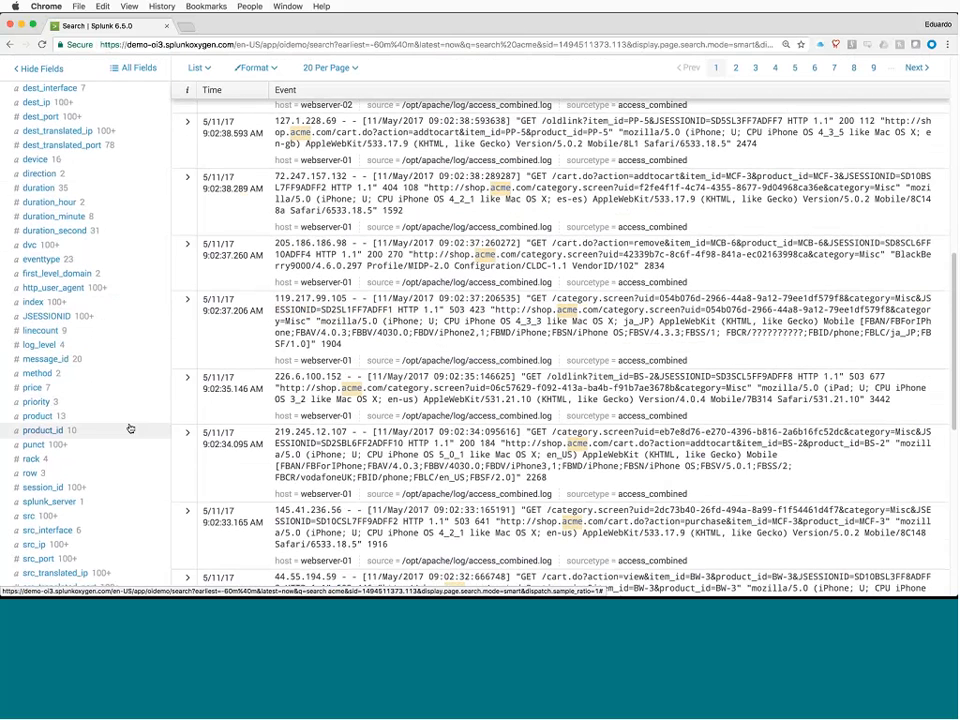
scroll(129, 428, up, 10)
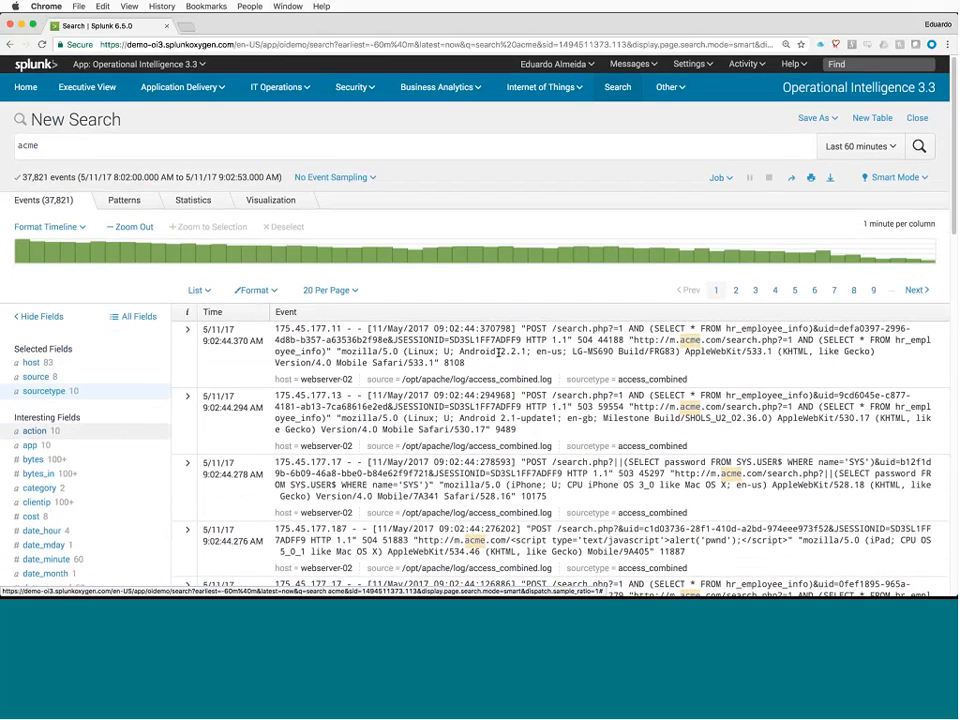
Step: Narrow the search to "acme 503" and run it
click(246, 146)
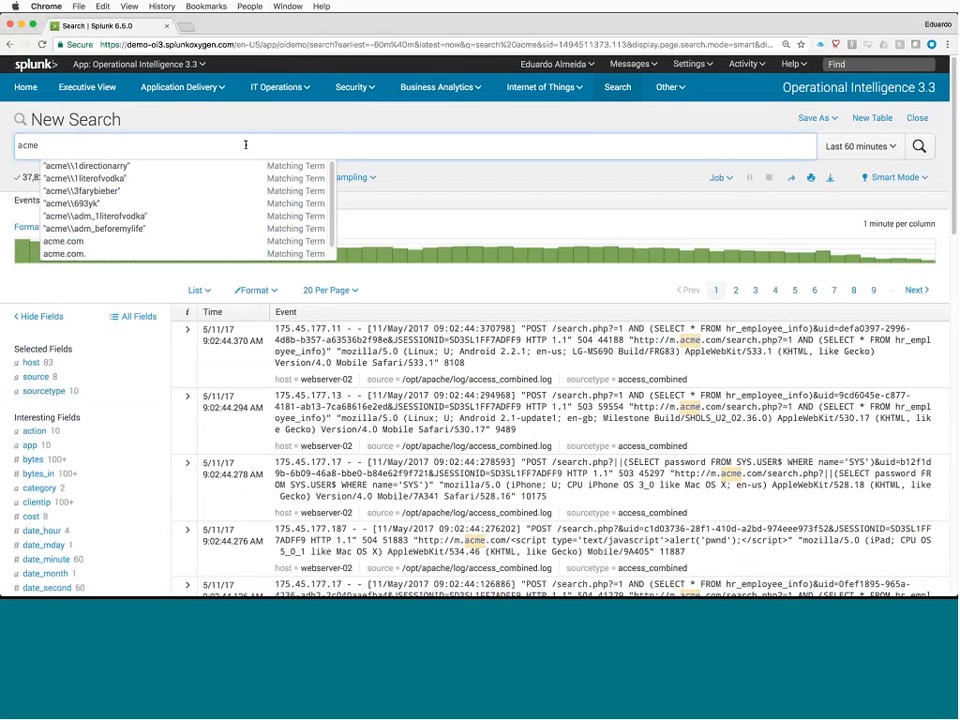
text(503)
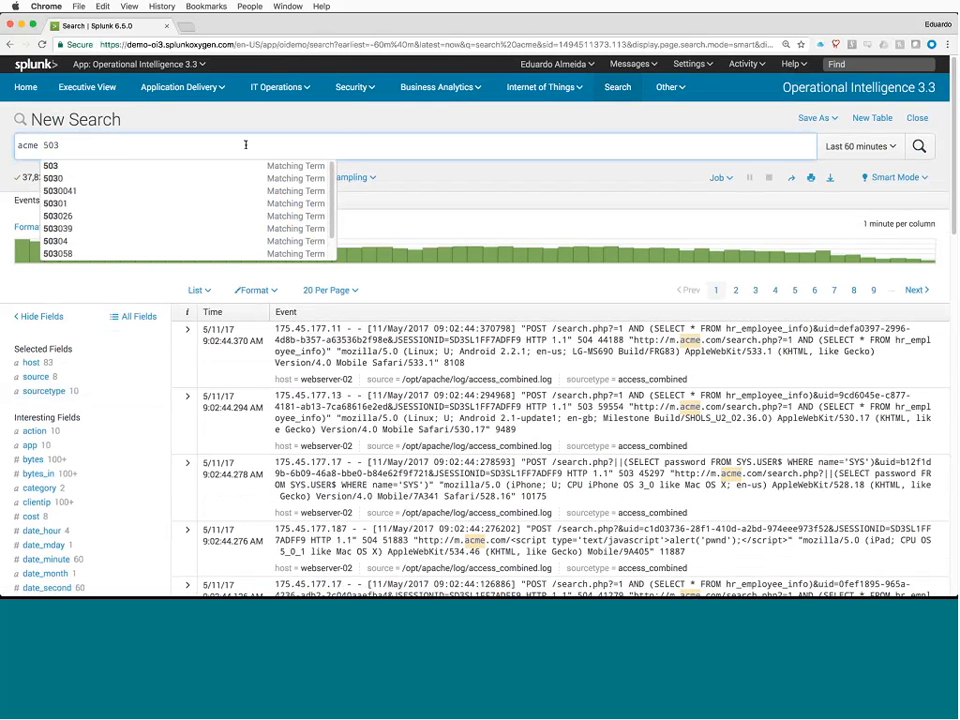
key(Return)
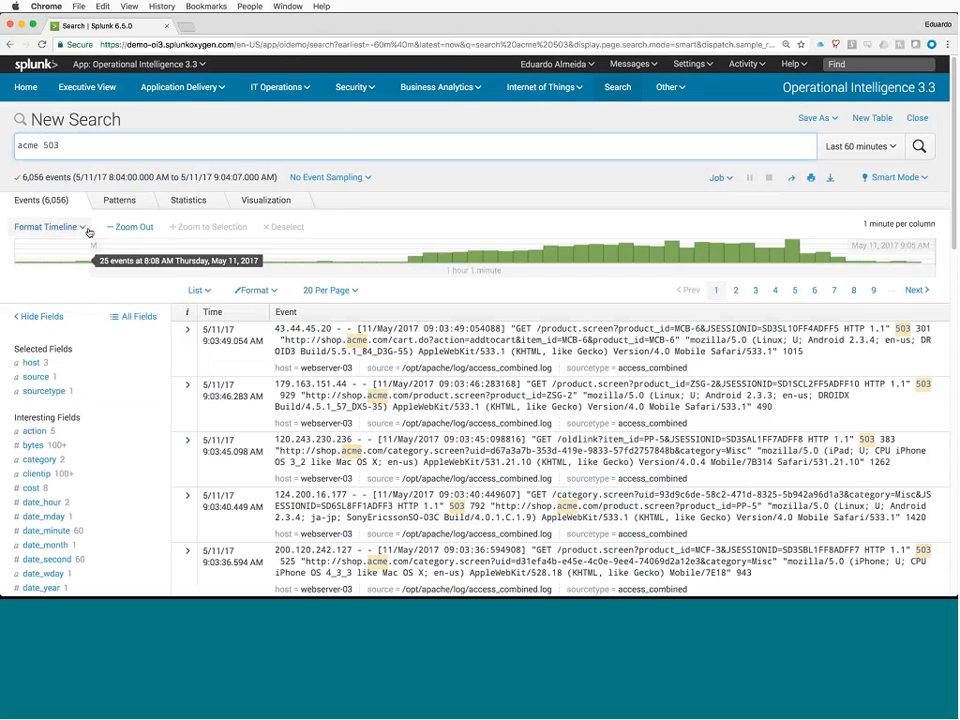
Step: Check which sourcetype values the acme 503 events have
scroll(597, 286, down, 1)
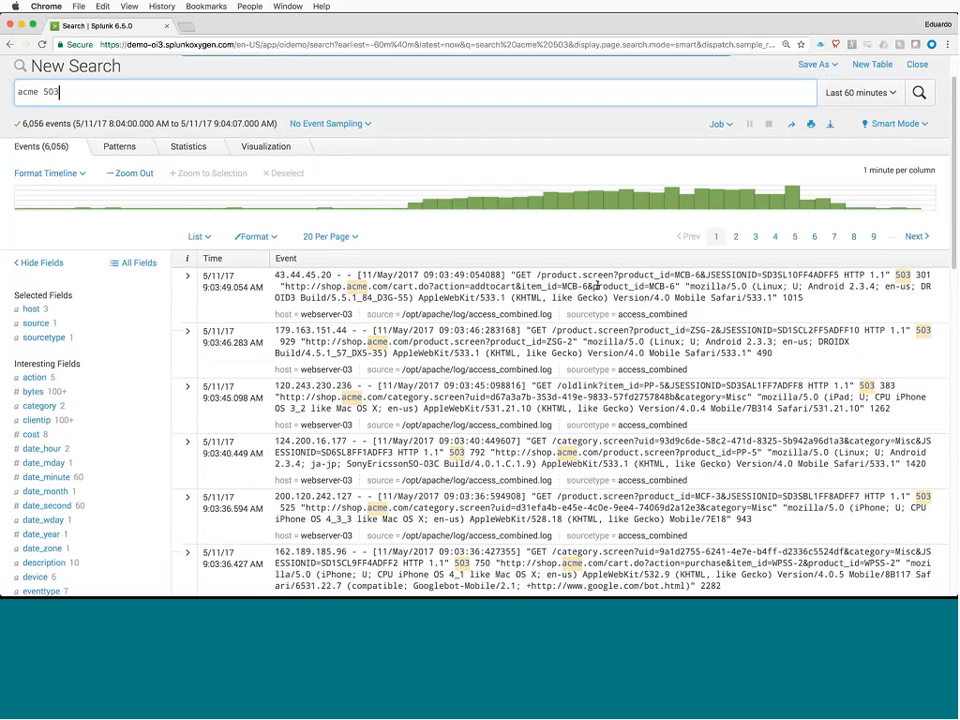
click(45, 338)
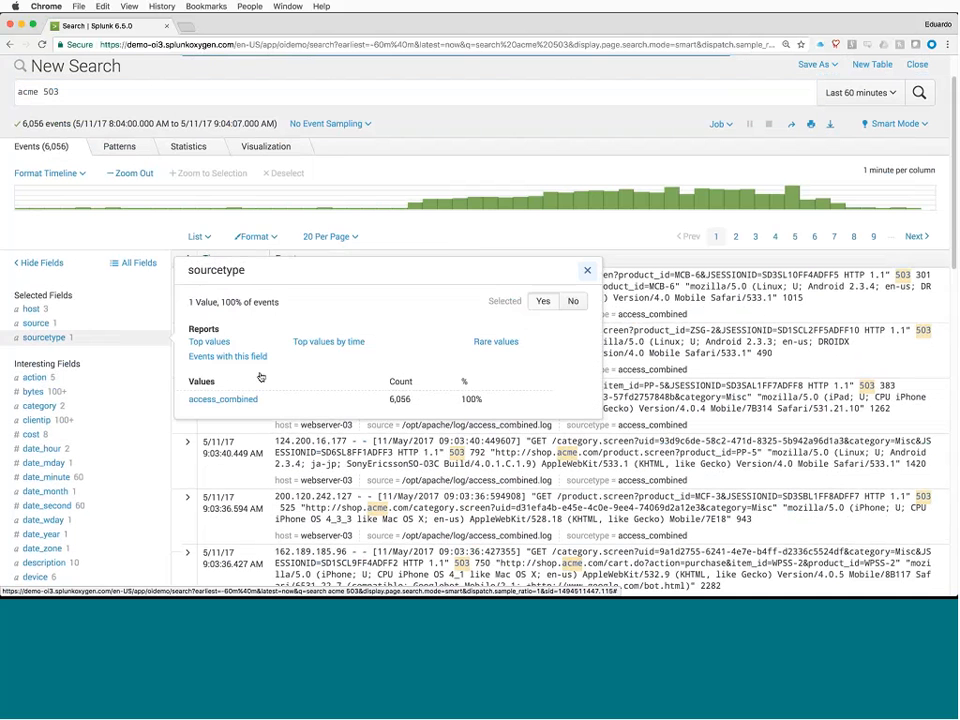
click(587, 270)
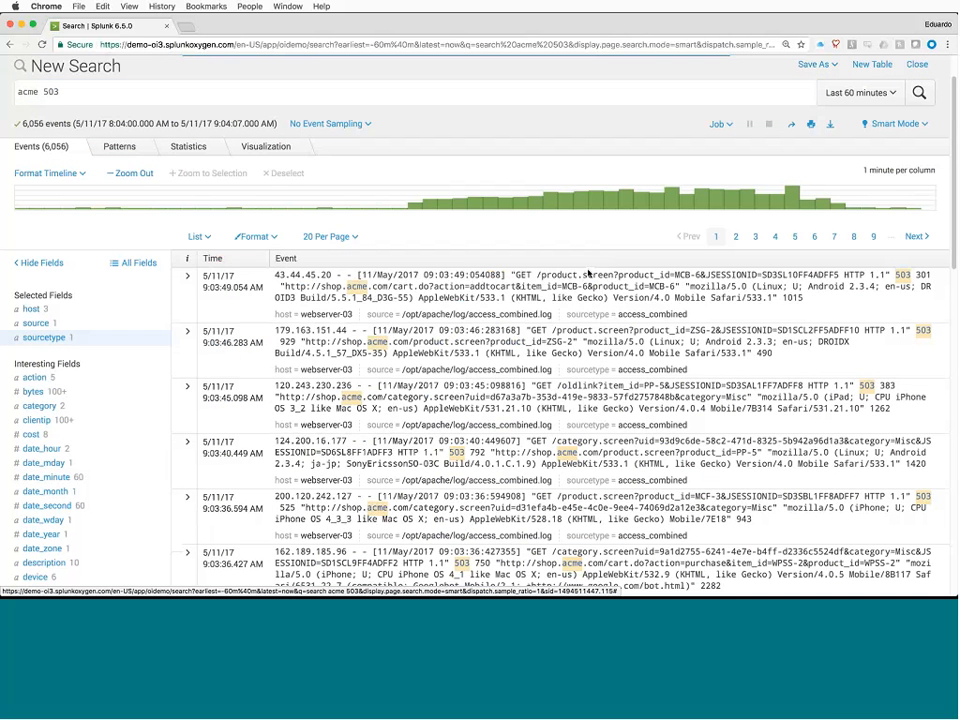
Step: Look through the acme 503 events and check the value breakdown of their status field
scroll(535, 247, down, 2)
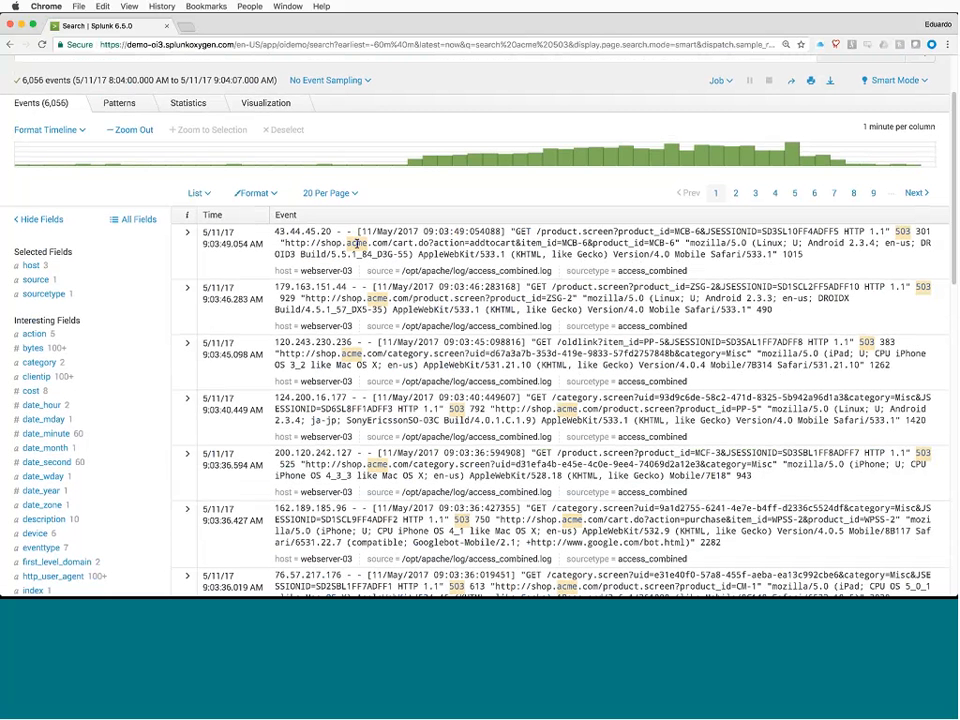
scroll(129, 326, down, 6)
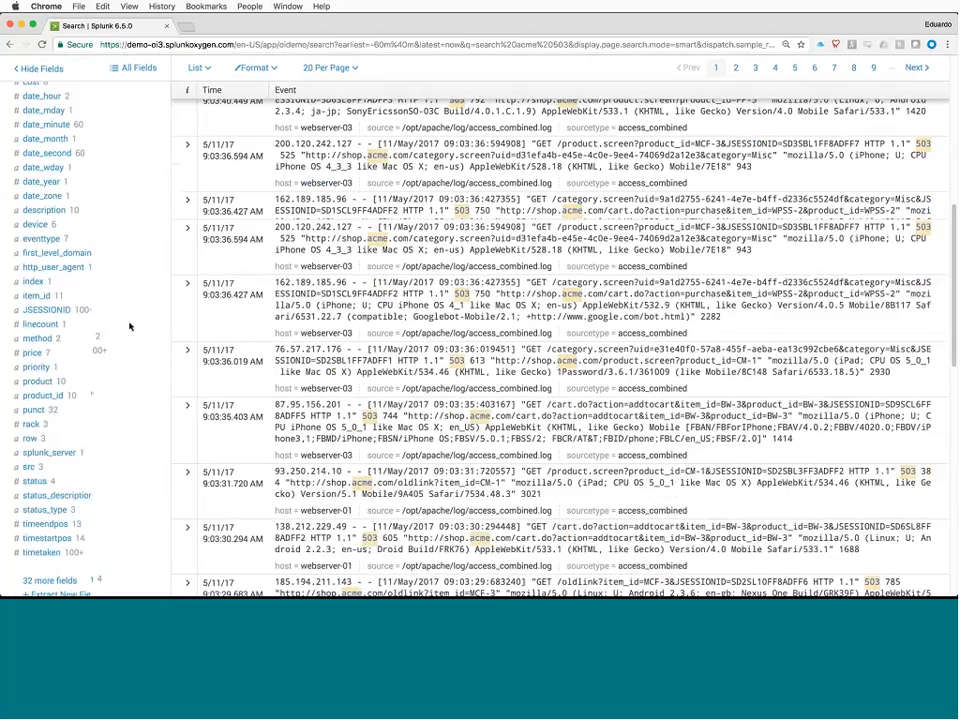
scroll(129, 326, down, 5)
scroll(129, 326, up, 5)
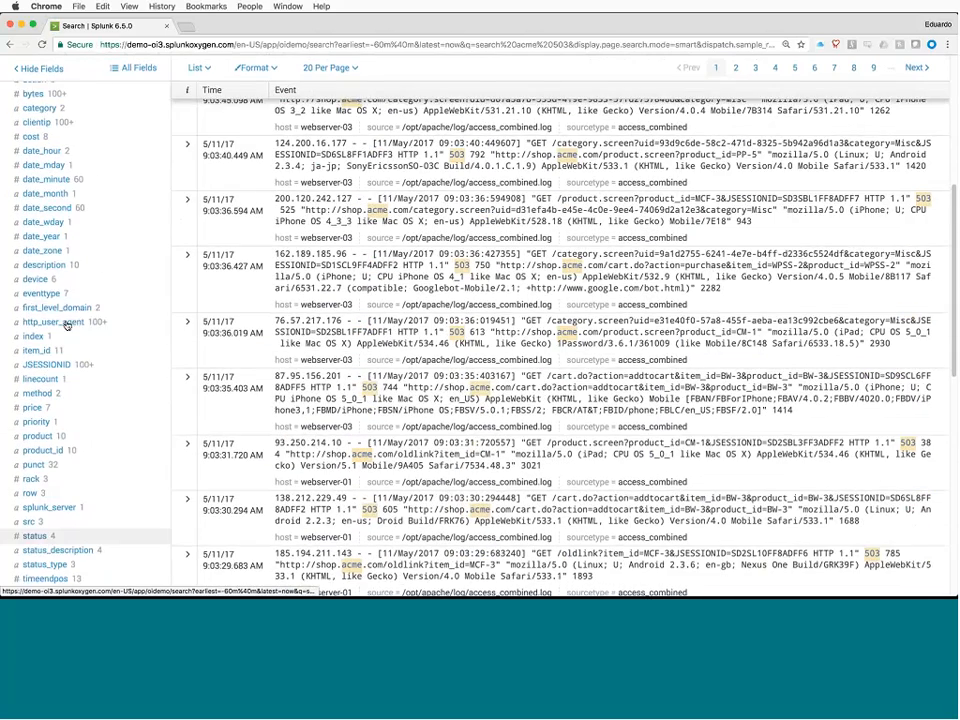
scroll(122, 280, up, 10)
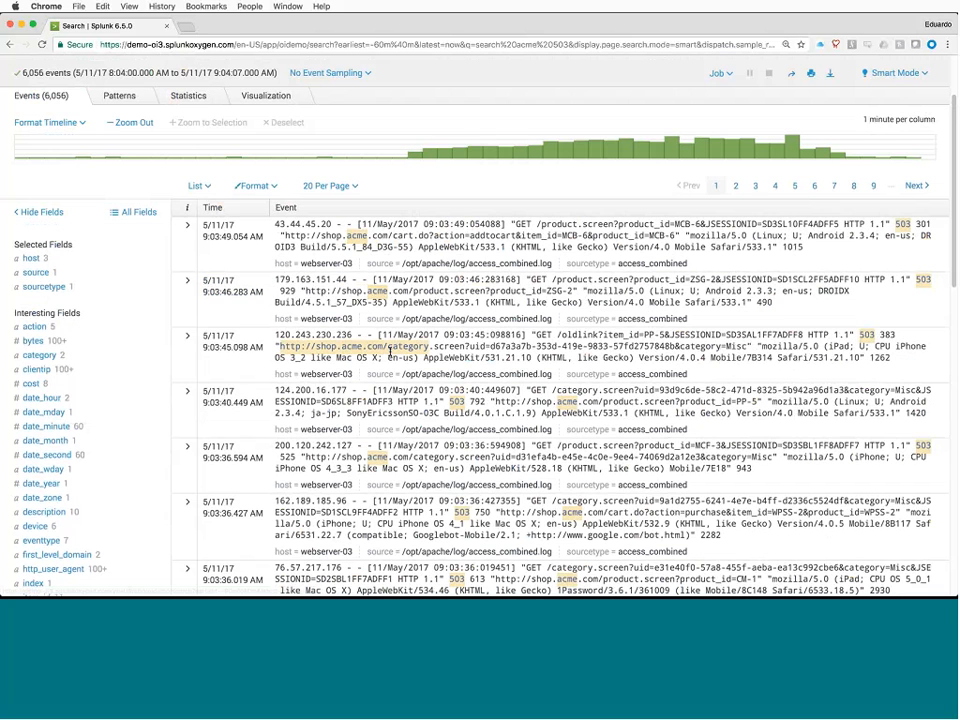
scroll(133, 399, down, 5)
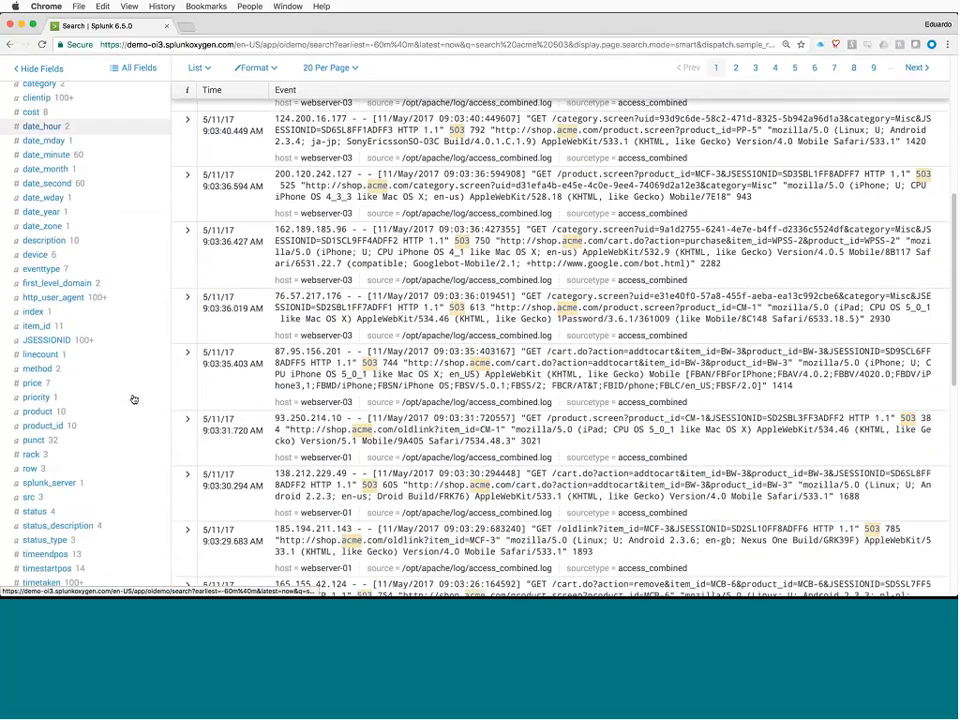
scroll(133, 399, down, 2)
click(38, 440)
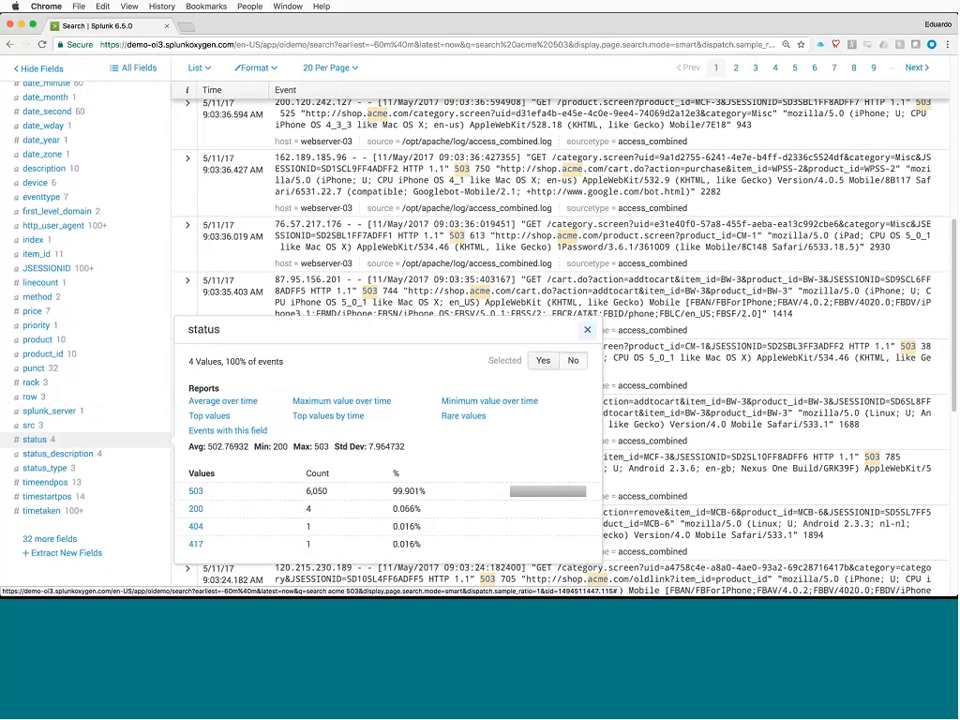
click(587, 332)
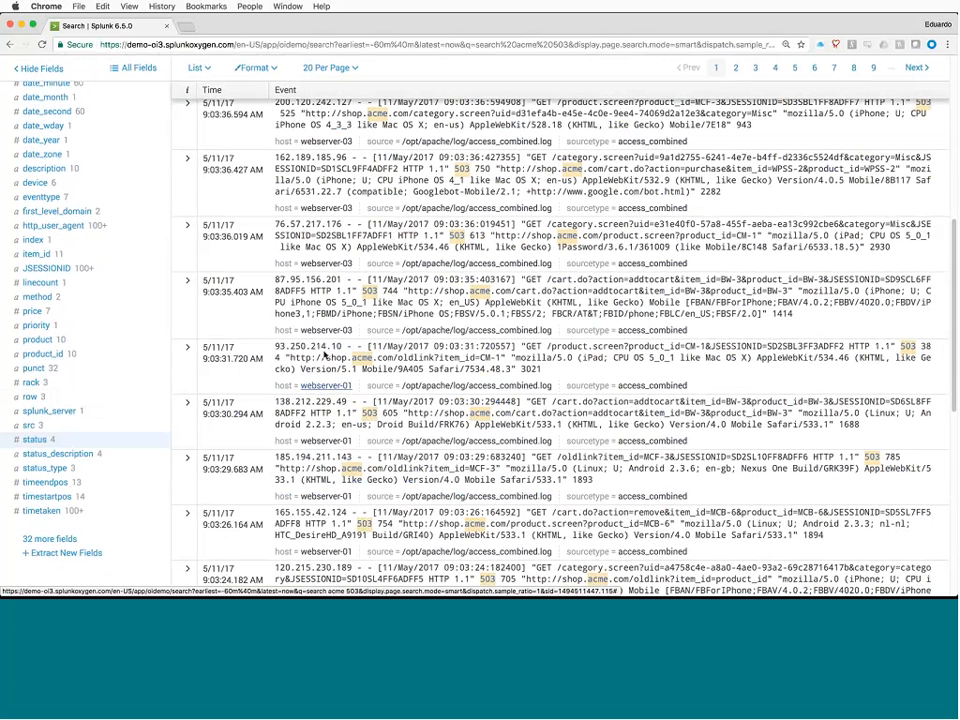
Step: Turn the 503 keyword in the search into the field filter status=503
scroll(330, 386, up, 8)
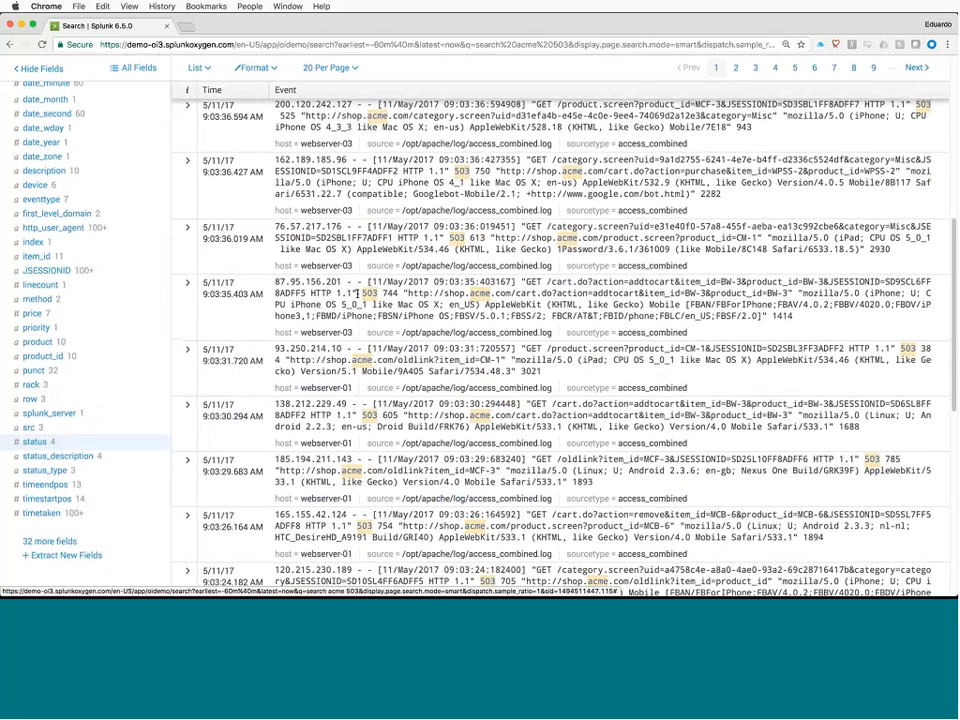
scroll(357, 293, up, 5)
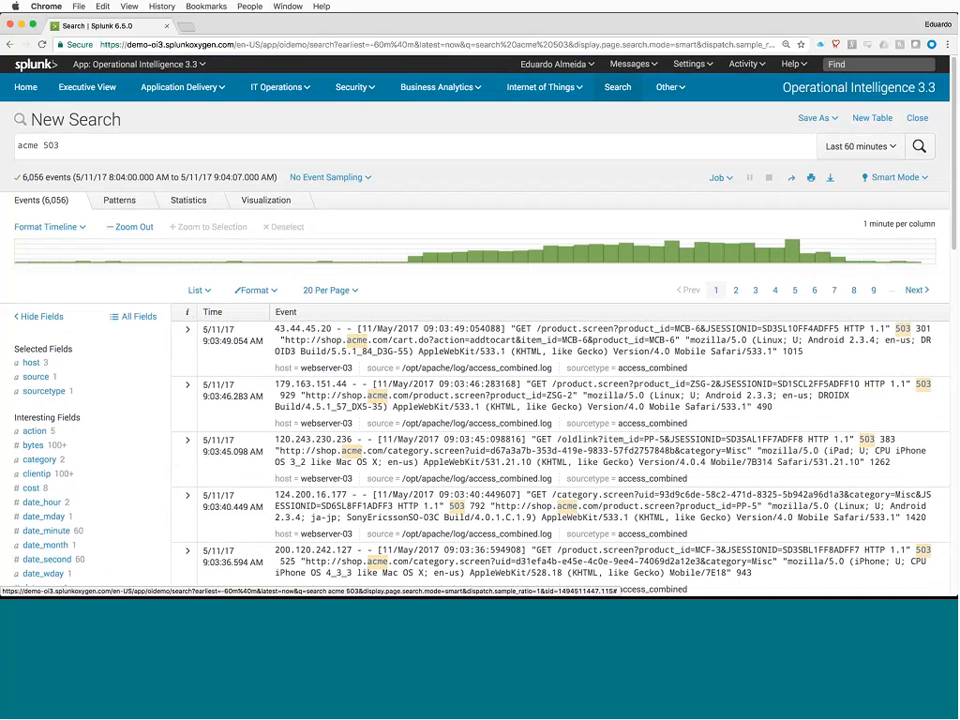
click(43, 145)
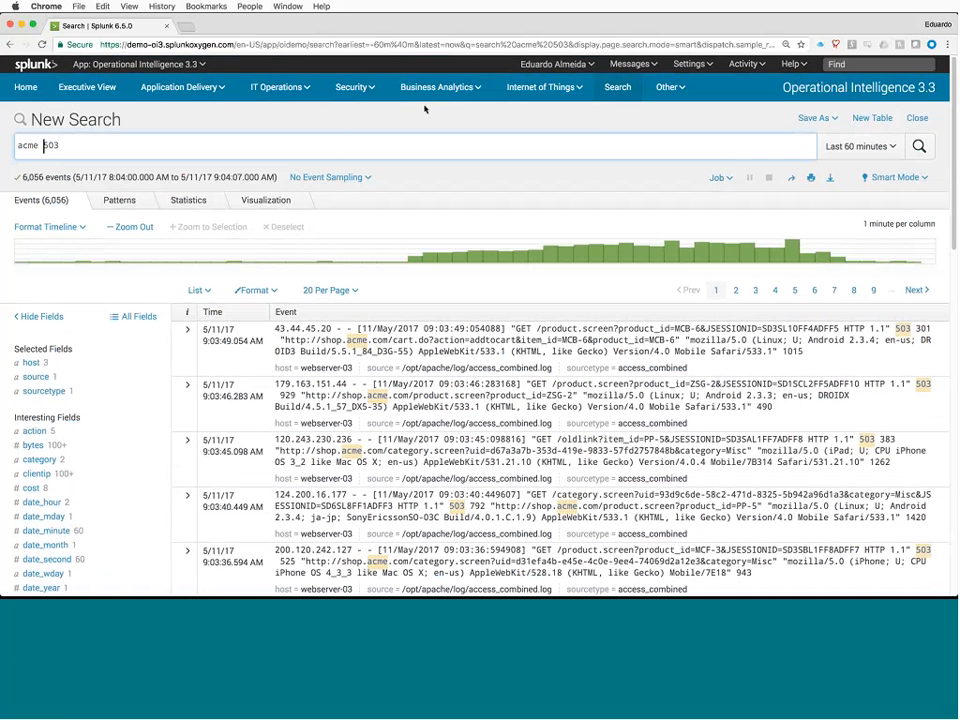
text(status=)
Step: Extend the search with OR status=403 and run it
key(Left)
key(Left)
key(Left)
key(Left)
key(Right)
key(Right)
key(Right)
key(Right)
text(OR status)
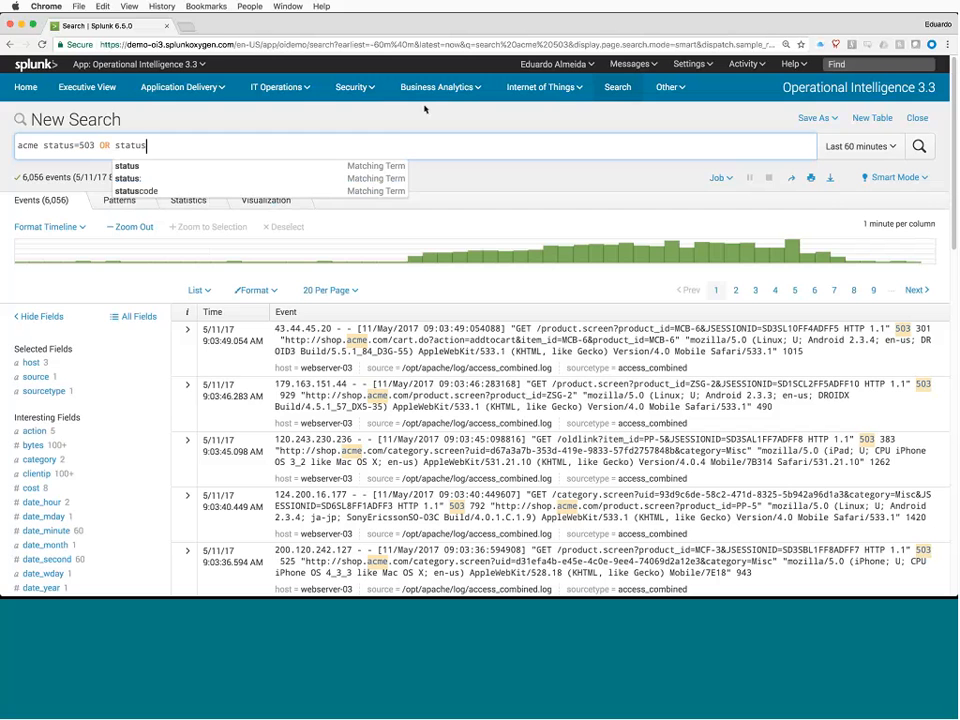
text(=403)
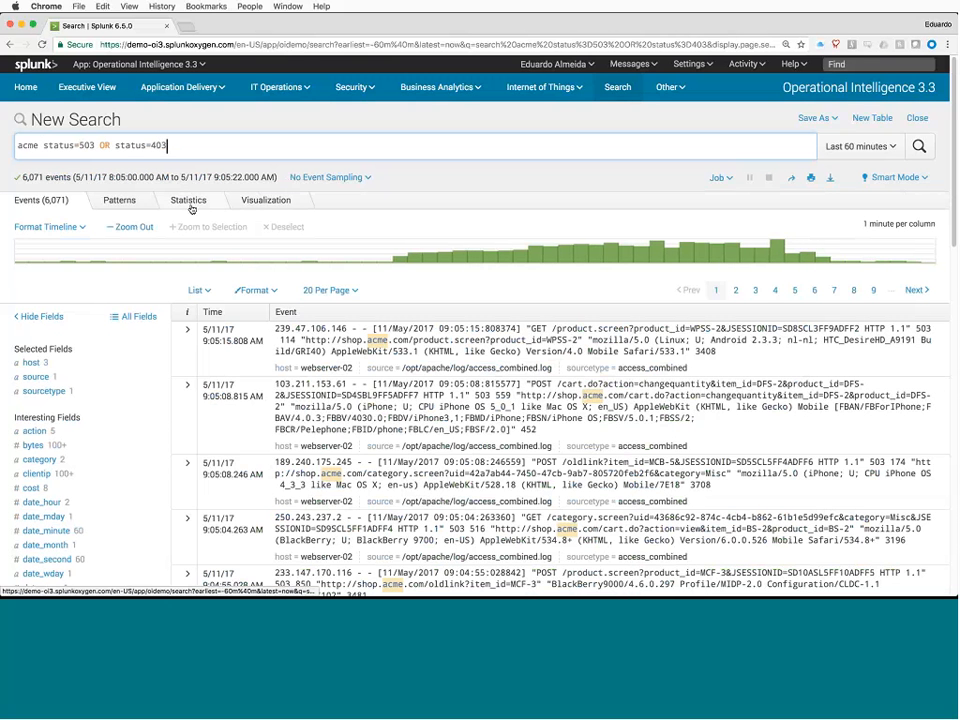
Step: Check which status values the events matching the two status codes have
scroll(214, 312, down, 5)
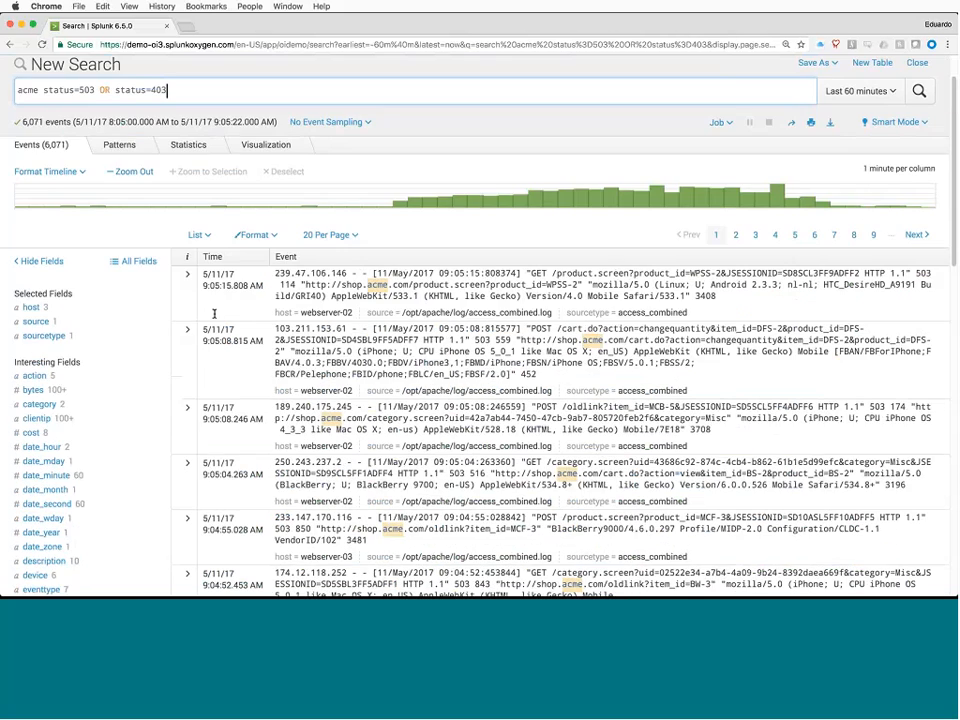
scroll(125, 363, down, 10)
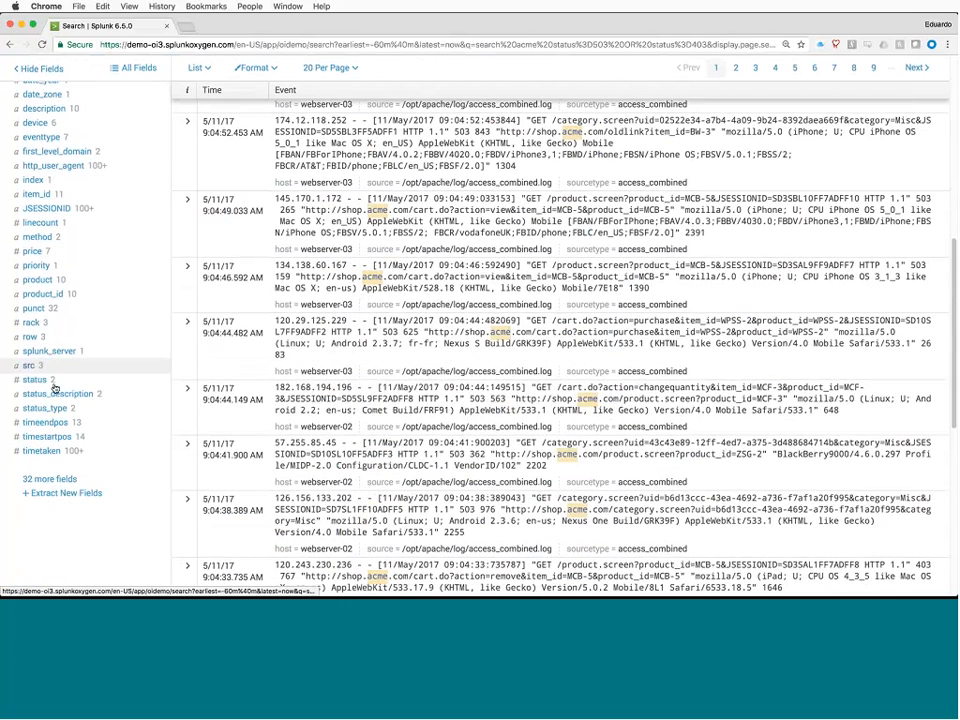
click(34, 381)
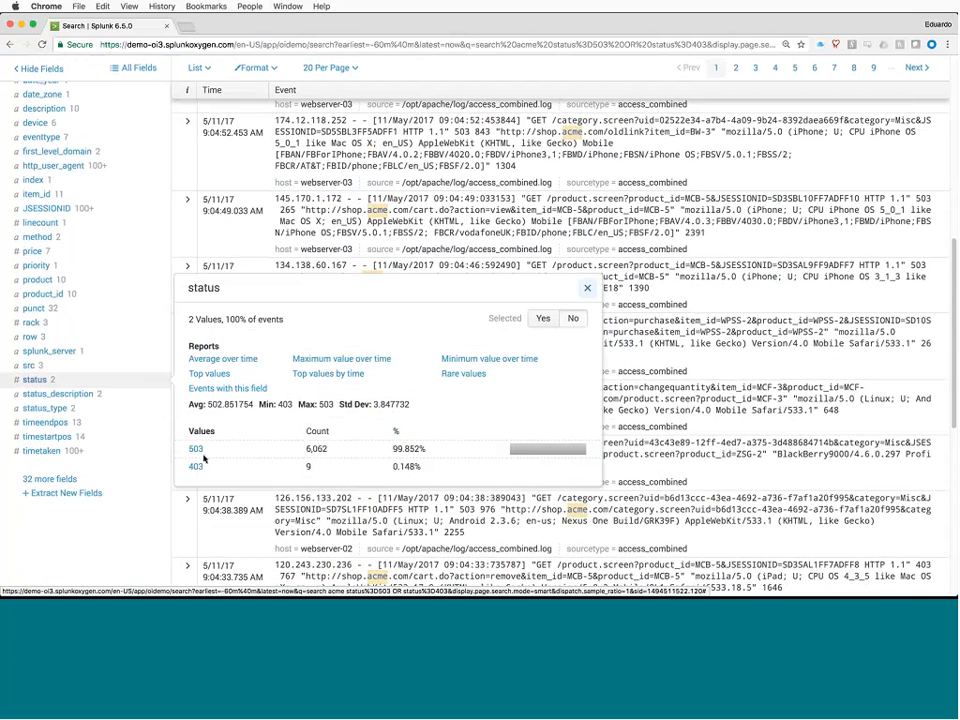
click(588, 287)
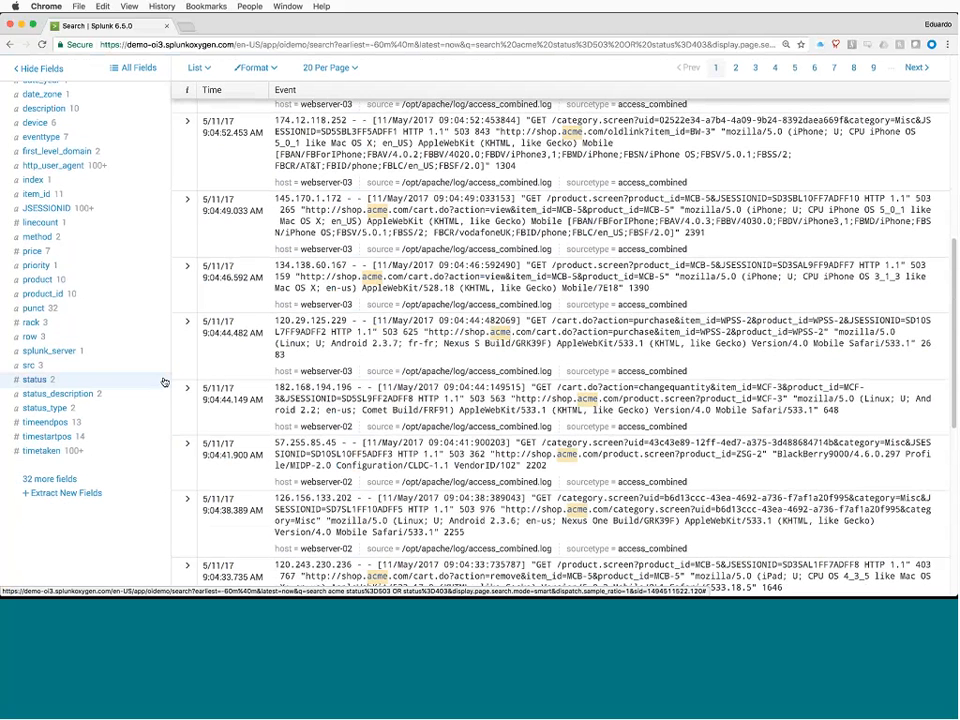
Step: Check the value breakdowns of the status_description and status_type fields
click(73, 397)
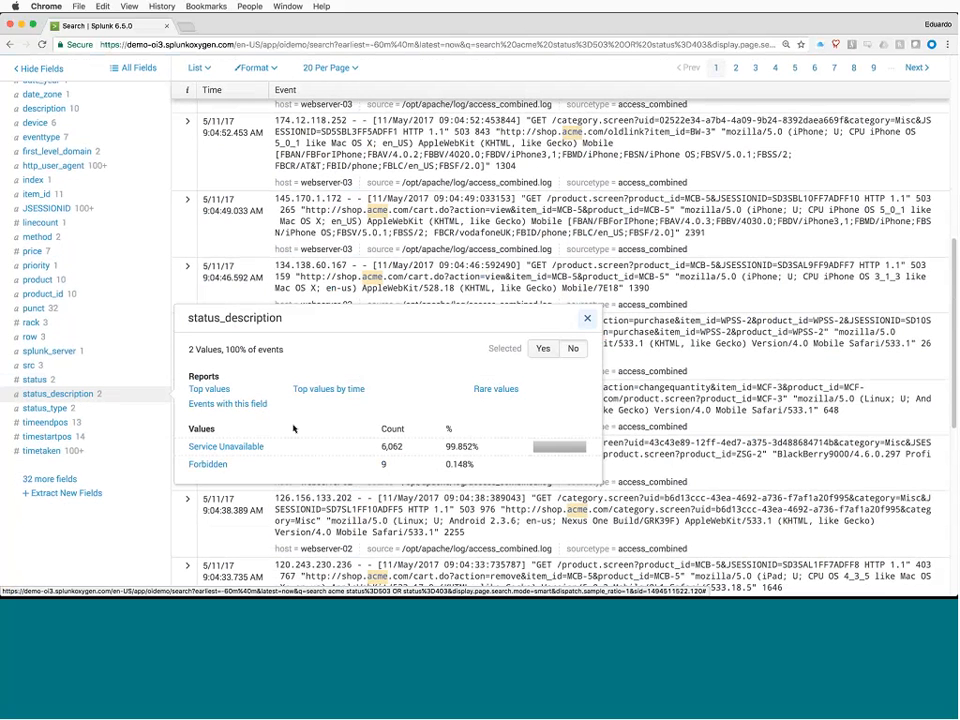
click(45, 408)
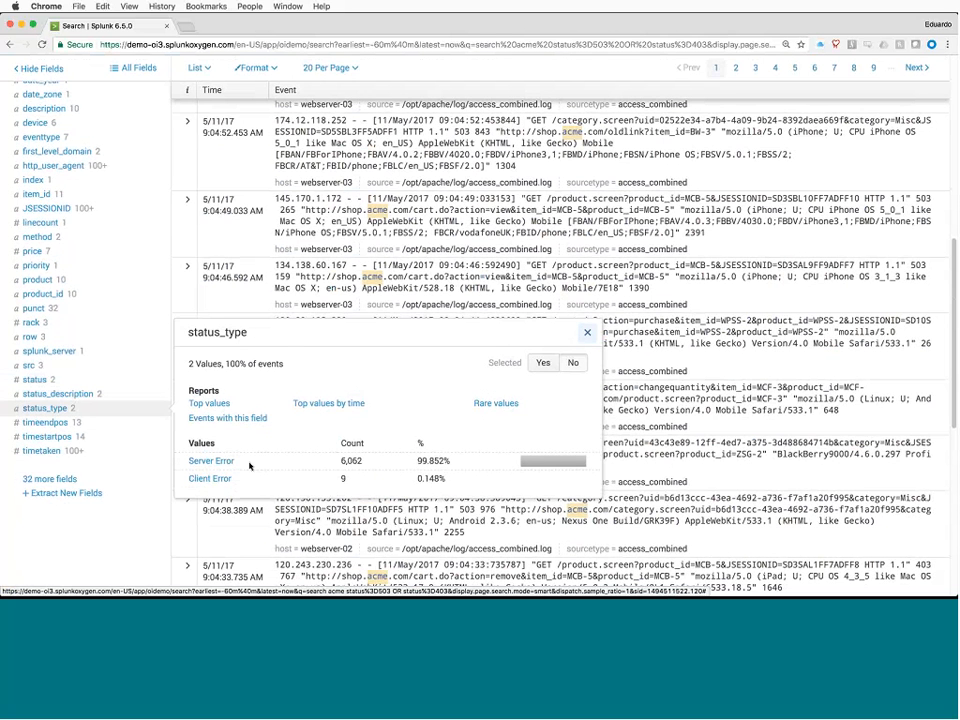
click(56, 409)
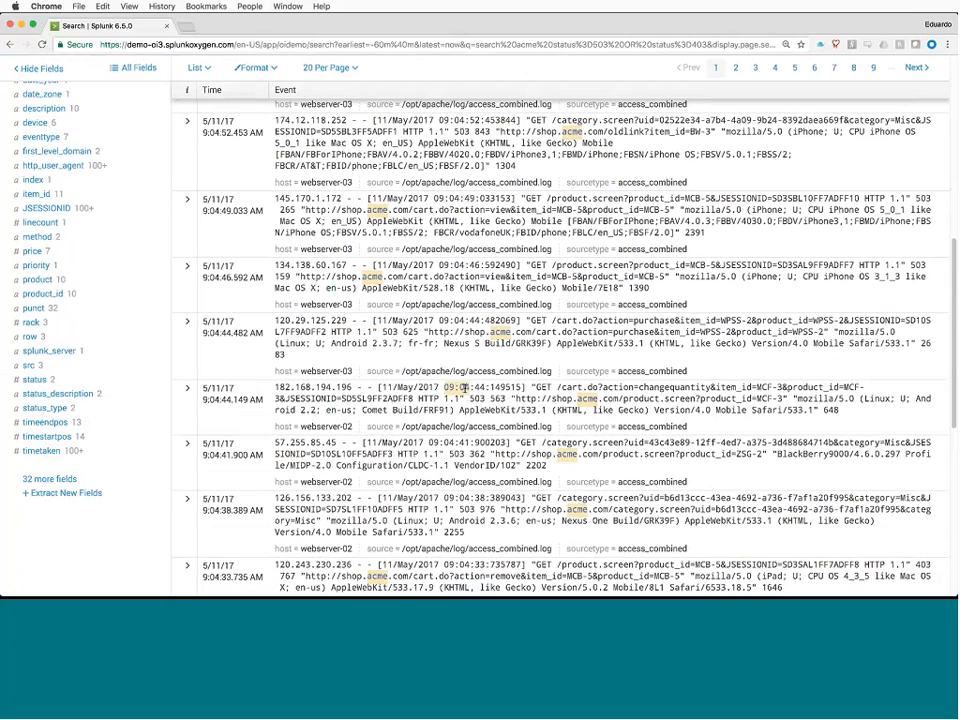
Step: Replace the 403 status filter in the search with the wildcard status=4*
scroll(463, 388, up, 5)
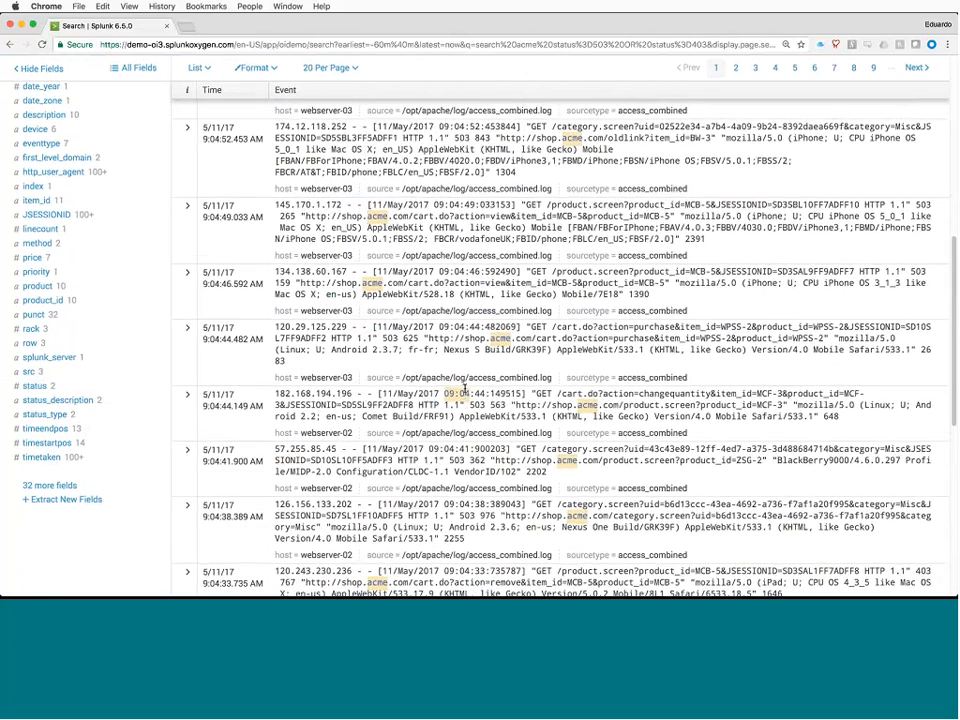
scroll(464, 388, up, 3)
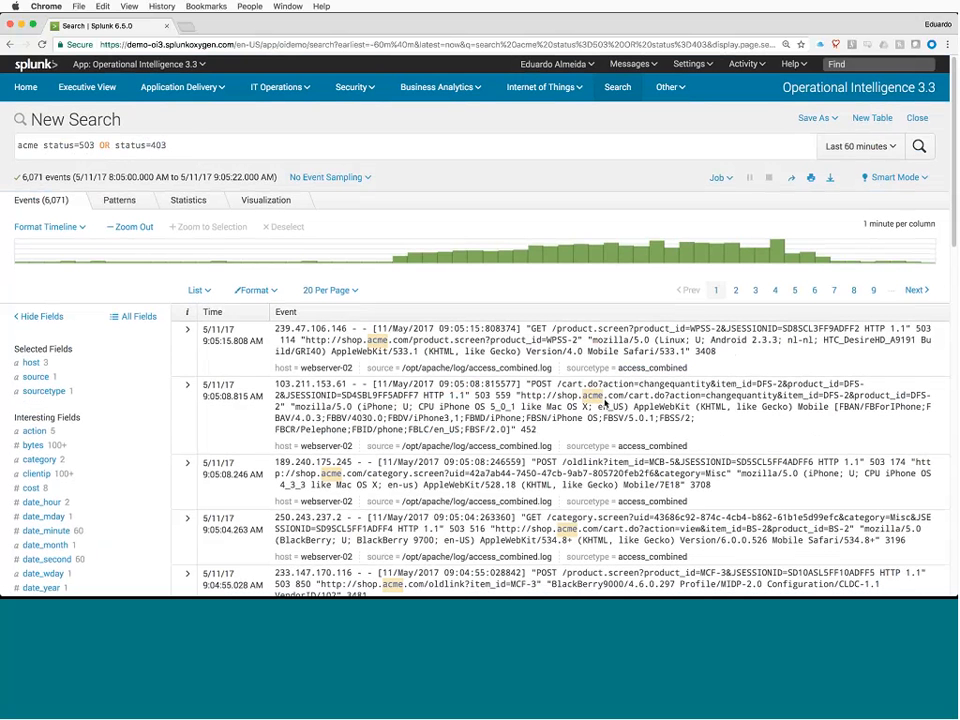
click(187, 147)
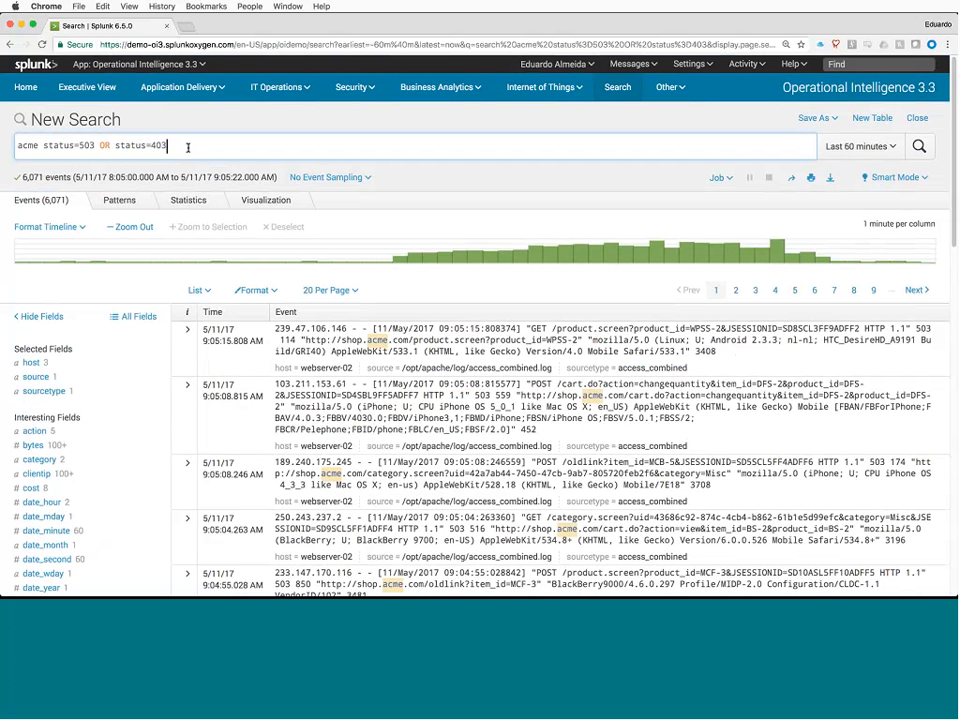
key(shift+Left)
key(shift+Left)
text(*)
Step: Replace the 503 status filter with status=5* and run the search "acme status=5* OR status=4*"
key(Left)
key(Left)
key(Left)
key(Left)
key(Left)
key(Left)
key(Left)
key(Left)
key(Left)
key(Left)
key(Left)
key(Left)
key(Delete)
key(BackSpace)
text(*)
click(188, 147)
key(Return)
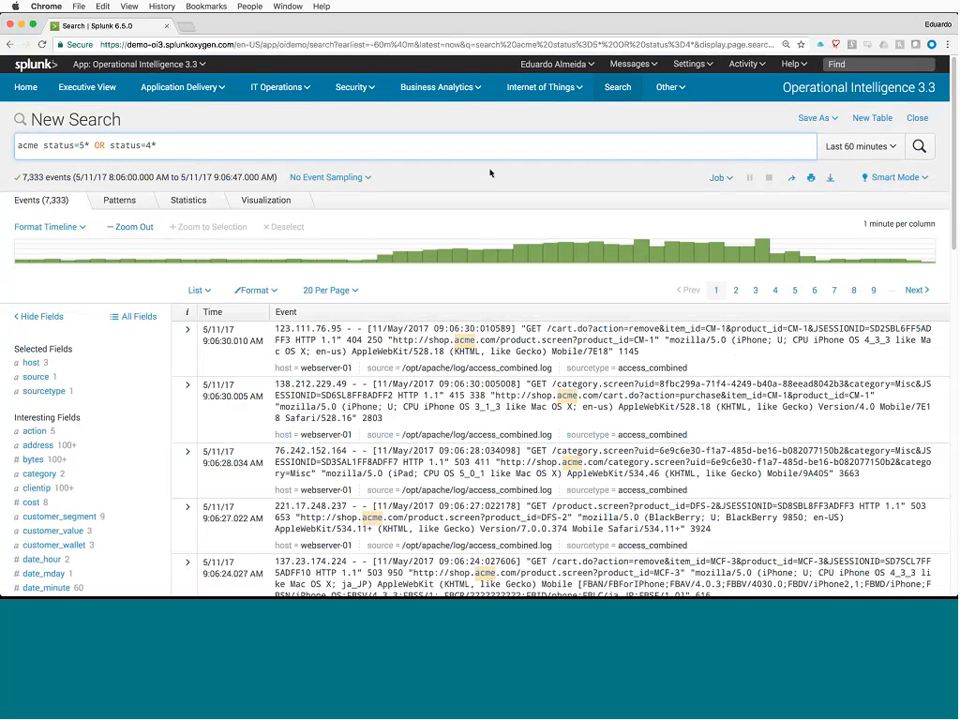
Step: Start saving the search as an alert titled "Erros Web" with the Real-time alert type
click(836, 120)
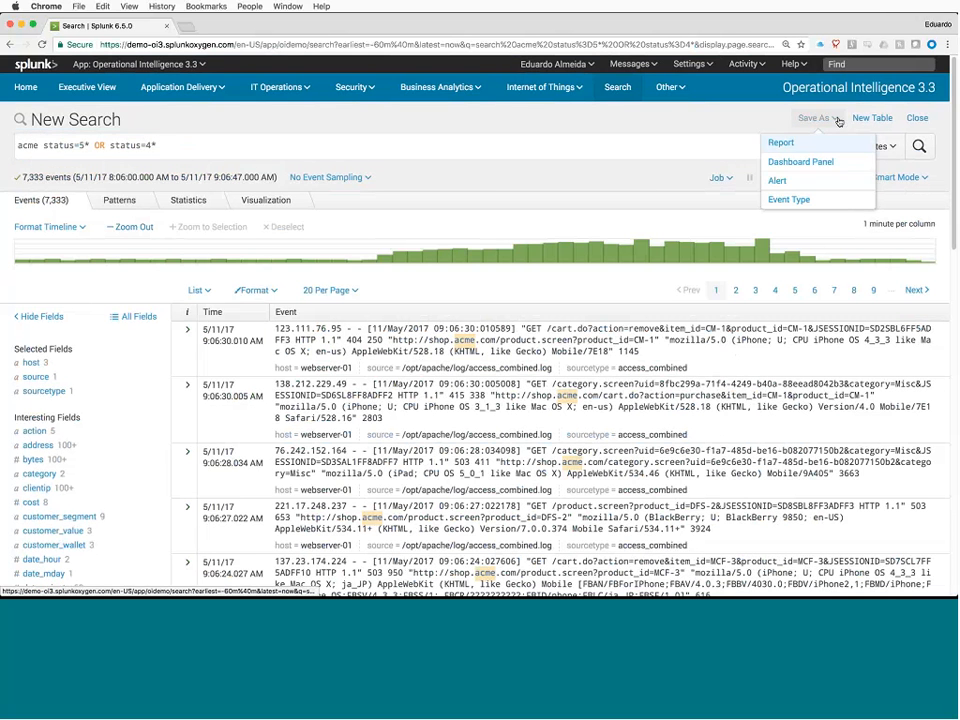
click(780, 181)
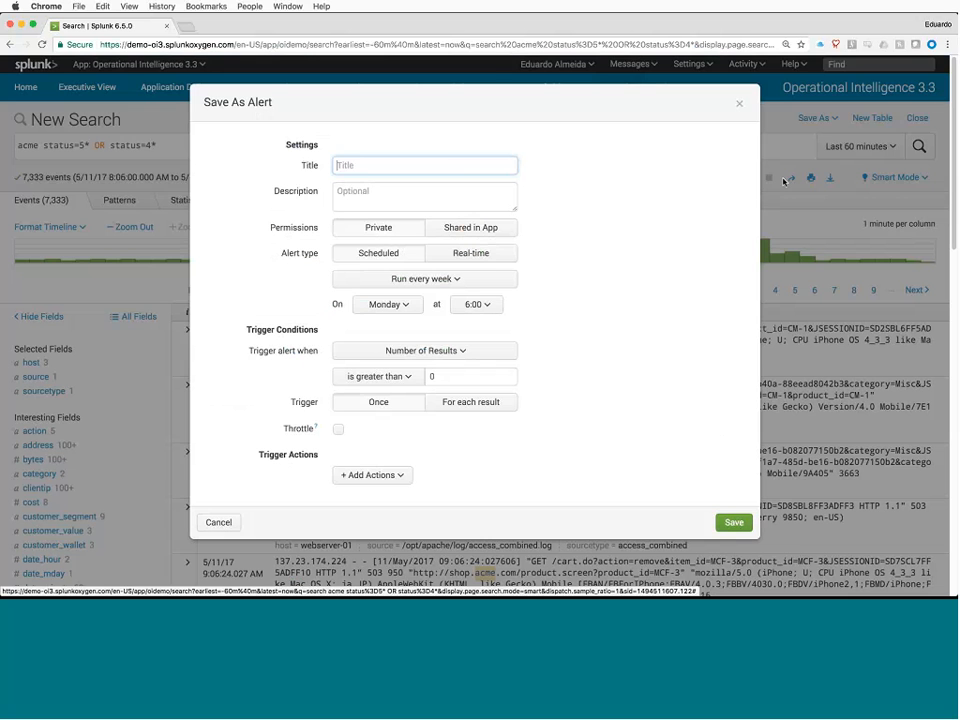
text(E)
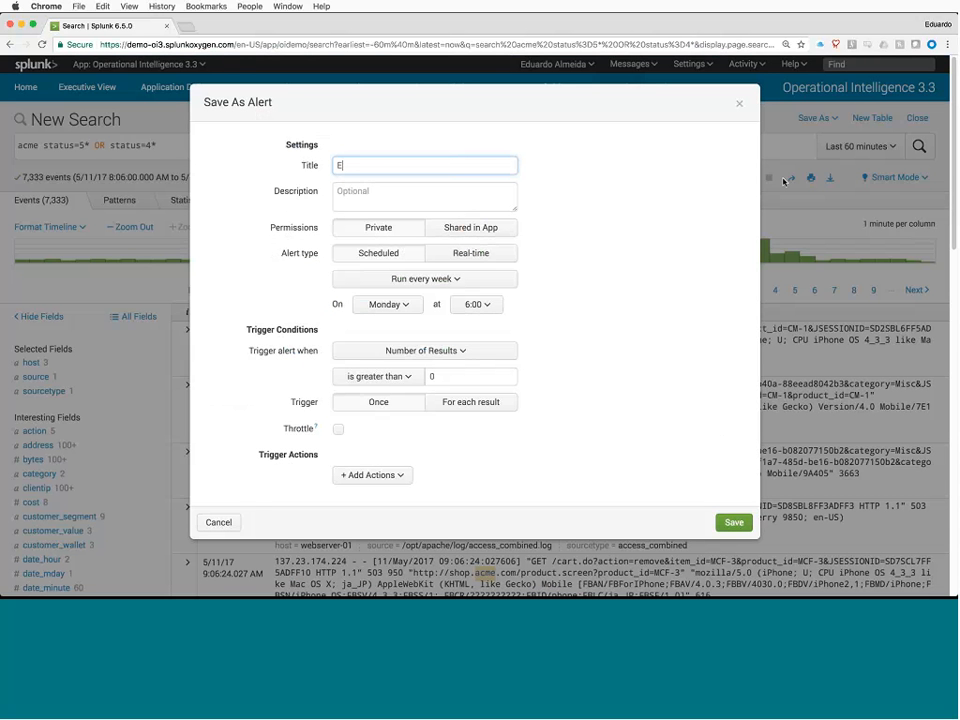
text(rros Web)
click(484, 256)
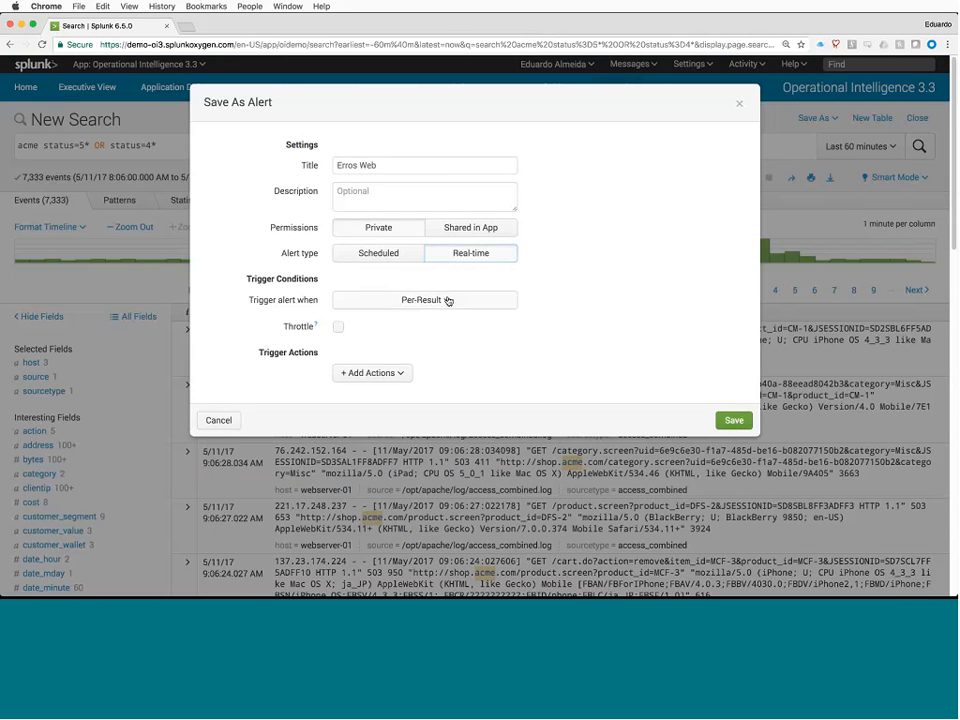
Step: Set the alert to trigger when the number of results is greater than 50 in 5 minutes
click(448, 301)
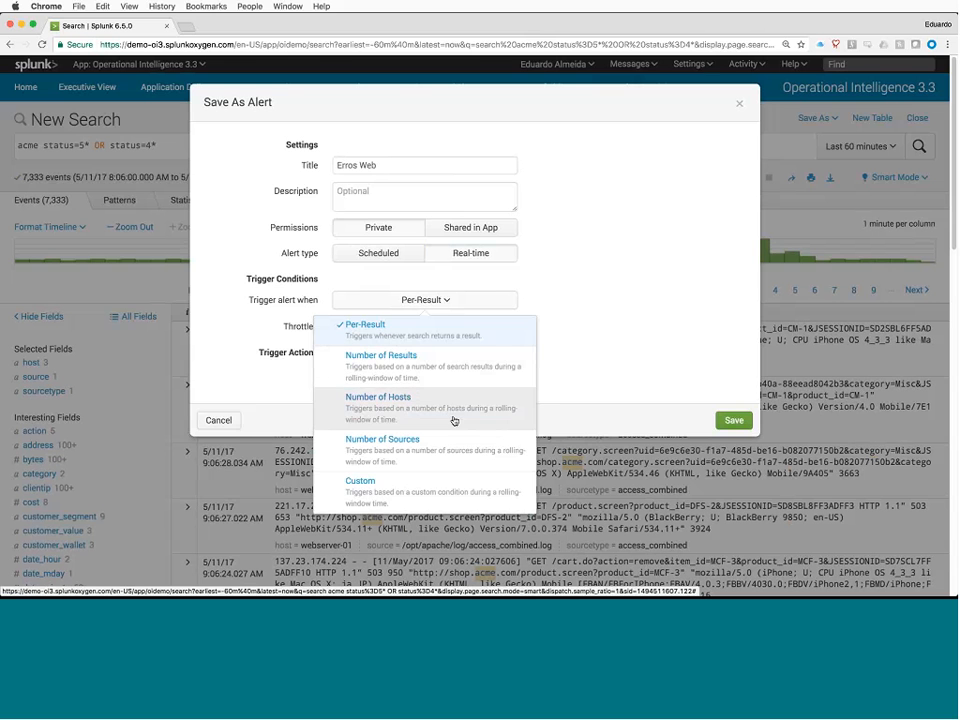
click(430, 369)
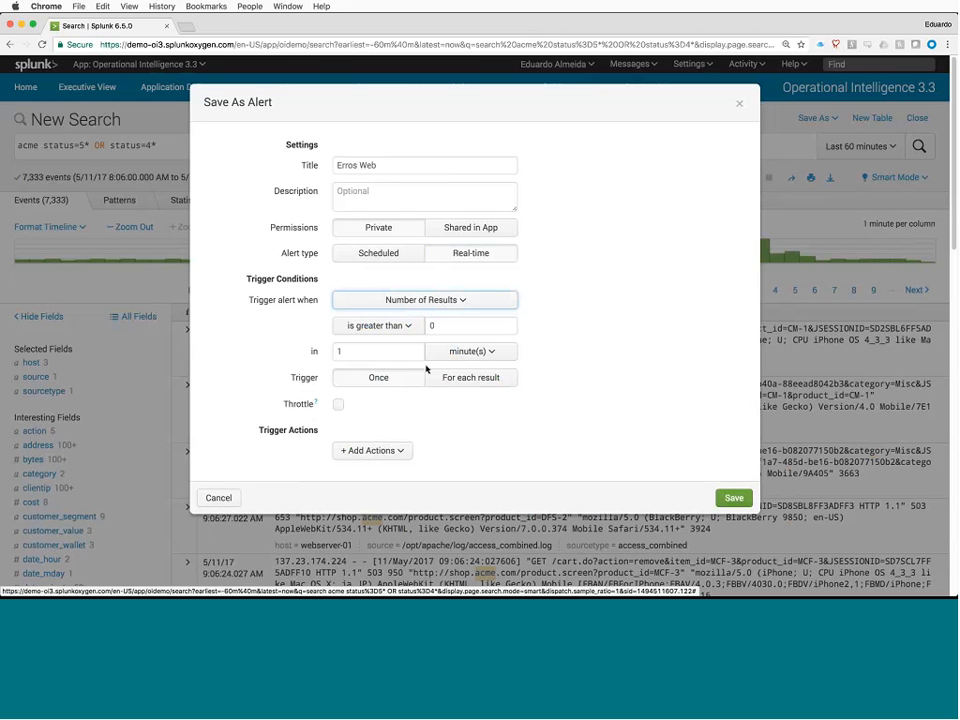
double_click(428, 326)
text(5)
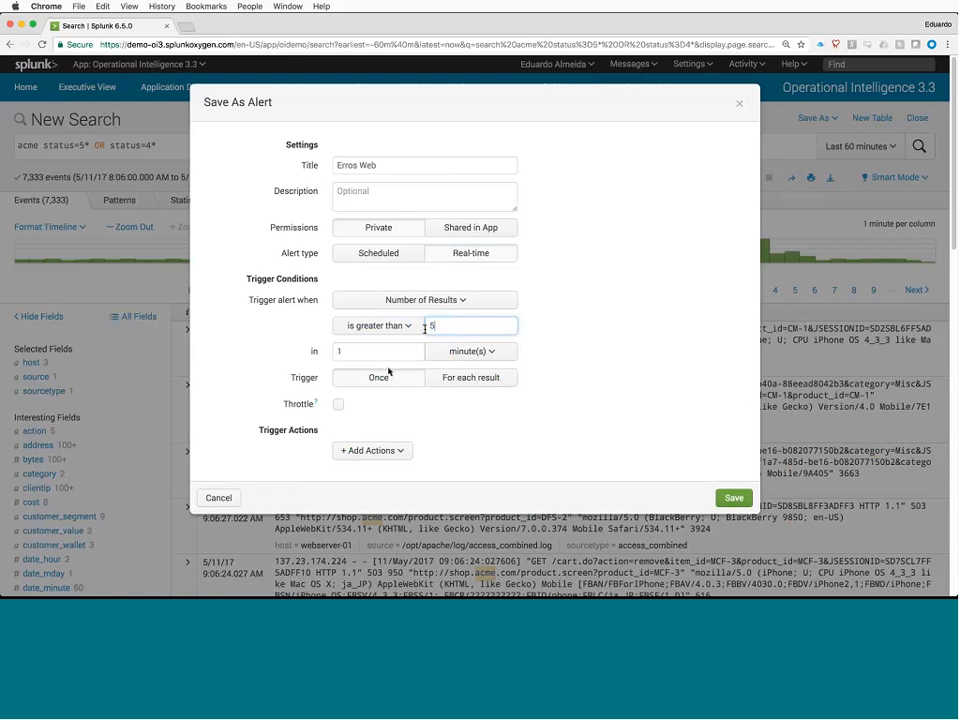
text(0)
click(345, 352)
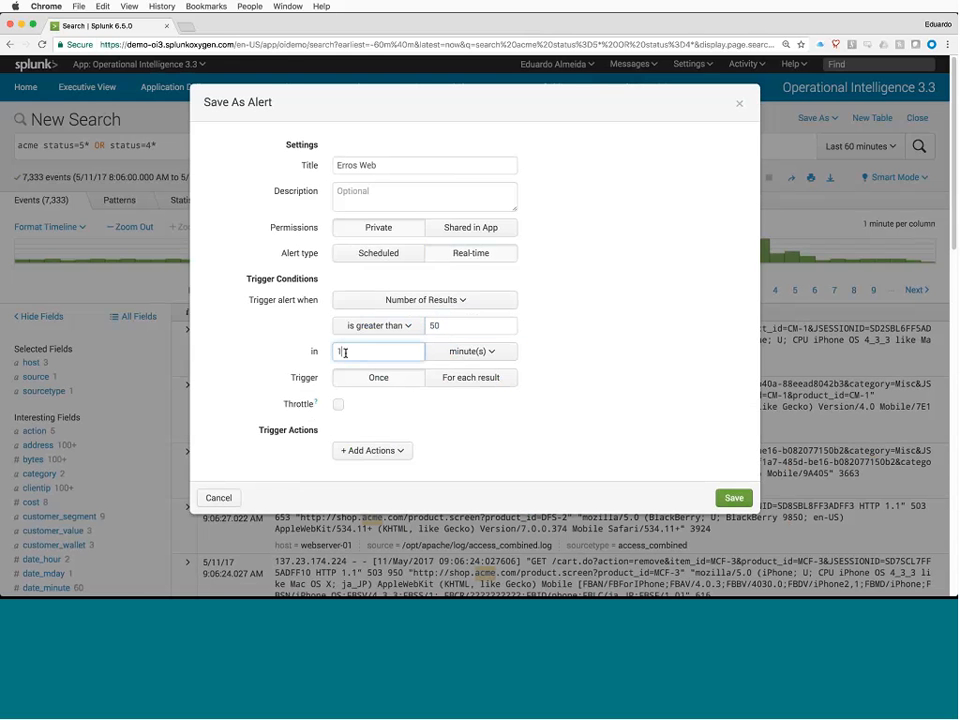
double_click(345, 352)
text(5)
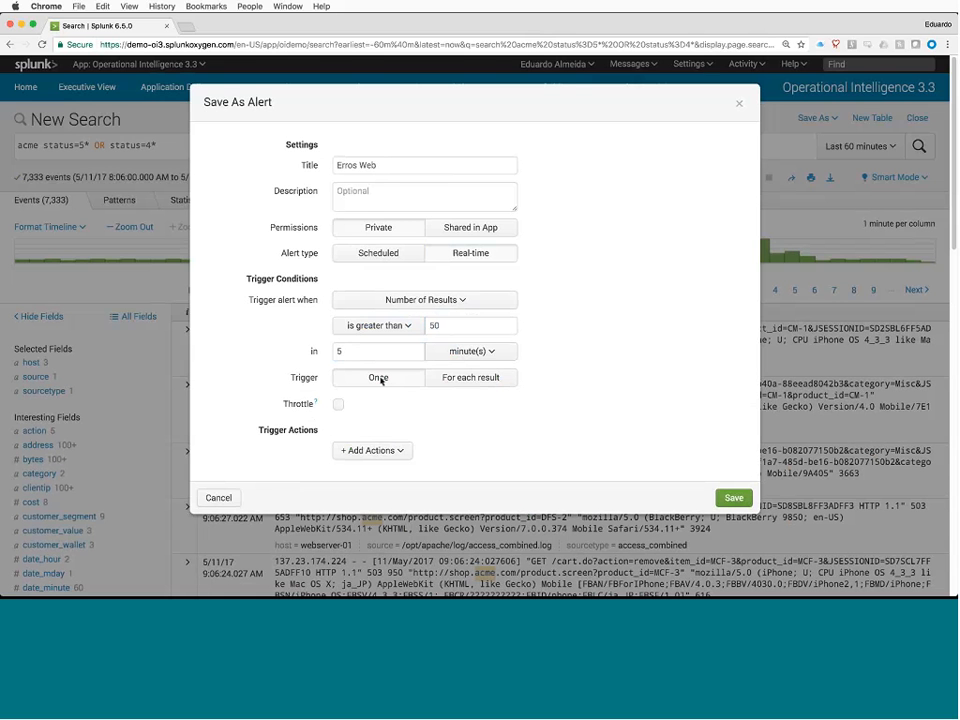
Step: Compare the Once and For each result trigger options and set the alert to trigger for each result
click(465, 378)
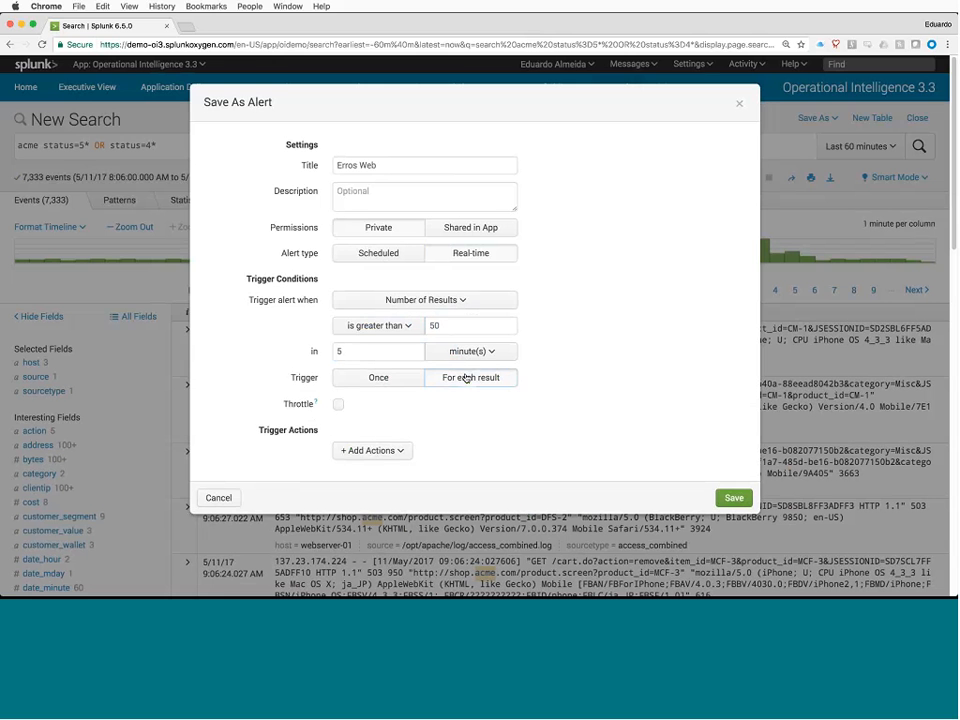
click(377, 378)
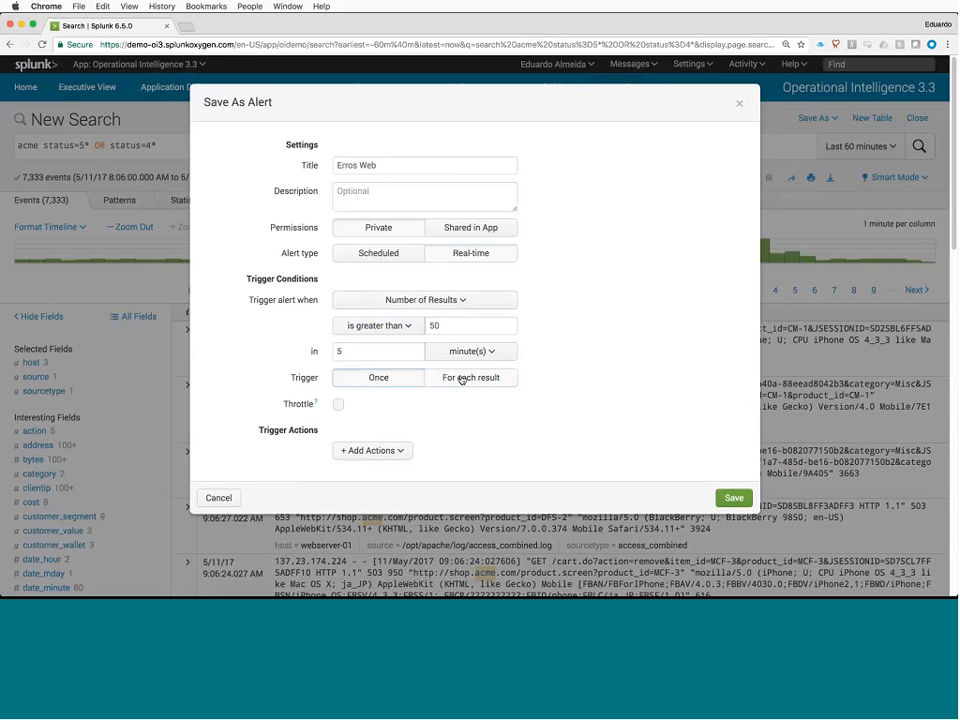
click(458, 378)
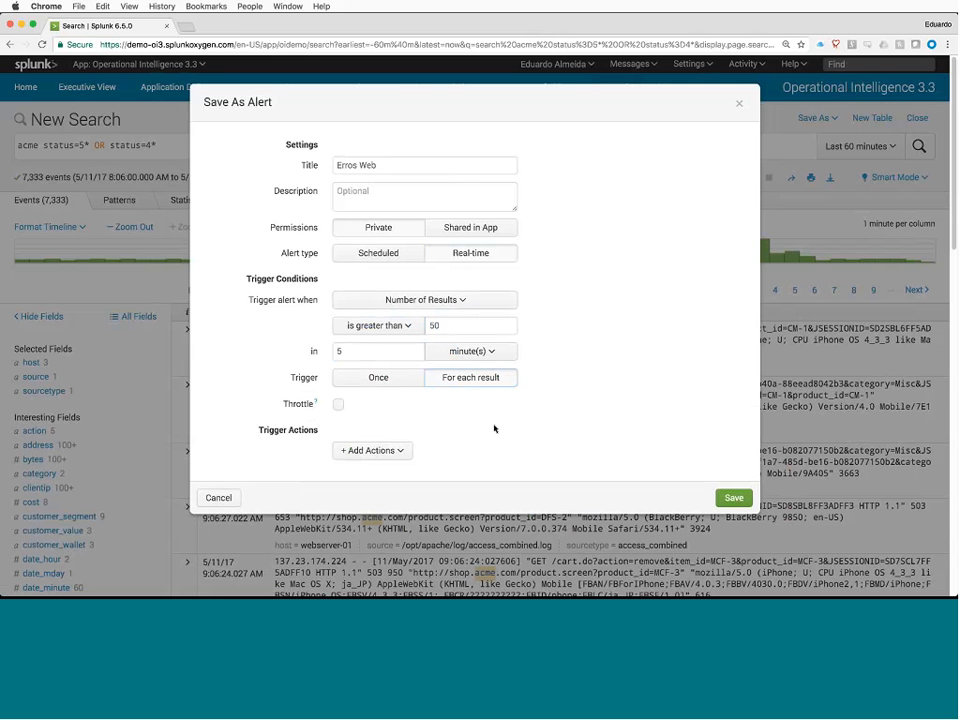
Step: Enable throttling on the alert to review its field value and time suppression settings, and turn throttling off again
click(340, 405)
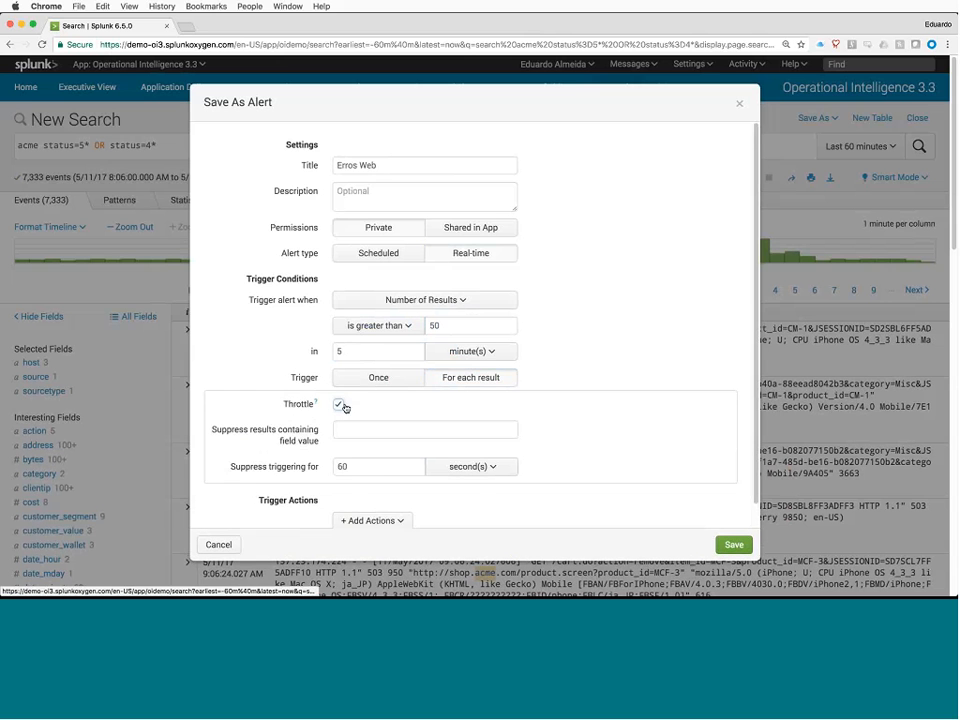
scroll(350, 408, down, 1)
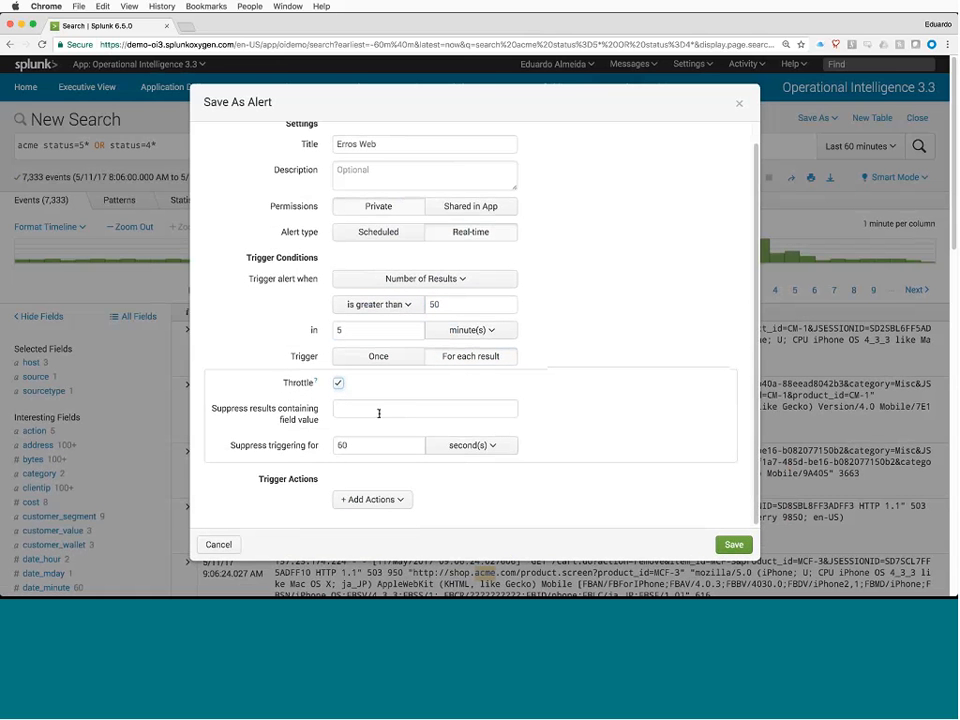
click(379, 413)
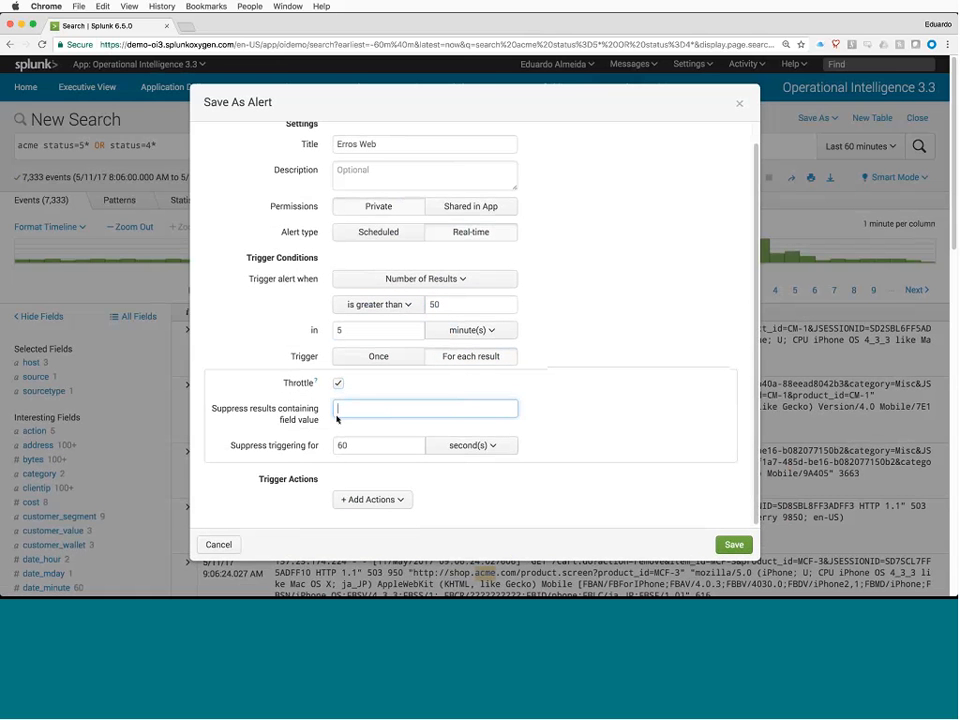
click(360, 447)
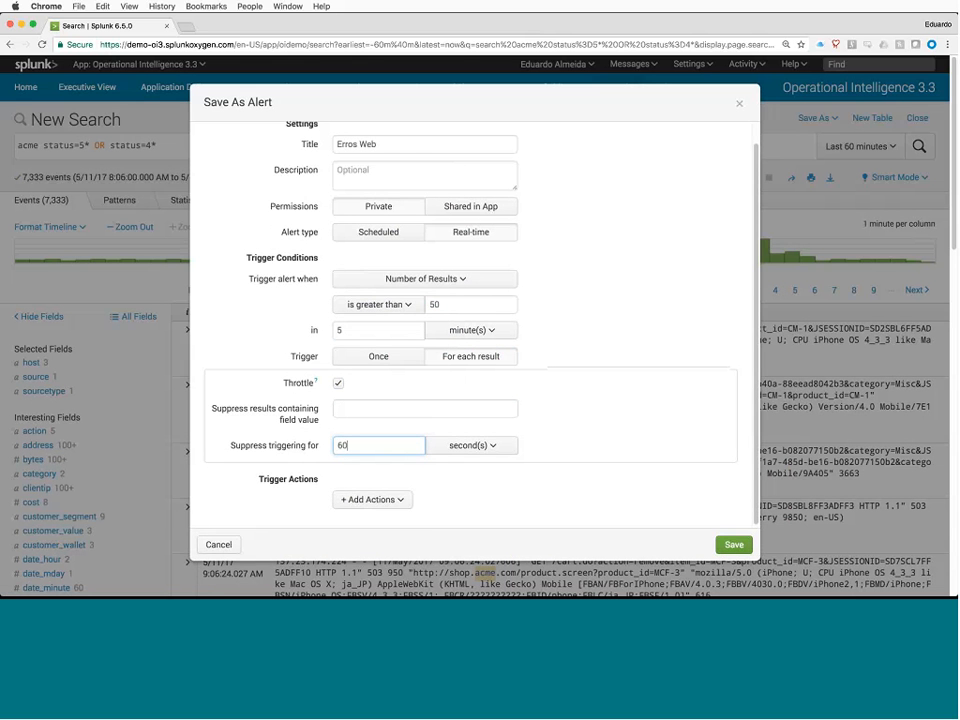
click(338, 383)
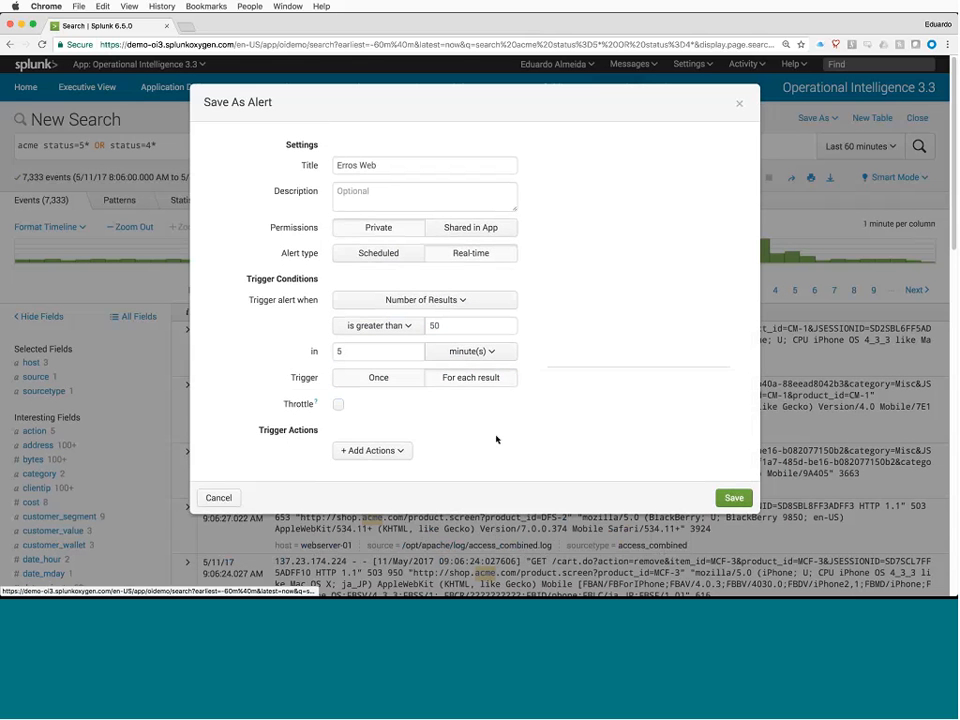
Step: Review the available trigger actions and add the Add to Triggered Alerts action with High severity
click(400, 450)
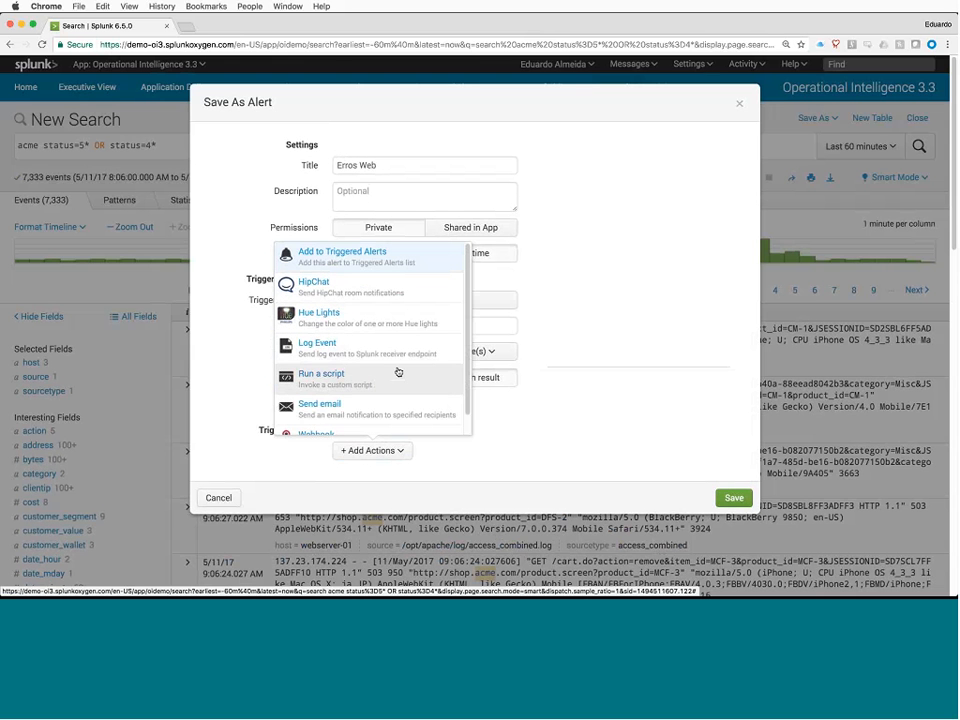
scroll(397, 372, down, 2)
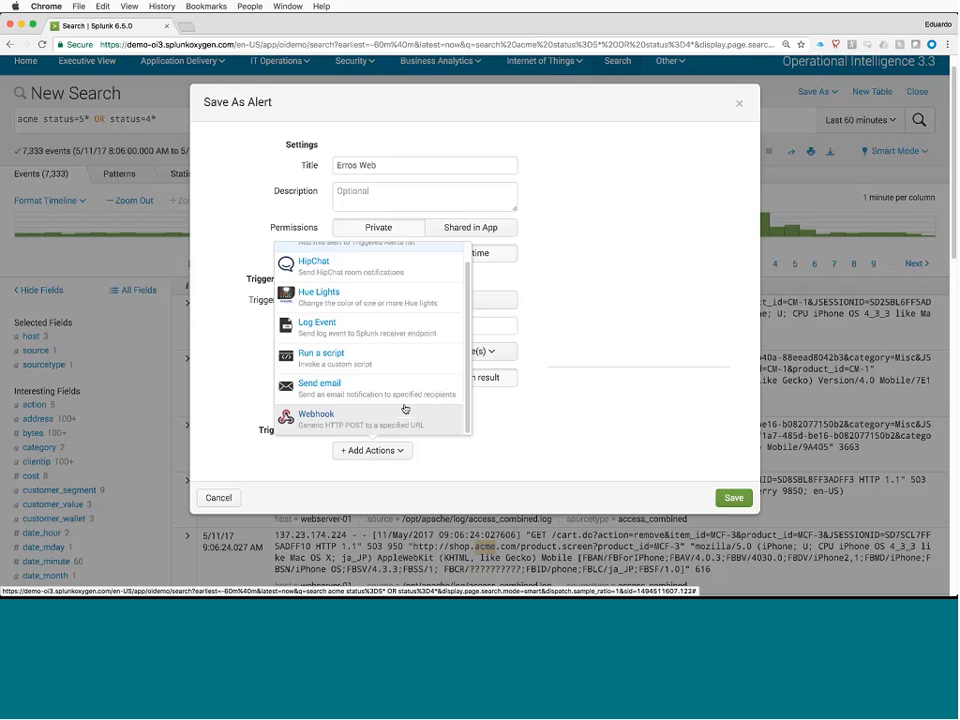
scroll(405, 408, up, 3)
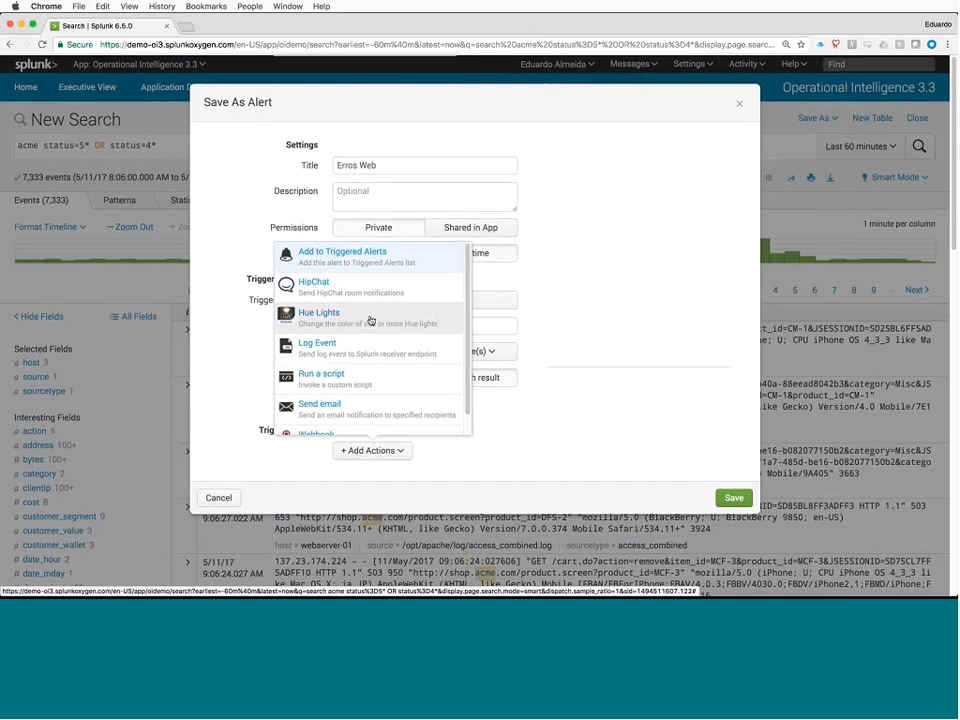
scroll(370, 320, down, 3)
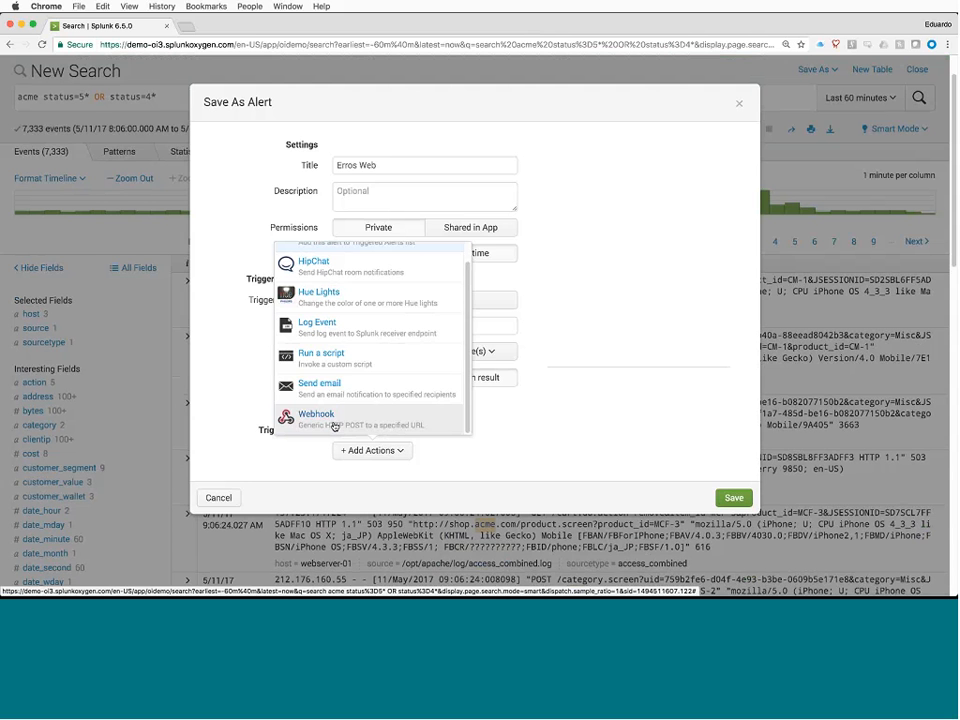
scroll(360, 388, up, 3)
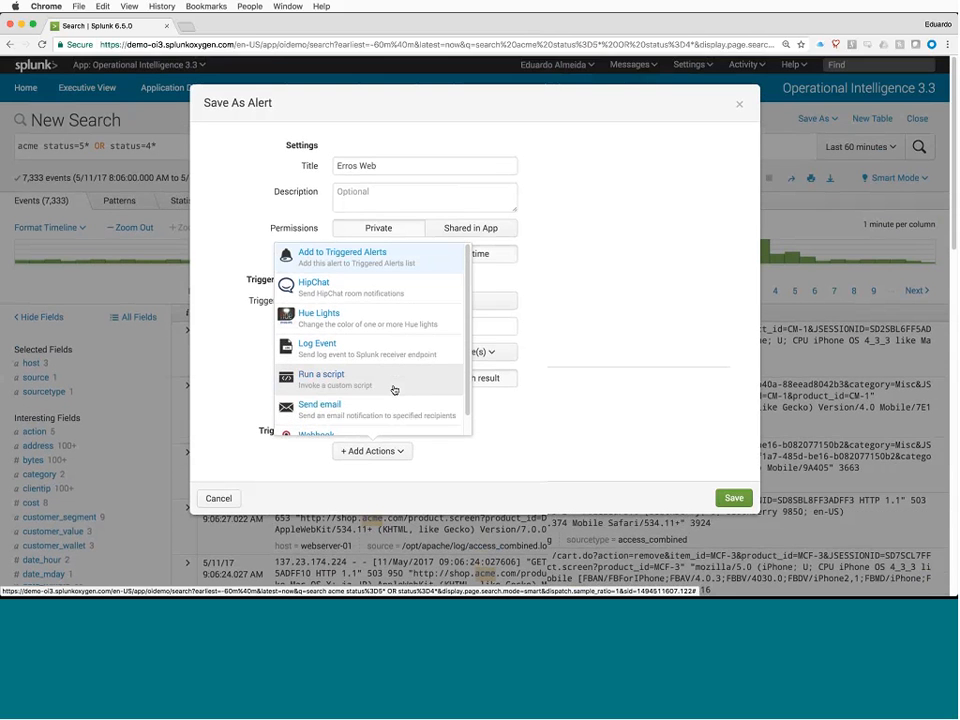
click(378, 262)
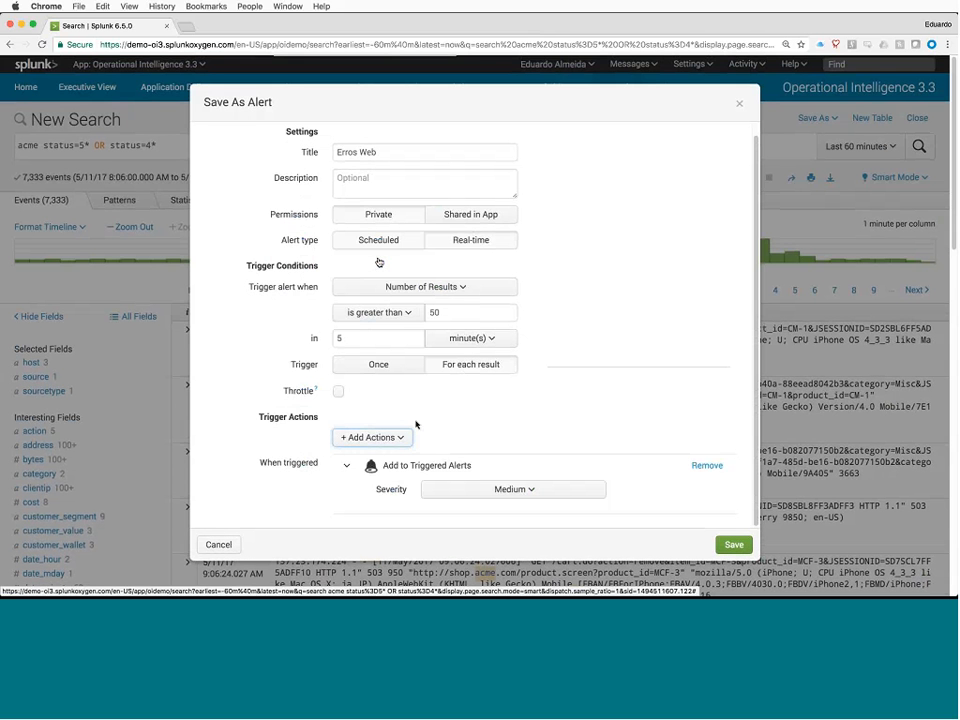
click(528, 491)
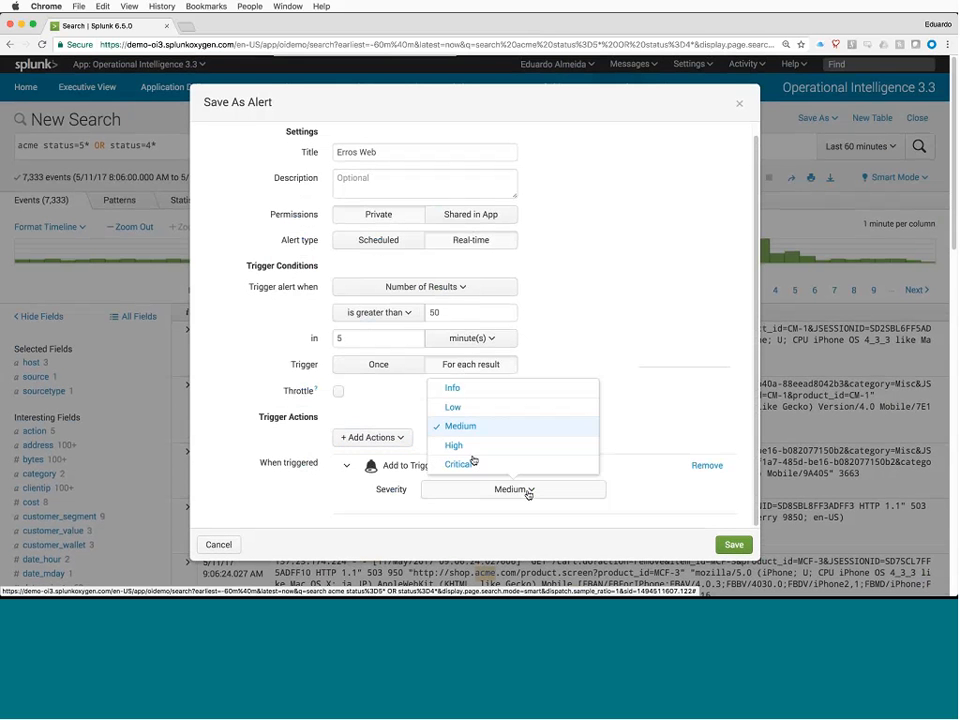
click(469, 452)
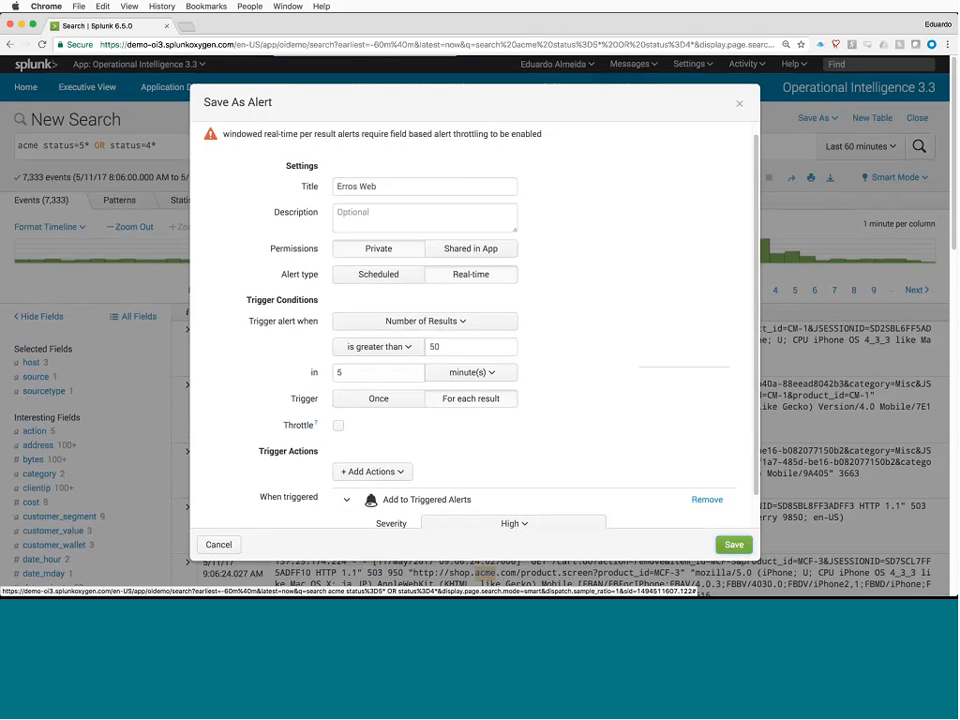
Step: Enable throttling with 50 as the suppressed field value, save the alert and dismiss the confirmation
scroll(508, 456, down, 2)
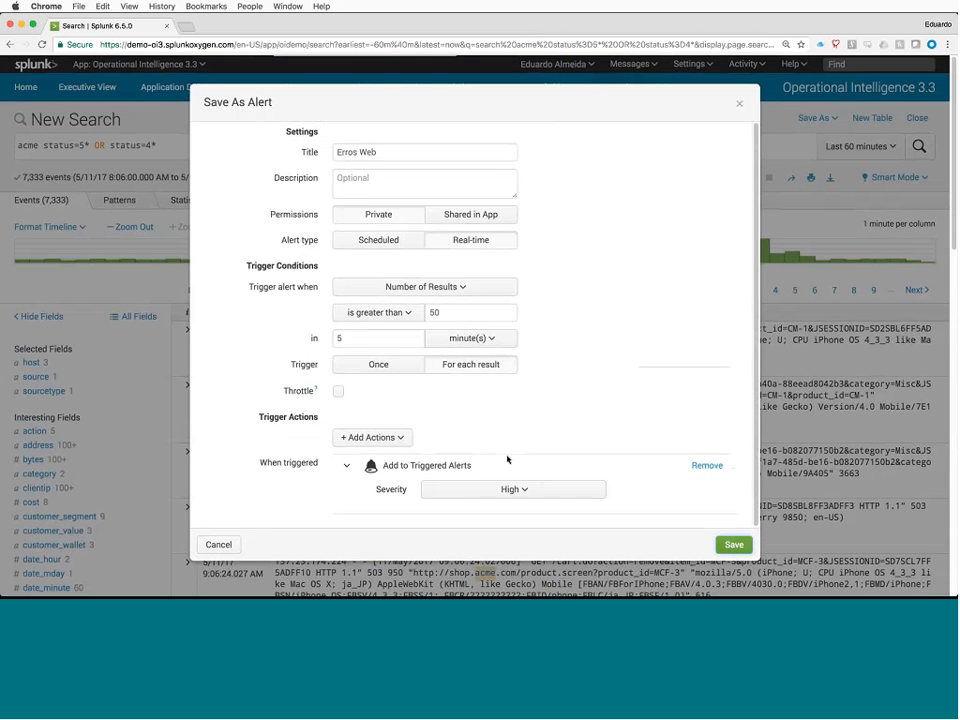
scroll(507, 459, up, 3)
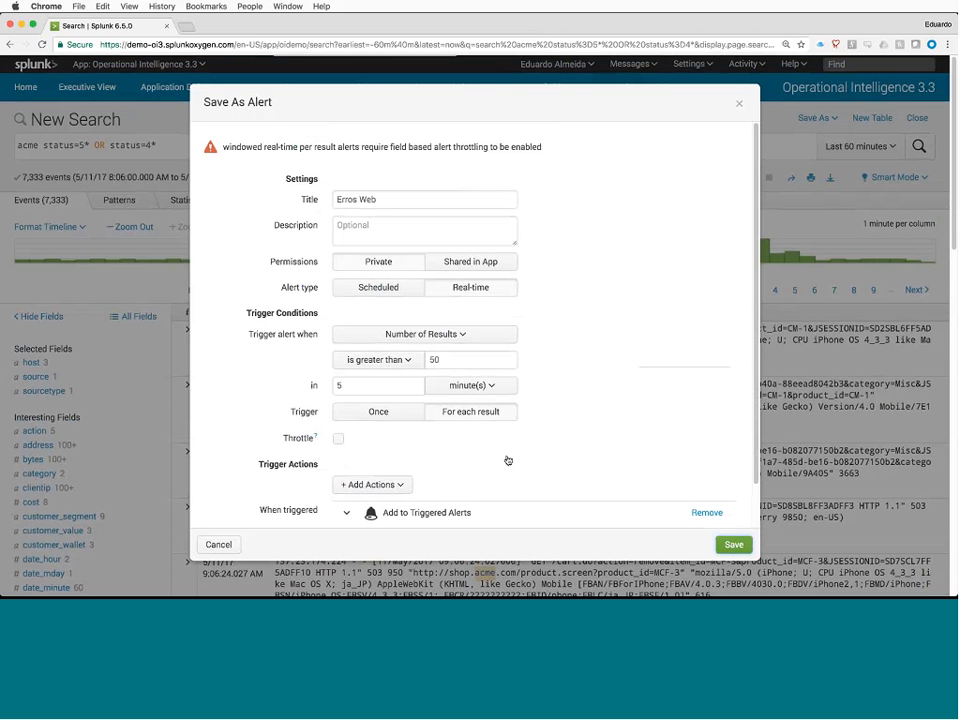
click(338, 439)
scroll(656, 497, down, 5)
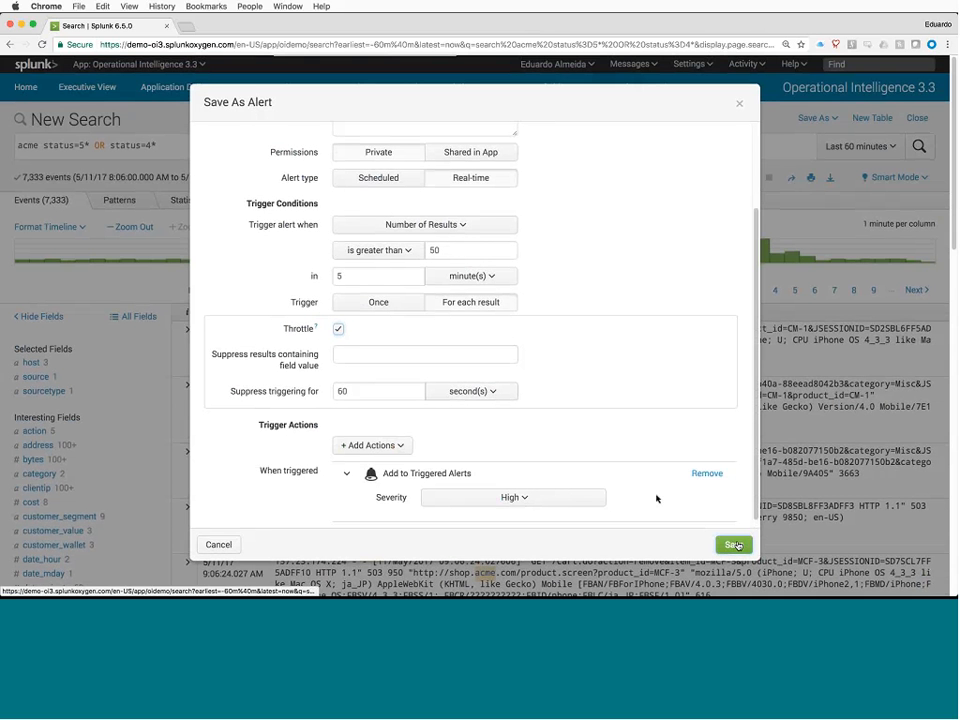
click(737, 545)
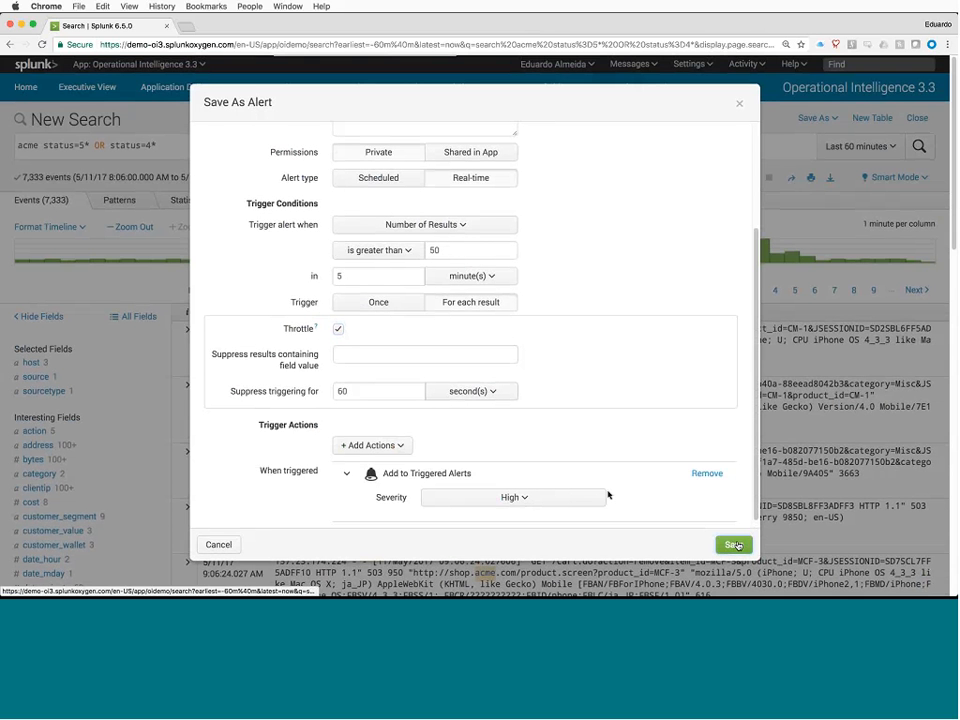
click(409, 354)
text(50)
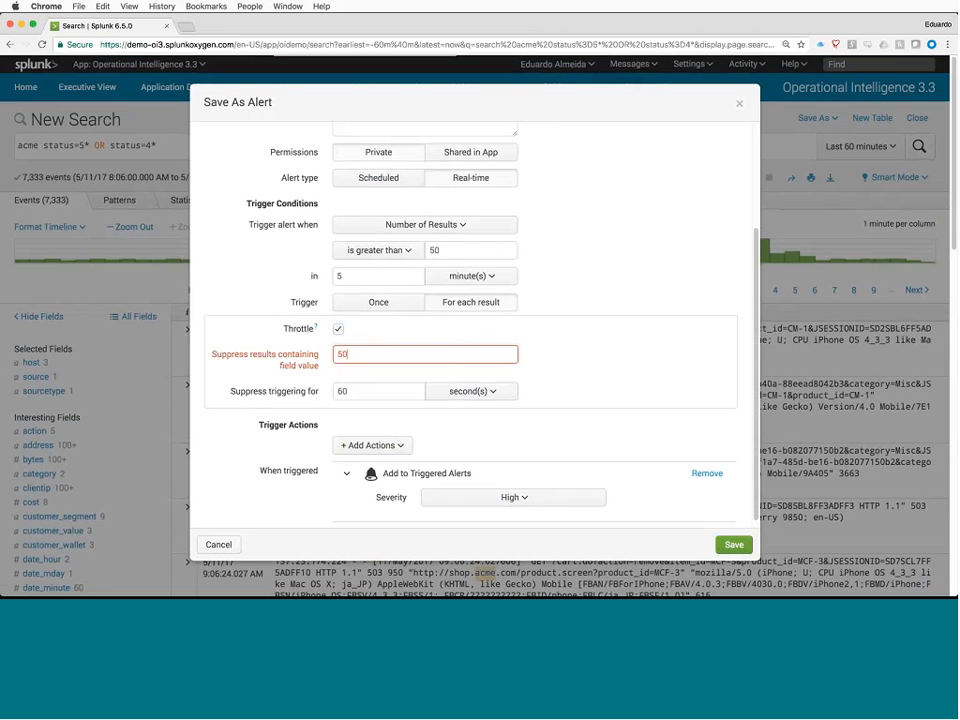
click(734, 545)
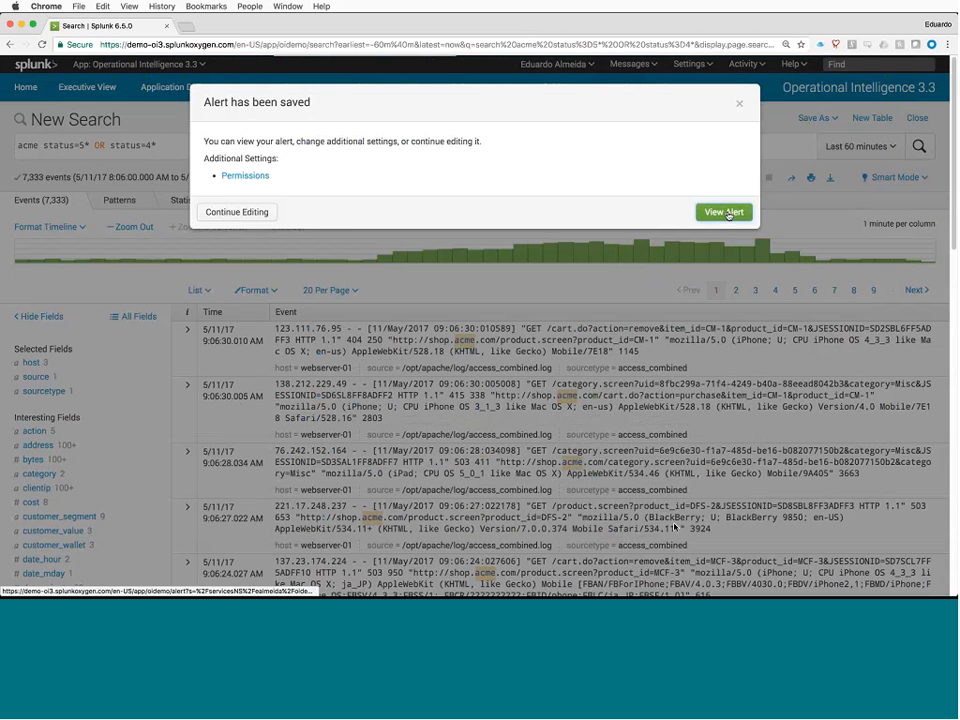
click(739, 106)
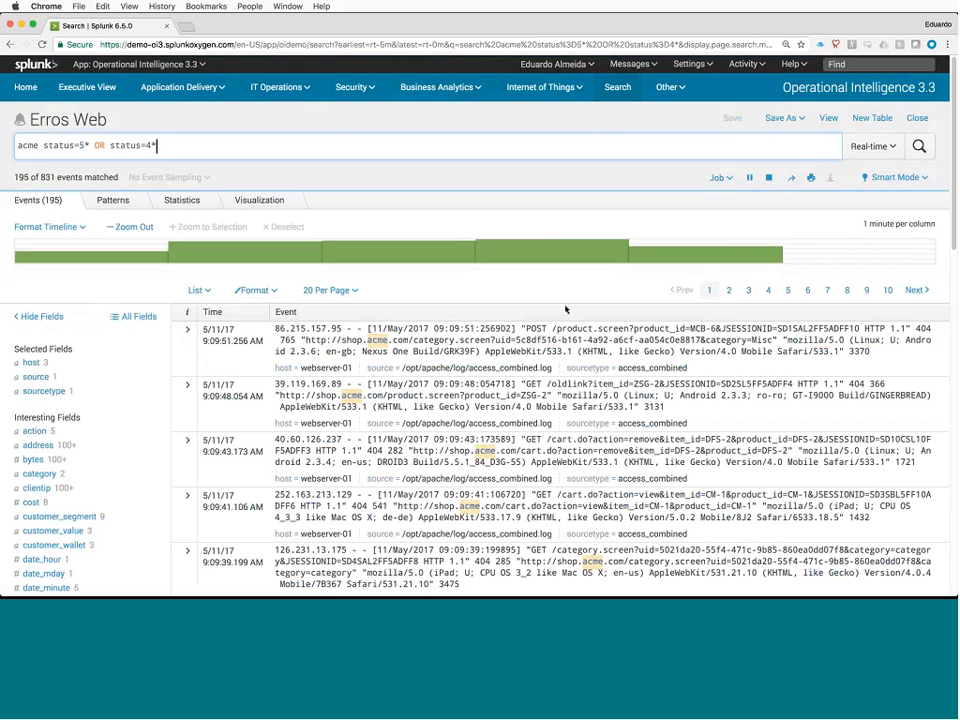
Step: Change the Erros Web search's time range from real-time to Last 60 minutes
click(870, 146)
click(553, 180)
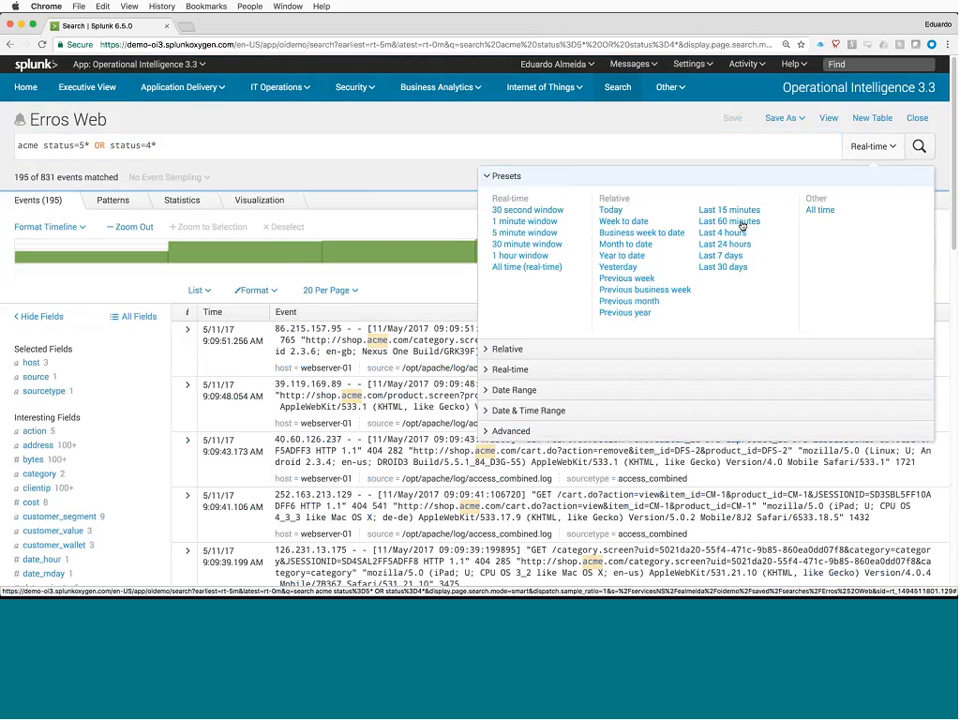
click(741, 223)
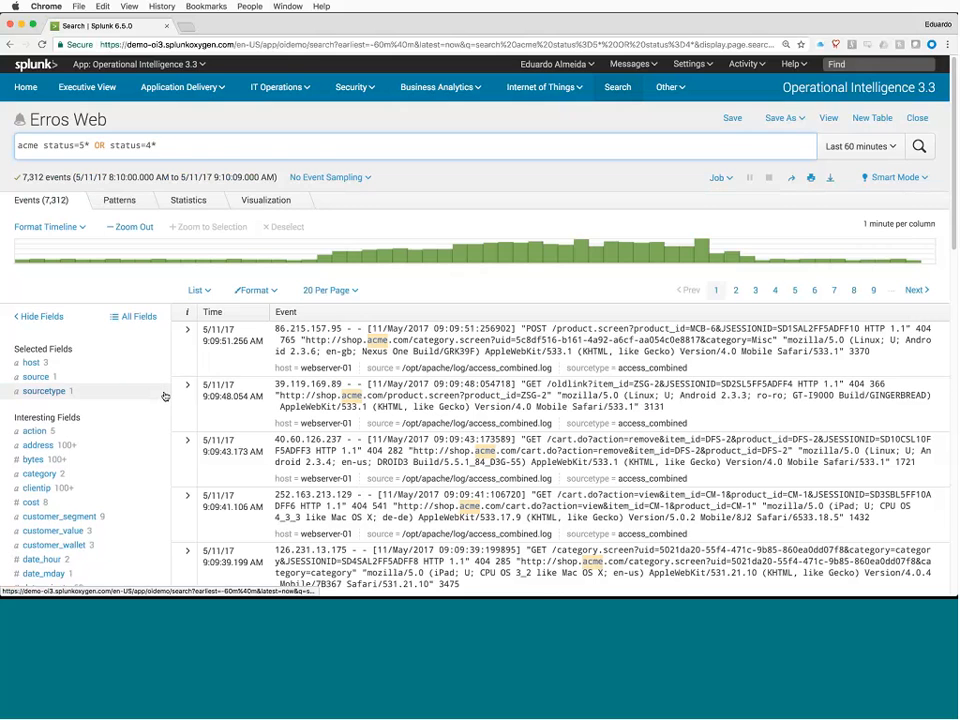
Step: Find the uri_path field among the interesting fields and generate its Top values report
scroll(163, 396, down, 5)
scroll(165, 396, down, 4)
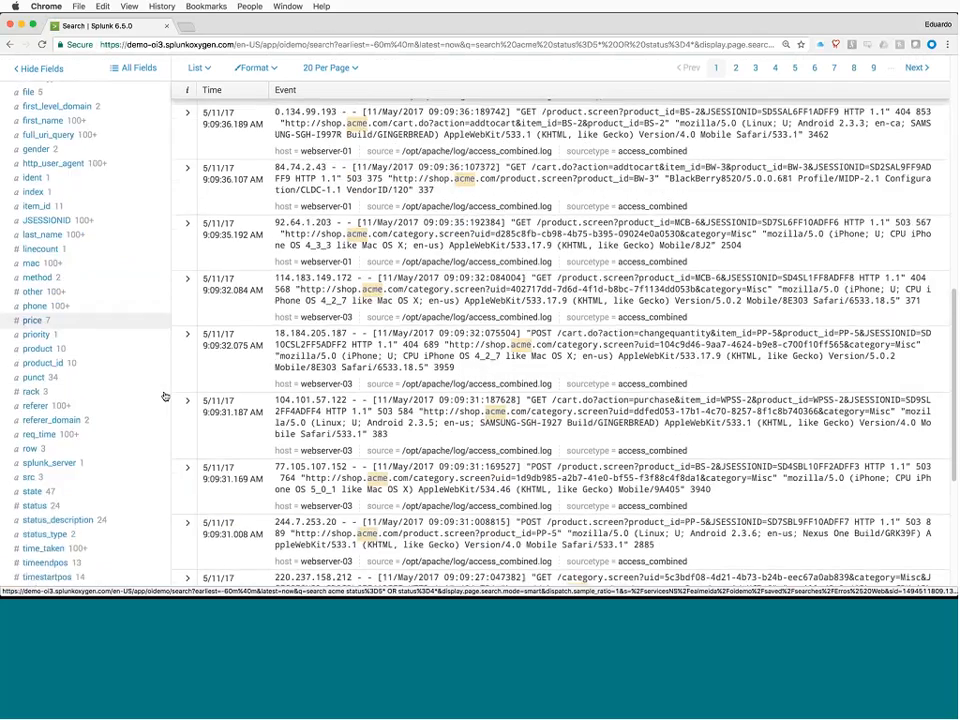
scroll(165, 396, up, 8)
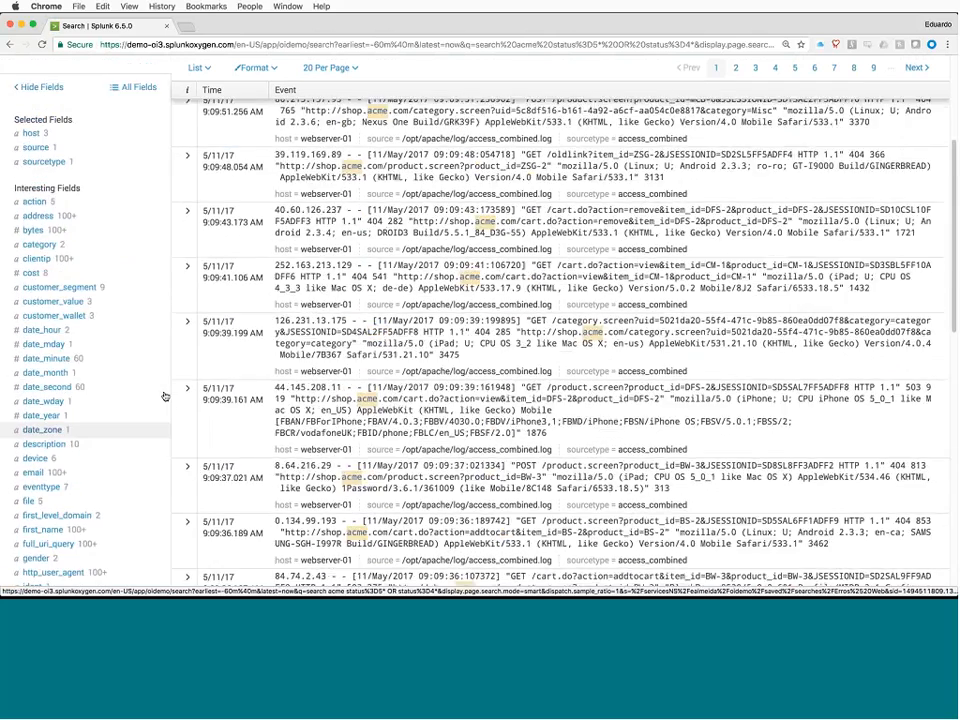
scroll(165, 396, down, 7)
scroll(165, 396, down, 2)
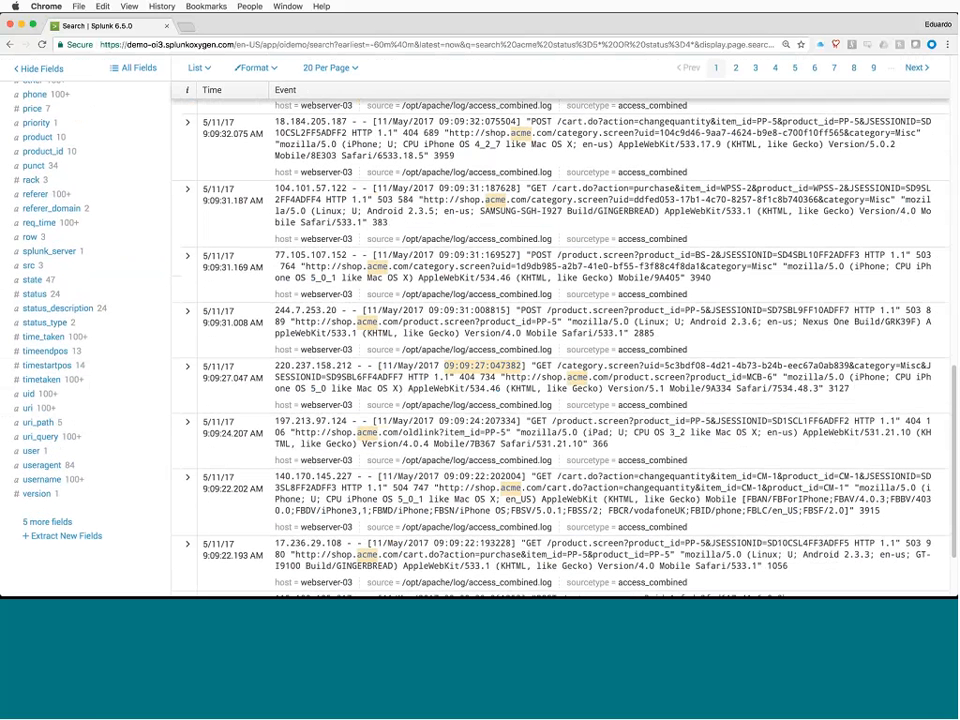
click(37, 423)
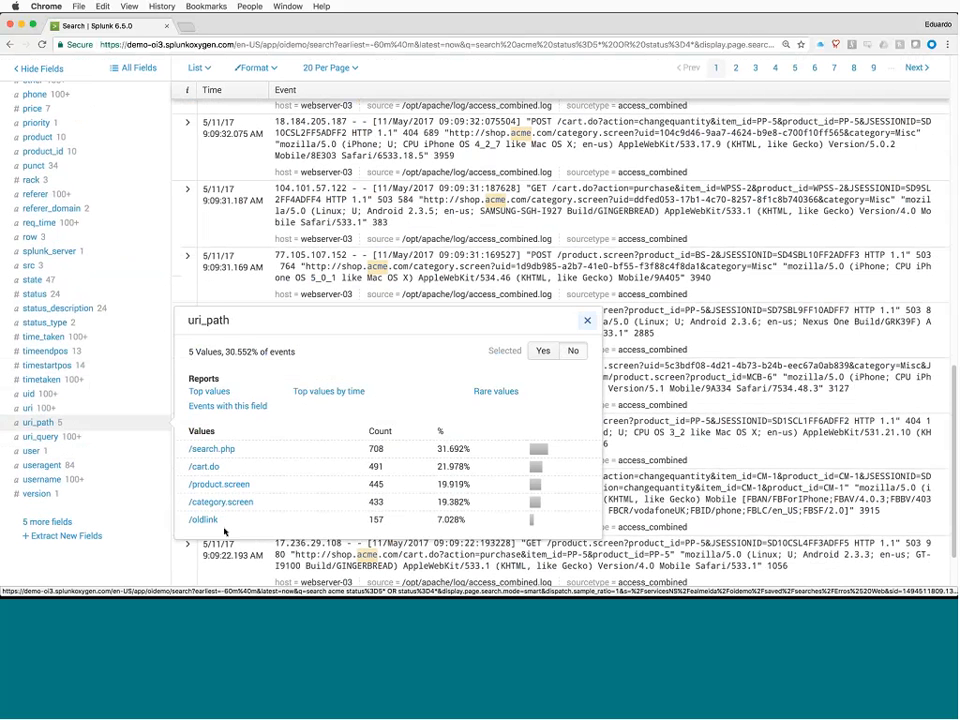
click(207, 392)
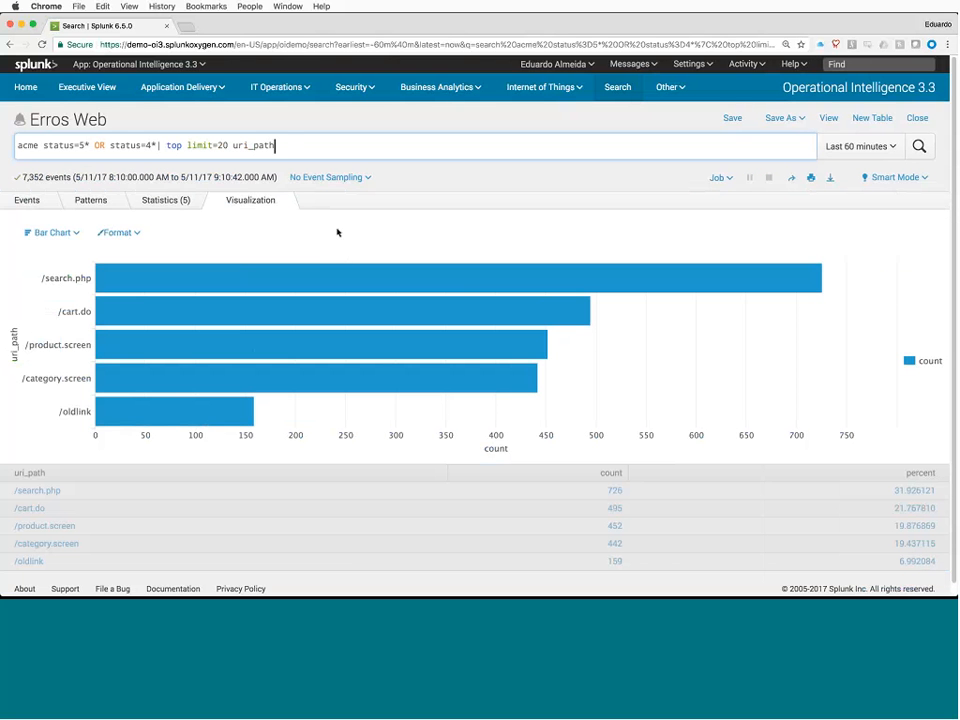
Step: Preview the uri_path report as column, pie and line charts and return it to a bar chart
click(72, 232)
click(47, 292)
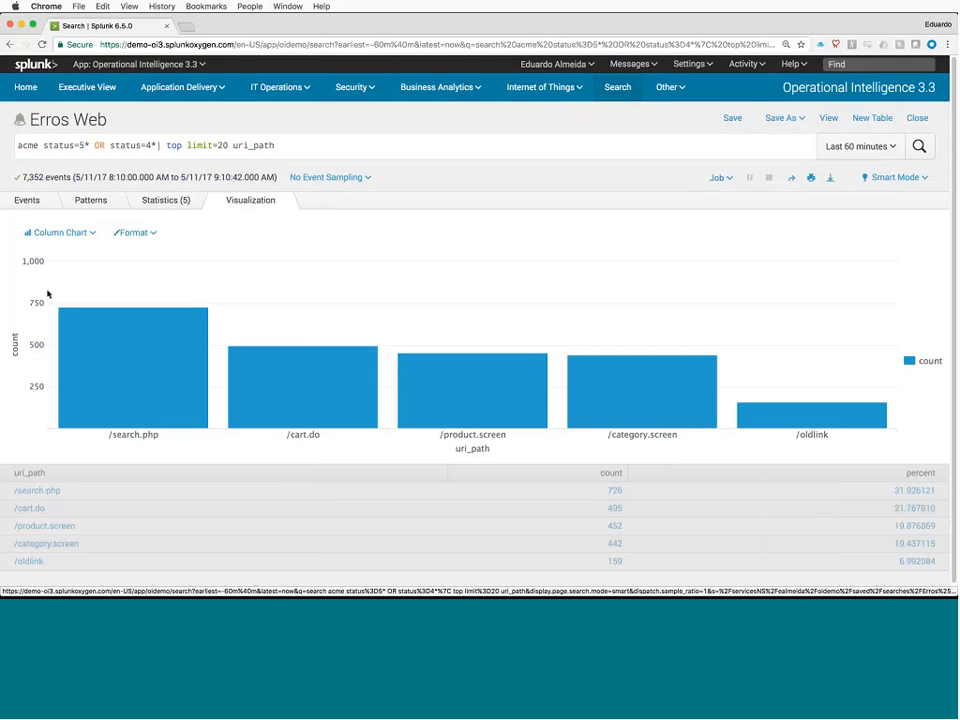
click(52, 232)
click(148, 284)
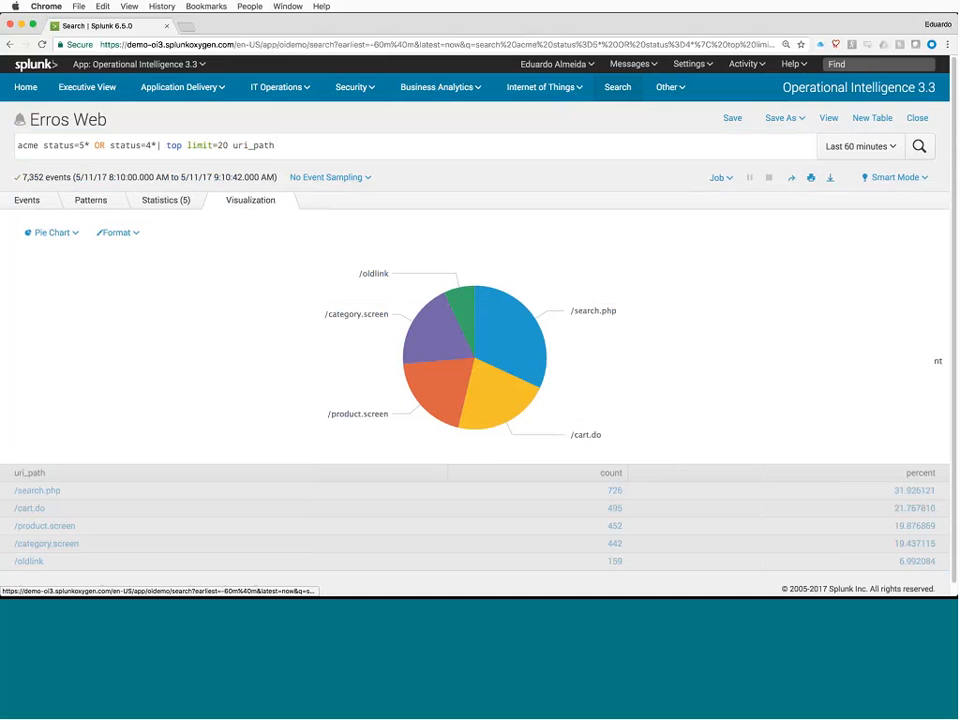
click(58, 234)
click(38, 338)
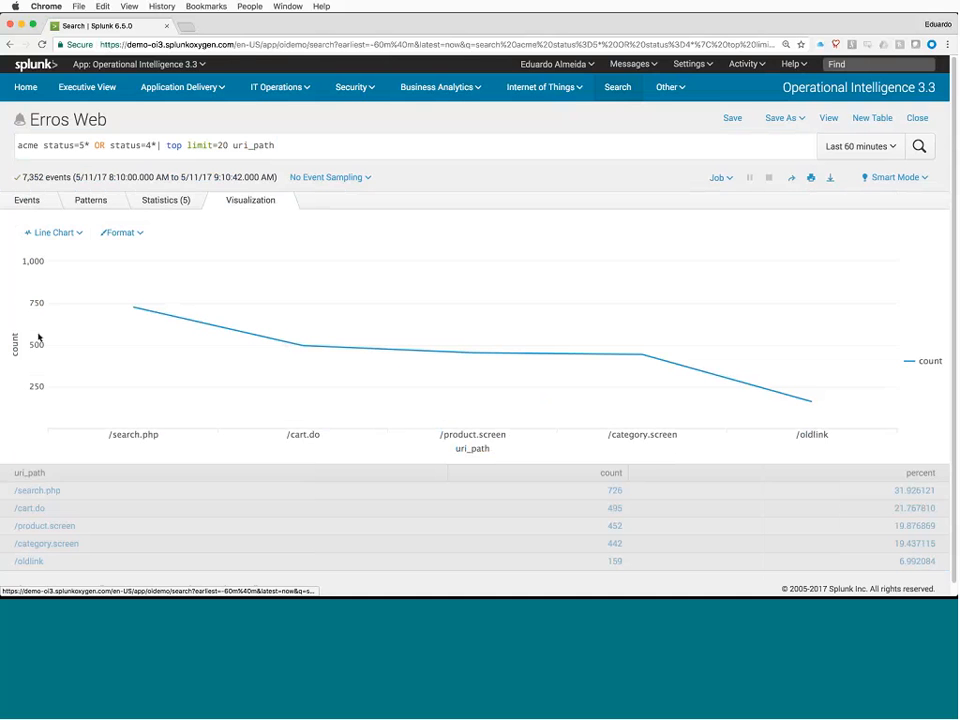
click(52, 232)
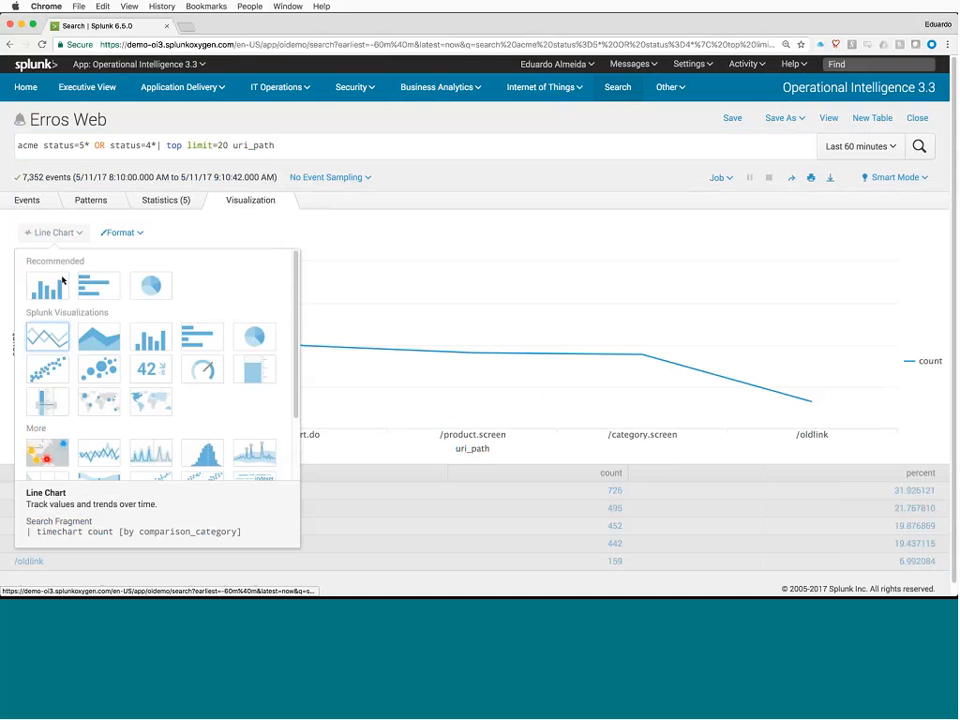
click(62, 282)
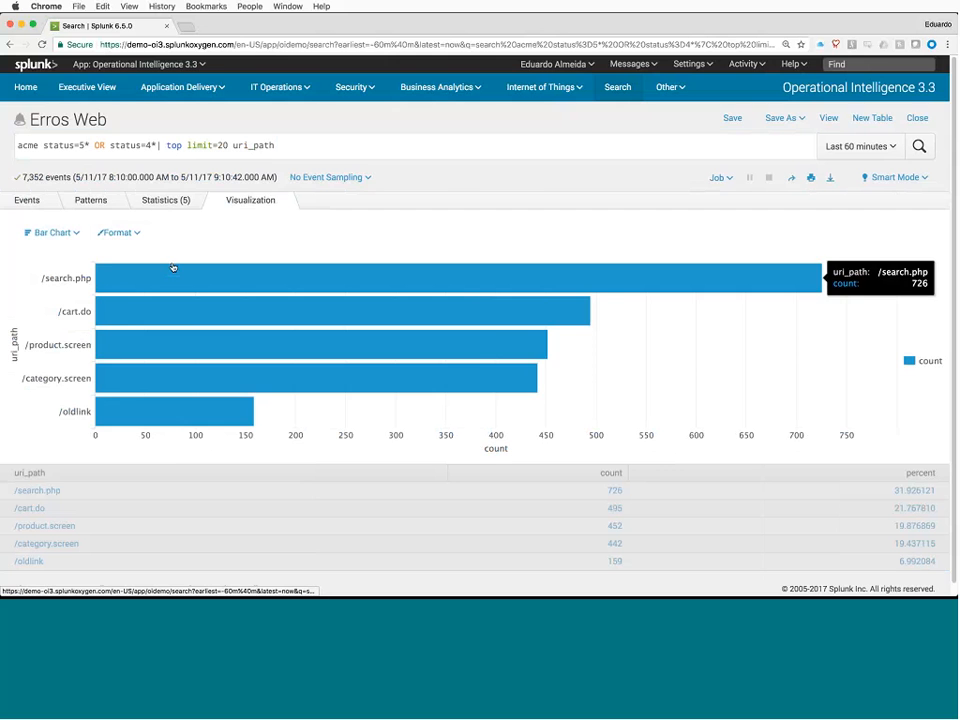
Step: Examine the bar chart's General, X-Axis and Y-Axis formatting options and close them without changes
click(128, 234)
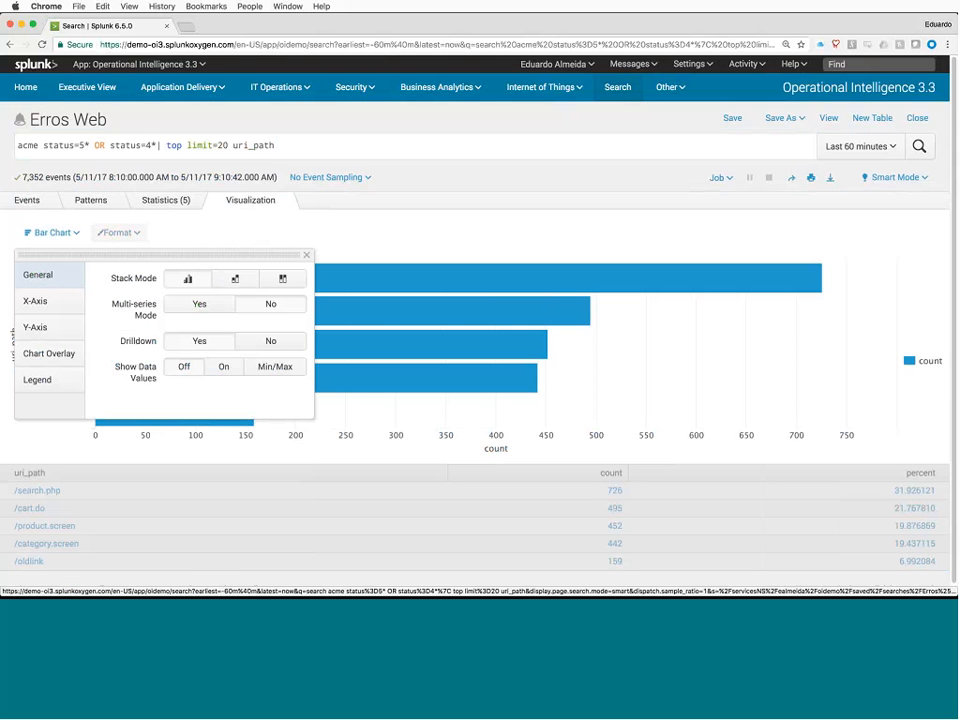
click(45, 302)
click(48, 332)
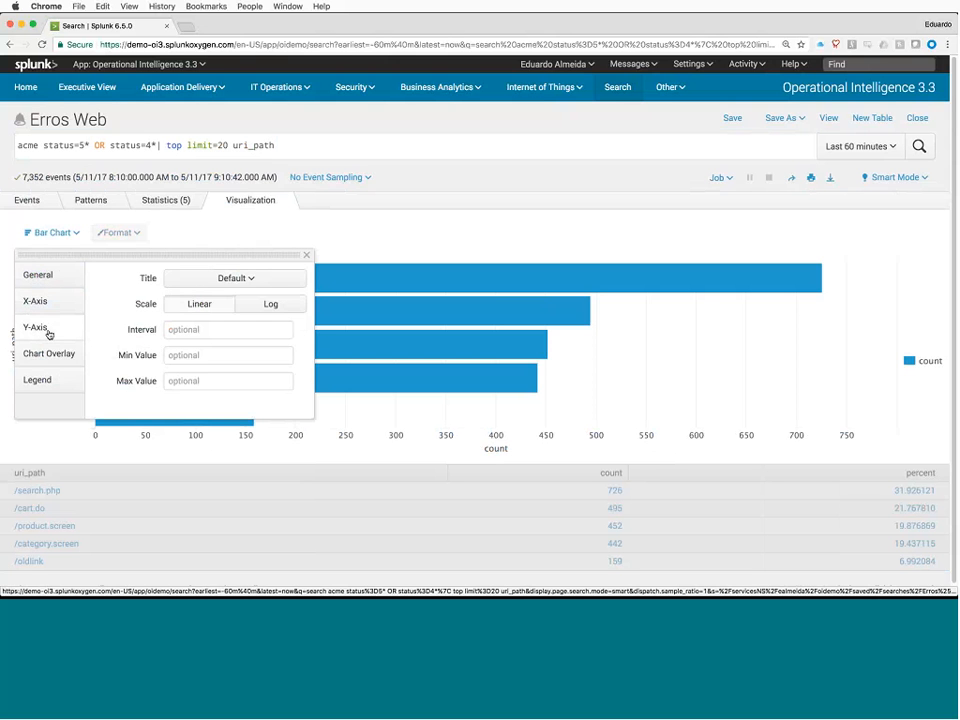
click(38, 275)
click(306, 256)
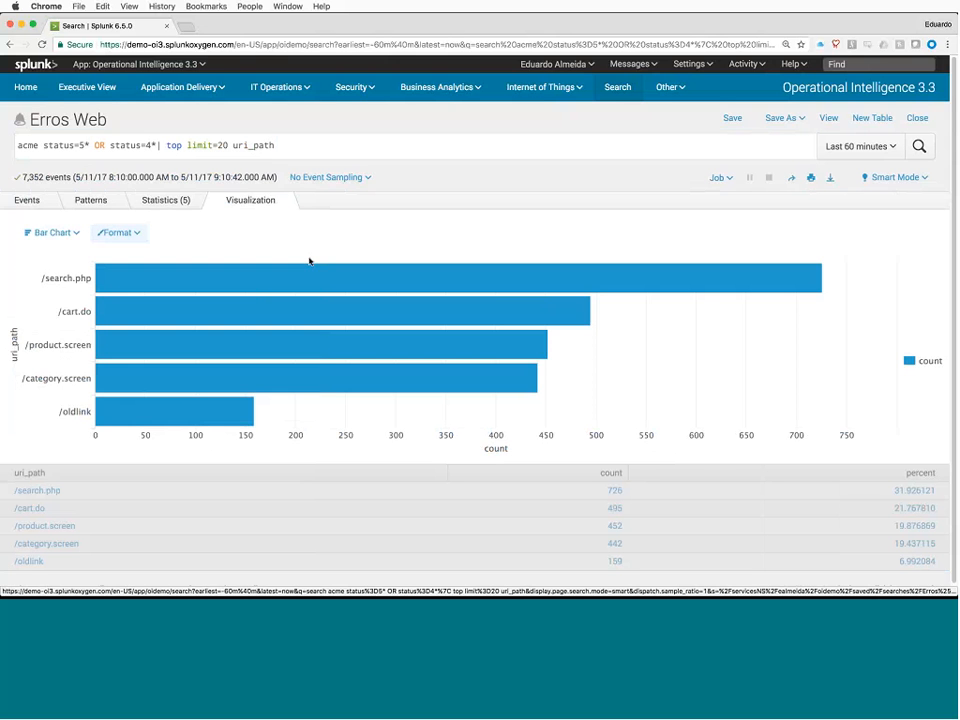
Step: Save the bar chart search as a report titled "Paginas gerando erro" and dismiss the confirmation
click(784, 118)
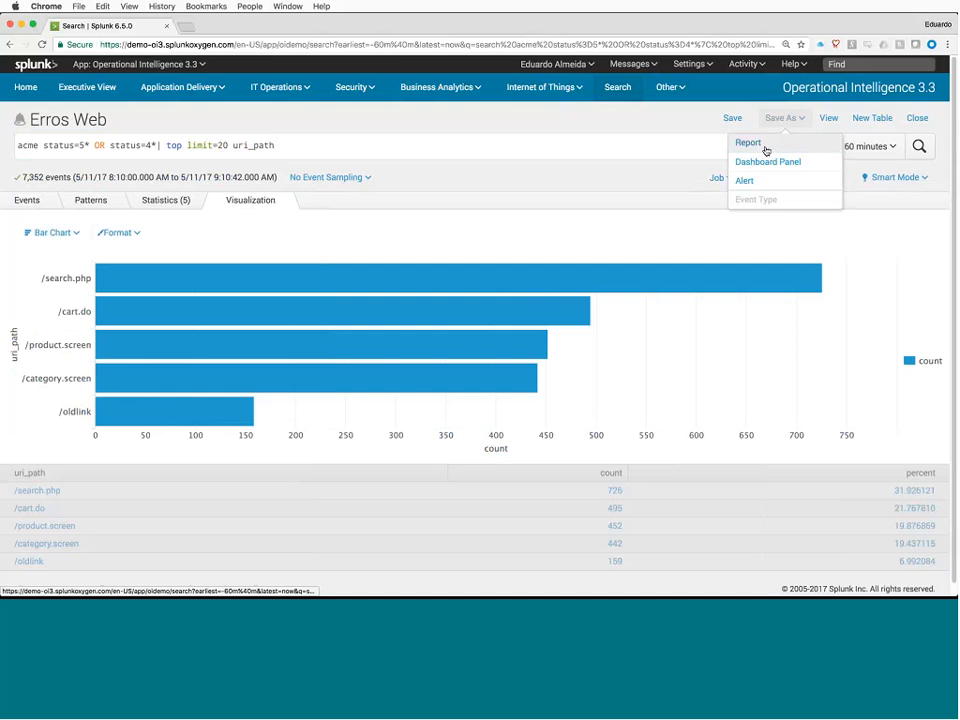
click(765, 148)
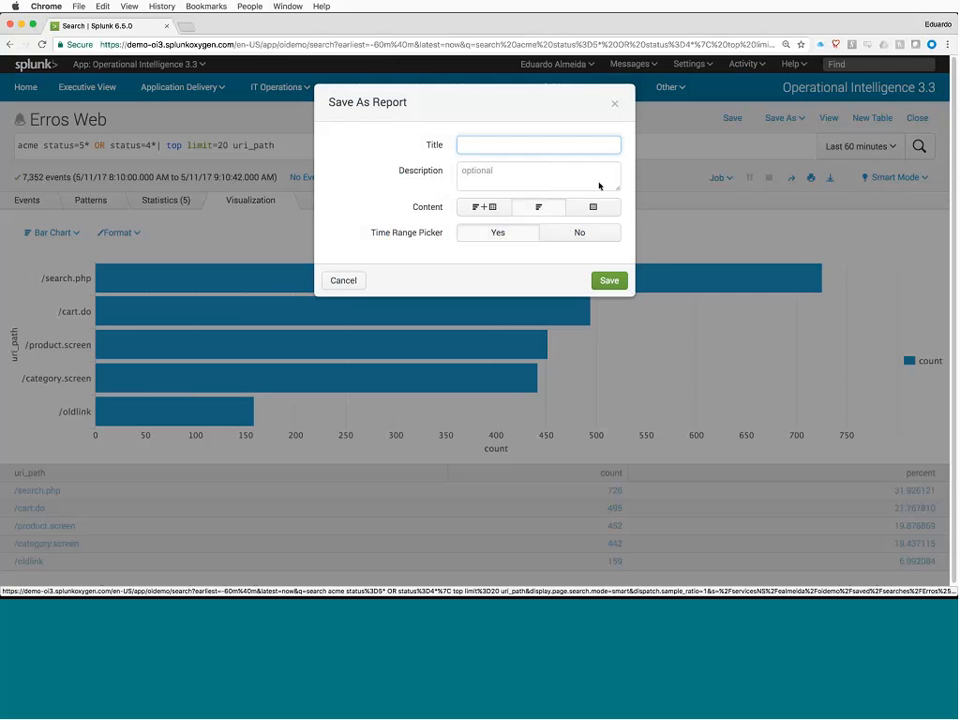
text(Paginas com e)
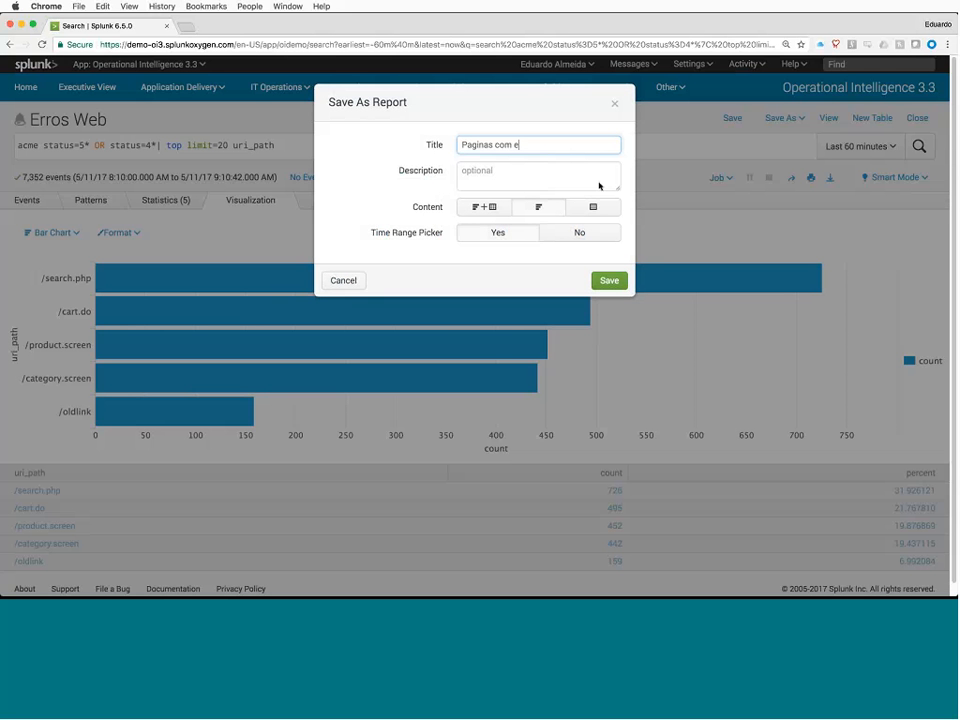
text(rro)
key(Left)
key(Left)
key(Left)
key(Left)
key(BackSpace)
key(BackSpace)
key(BackSpace)
key(BackSpace)
text(gerando)
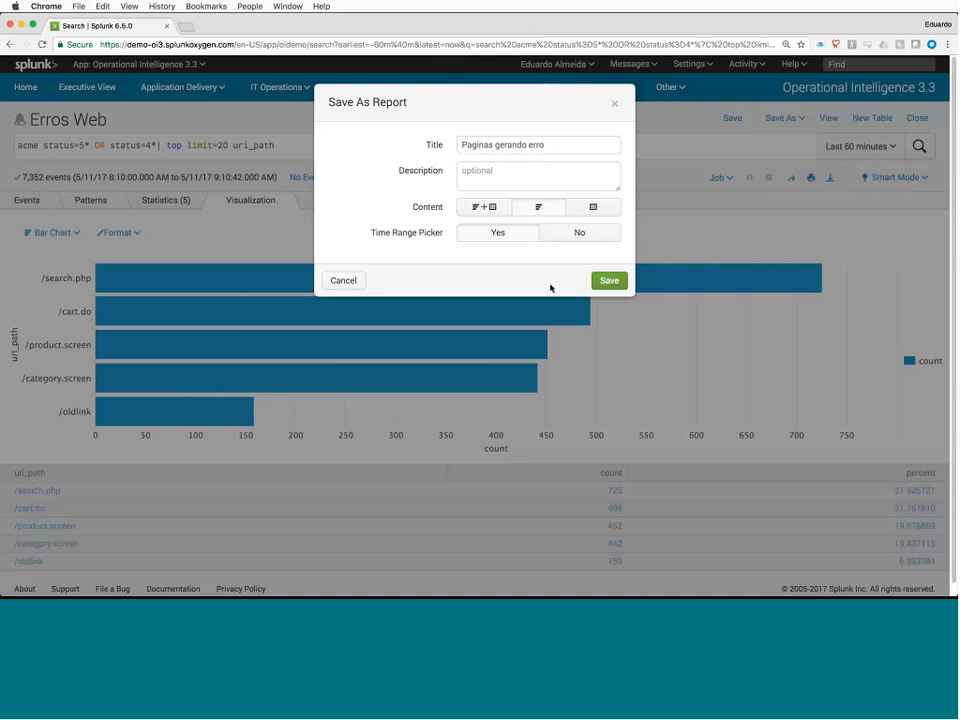
click(609, 280)
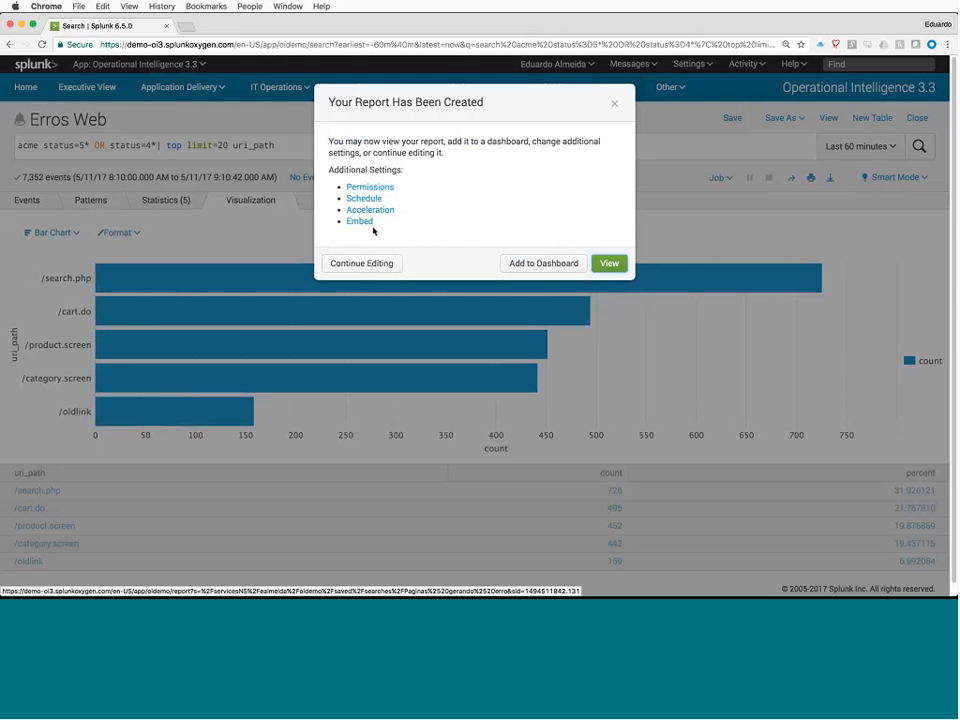
click(614, 105)
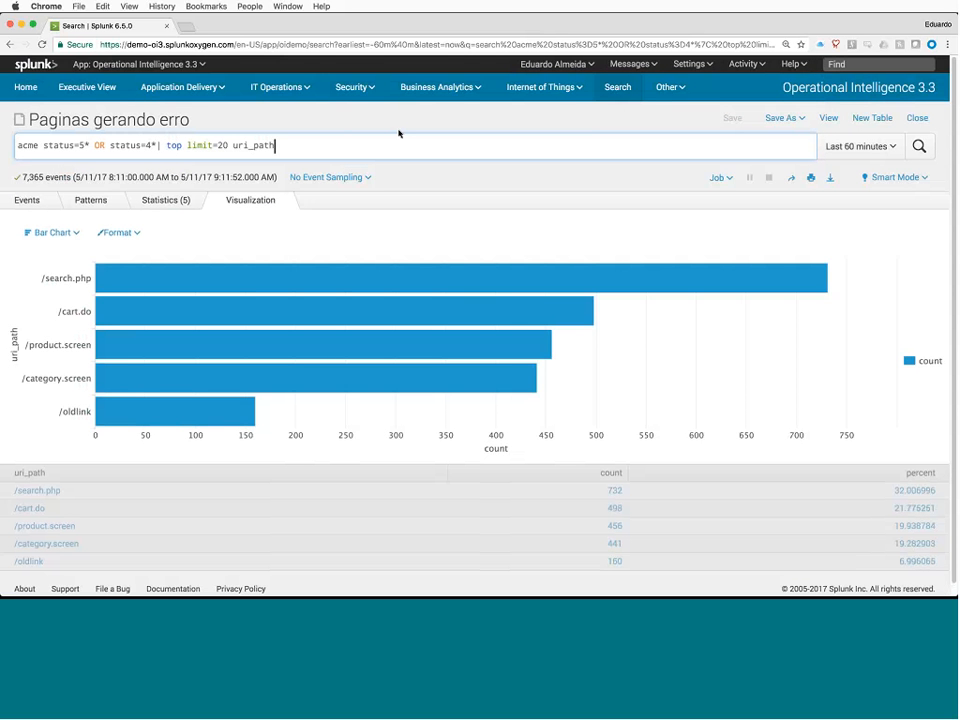
Step: Remove the top limit=20 uri_path clause and its pipe from the search and rerun it
key(shift+Left)
key(shift+Left)
key(shift+Left)
key(shift+Left)
key(shift+Left)
key(shift+Left)
key(shift+Left)
key(shift+Left)
key(shift+Left)
key(shift+Left)
key(shift+Left)
key(shift+Left)
key(shift+Left)
key(shift+Left)
key(shift+Left)
key(shift+Left)
key(shift+Left)
key(shift+Left)
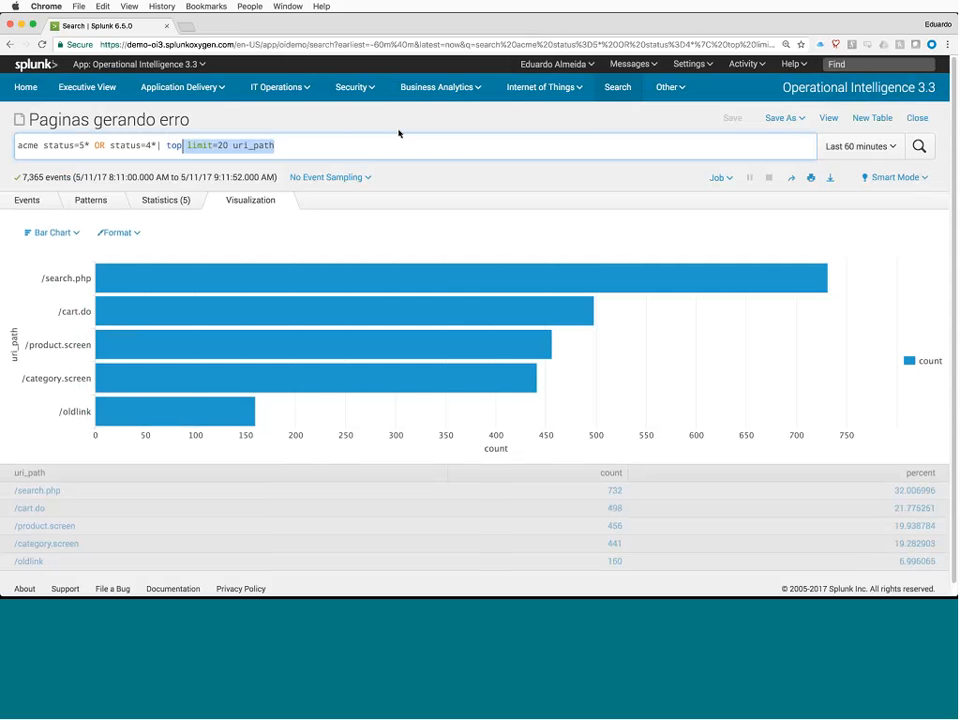
key(BackSpace)
key(BackSpace)
key(BackSpace)
key(BackSpace)
key(BackSpace)
key(BackSpace)
key(Return)
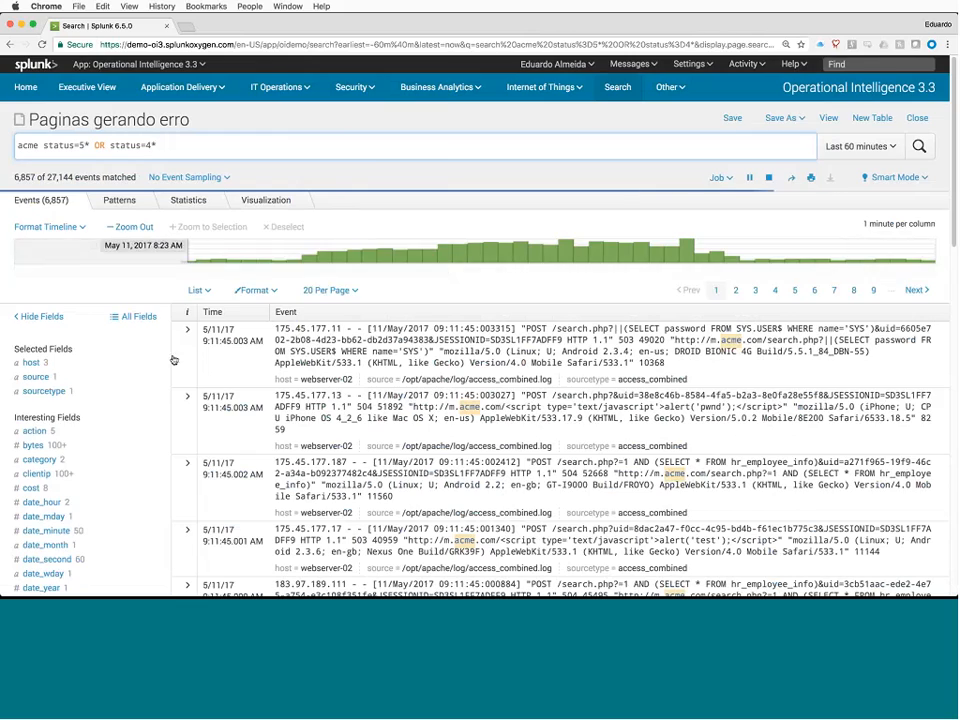
Step: Generate the Top values by time report for the uri_path field
scroll(144, 418, down, 10)
scroll(143, 415, down, 10)
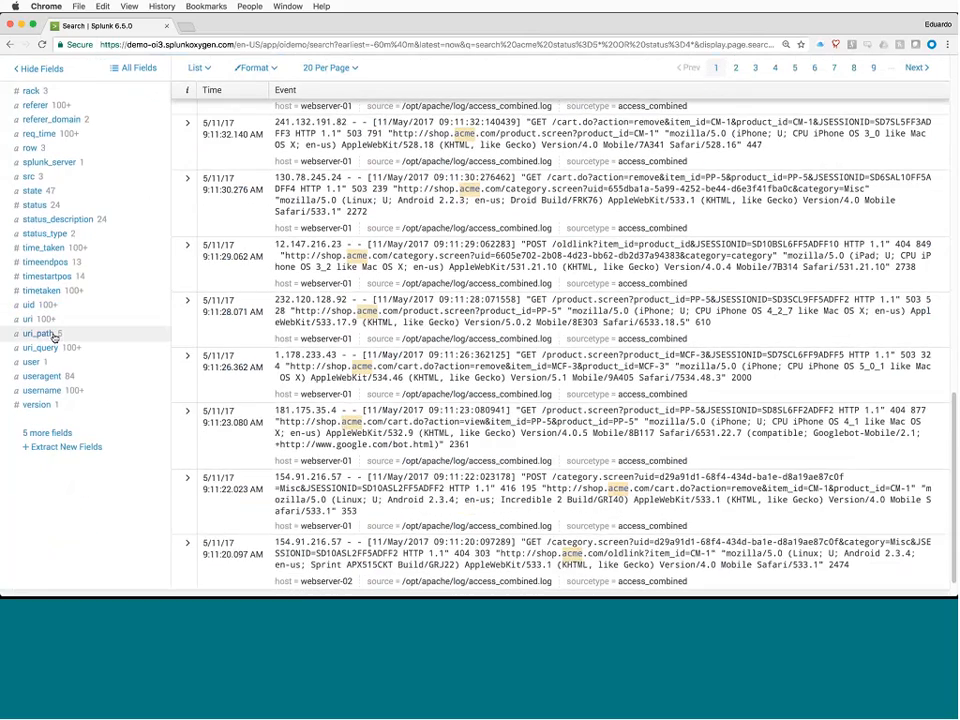
click(48, 336)
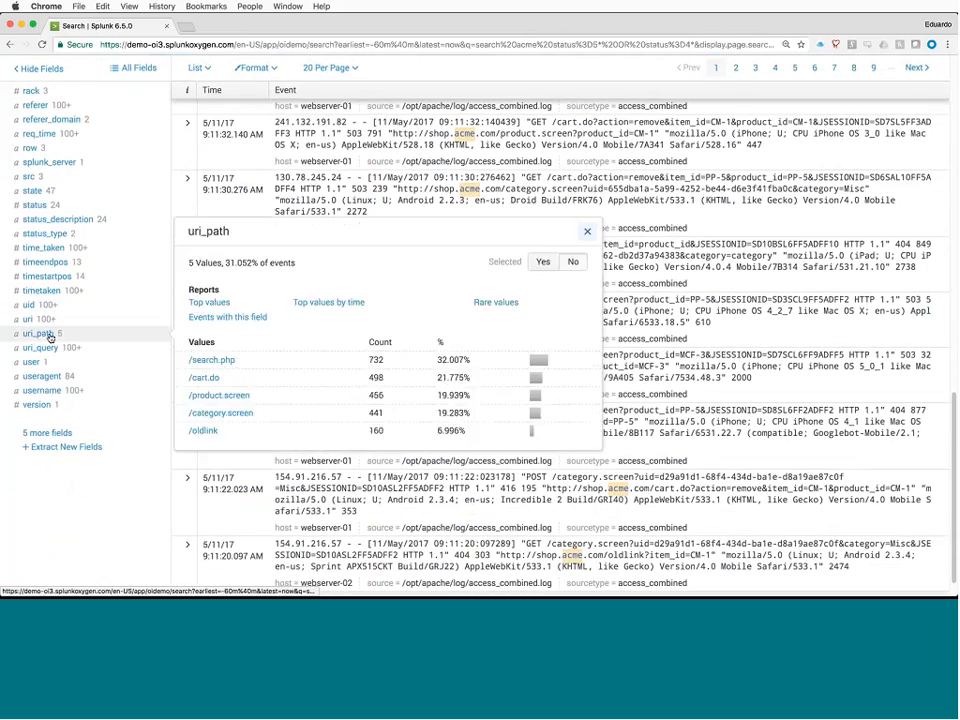
click(321, 302)
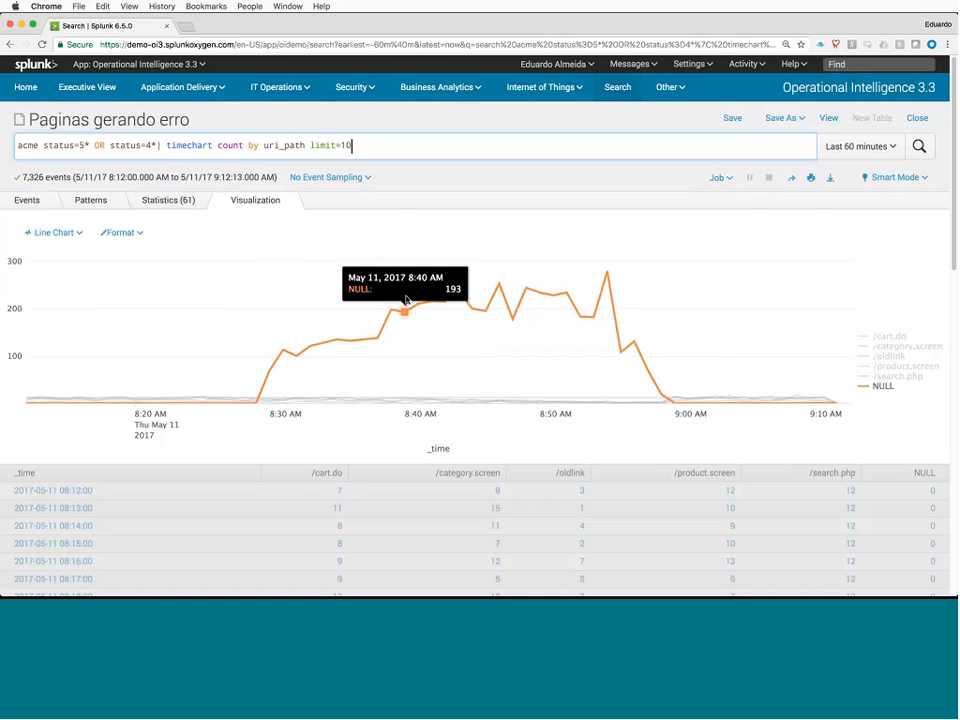
Step: Change the uri_path timechart to a column chart and set its stack mode to stacked
click(73, 236)
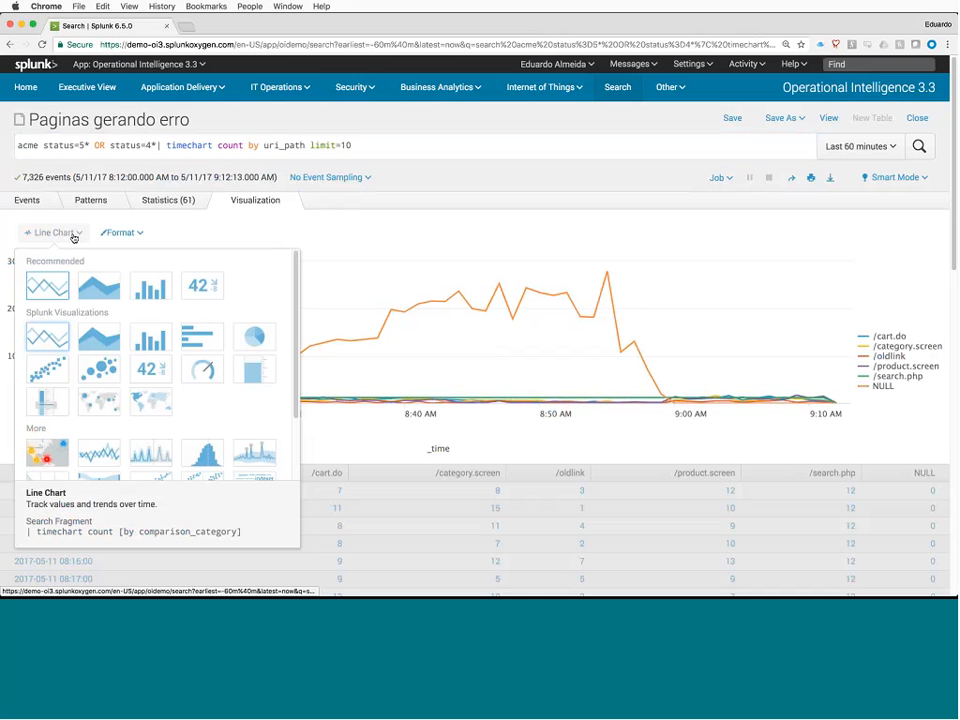
click(148, 286)
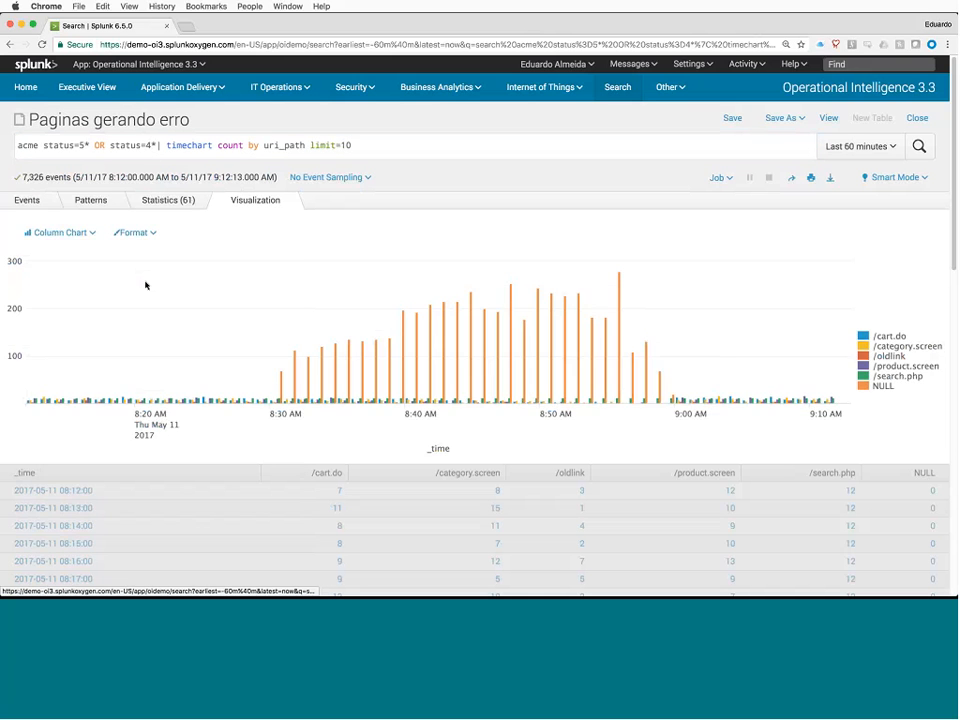
click(89, 236)
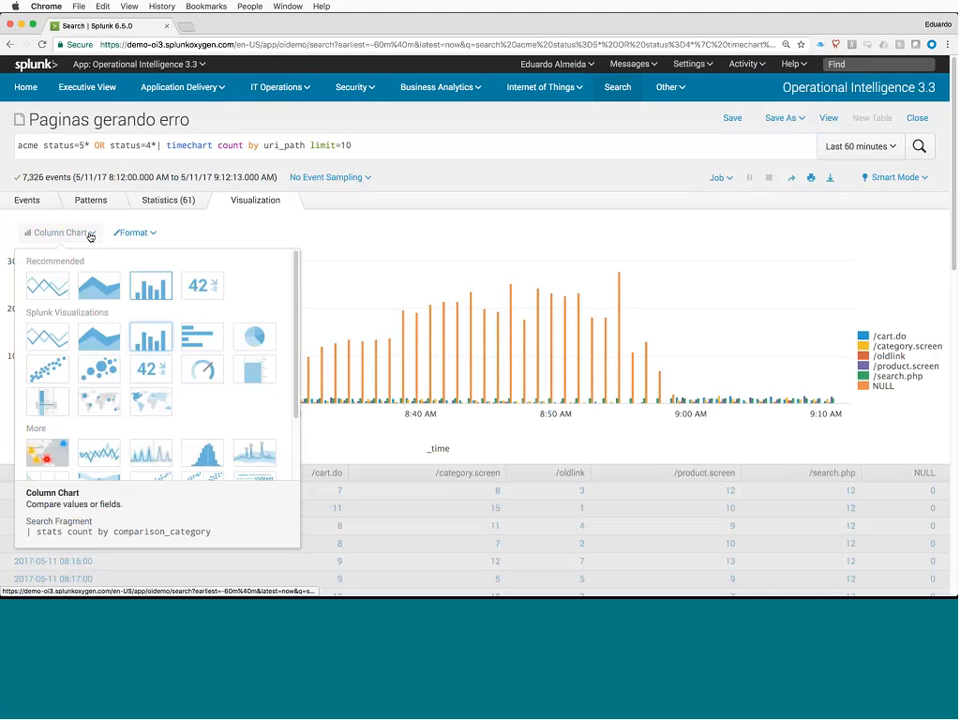
click(90, 237)
click(90, 237)
click(150, 234)
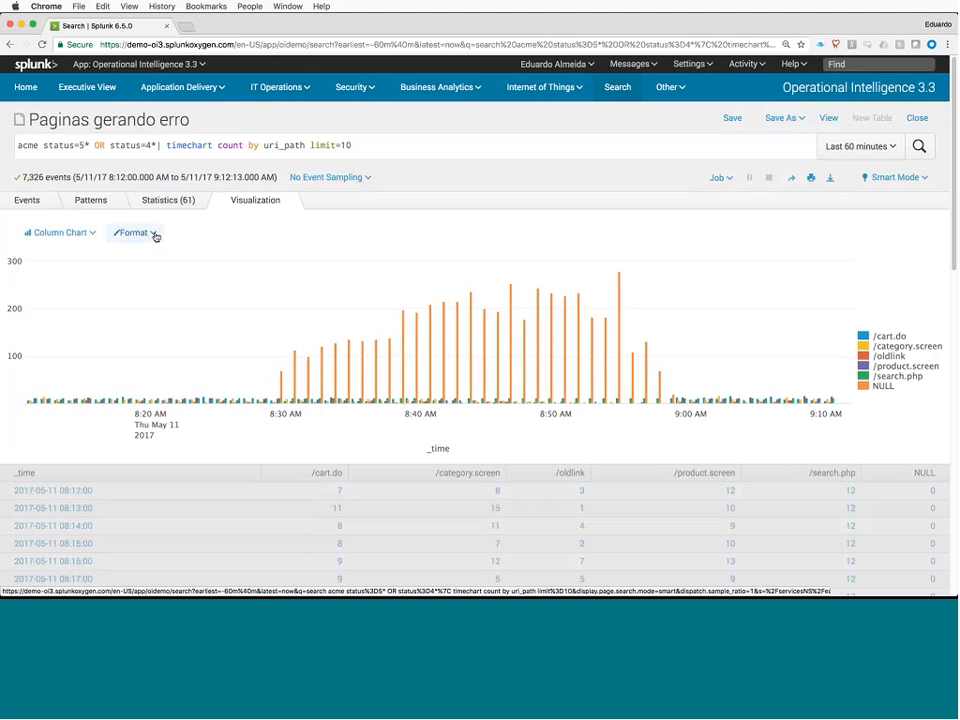
click(154, 234)
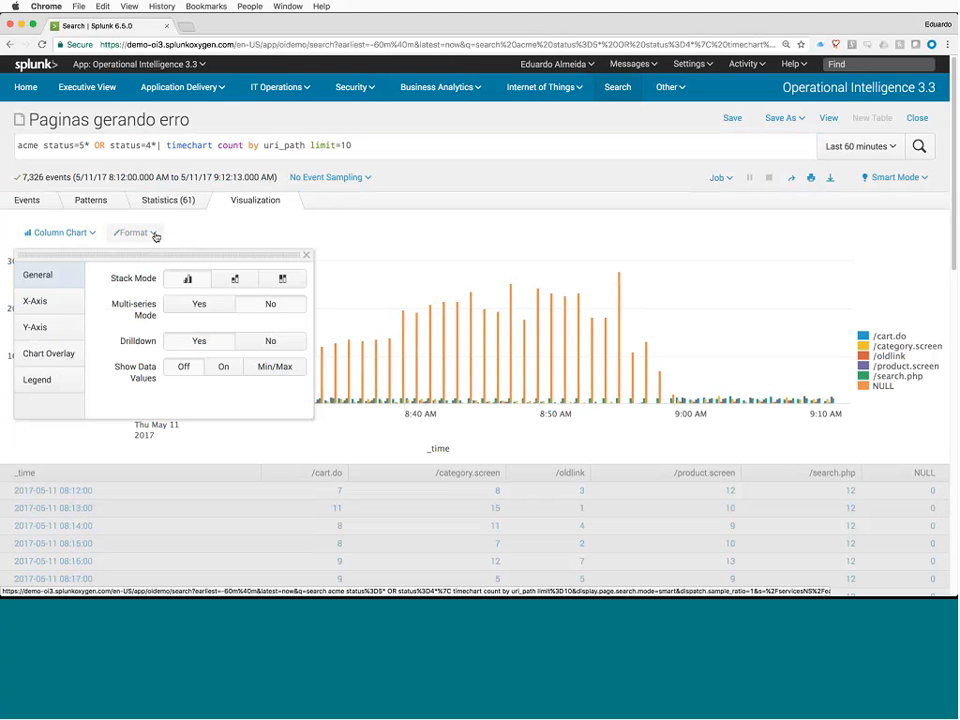
click(235, 280)
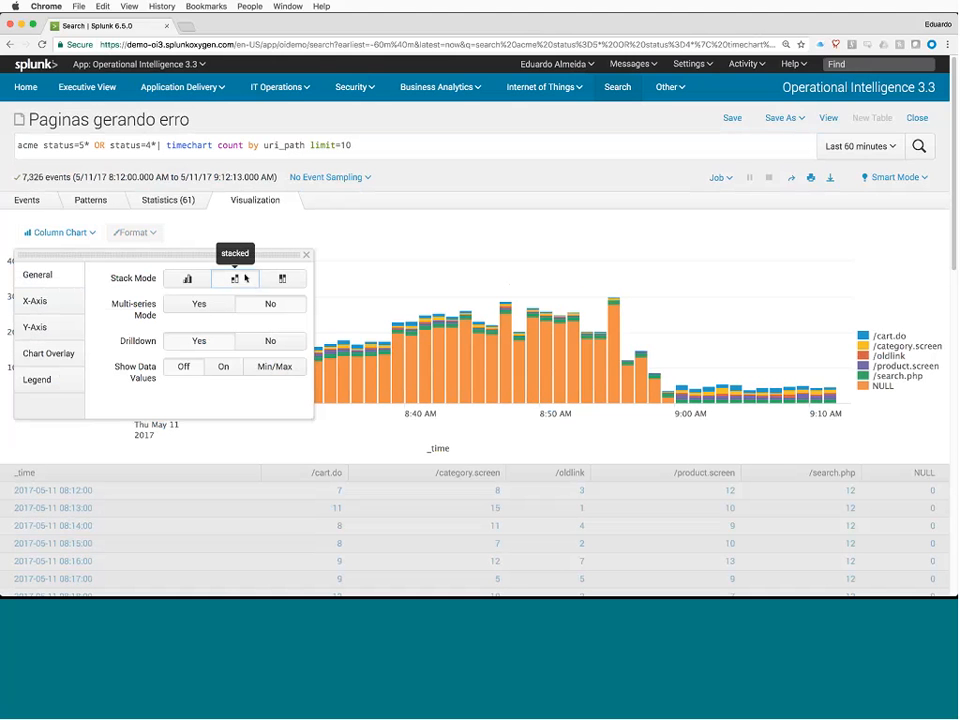
click(308, 256)
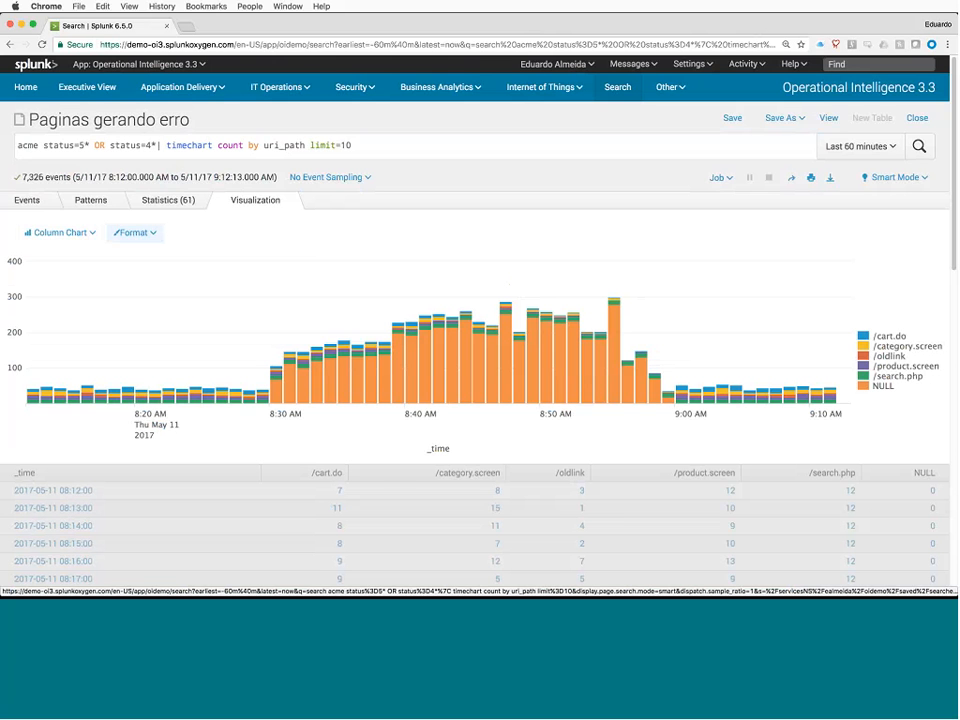
Step: Add the filter uri_path!=NULL before the timechart command and rerun the search
click(155, 146)
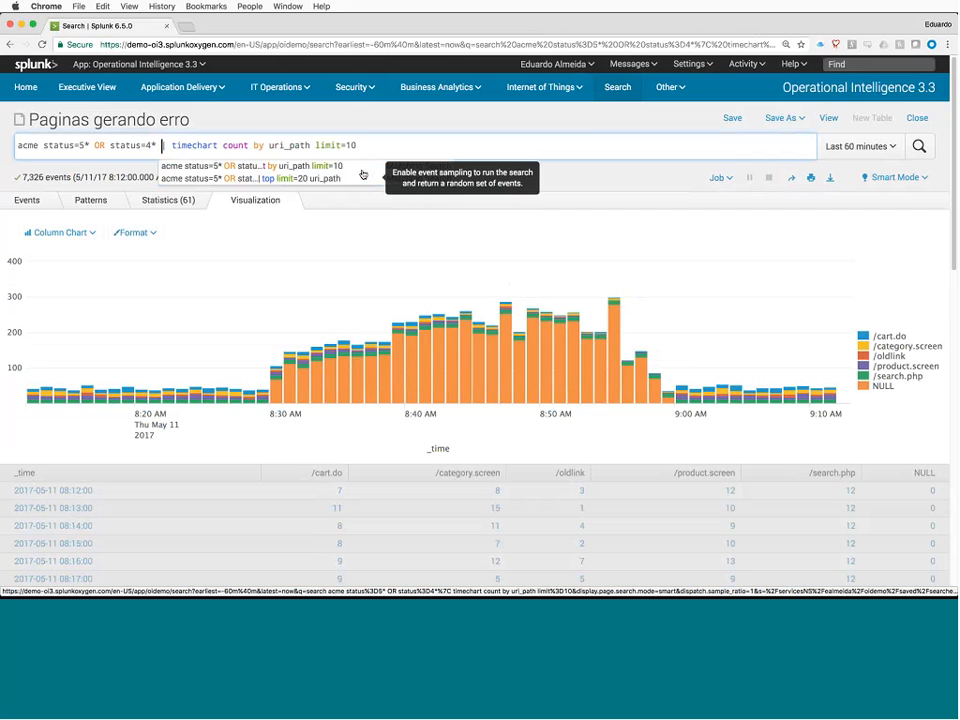
text(uri)
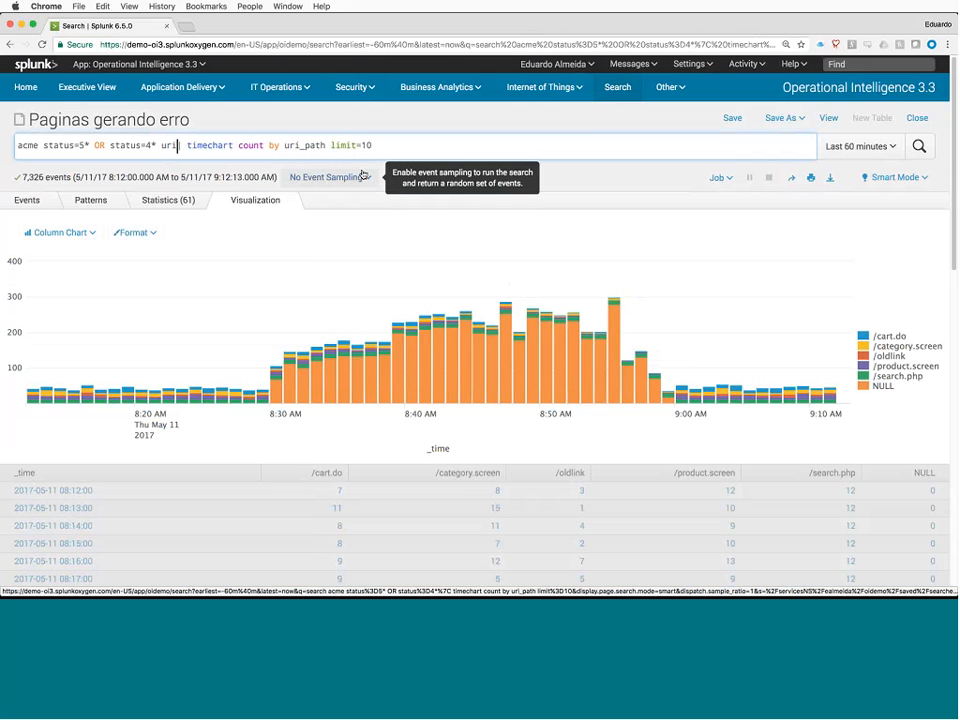
text(_path!=NU)
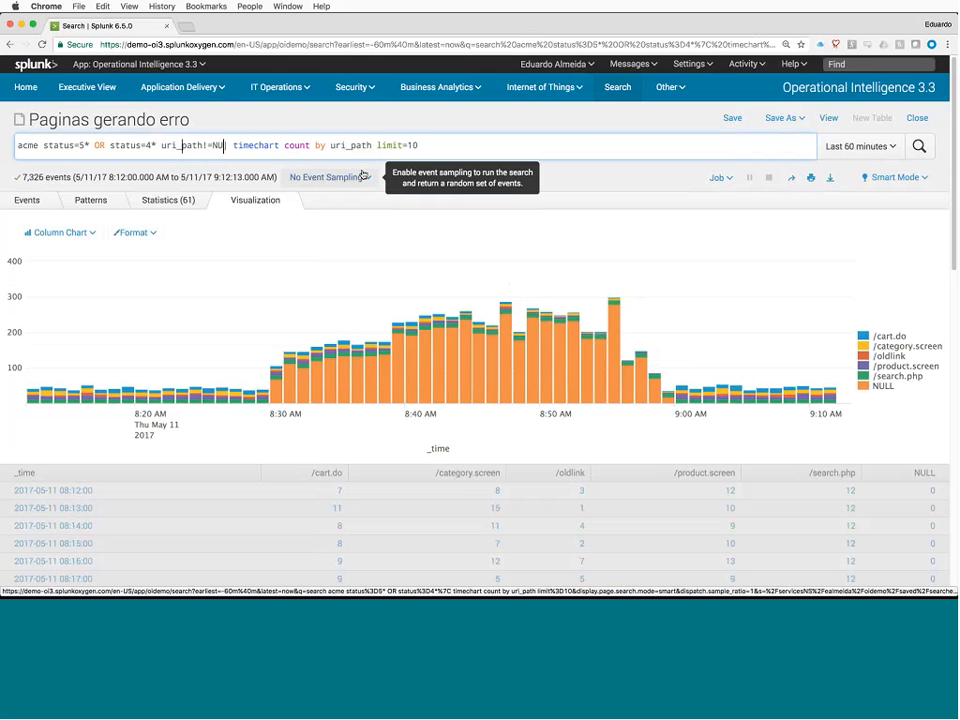
text(LL)
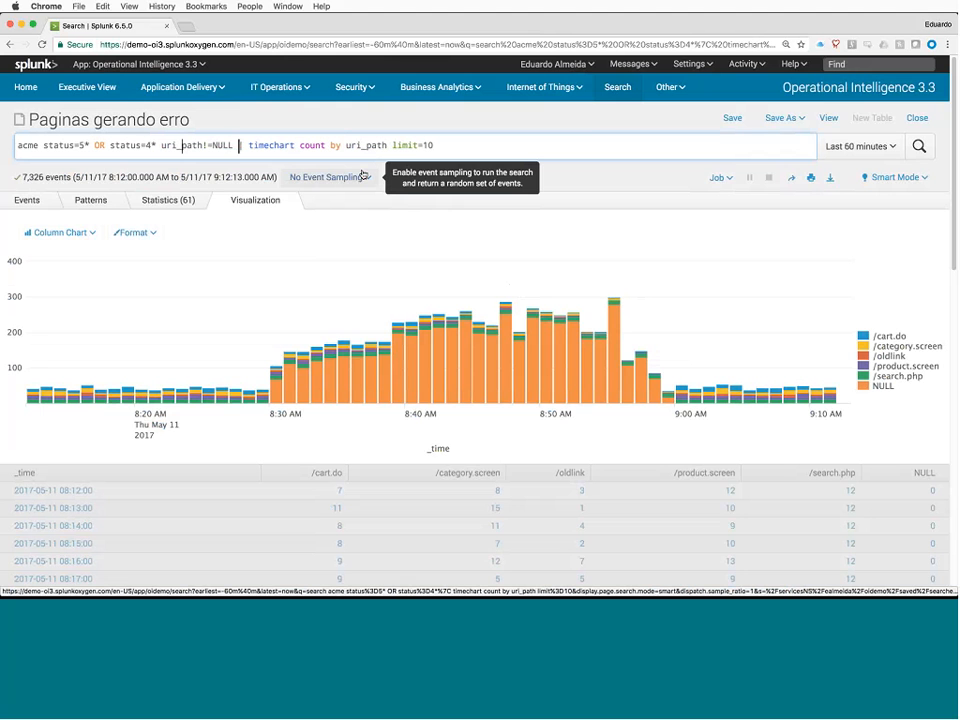
key(Return)
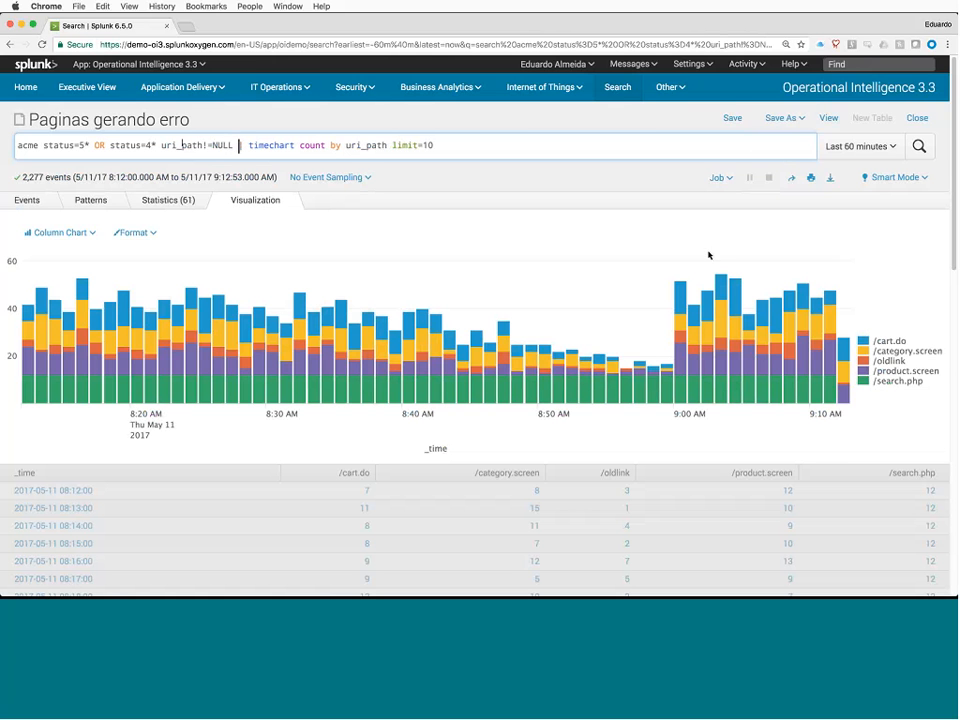
Step: Save the column chart as a panel titled "Páginas gerando erro ao longo do tempo" in a new "Erros Web" dashboard and view the dashboard
click(794, 123)
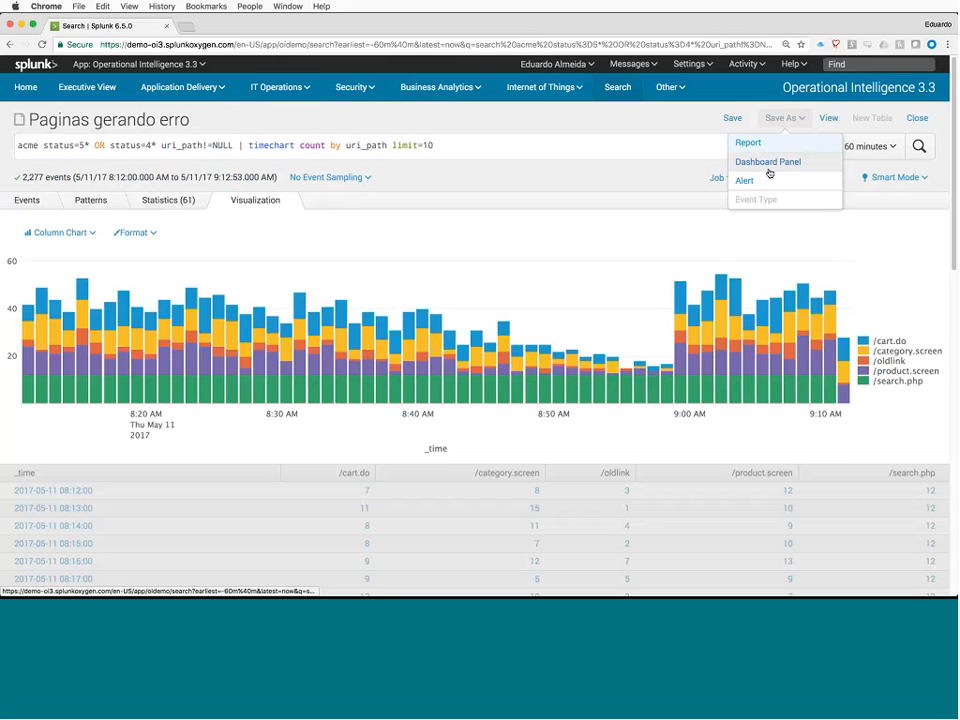
click(771, 164)
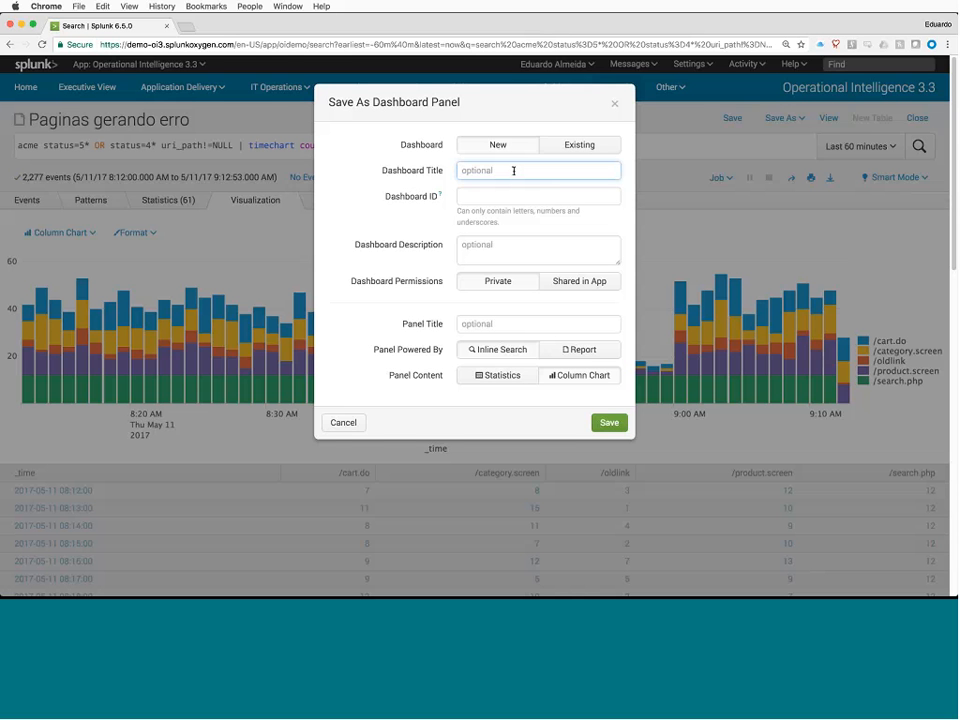
text(Erros Web)
click(499, 325)
text(Pa)
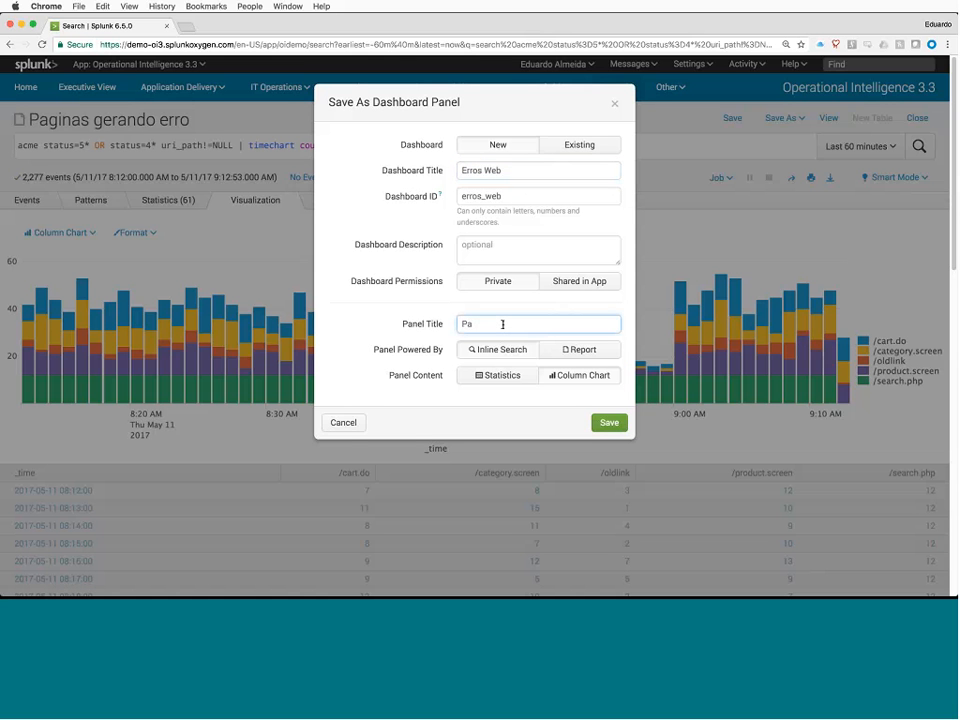
text(ginas com)
key(BackSpace)
key(BackSpace)
text(rando erro ao longo do tempo)
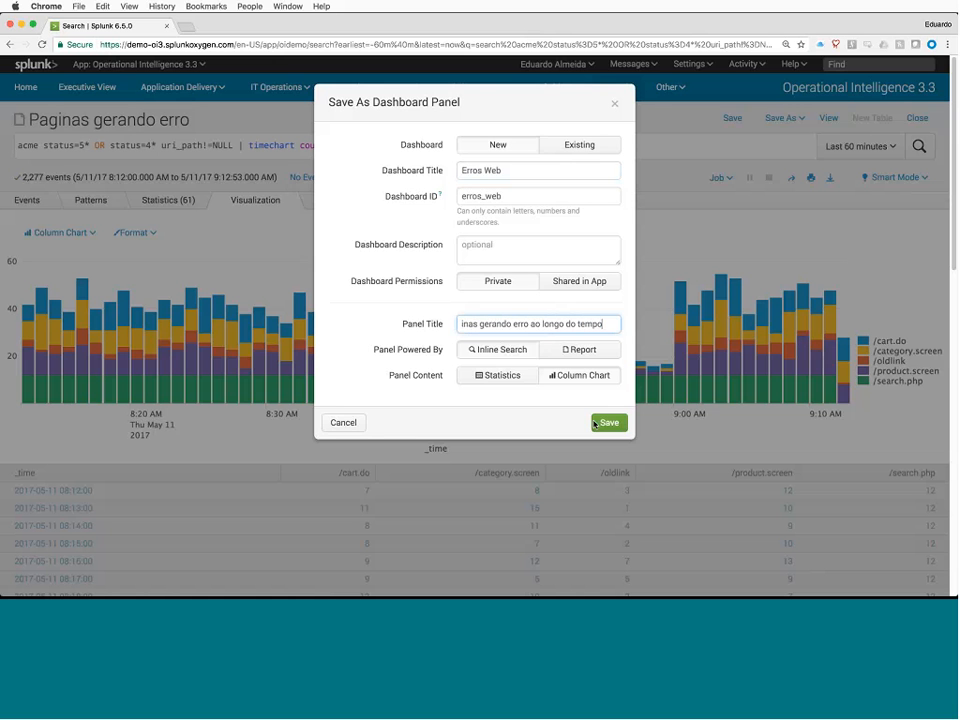
click(600, 423)
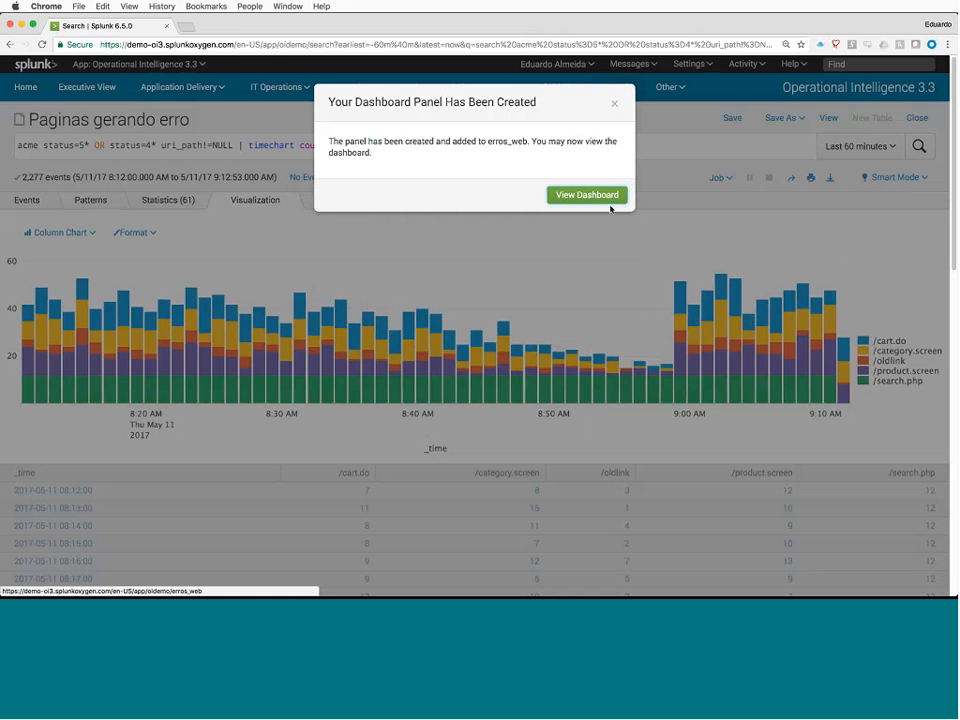
click(587, 196)
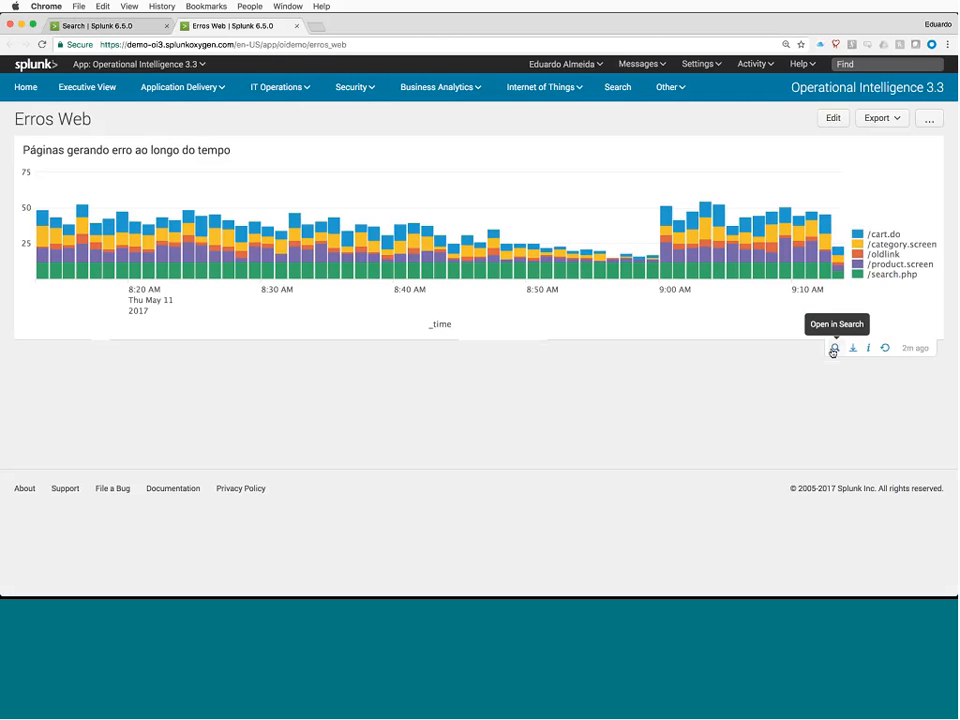
Step: Open the dashboard panel's search and delete the timechart clause after the pipe to browse the suggested search commands
click(833, 347)
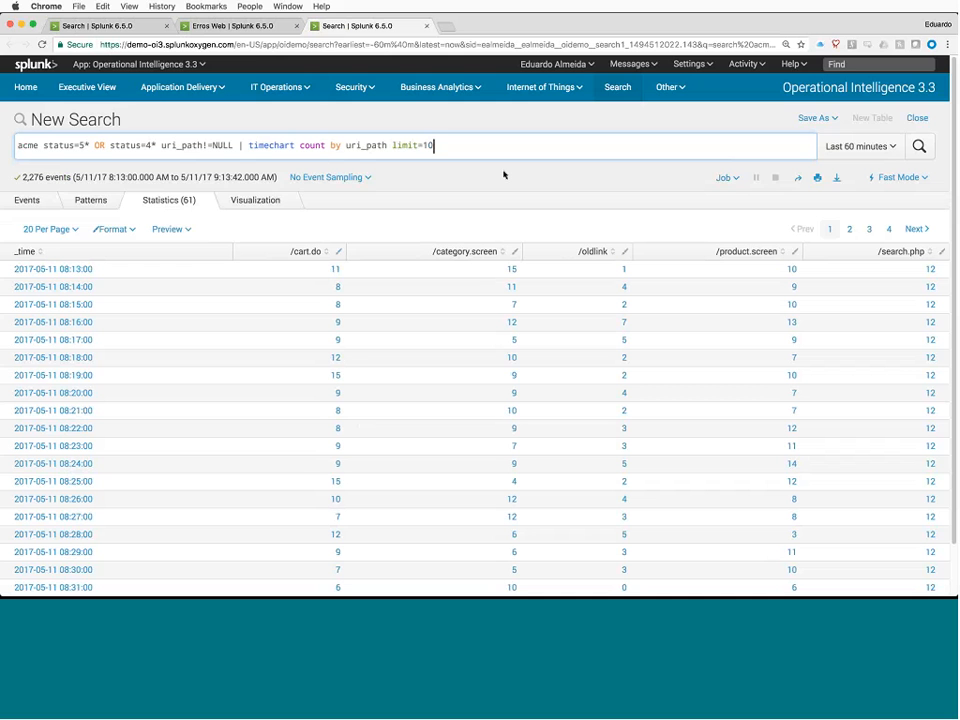
key(alt+shift+Left)
key(alt+shift+Left)
key(alt+shift+Left)
key(alt+shift+Left)
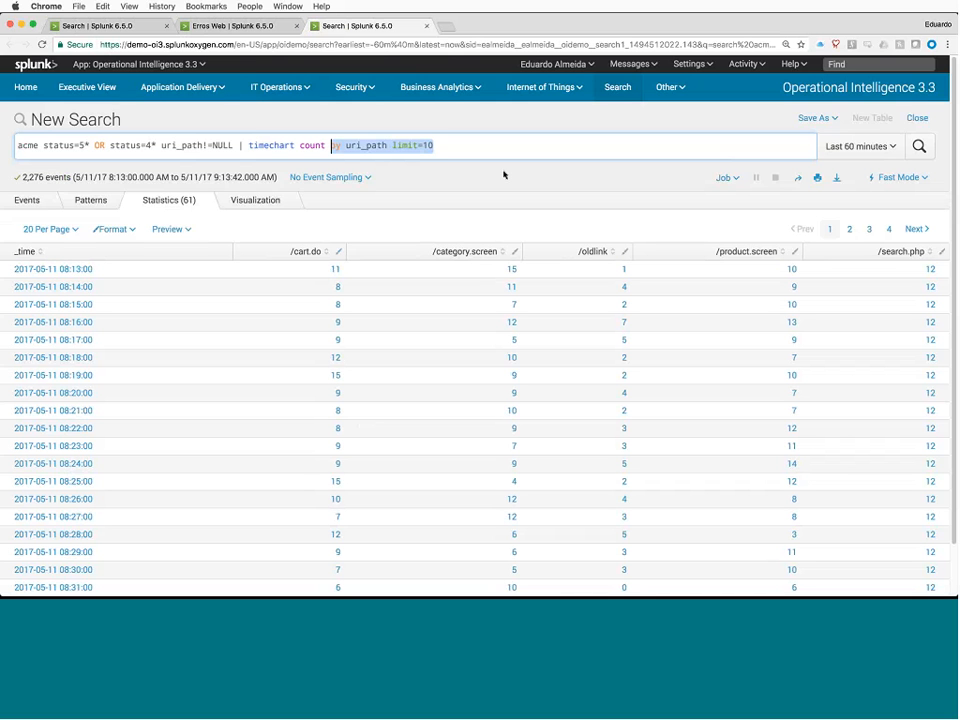
key(alt+shift+Left)
key(alt+shift+Left)
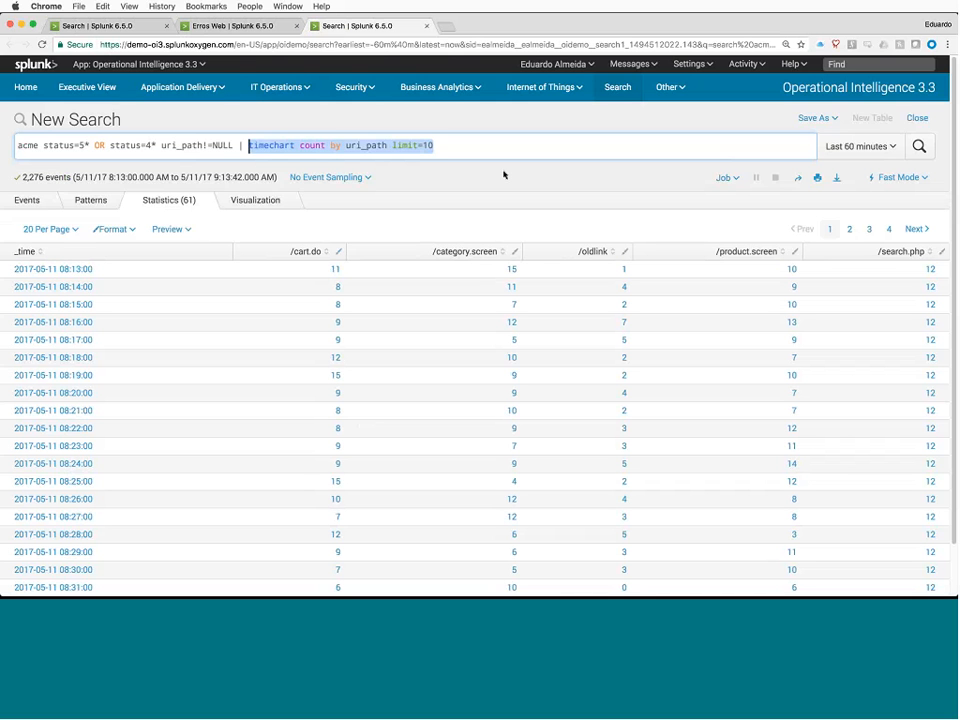
key(BackSpace)
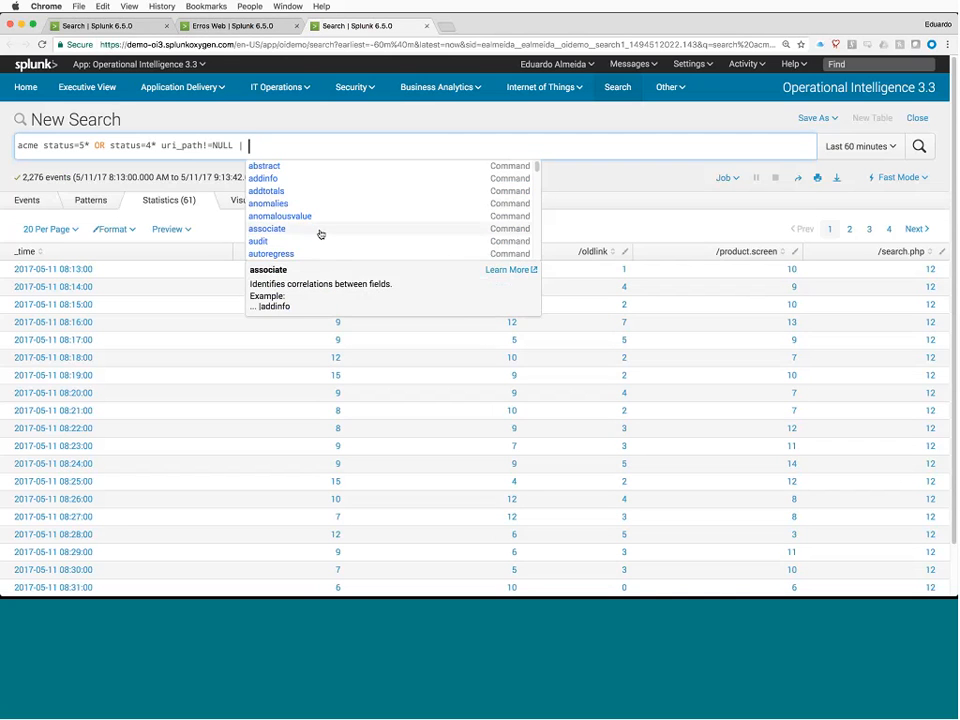
scroll(356, 219, down, 5)
scroll(356, 219, up, 5)
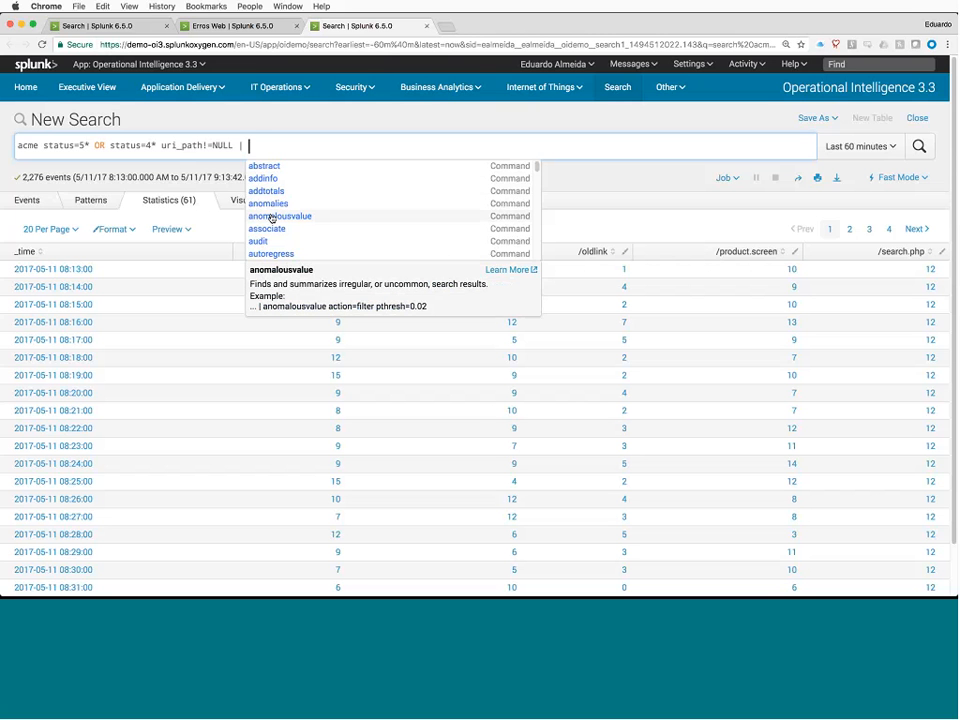
click(276, 145)
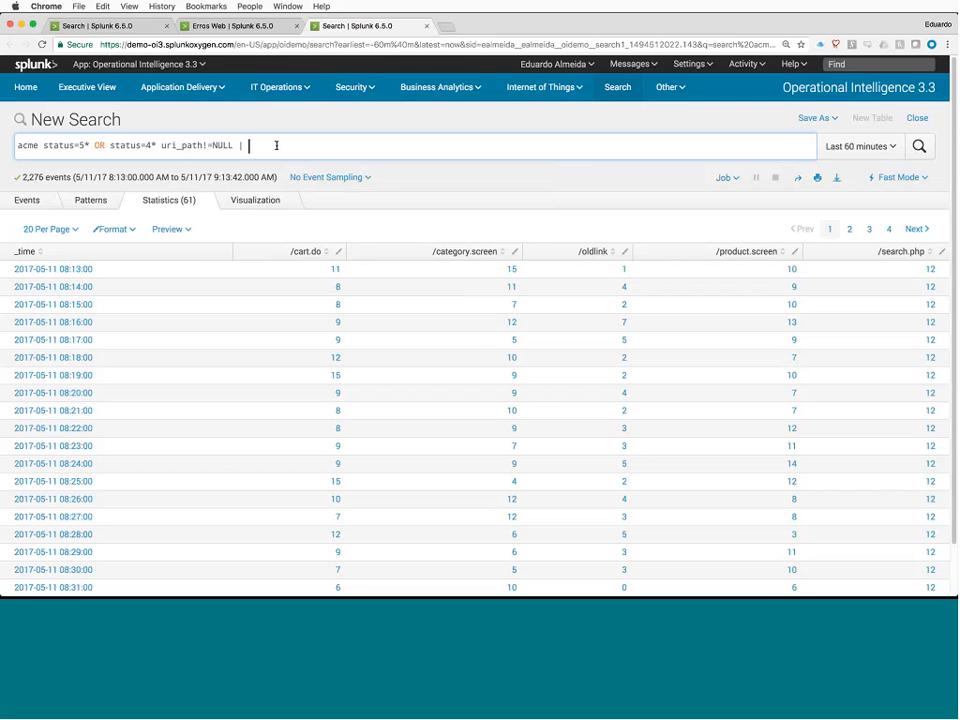
Step: Add the command iplocation clientip after the pipe in the acme error search and run it
text(iplocati)
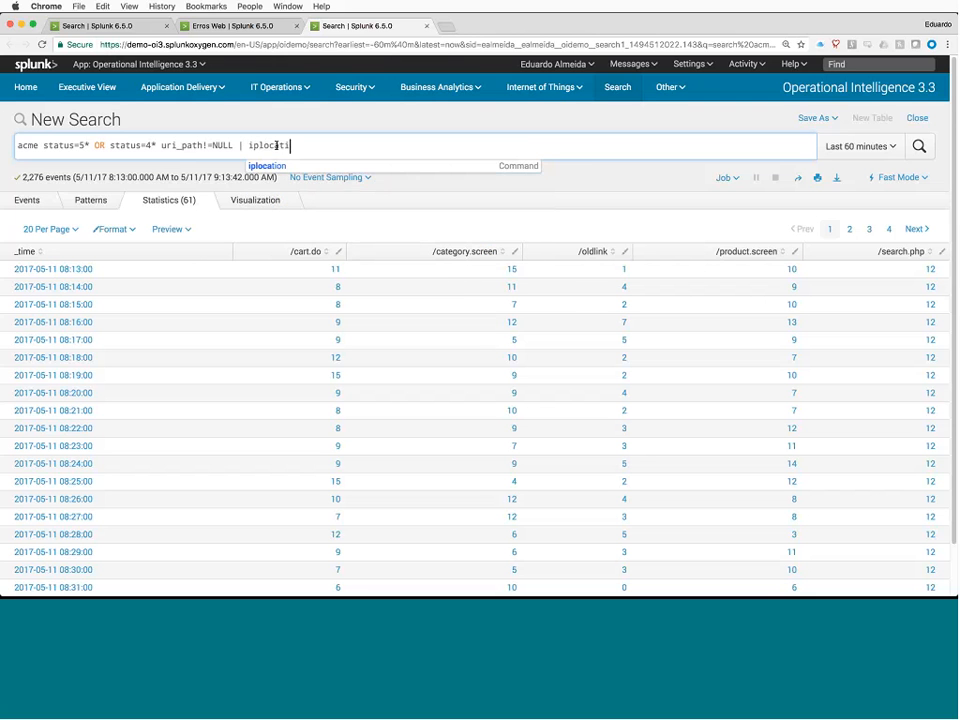
text(on clie)
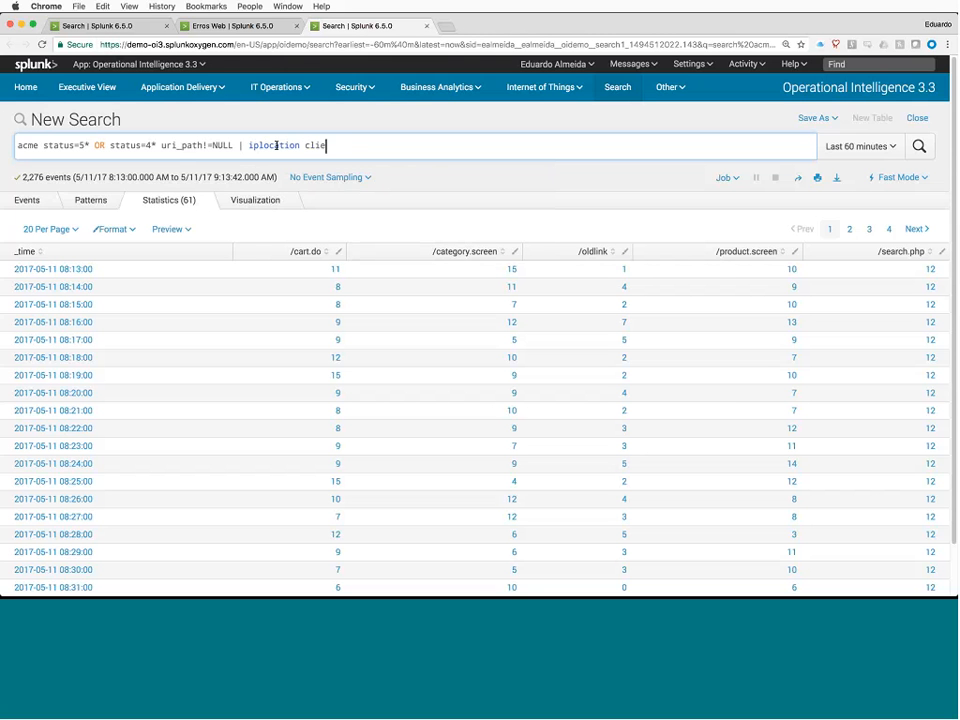
text(ntip)
key(Return)
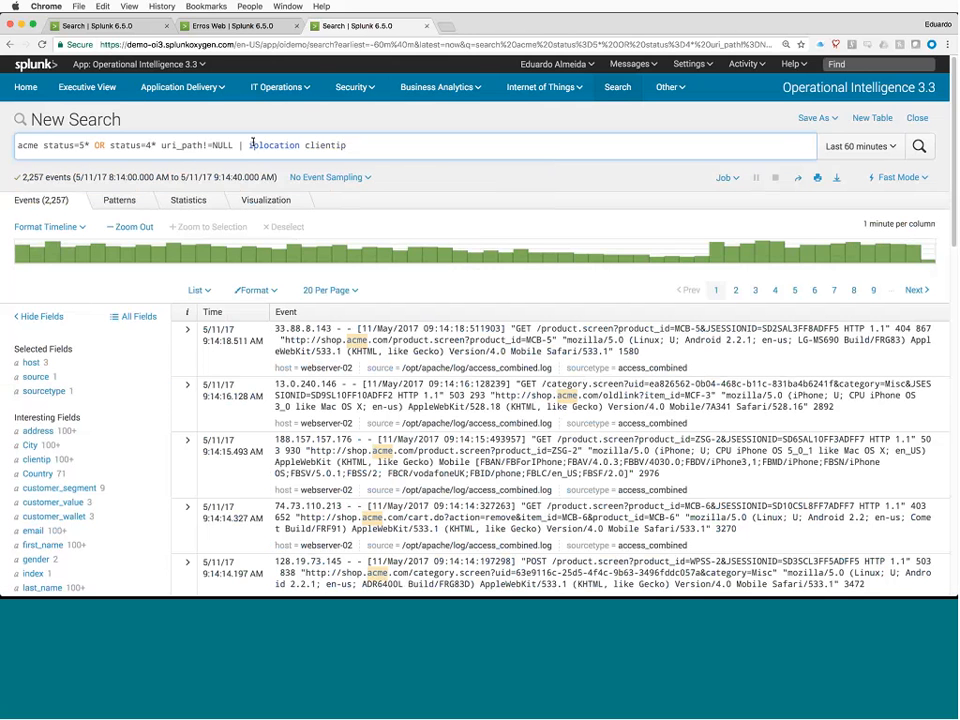
Step: Examine the values of the City, Country and Region fields in the search's event fields
scroll(150, 397, down, 2)
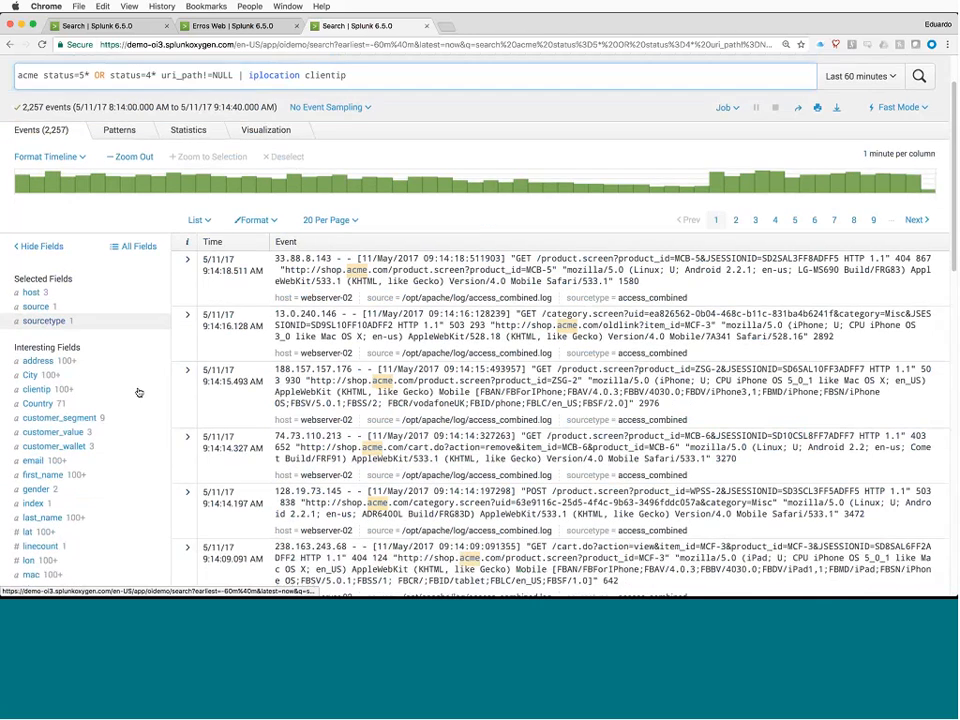
click(30, 375)
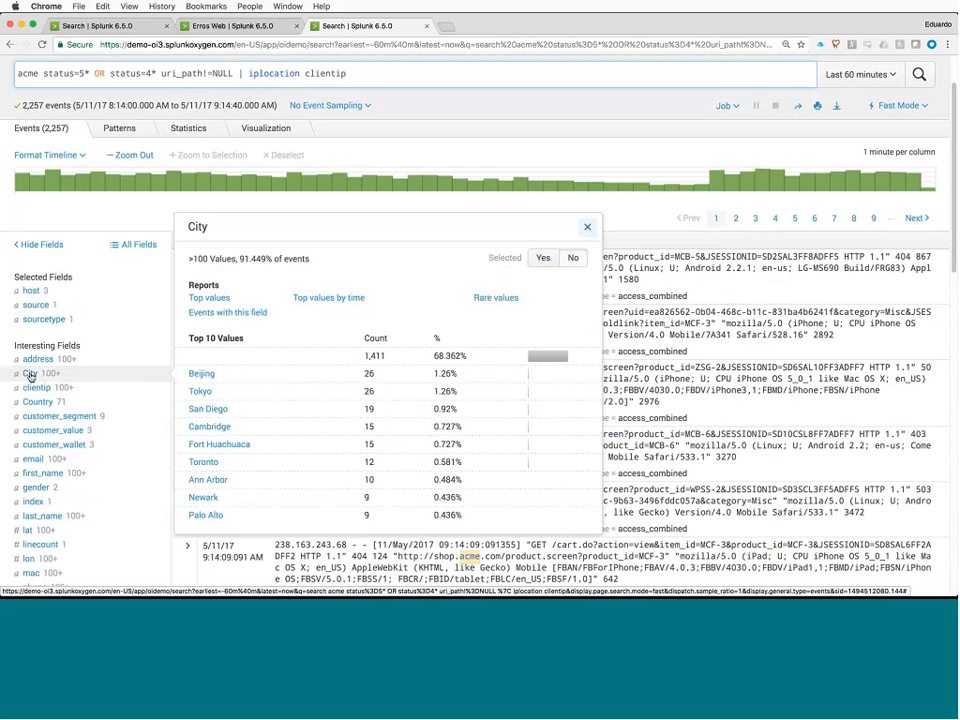
click(30, 375)
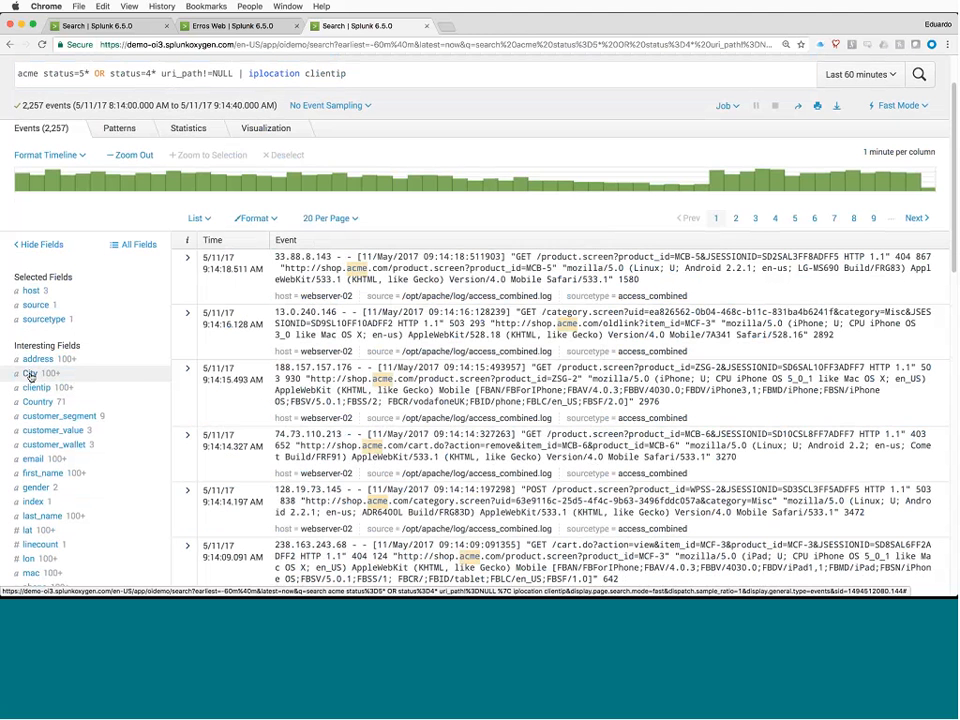
click(37, 403)
click(37, 403)
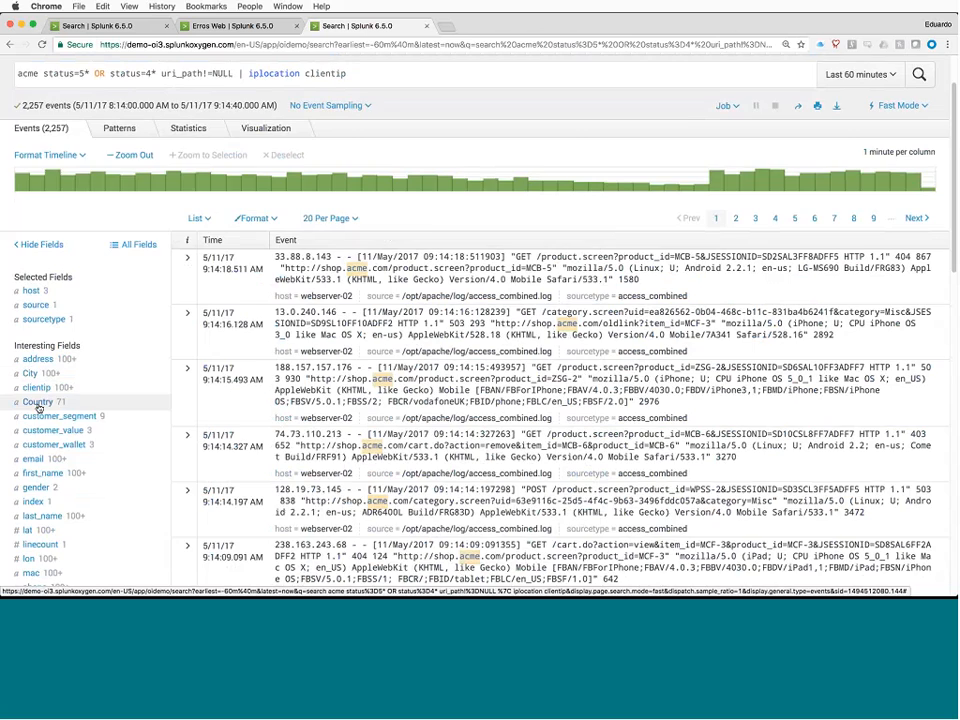
scroll(38, 408, down, 5)
scroll(38, 408, down, 1)
click(38, 381)
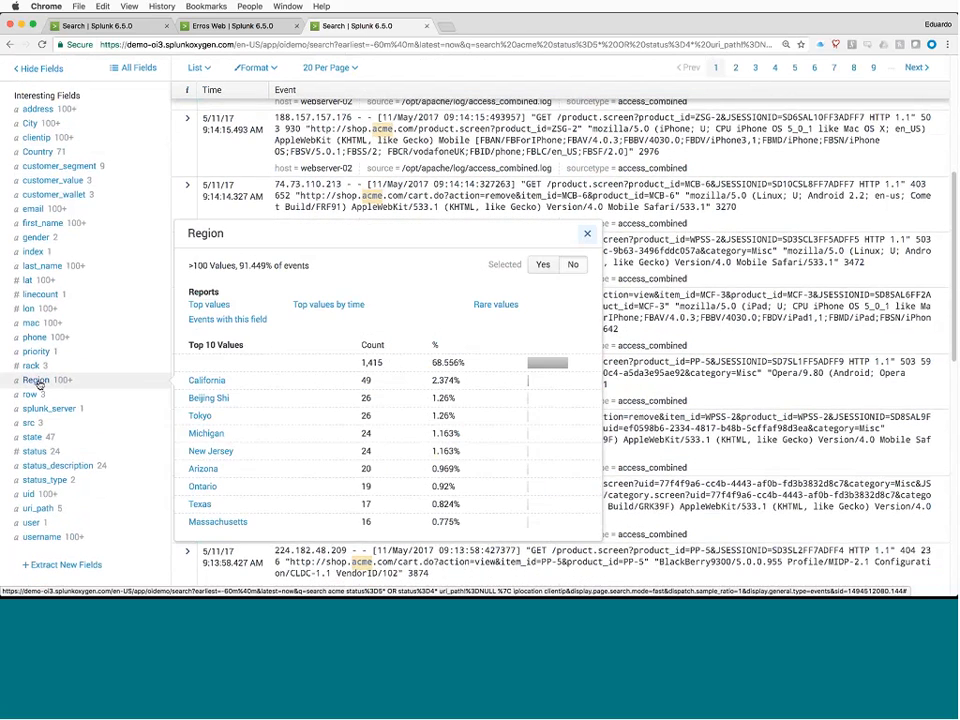
Step: Append | geostats count after iplocation clientip in the search and run it
scroll(355, 180, up, 5)
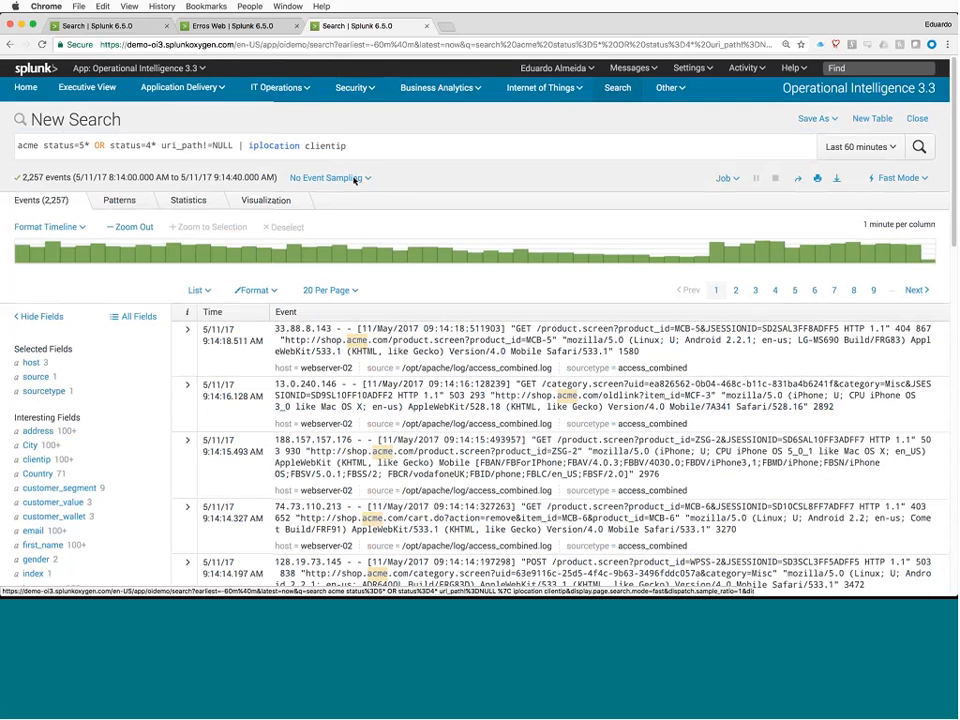
click(371, 146)
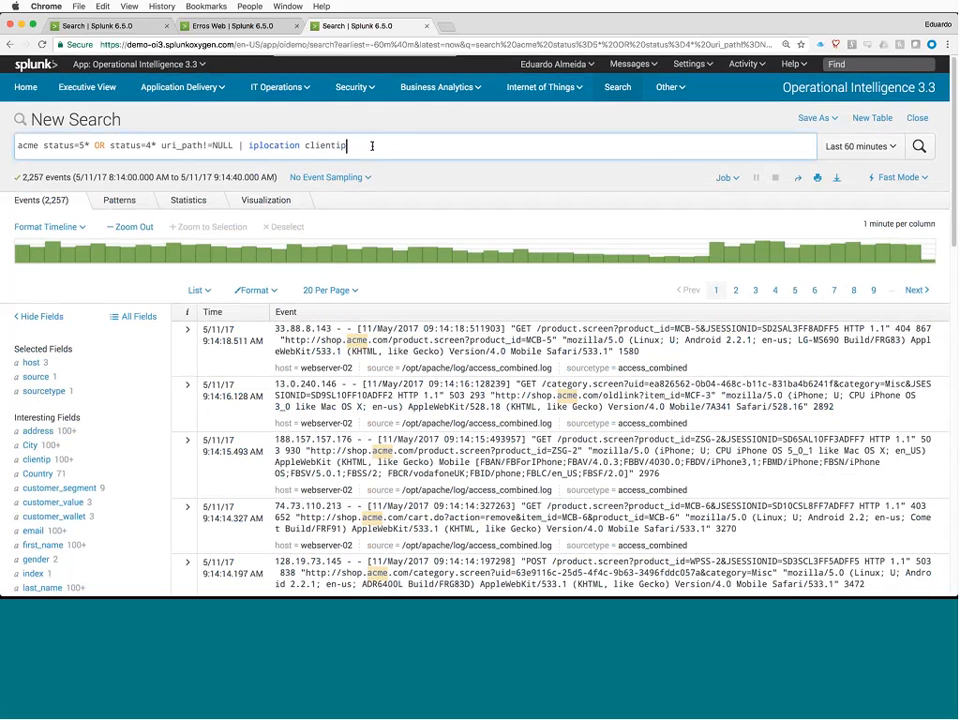
text(| geostats count)
key(Return)
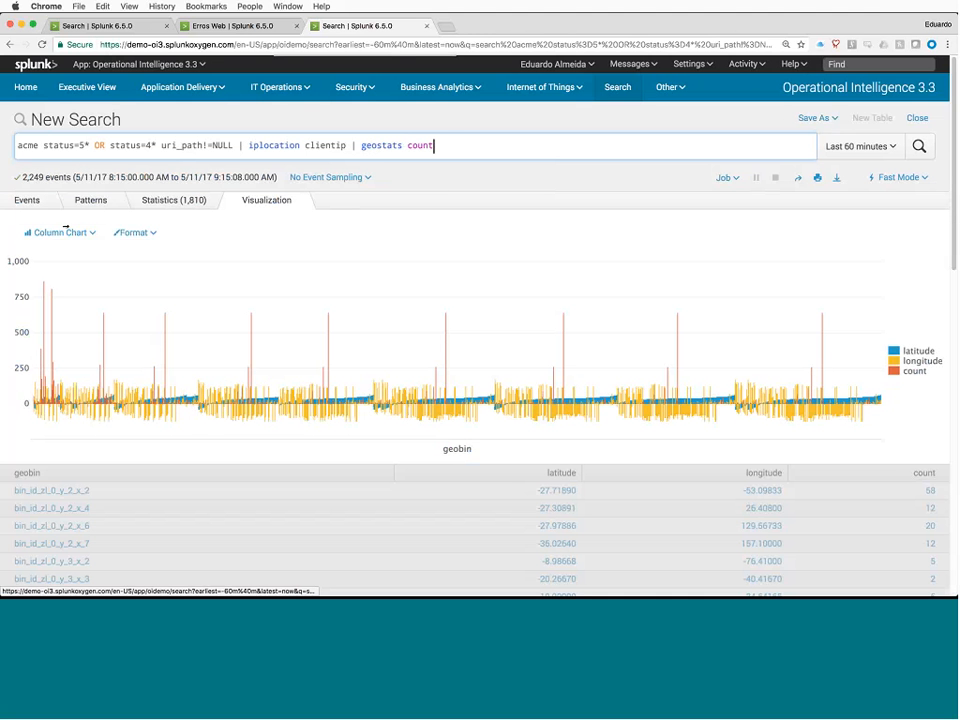
Step: Change the geostats visualization from a column chart to a cluster map
click(93, 237)
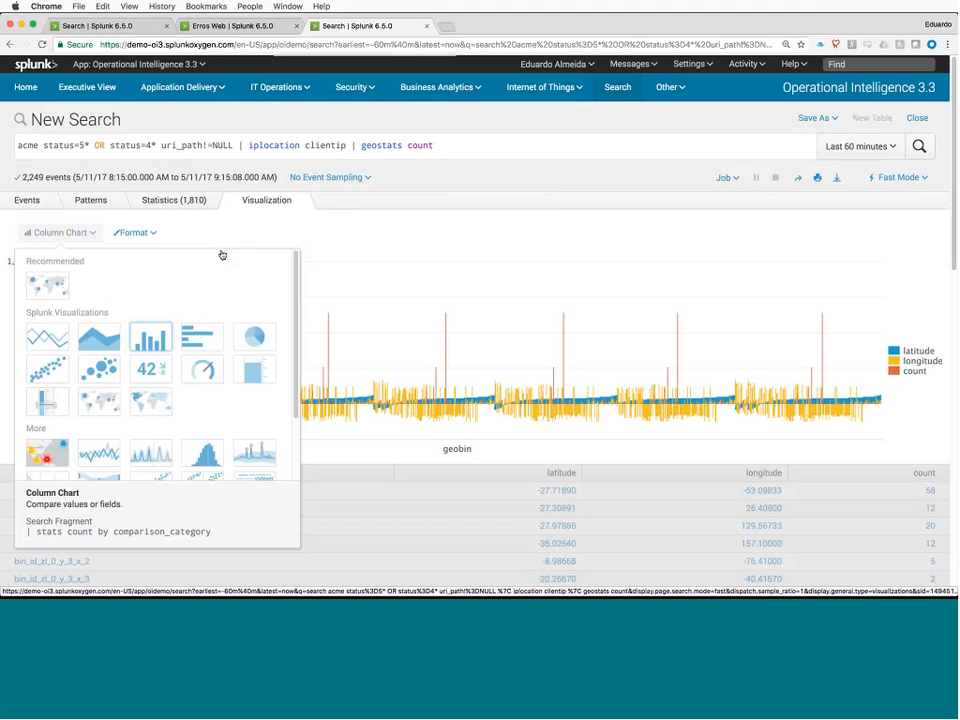
click(420, 272)
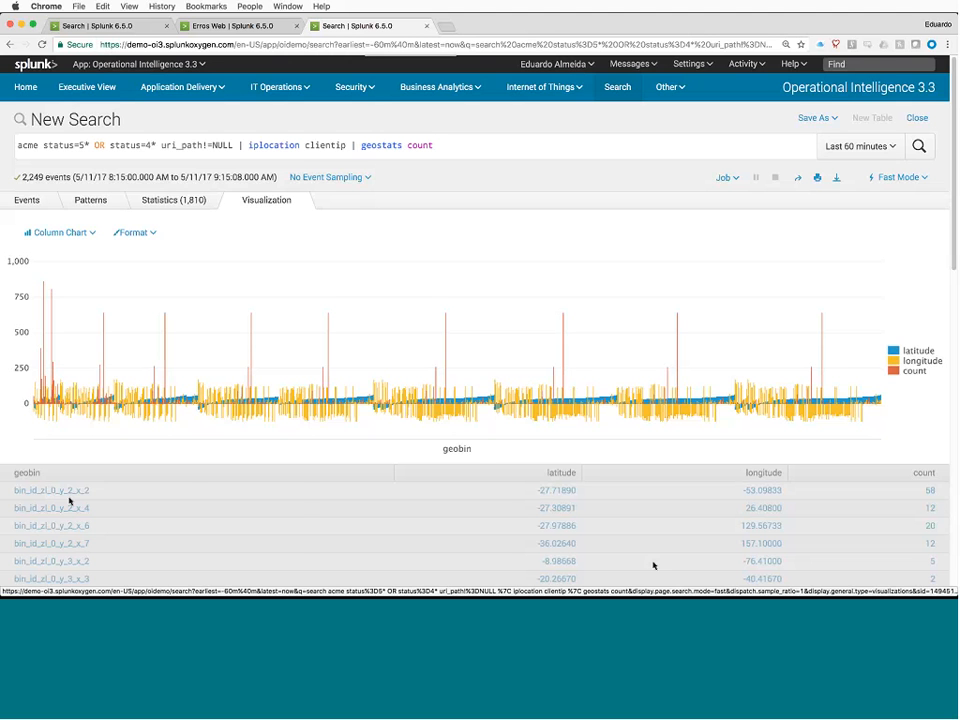
click(91, 234)
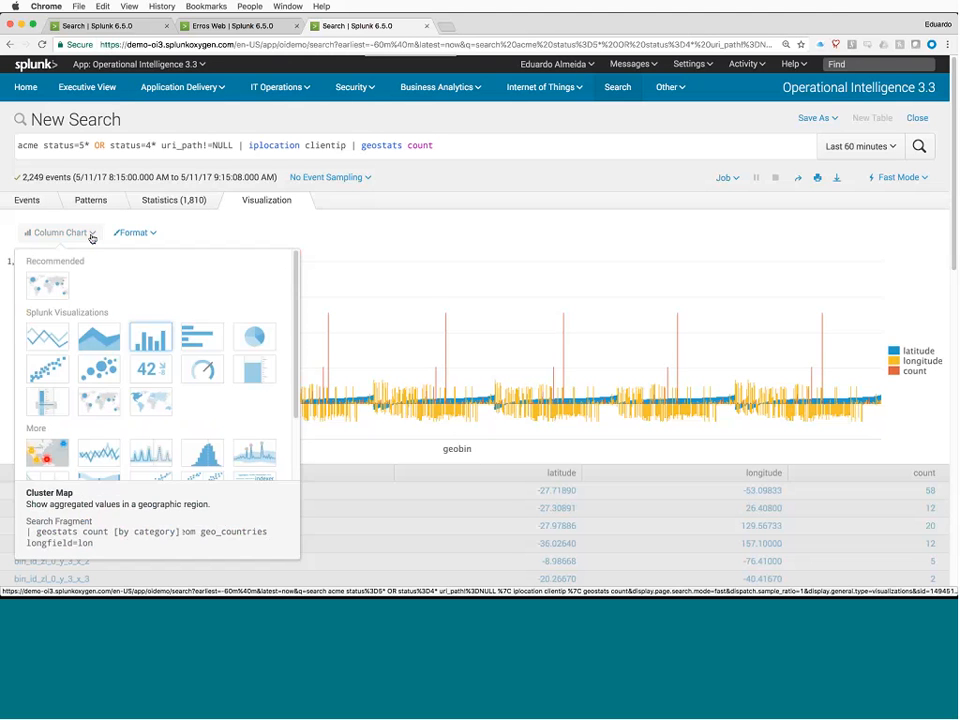
click(47, 453)
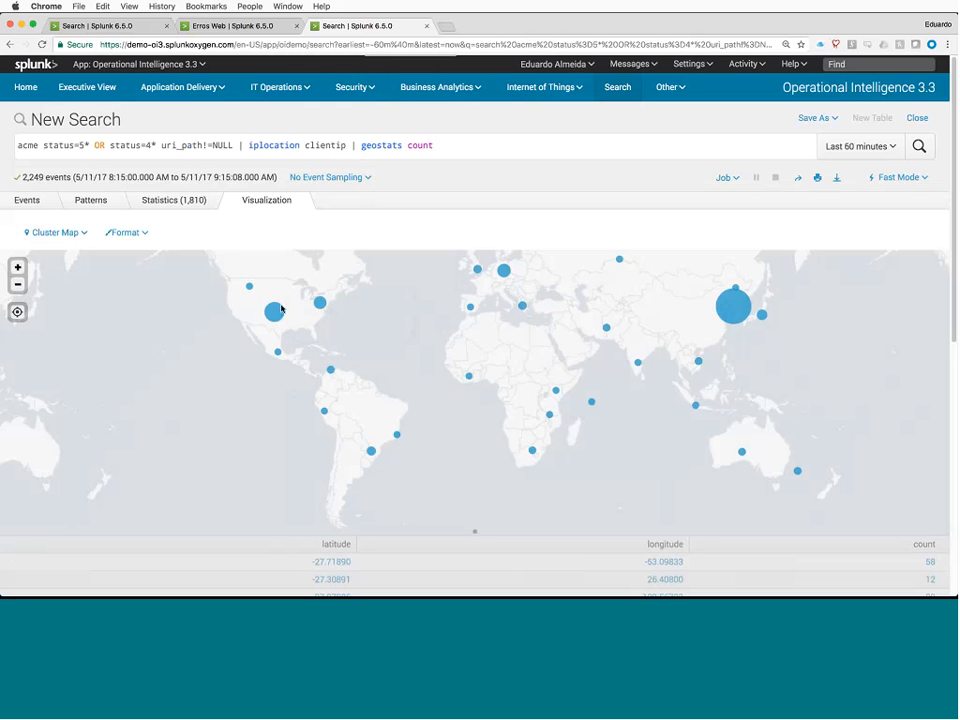
mouse_move(319, 302)
Step: Save the cluster map to the existing "Erros Web" dashboard as a panel titled "Localização dos clientes encontrando erros"
click(828, 117)
click(801, 162)
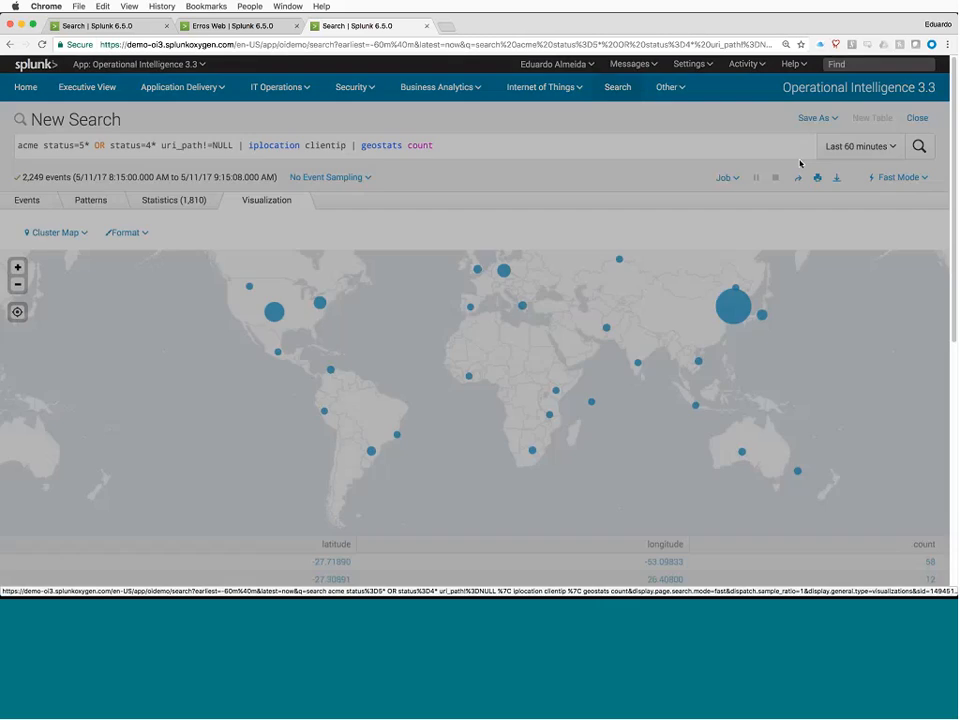
click(579, 146)
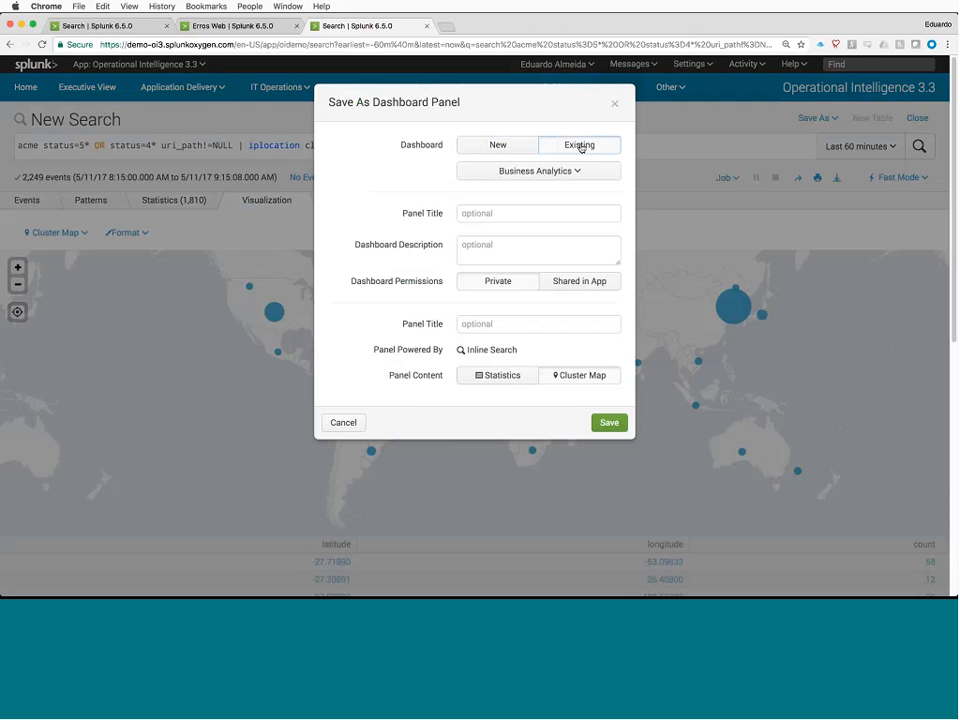
click(540, 171)
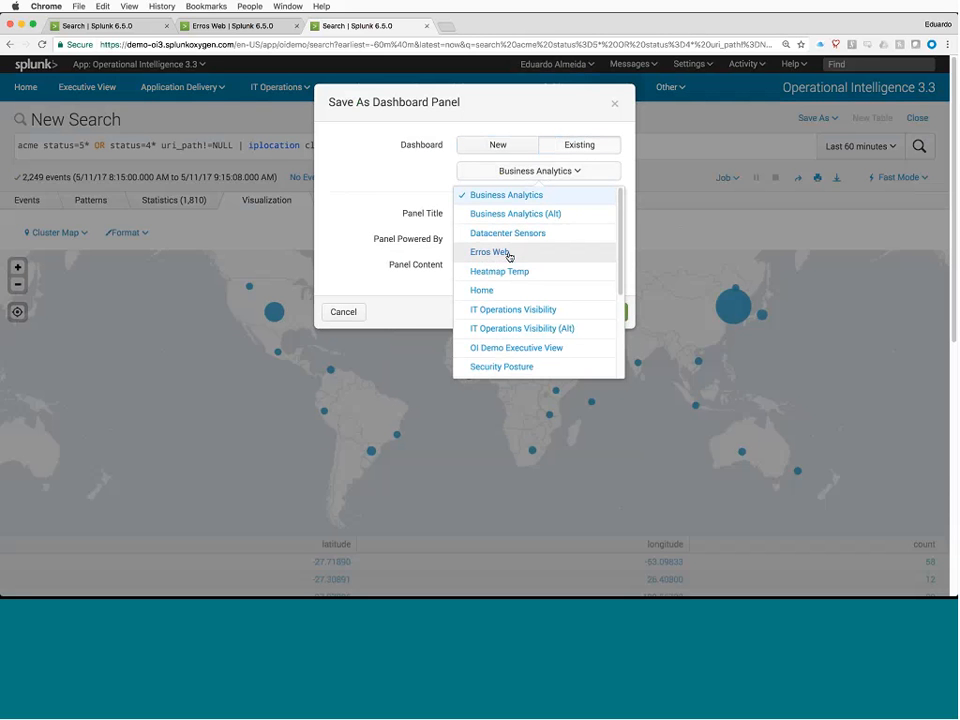
click(509, 253)
click(512, 215)
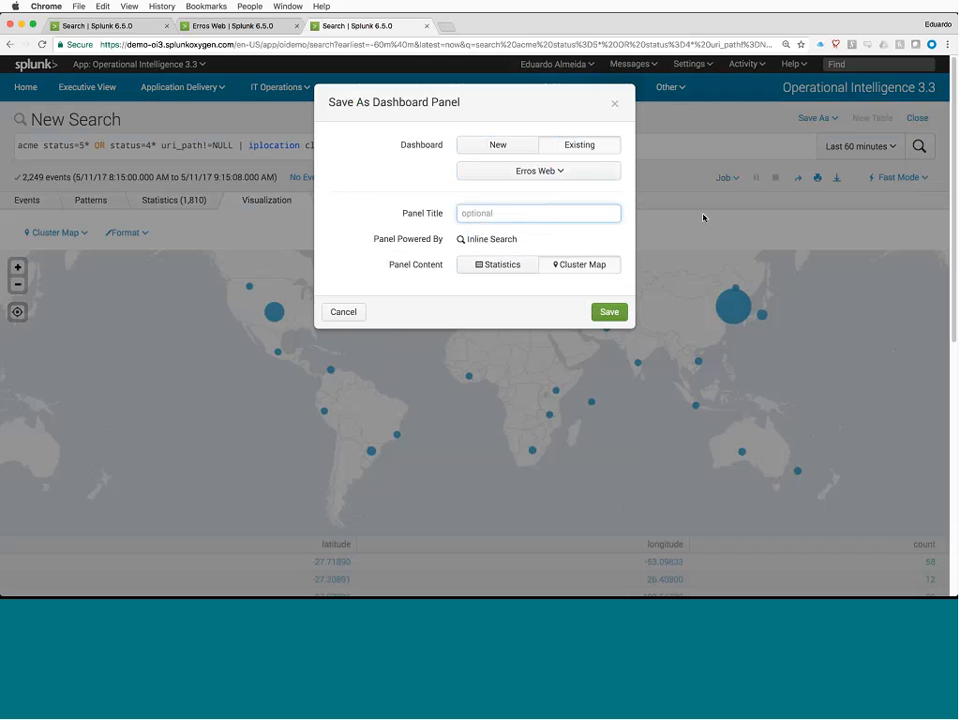
text(Localizaç)
text(ão dos cl)
text(ientes encontrando erros)
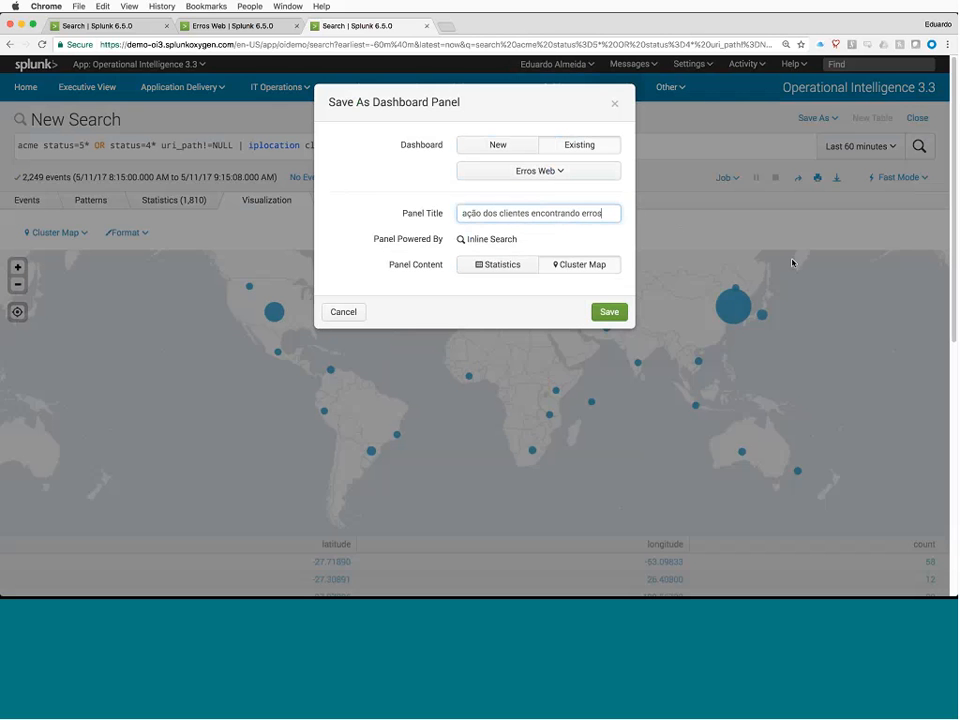
click(610, 313)
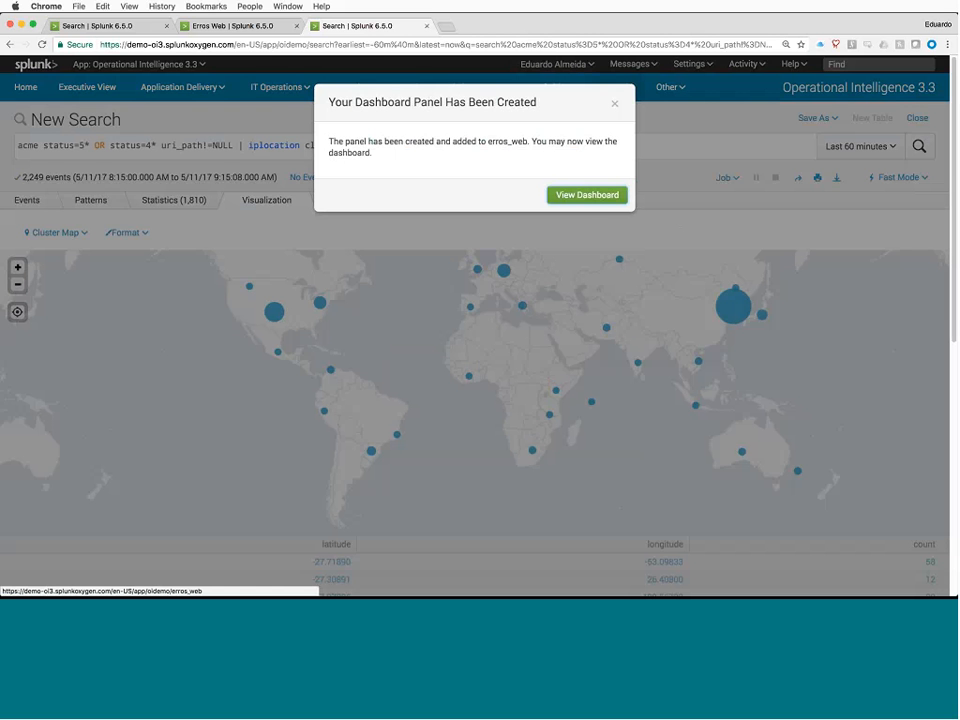
key(Escape)
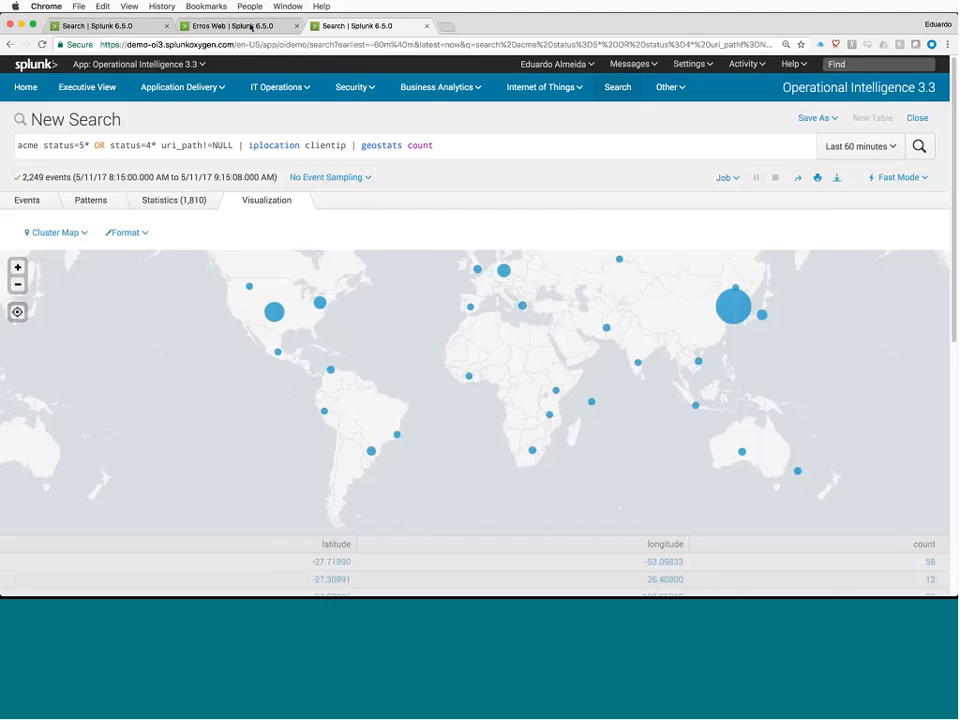
Step: Reload the "Erros Web" dashboard and review both its column chart and client map panels
click(251, 28)
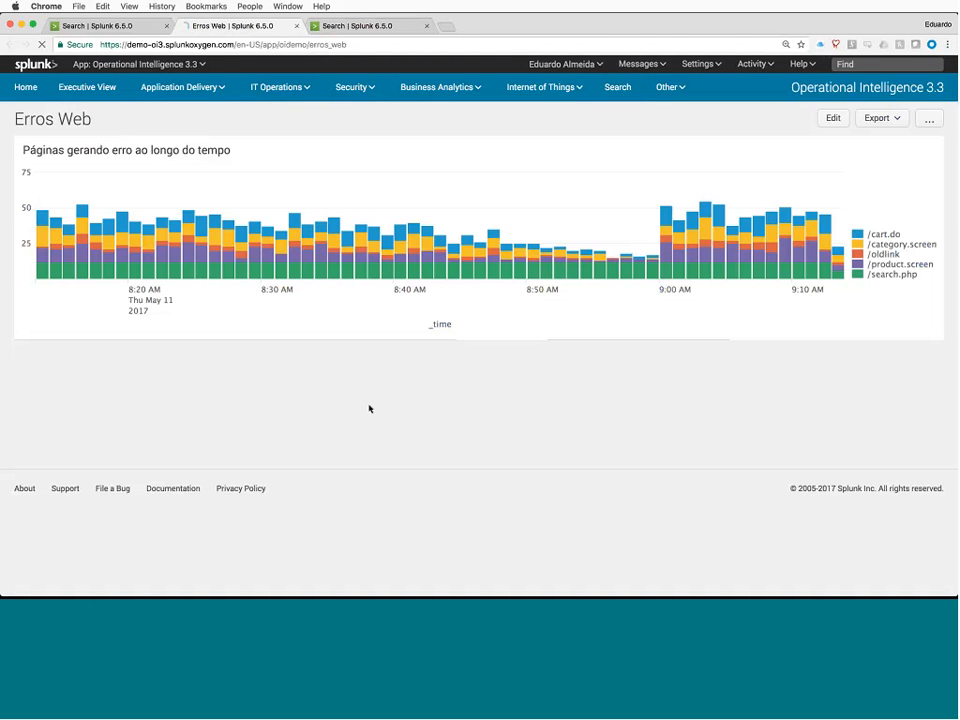
key(super+r)
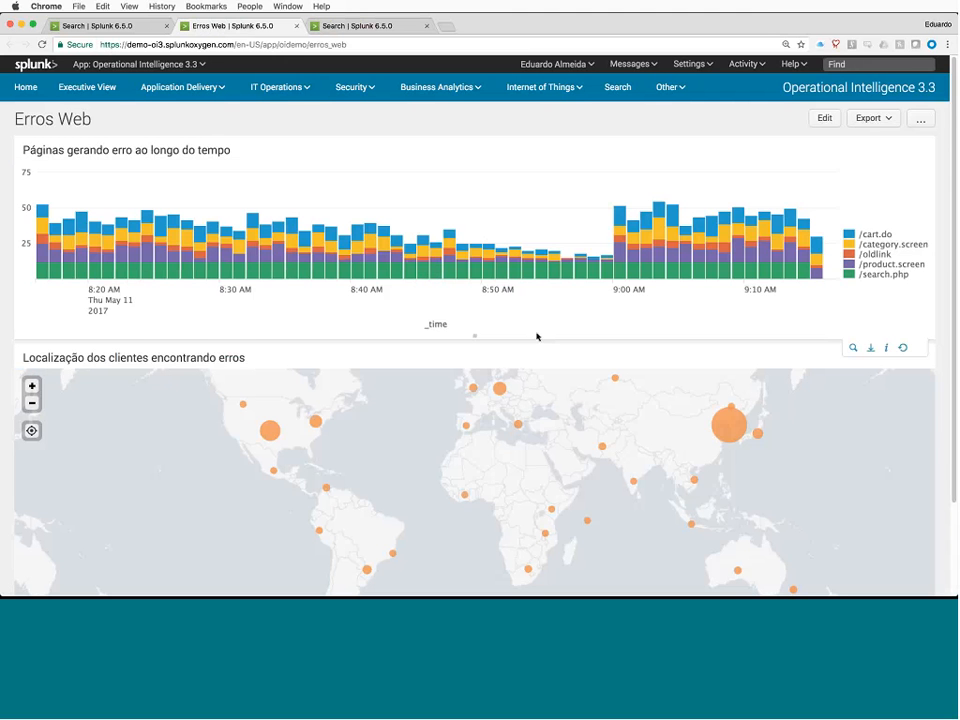
scroll(506, 356, down, 3)
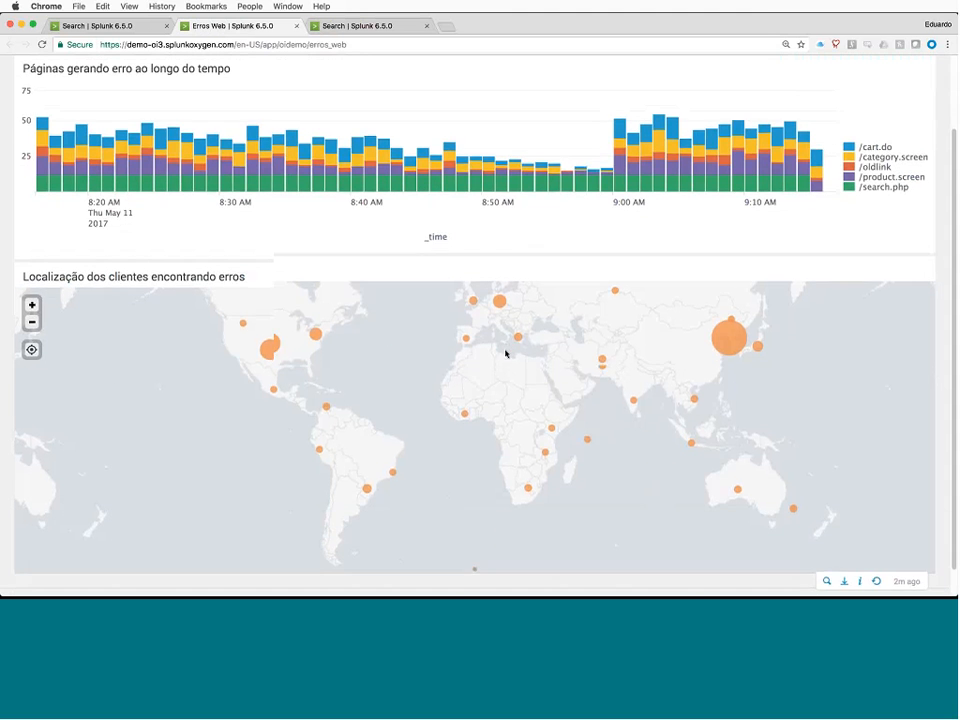
scroll(506, 353, up, 3)
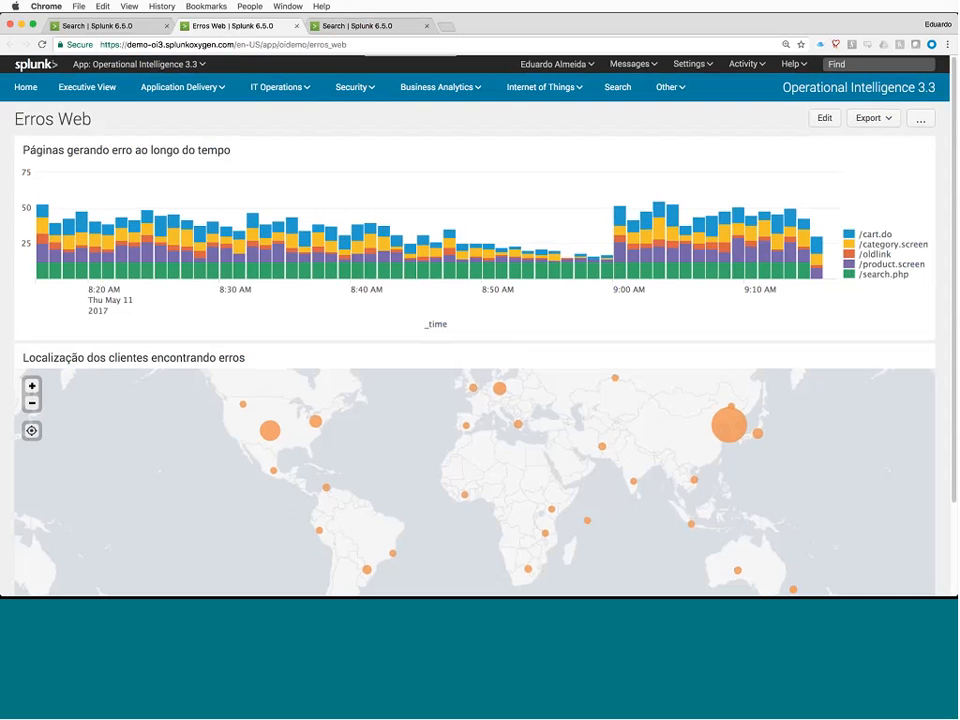
Step: Close the dashboard and map search pages and dismiss the panel confirmation over the "Paginas gerando erro" search
click(296, 28)
click(296, 28)
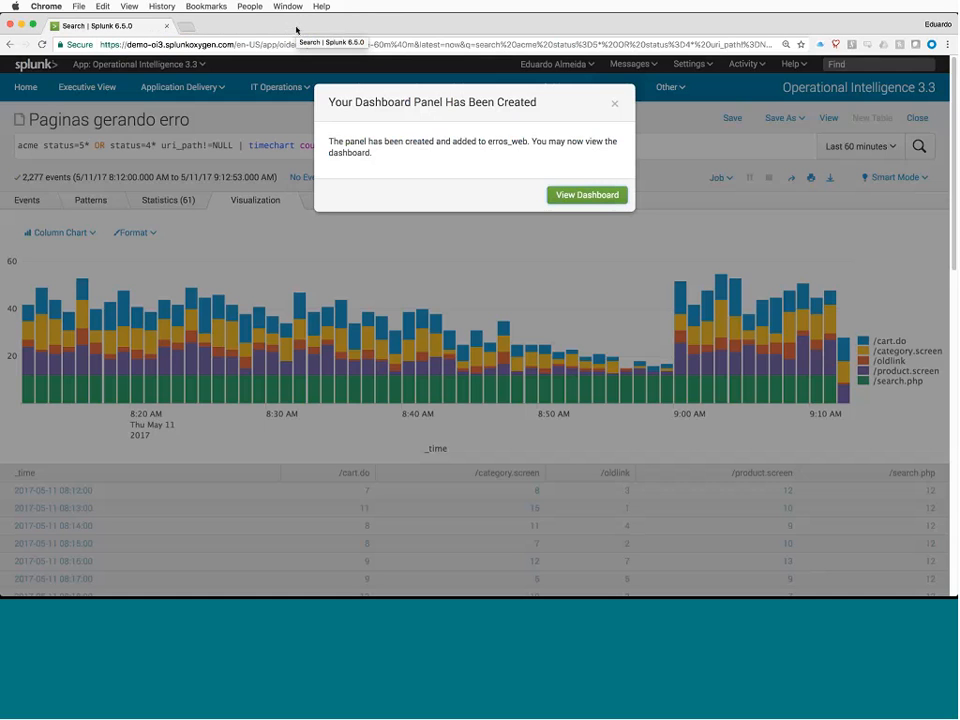
click(614, 103)
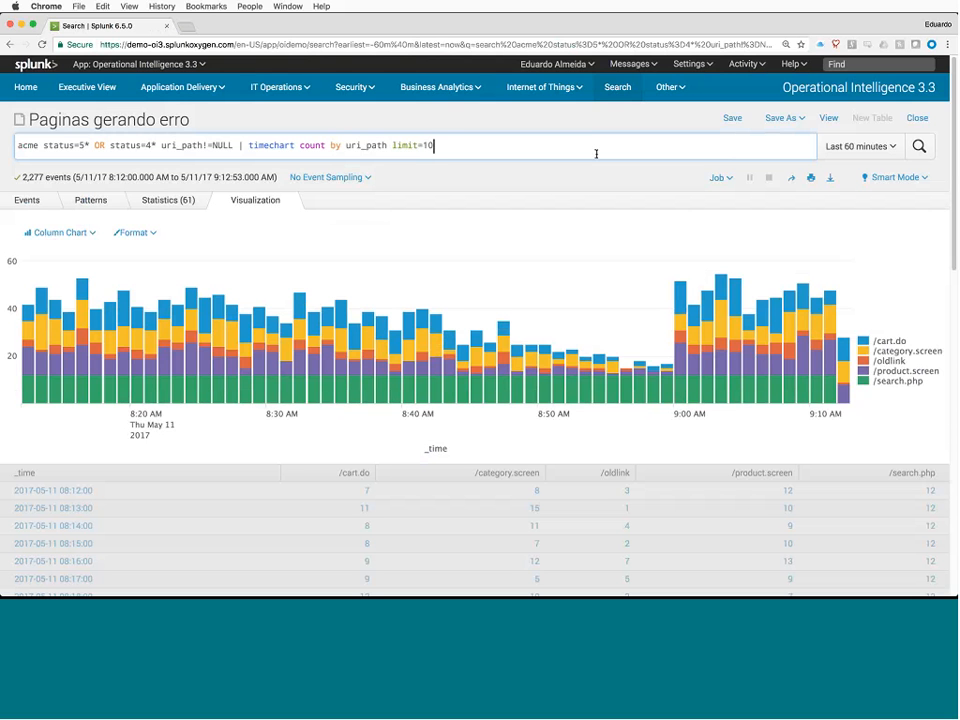
Step: Replace the whole query with sourcetype=access_combined acme, correcting the misspelled field name, and run the search
key(super+a)
text(s)
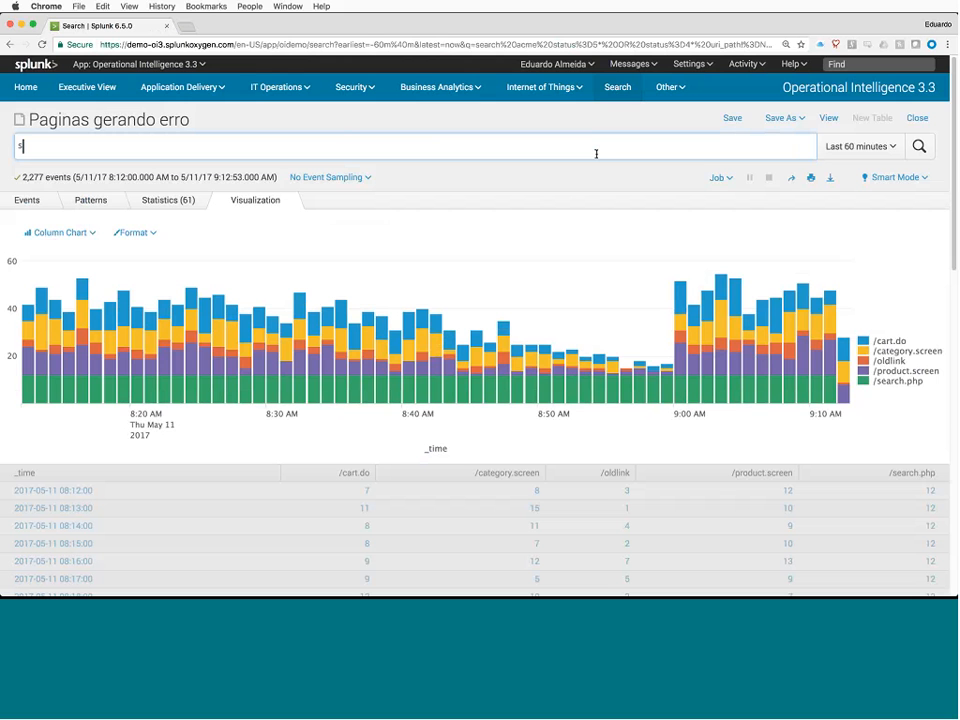
text(oourcetype=)
text(access_combine)
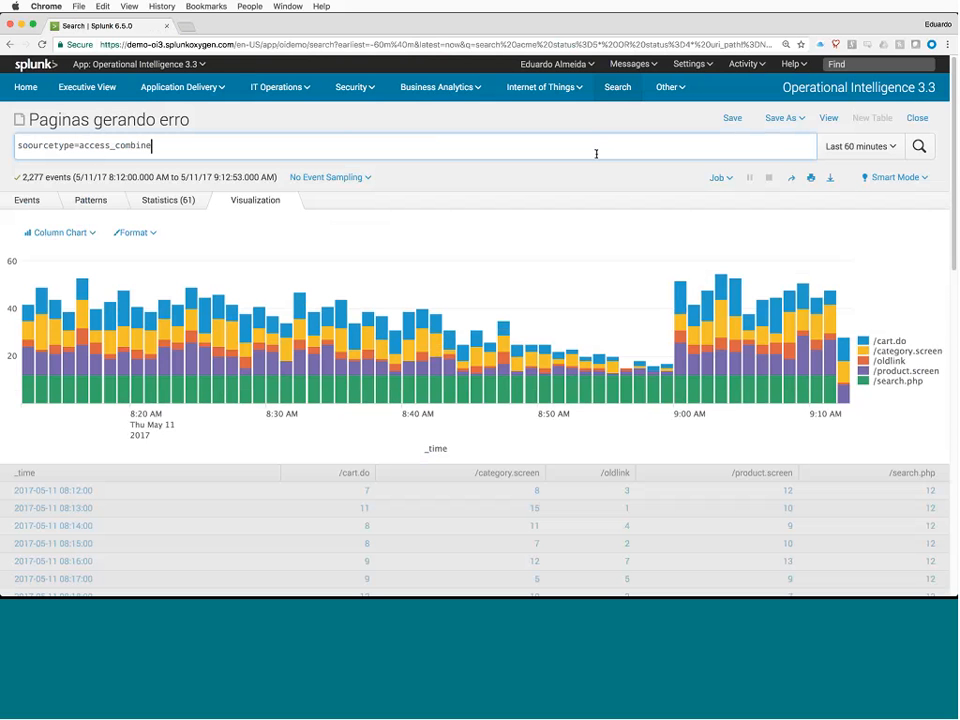
text(d acme)
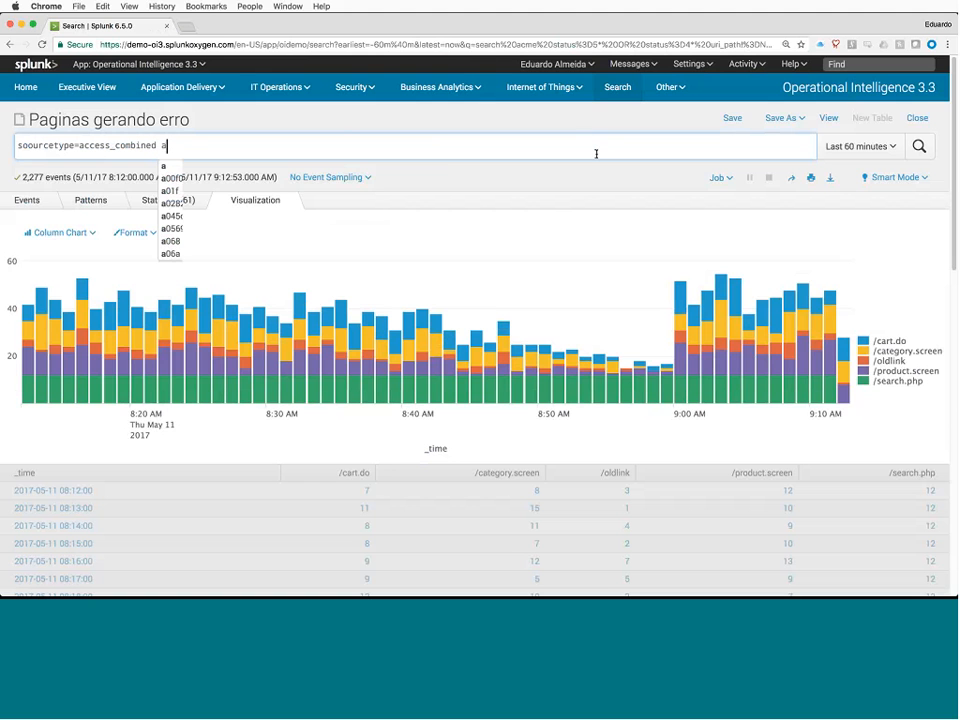
key(Return)
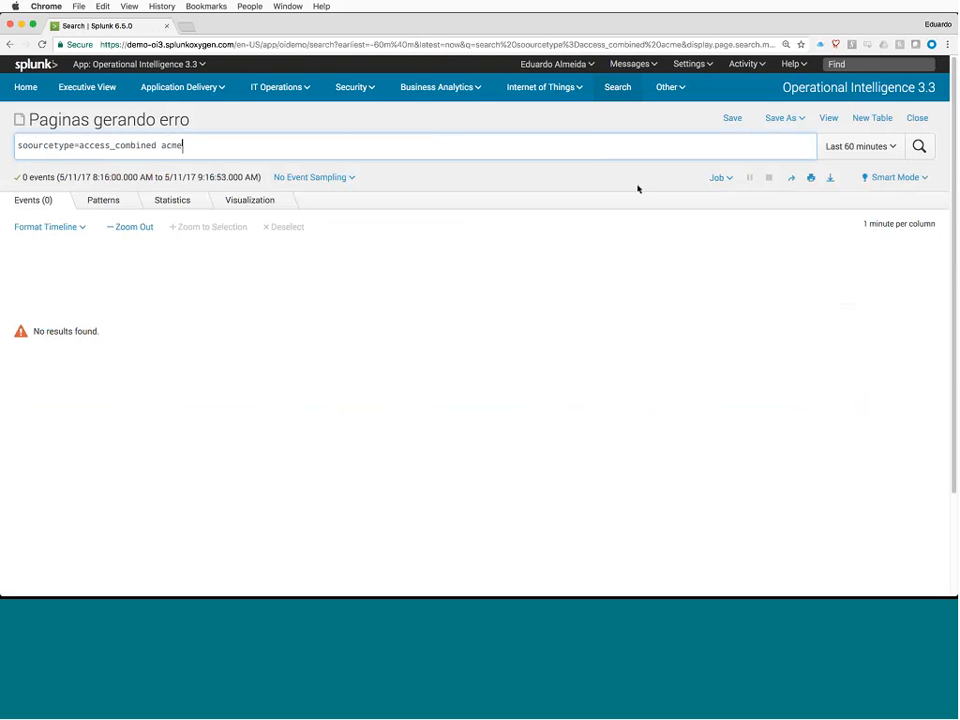
key(Home)
key(Right)
key(Right)
key(BackSpace)
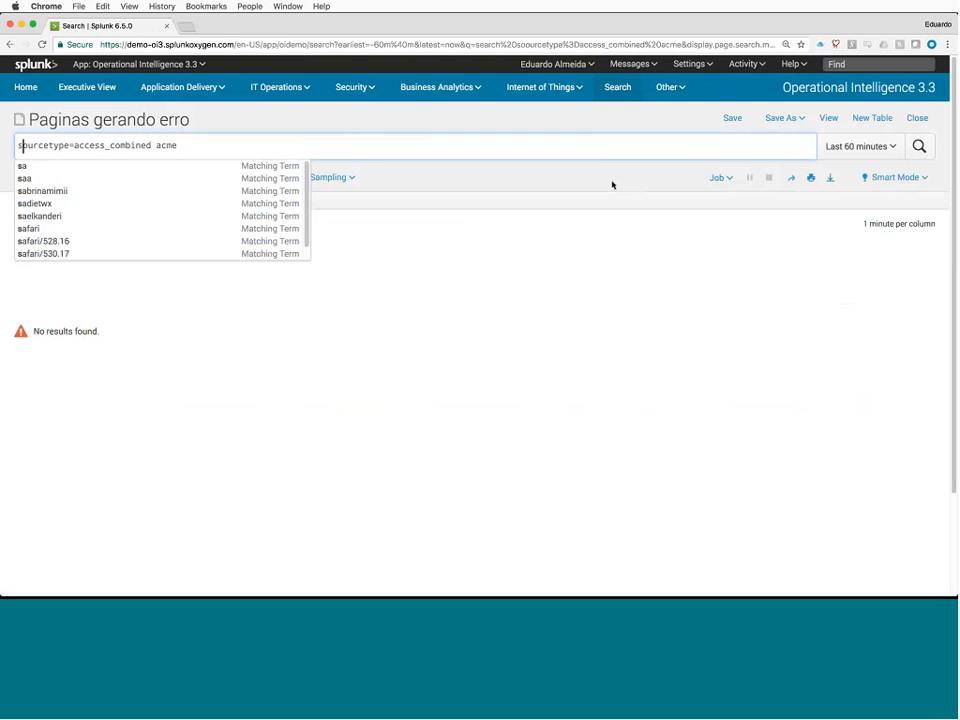
key(Return)
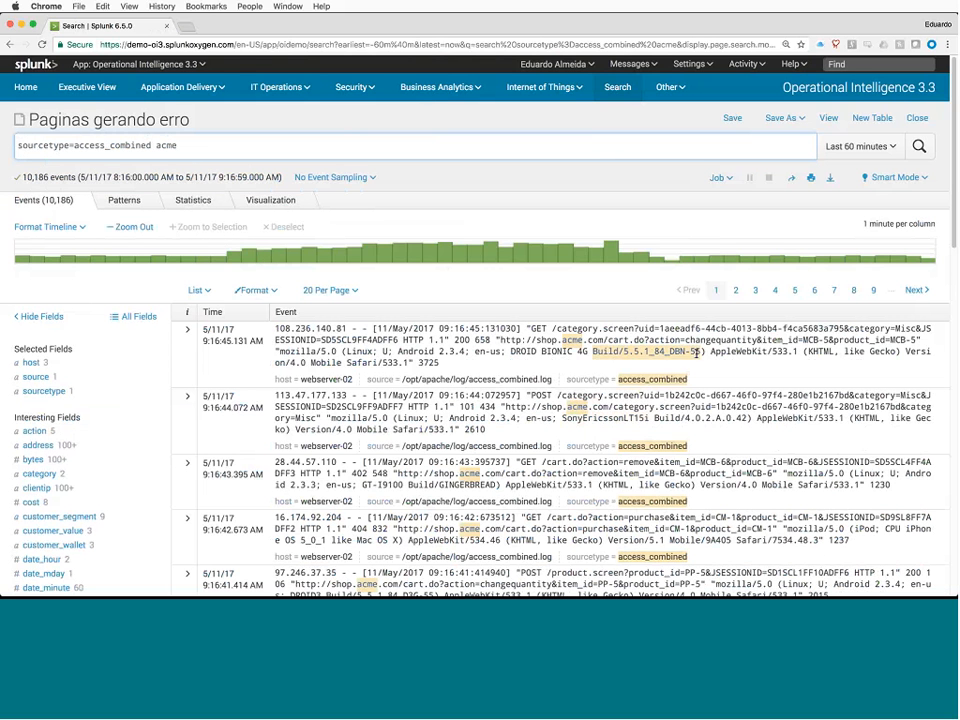
Step: Start a new table dataset from the sourcetype=access_combined acme search and load its sample events
click(873, 121)
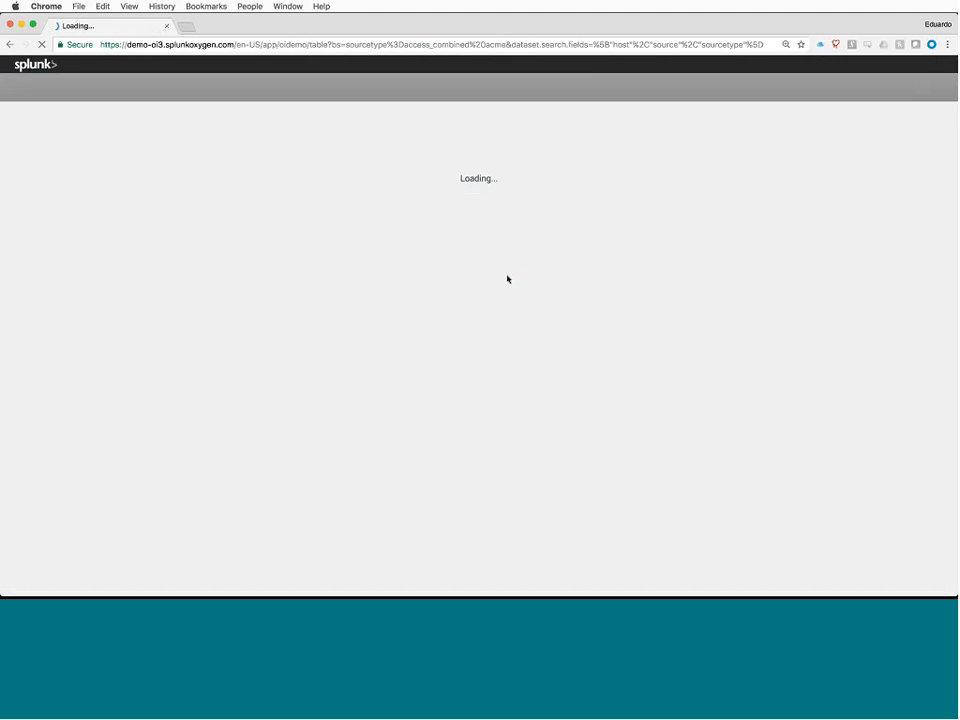
key(Return)
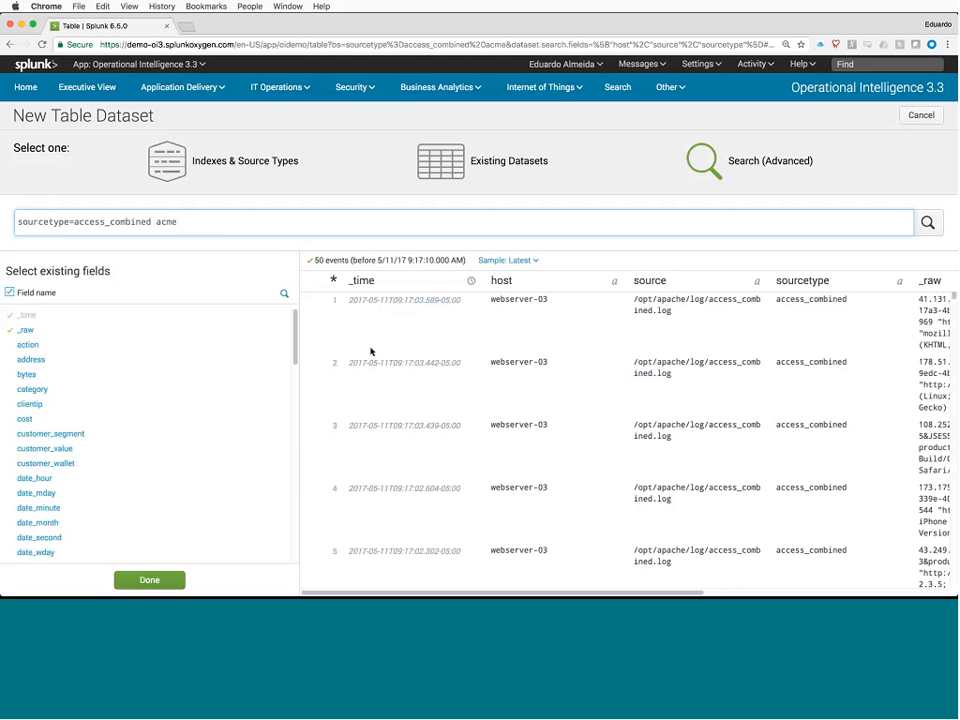
scroll(133, 330, down, 2)
scroll(133, 330, up, 2)
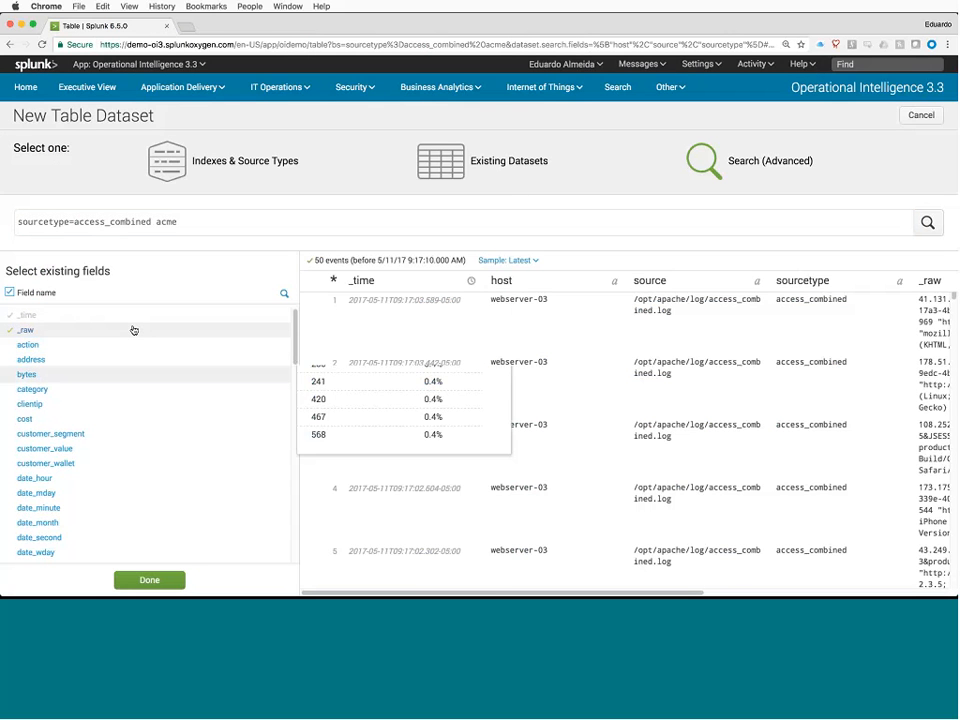
Step: Remove the _raw field from the table dataset and add the action and clientip fields
click(27, 331)
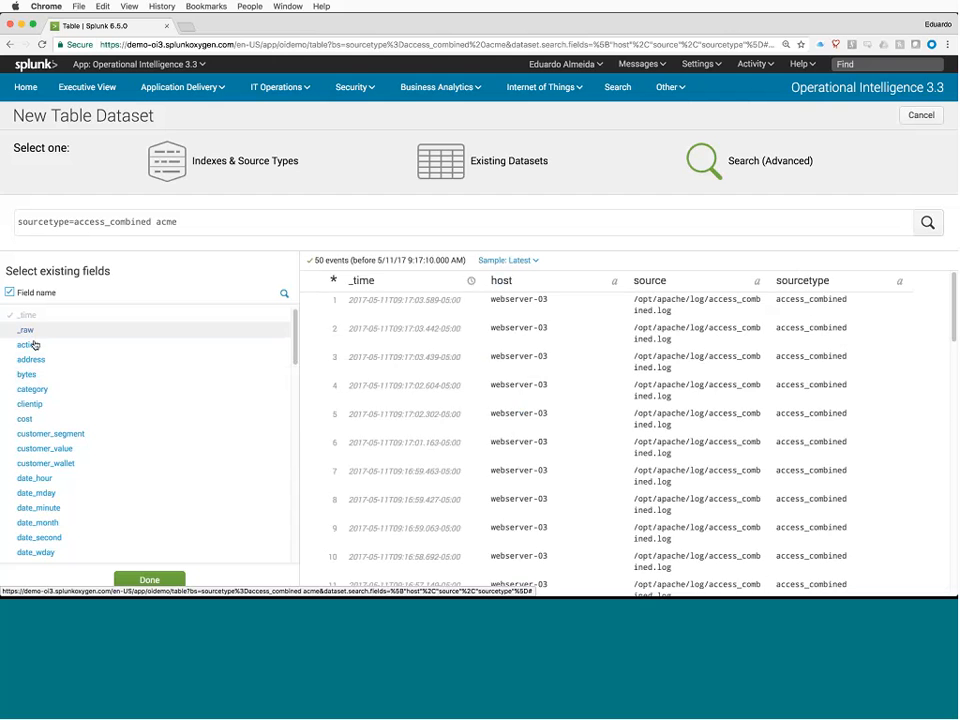
click(29, 345)
mouse_move(34, 350)
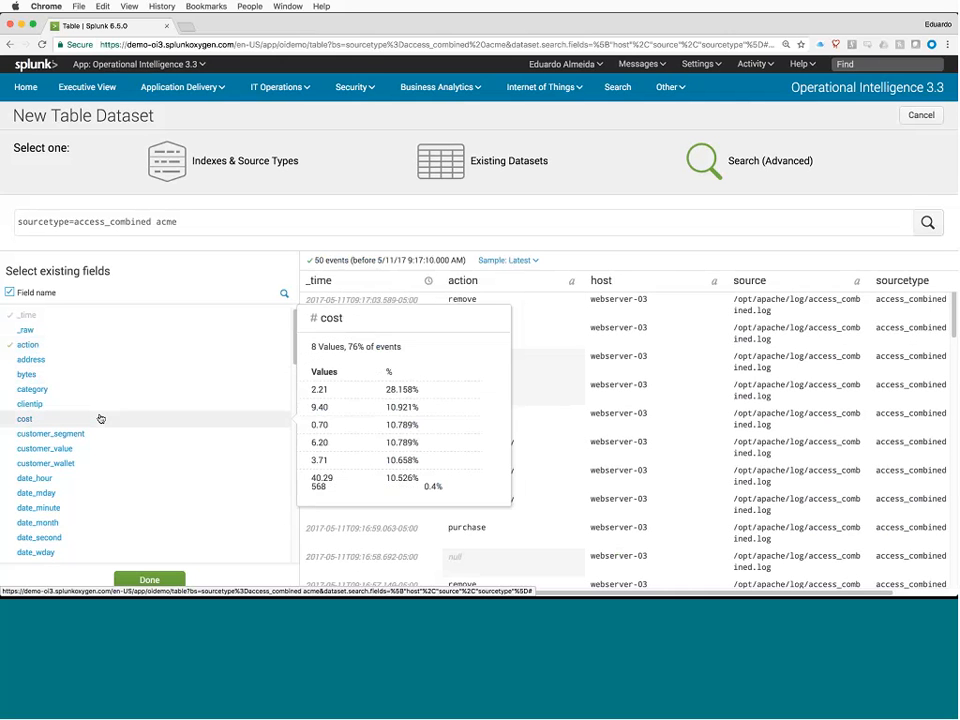
click(66, 407)
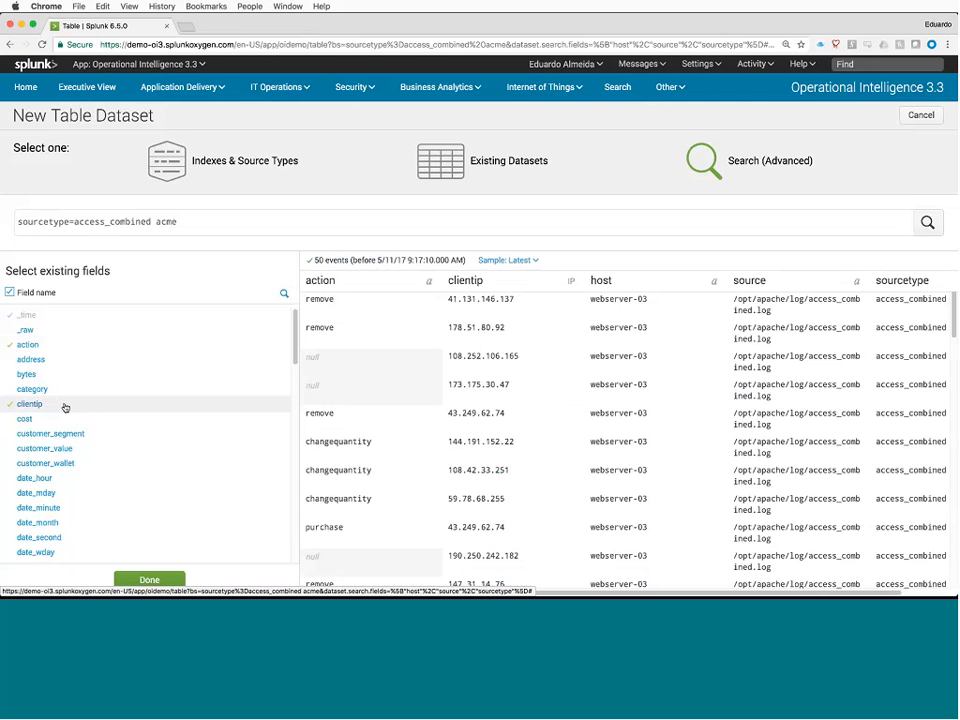
Step: Remove the host field from the table dataset and add the price and product fields
scroll(65, 408, down, 2)
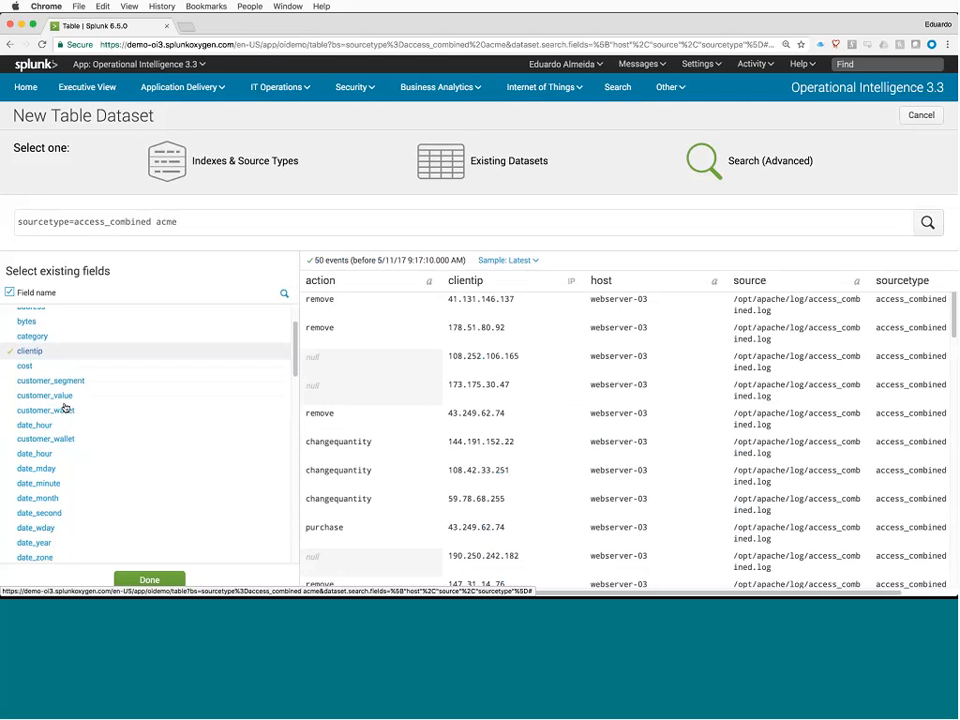
scroll(65, 408, down, 5)
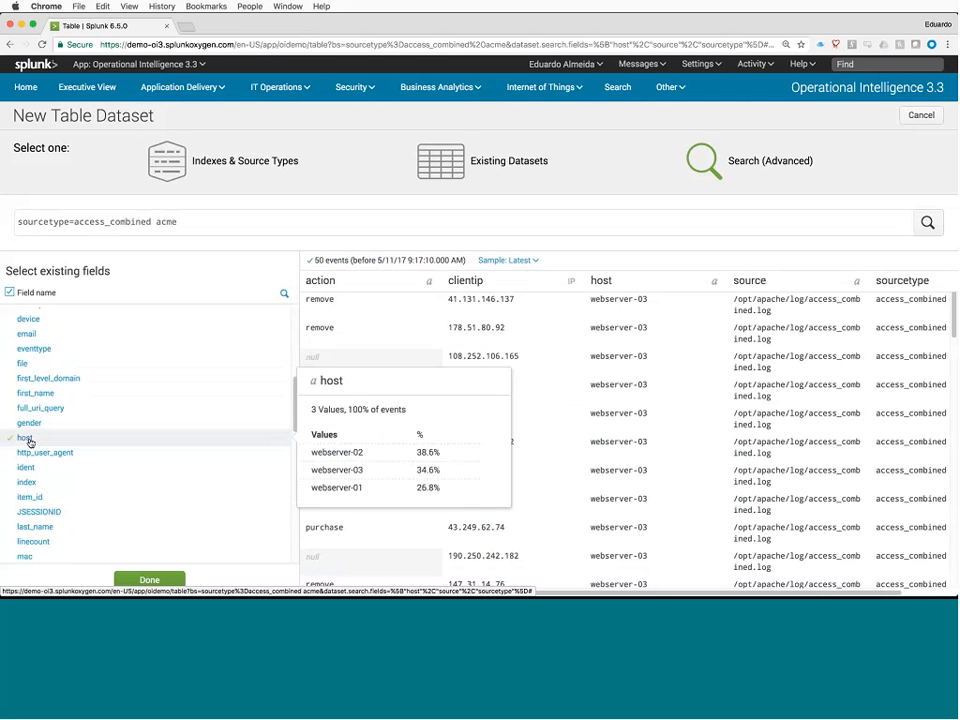
click(30, 441)
scroll(30, 443, down, 2)
scroll(30, 442, down, 5)
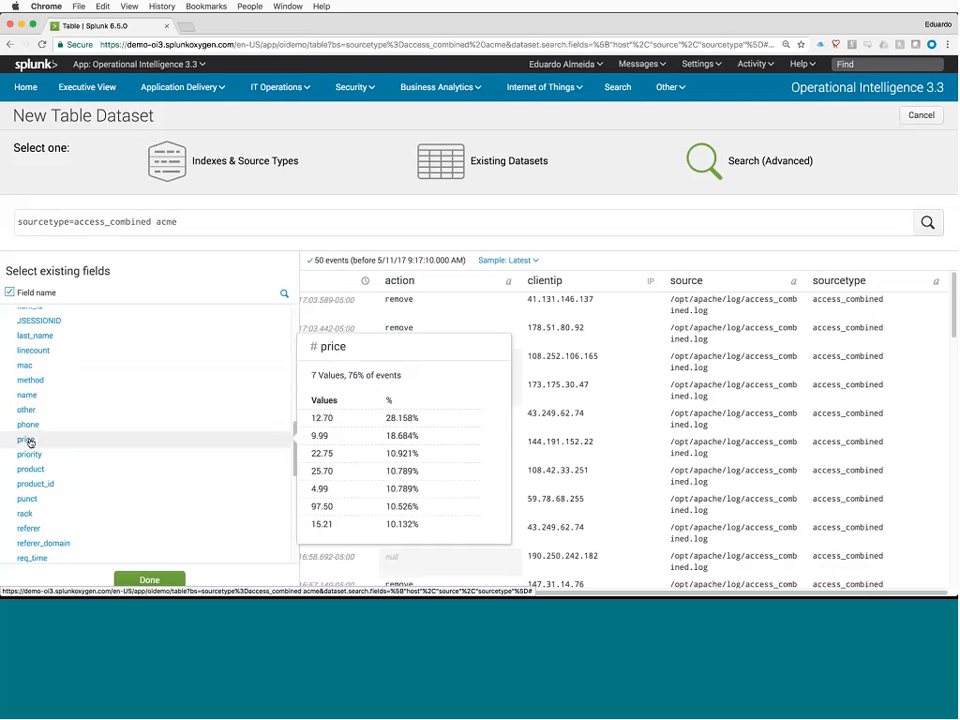
click(30, 447)
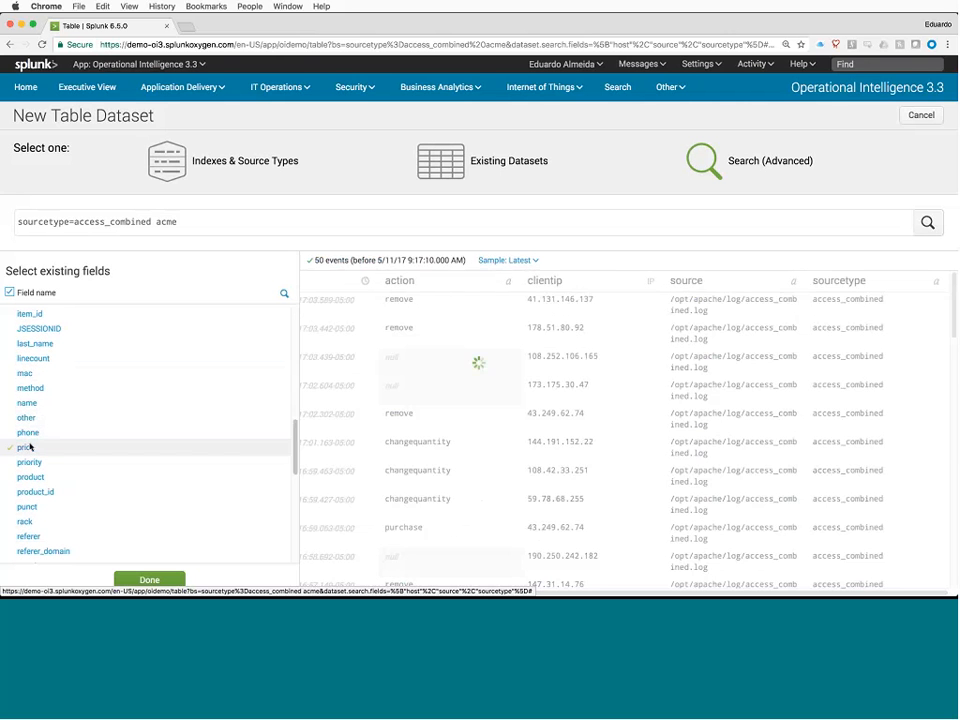
click(30, 478)
Step: Remove the source and sourcetype fields from the table dataset and add the status field
scroll(58, 476, down, 2)
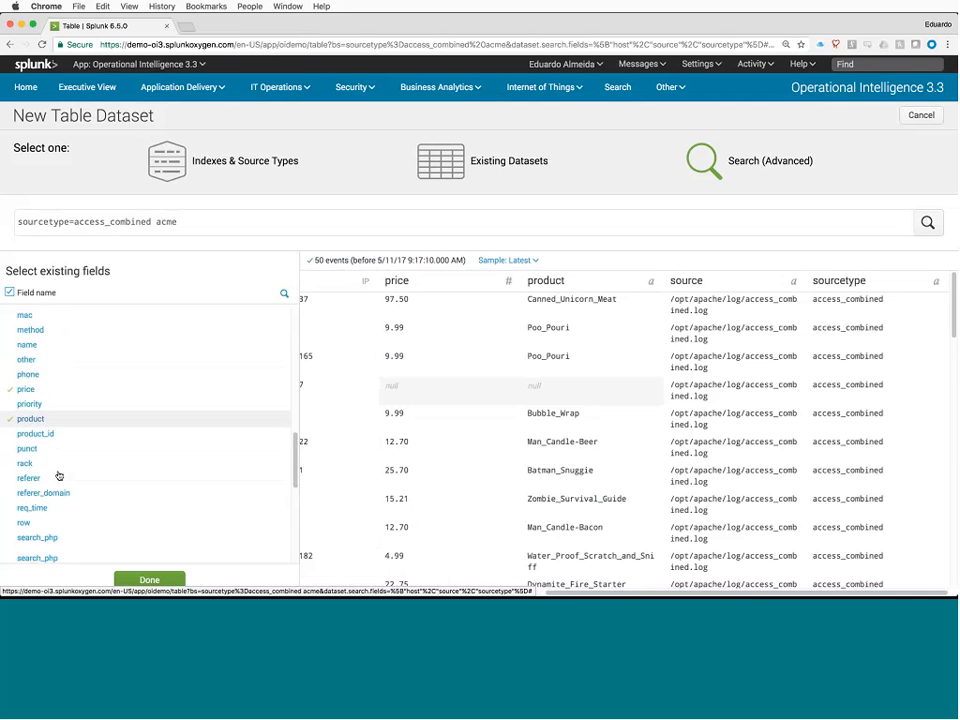
scroll(58, 476, down, 2)
click(57, 488)
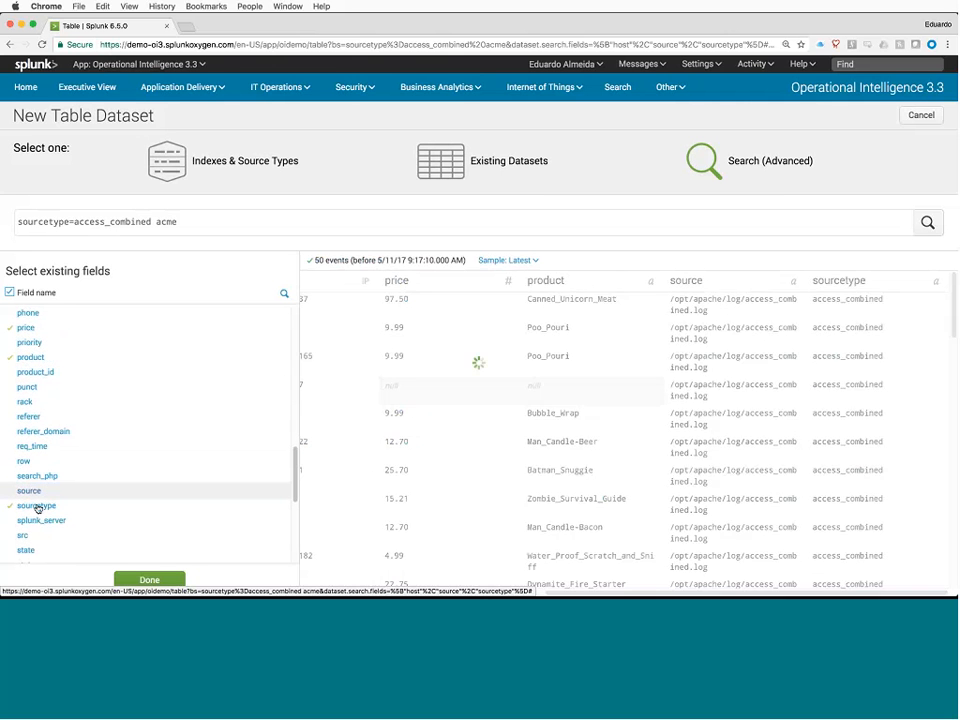
click(36, 507)
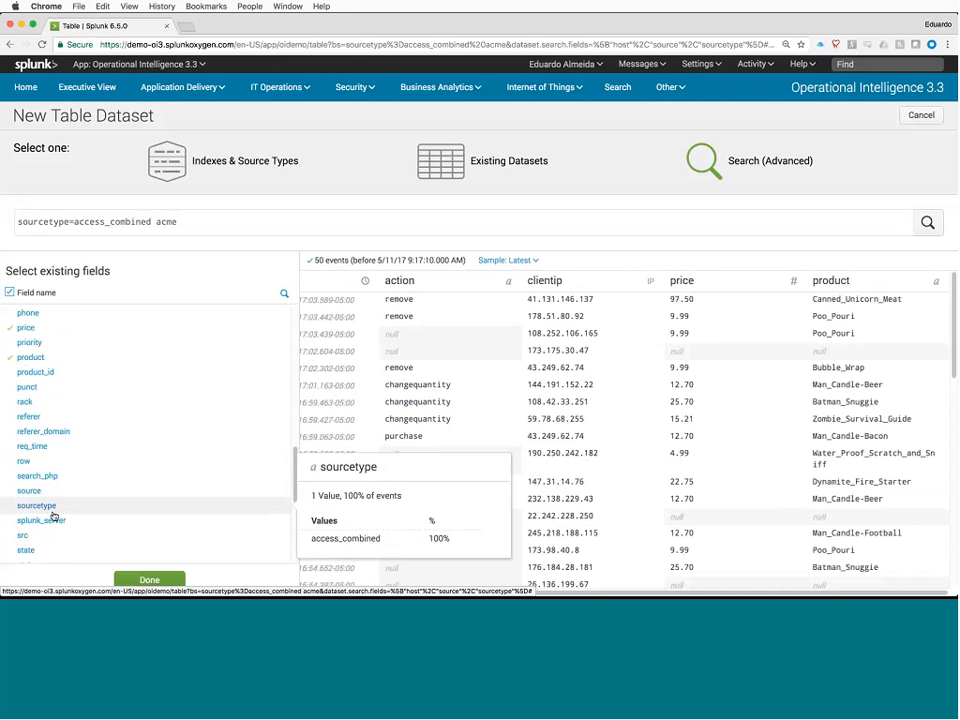
scroll(60, 505, down, 2)
mouse_move(74, 496)
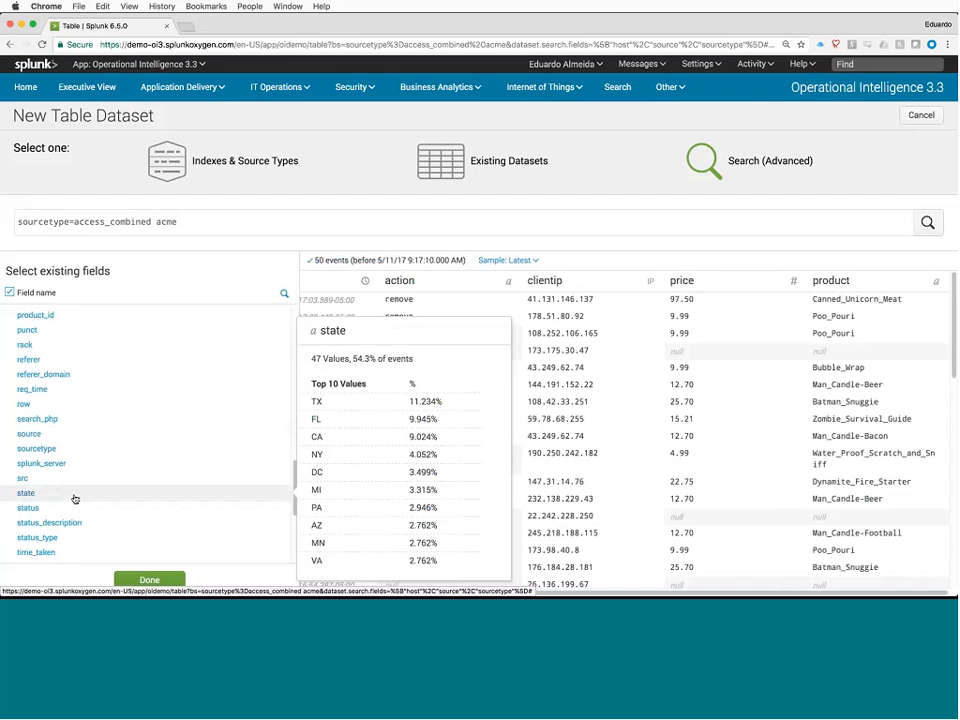
click(36, 512)
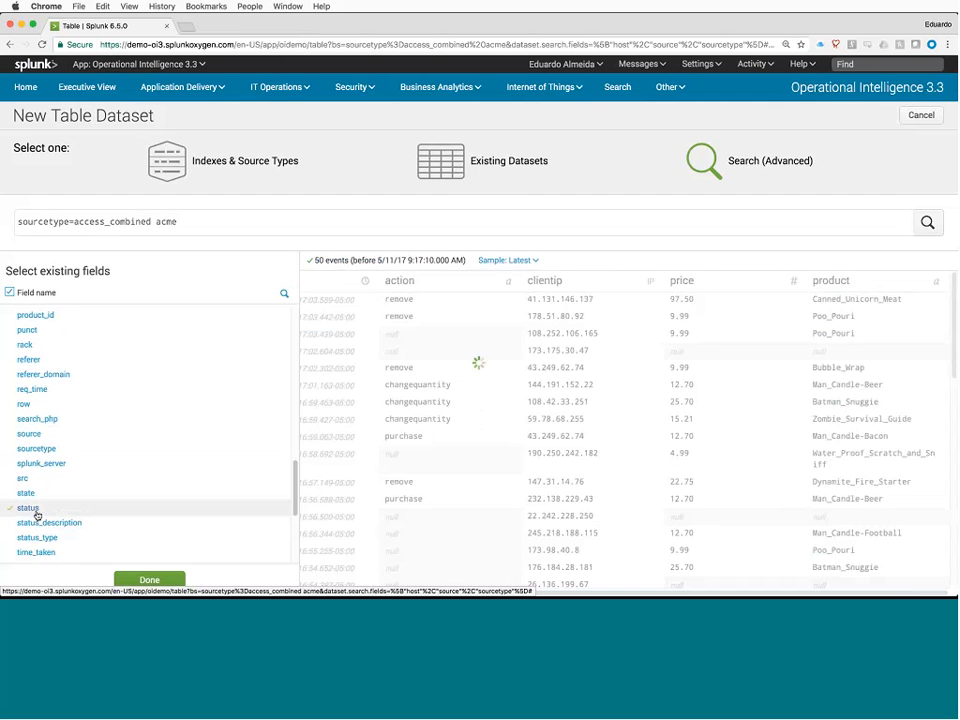
Step: Check the chosen columns, confirm the field selection and switch the table to the summary of its fields
scroll(80, 467, up, 3)
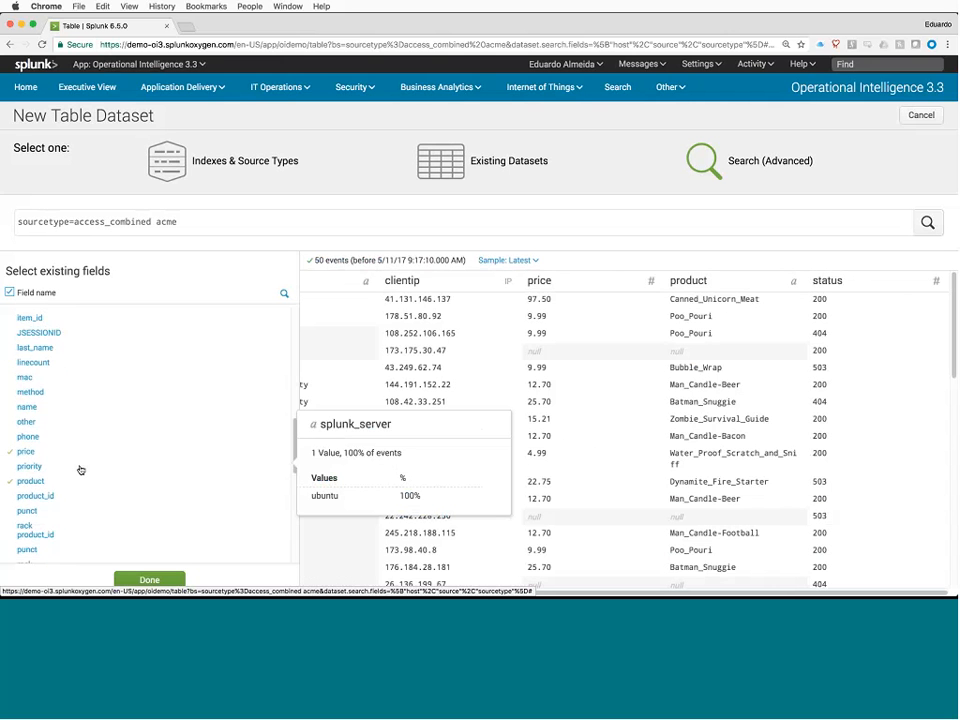
scroll(81, 470, up, 3)
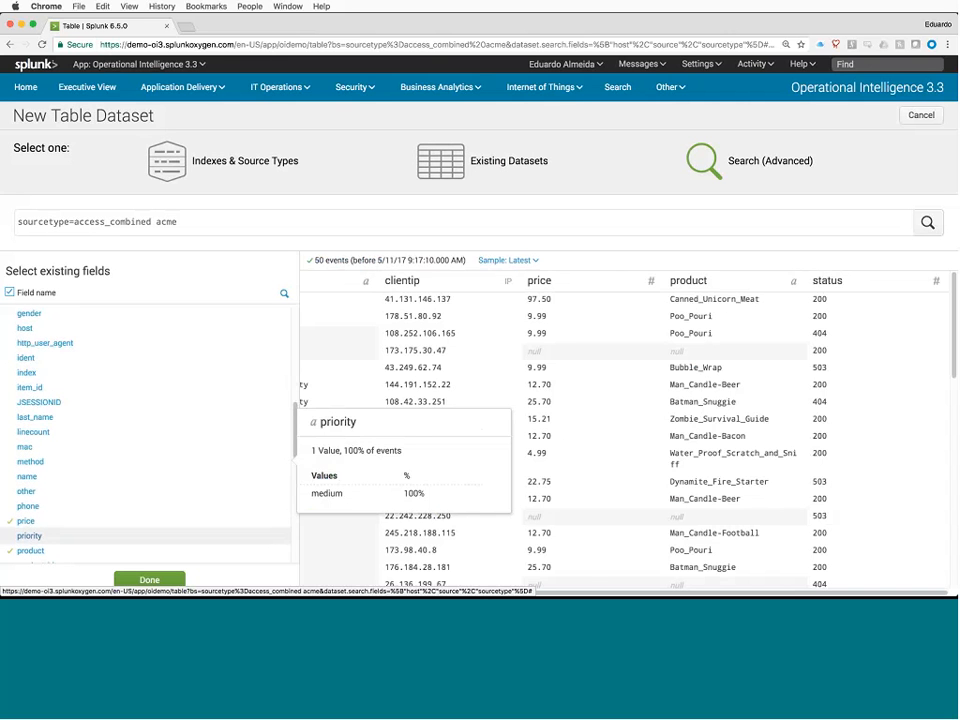
scroll(386, 350, left, 5)
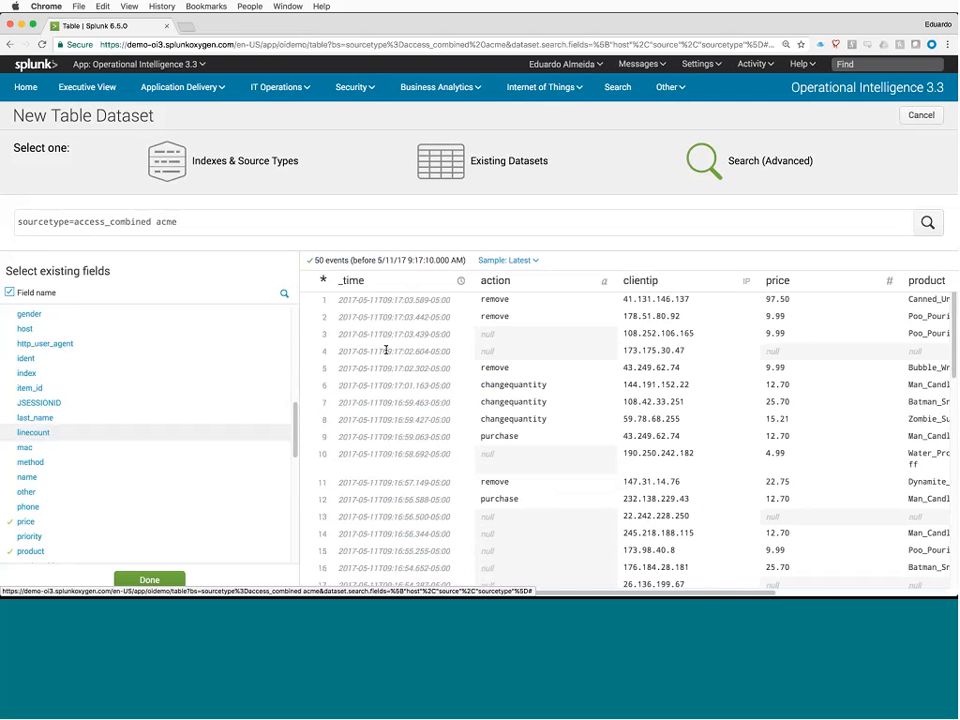
scroll(510, 340, right, 3)
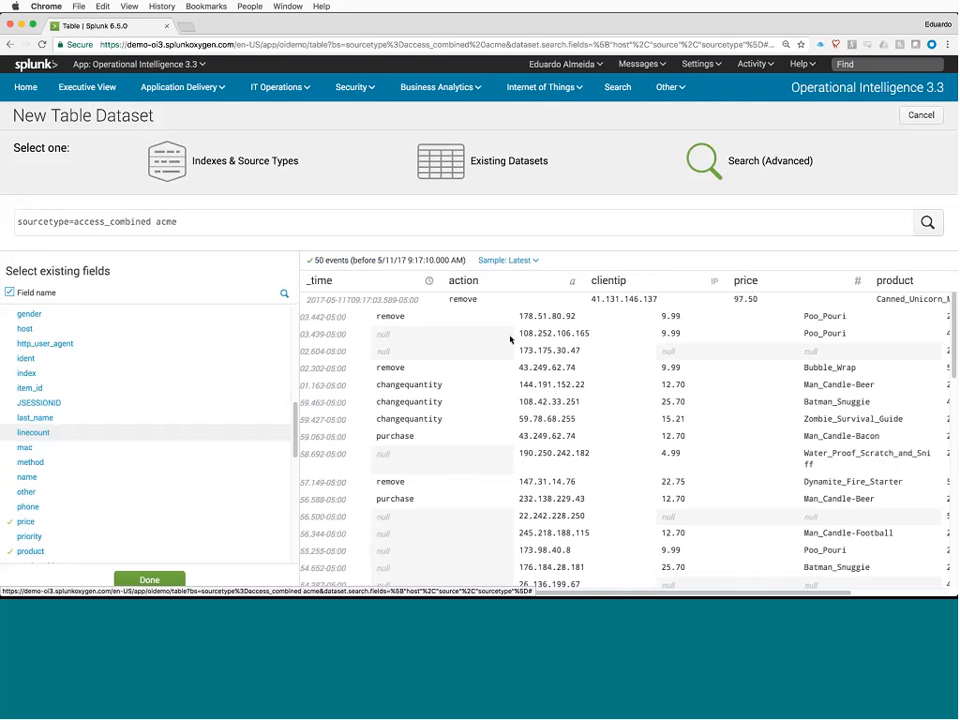
scroll(510, 340, right, 5)
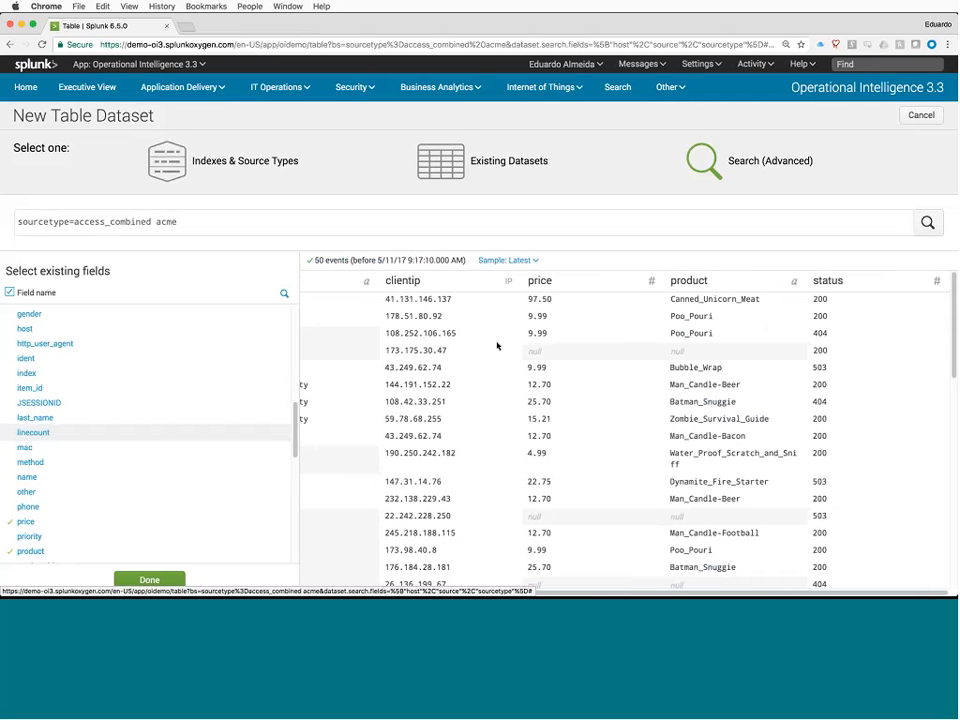
scroll(161, 555, down, 1)
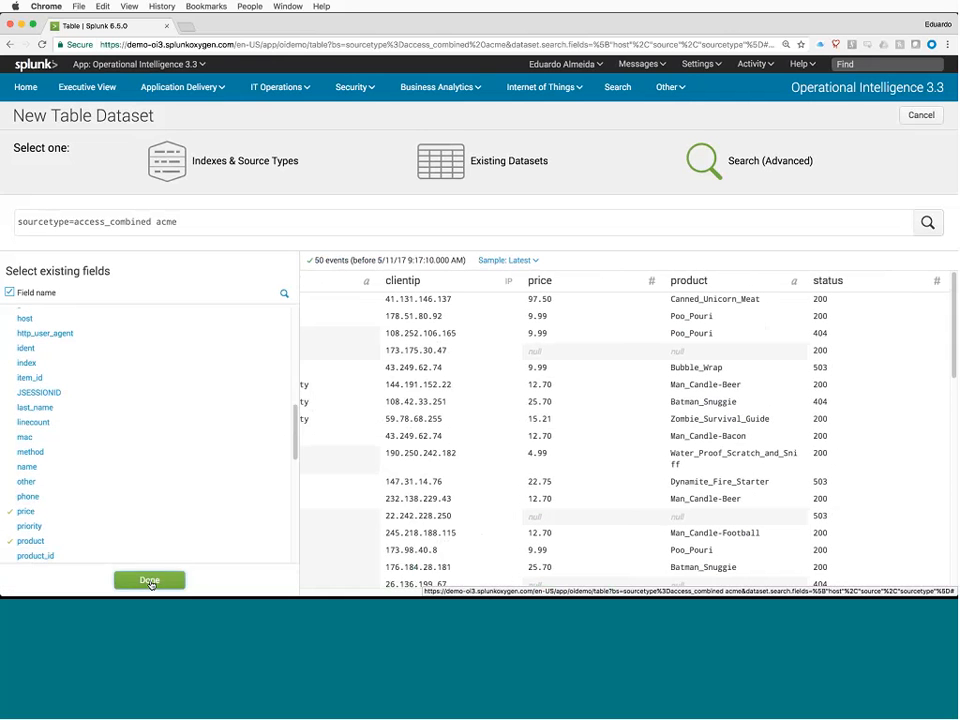
click(150, 582)
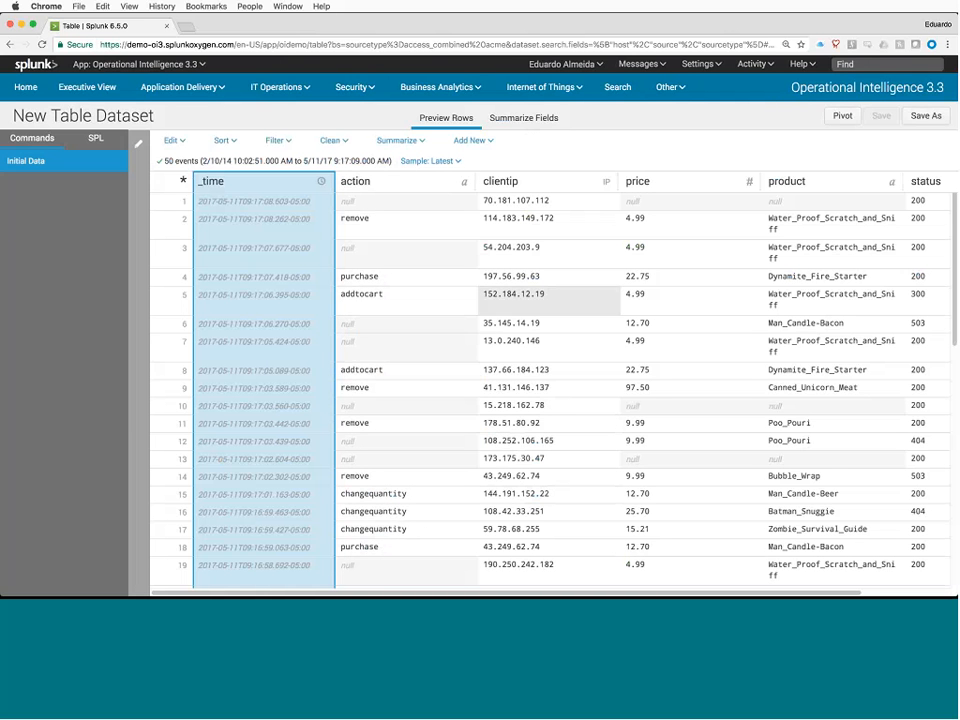
click(524, 119)
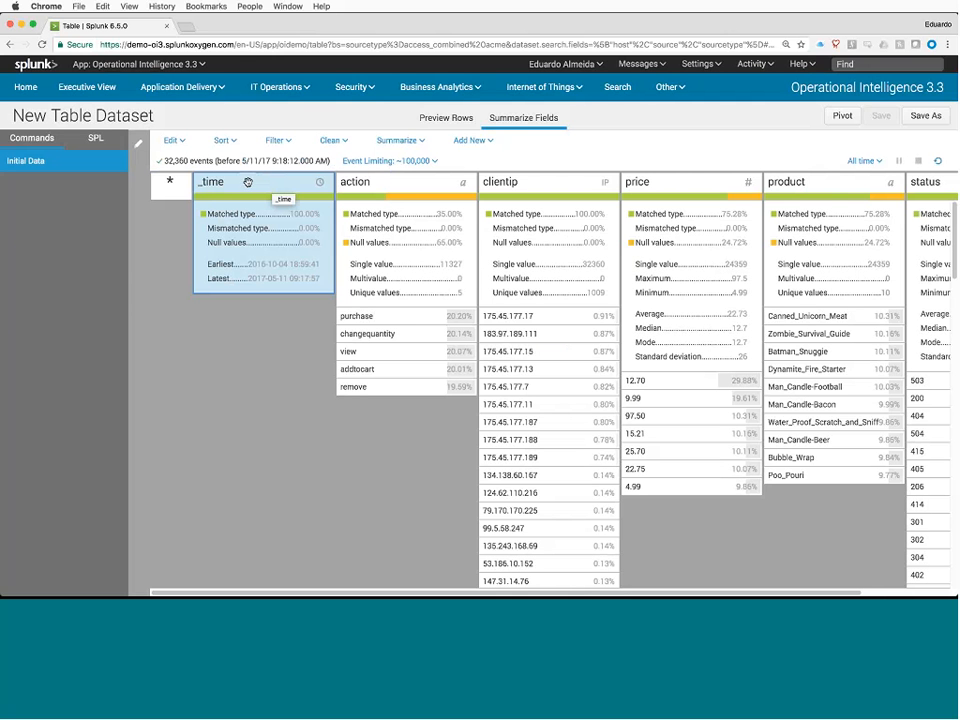
Step: Add a formatted timestamp field named event_type based on _time, using the 06/15/2009 01:45:30 PM date-time format
click(477, 141)
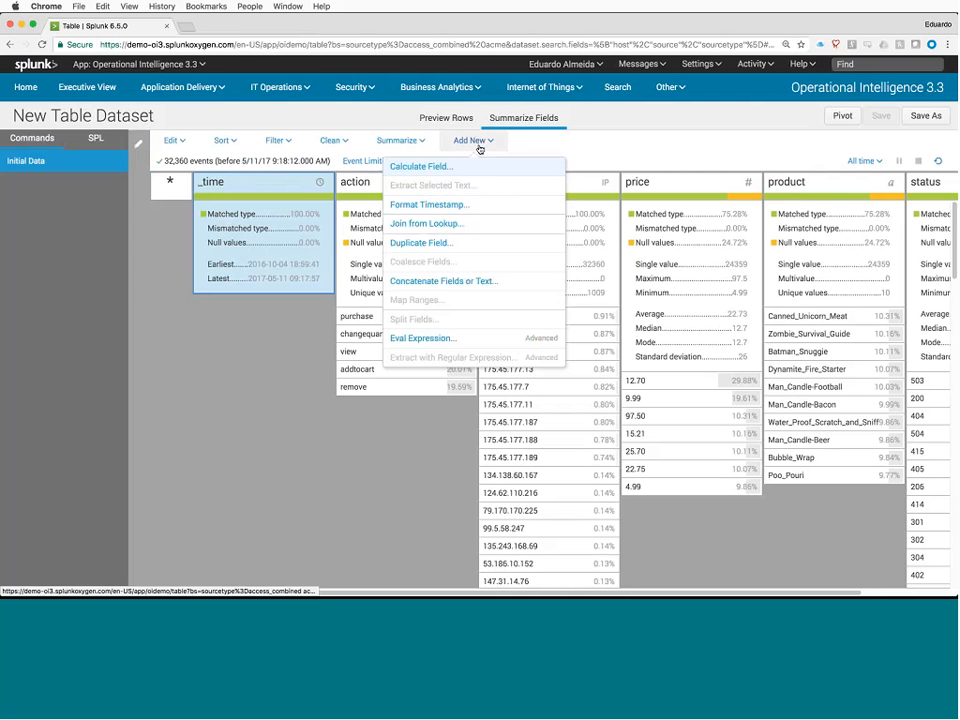
click(468, 205)
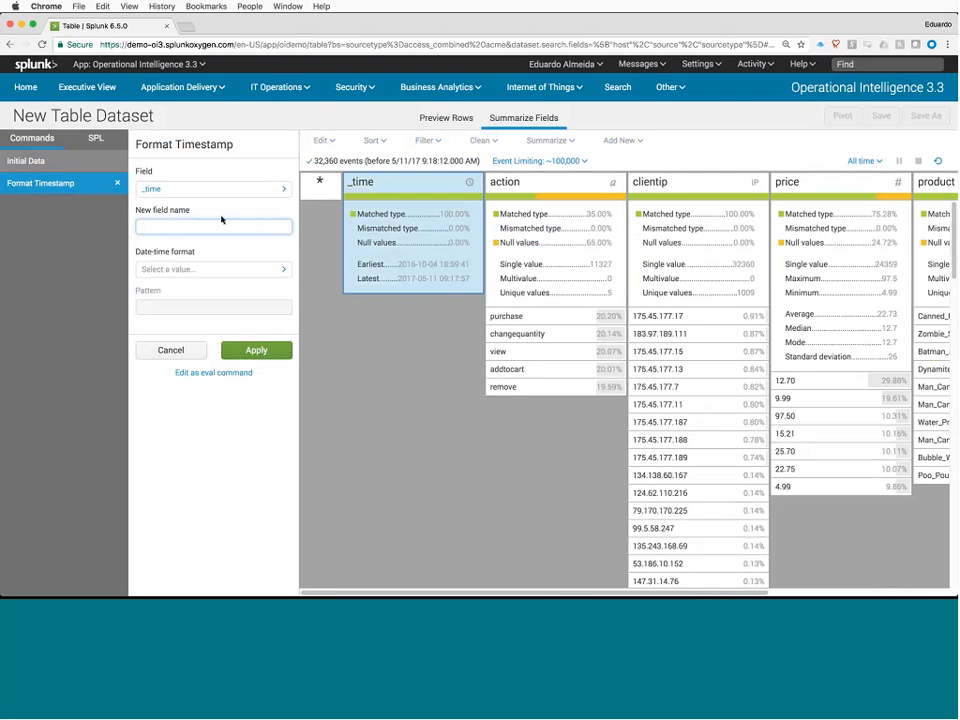
text(event_type)
click(208, 272)
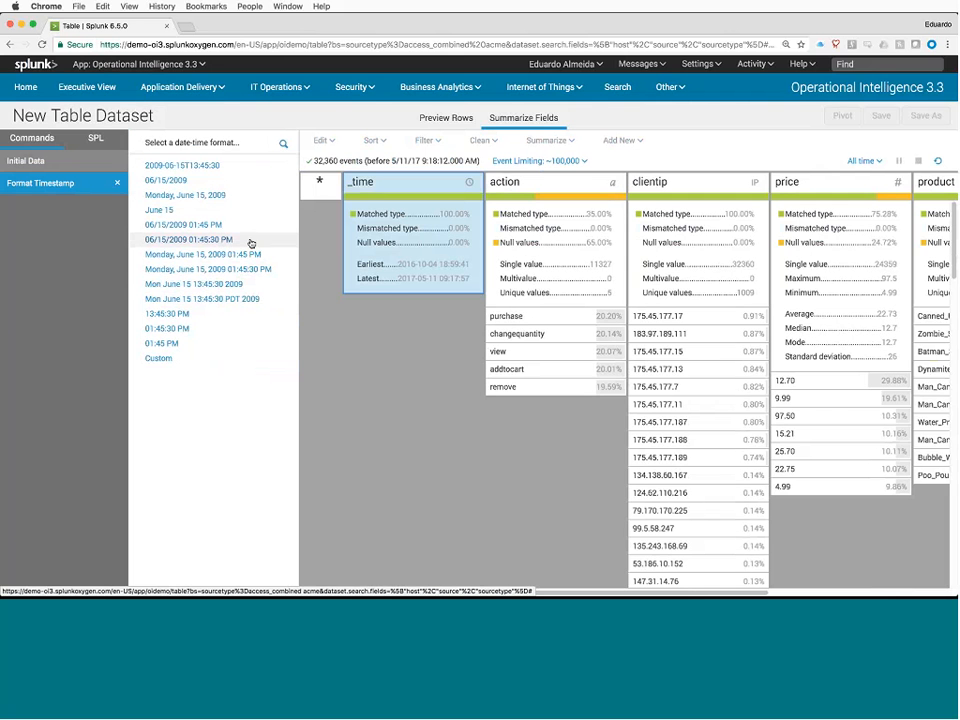
click(250, 243)
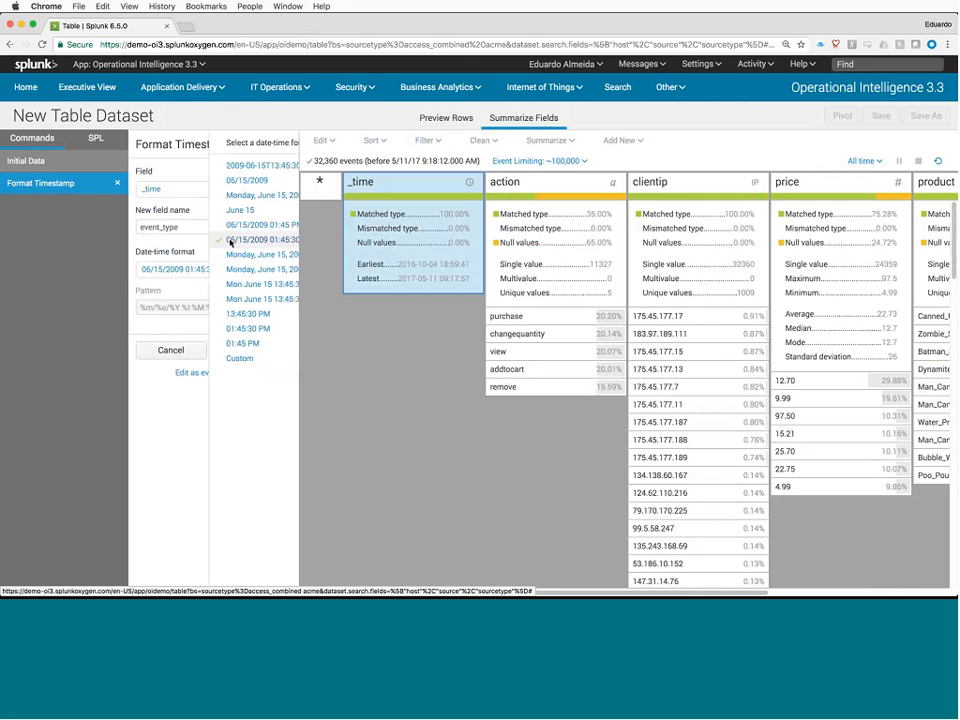
click(262, 352)
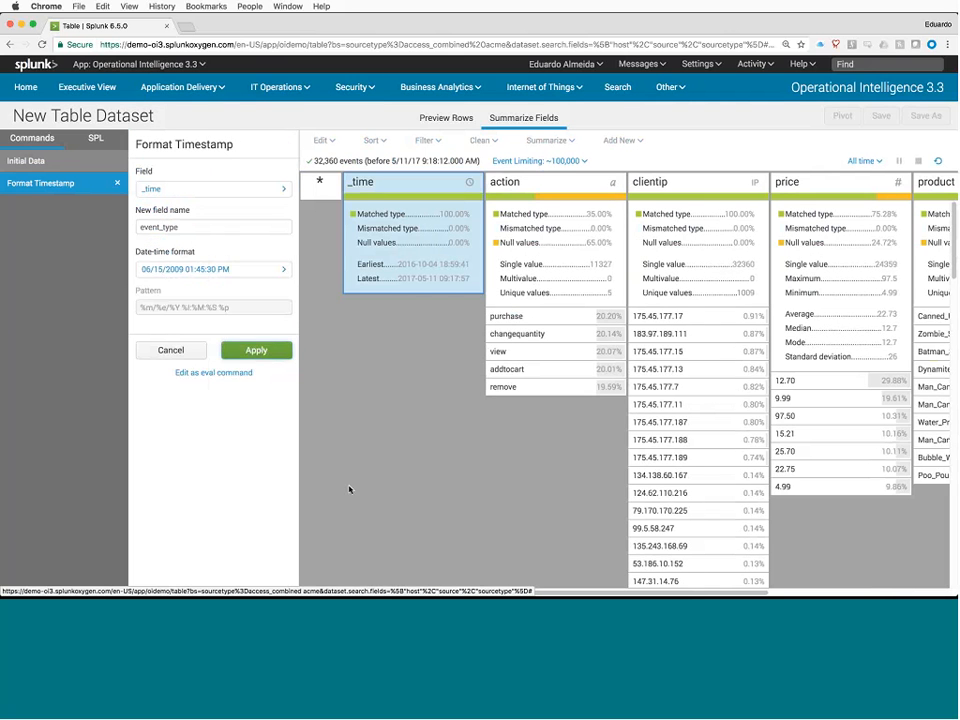
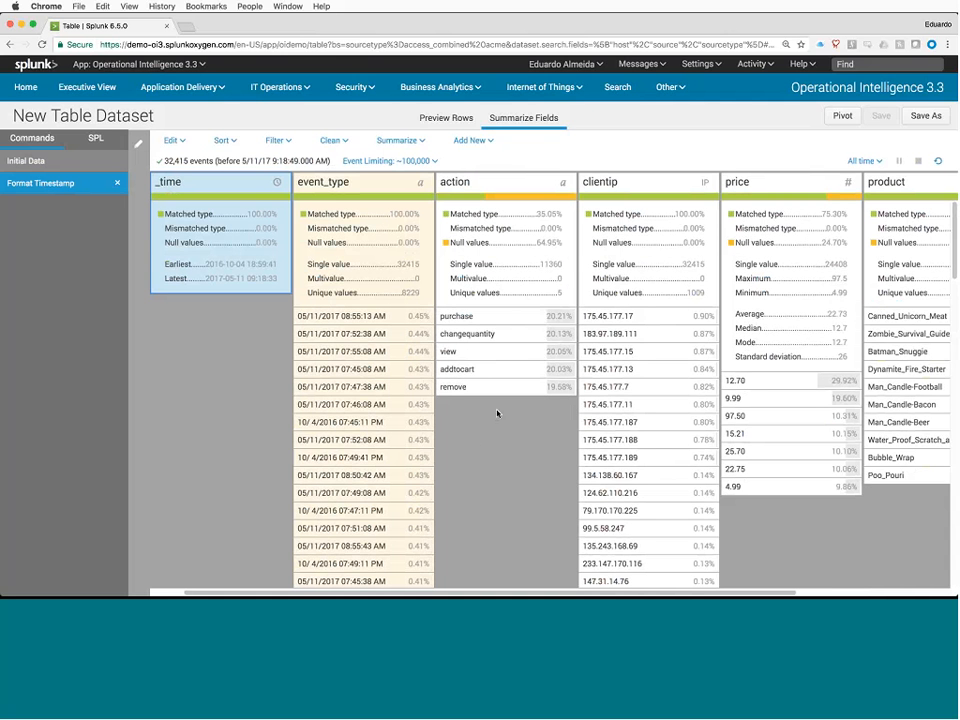
Step: Filter the table by value so that the action field contains purchase
click(461, 316)
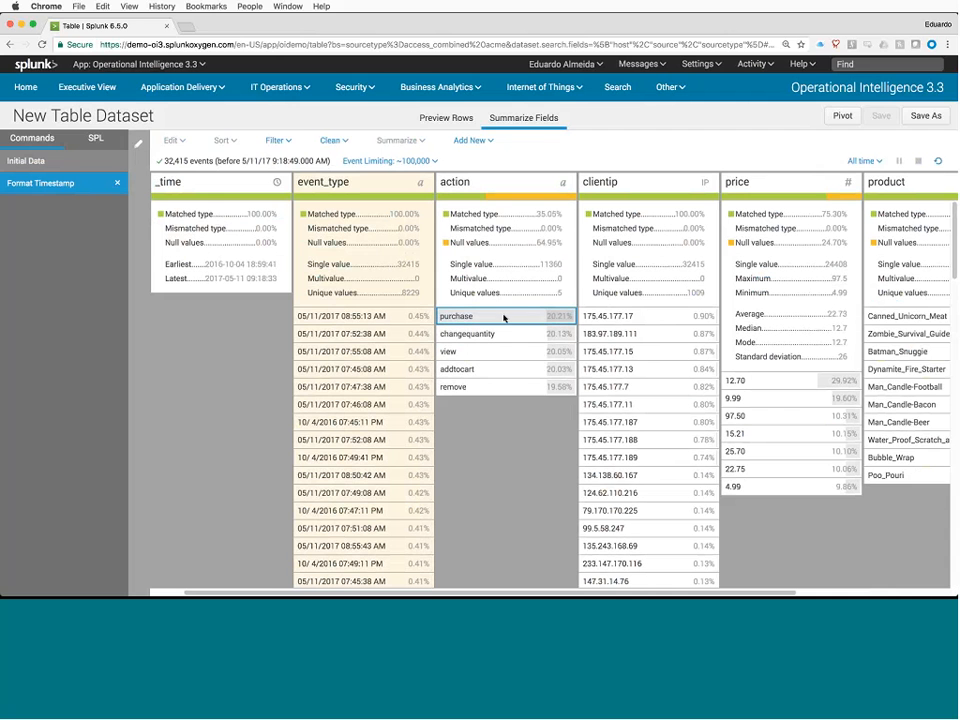
click(284, 144)
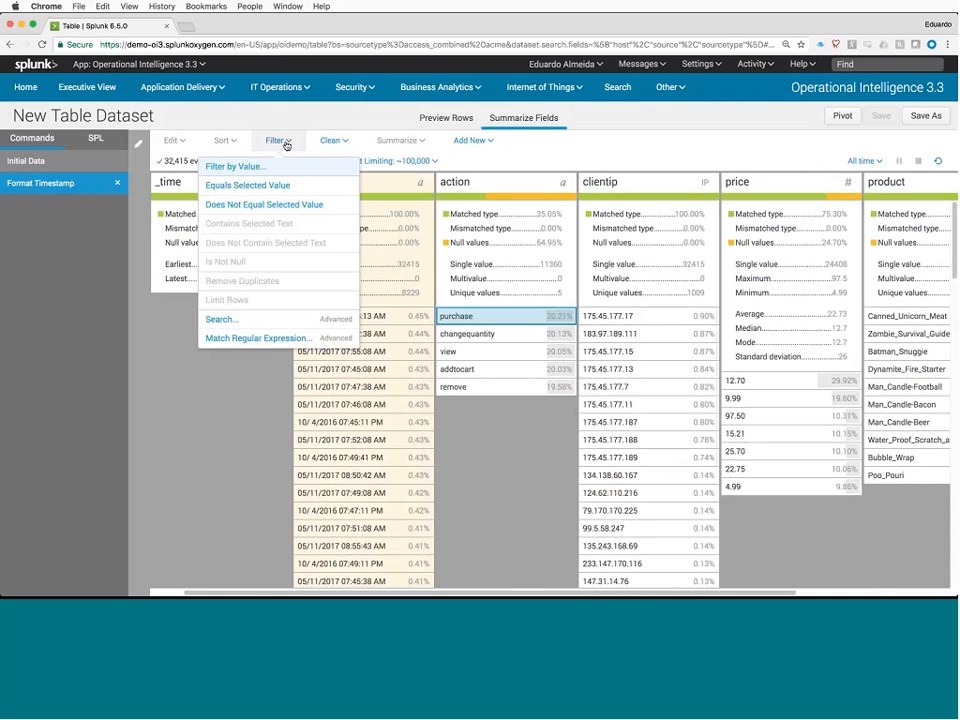
click(245, 166)
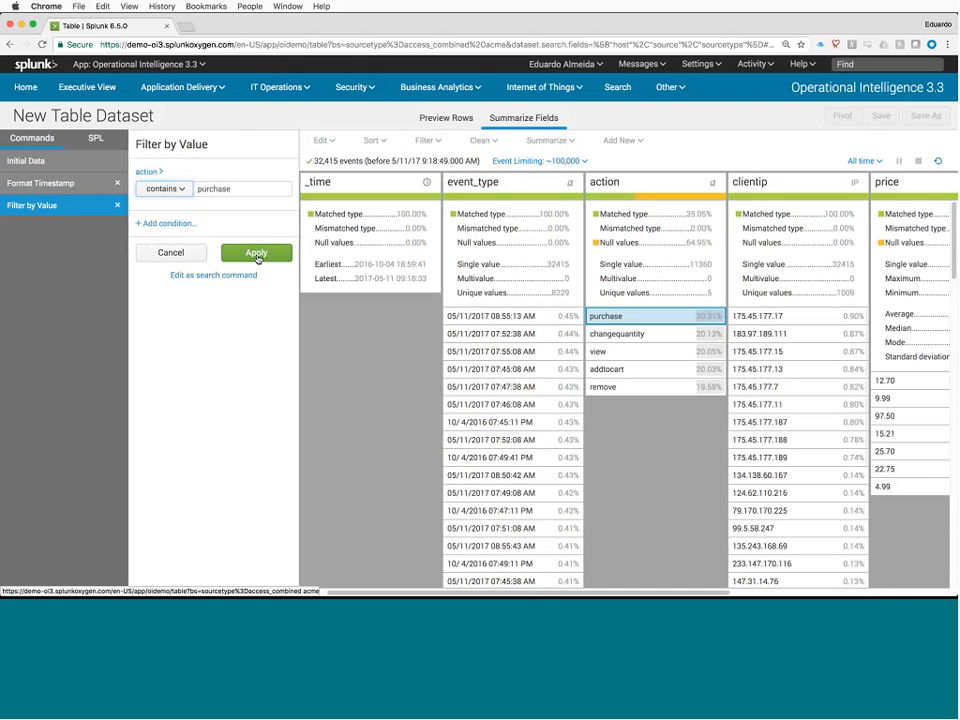
click(258, 250)
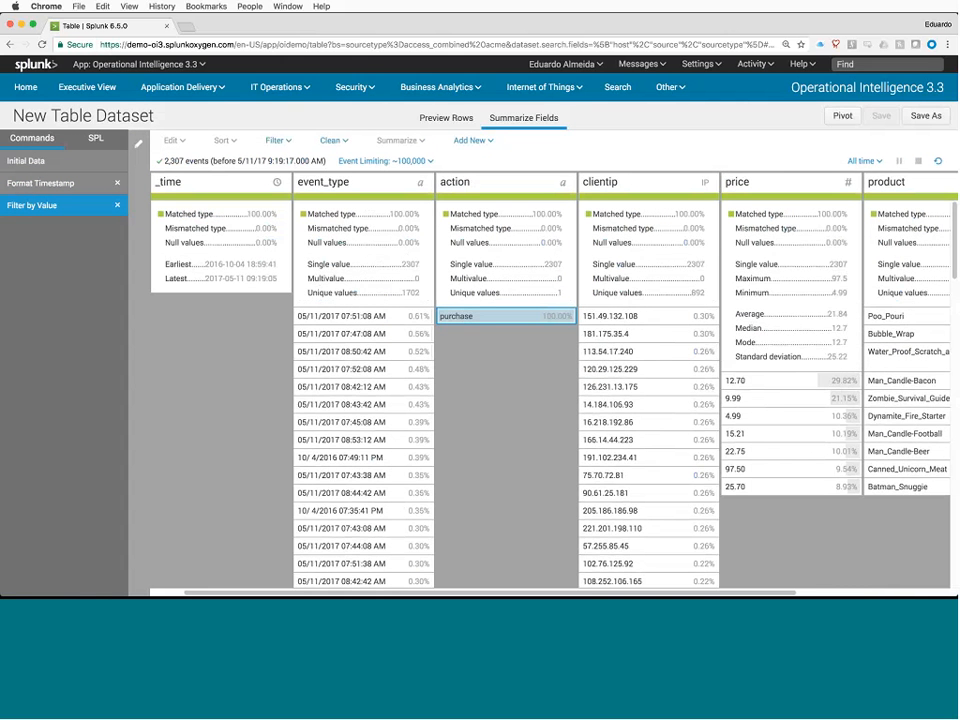
Step: Start a lookup join on the status field of the table dataset, using http_status_lookup as the lookup
scroll(486, 418, right, 5)
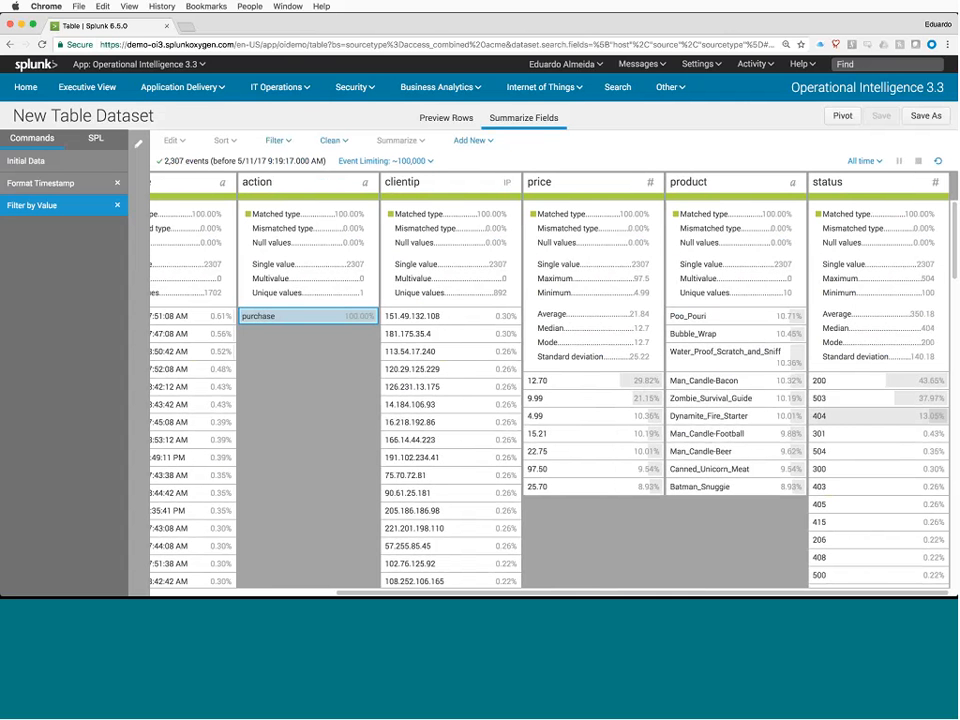
click(484, 145)
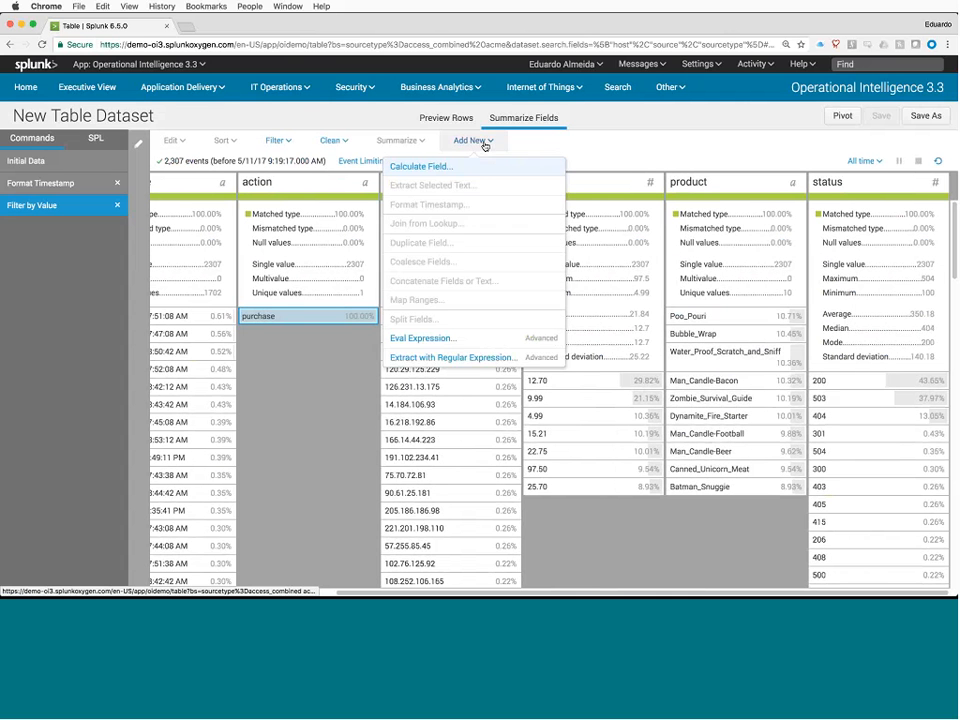
click(856, 188)
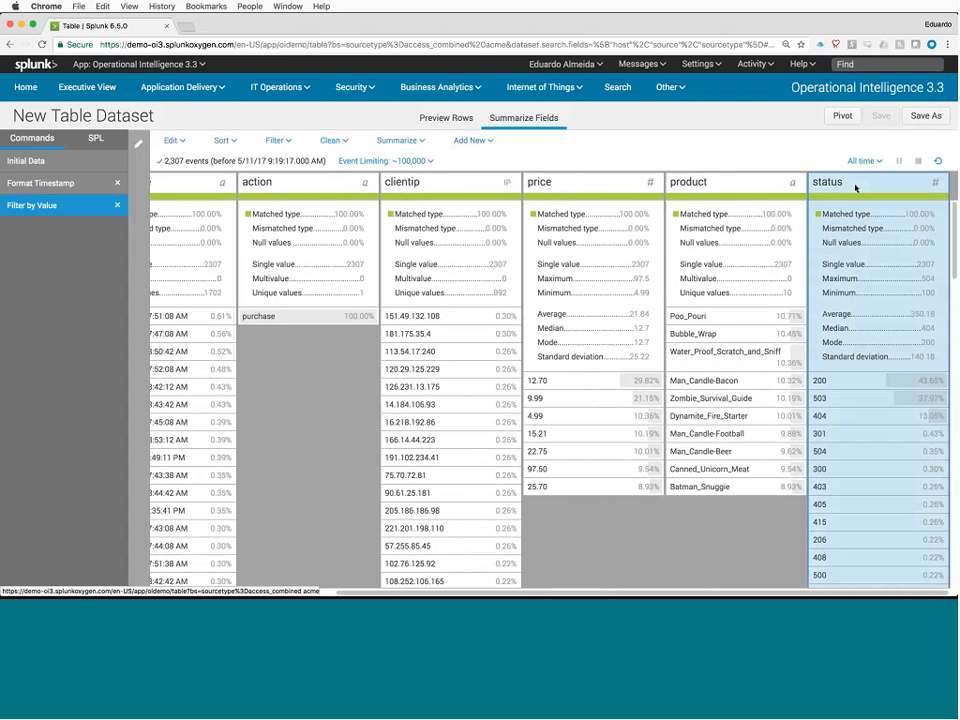
click(490, 141)
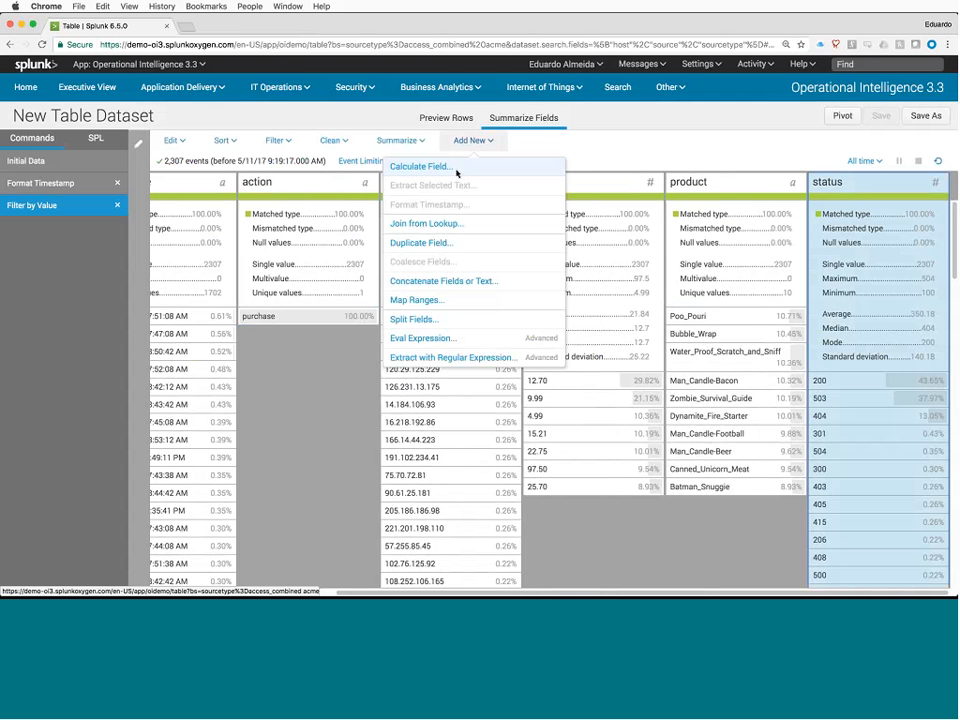
click(457, 227)
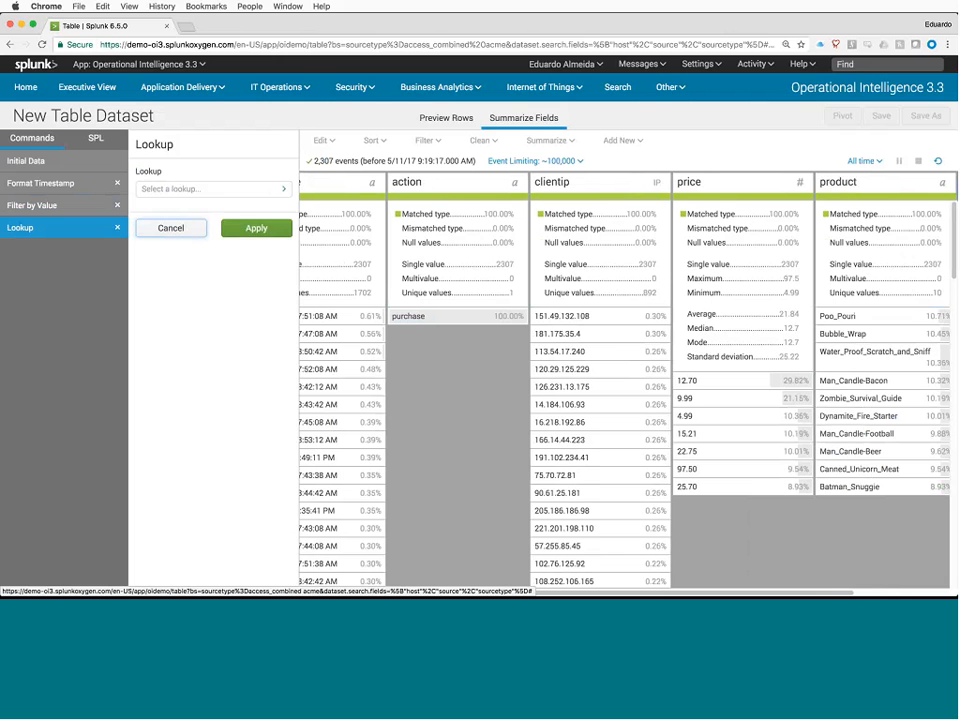
click(222, 188)
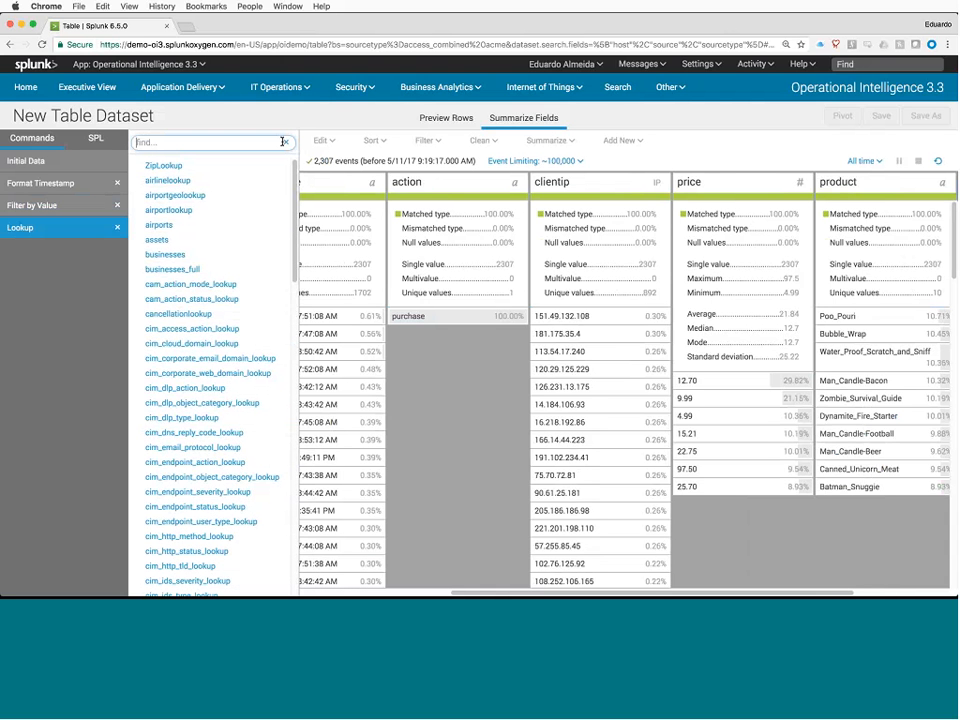
text(http)
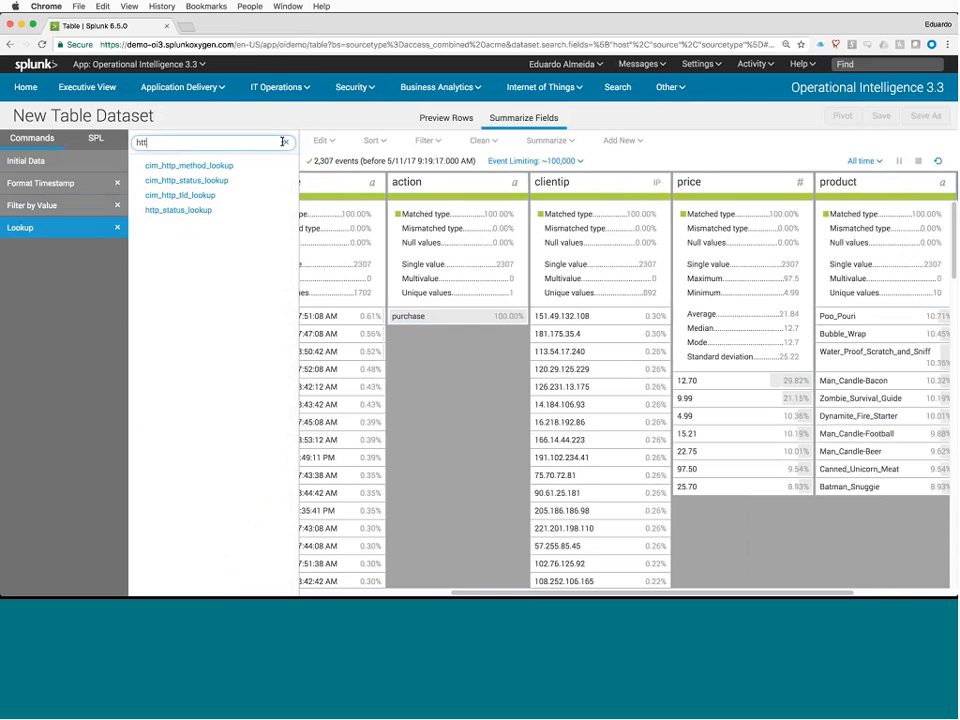
click(182, 215)
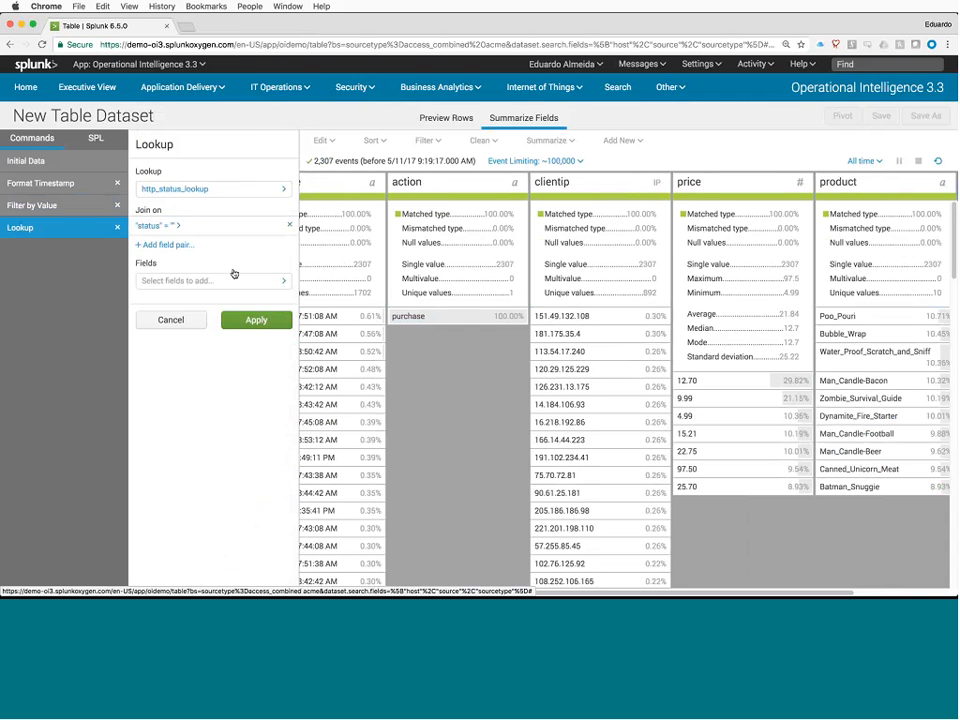
Step: Join the table's status field to the status field of the lookup
click(165, 225)
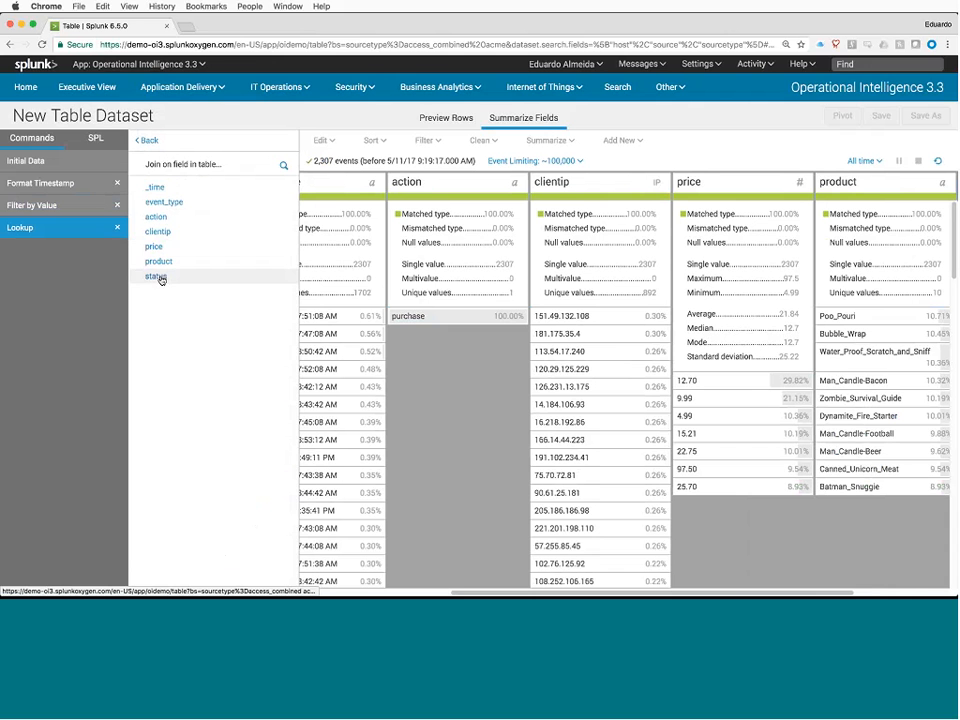
click(157, 277)
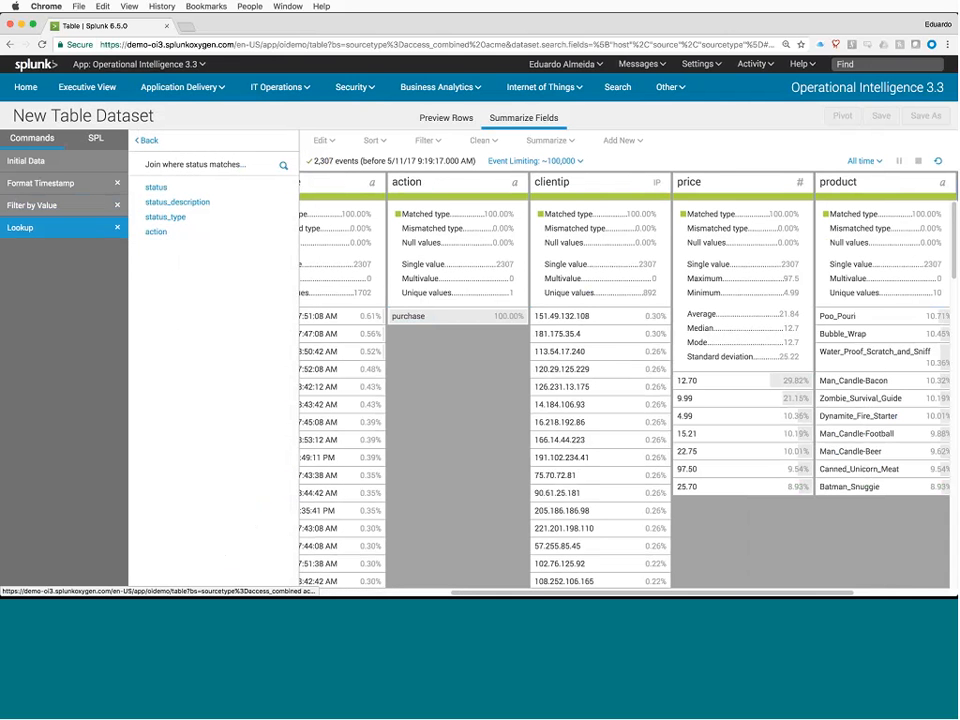
click(156, 188)
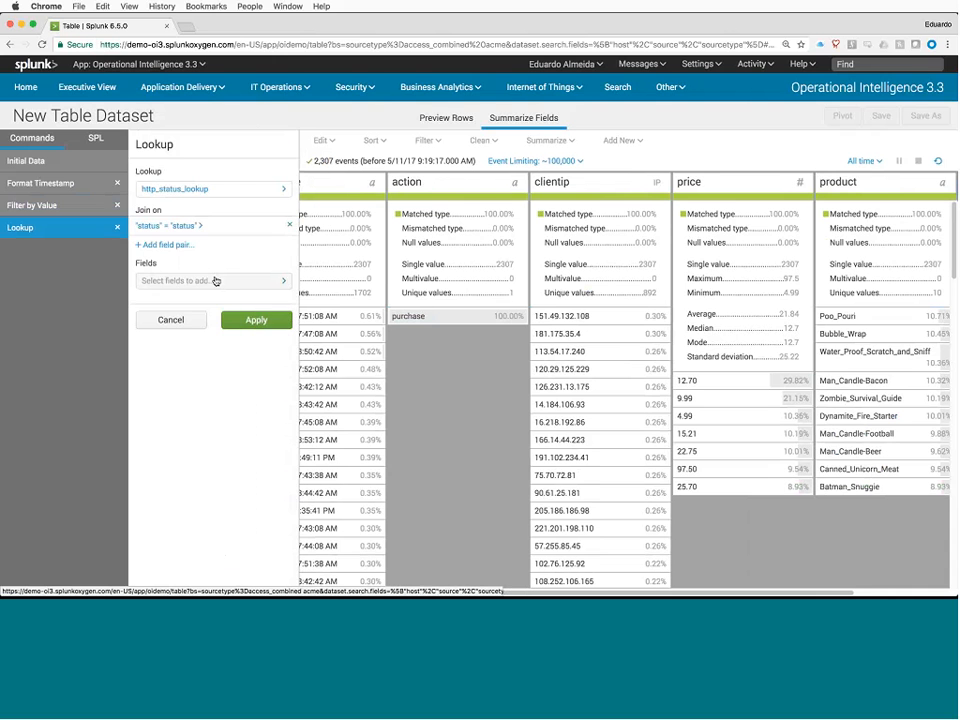
Step: Choose status_type and status_description as the lookup fields to add and apply the lookup to the table
click(274, 280)
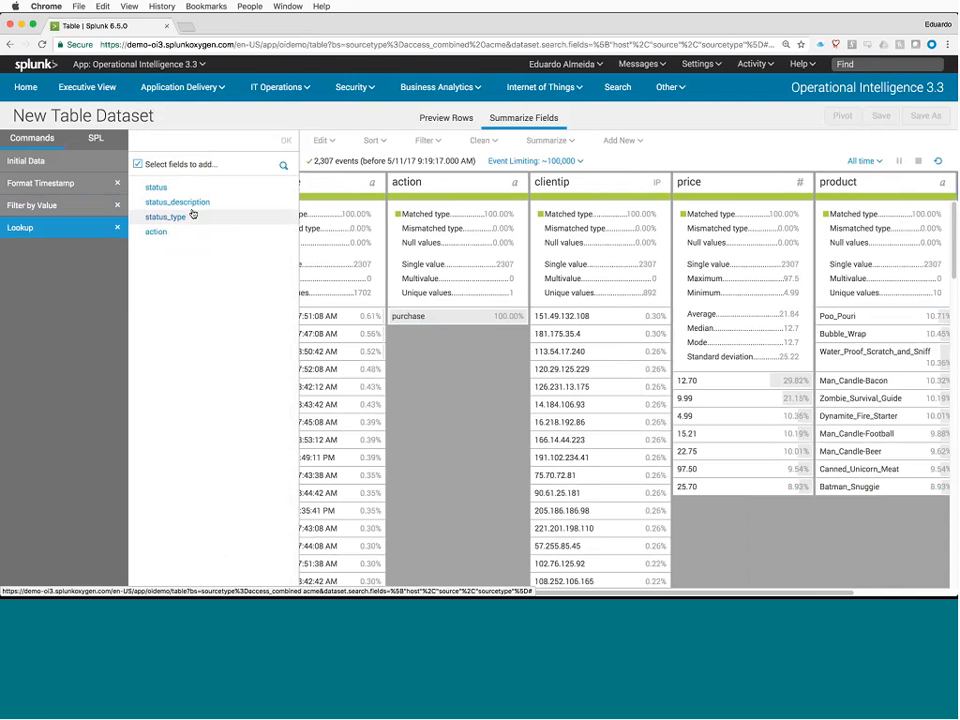
click(193, 214)
click(177, 202)
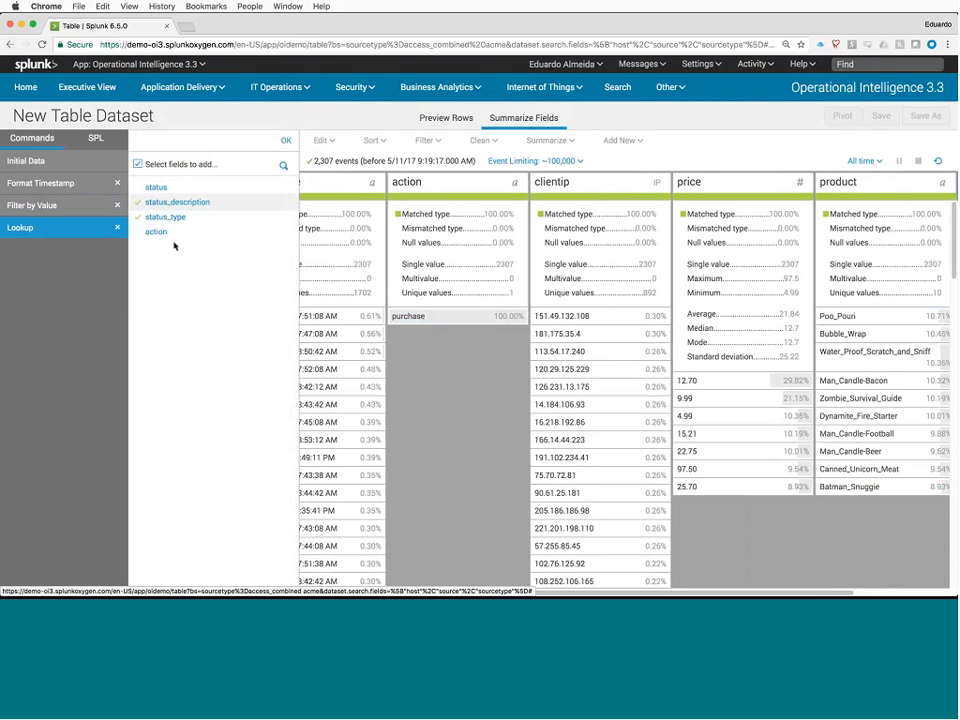
click(286, 141)
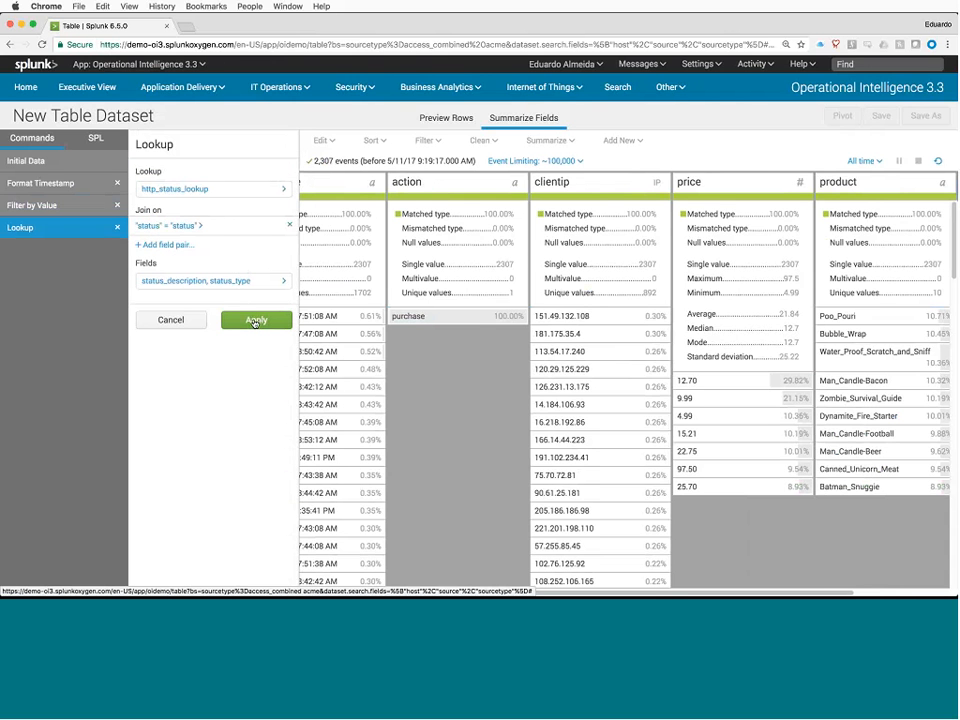
click(255, 321)
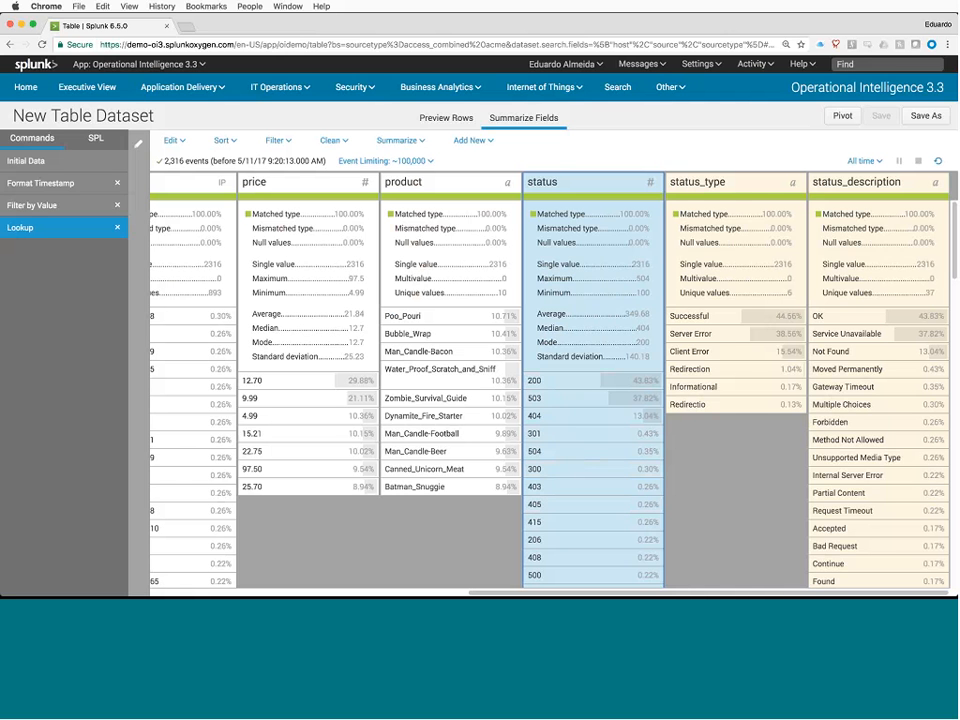
Step: Filter the table by value so that the status_type field contains Server Error
click(694, 334)
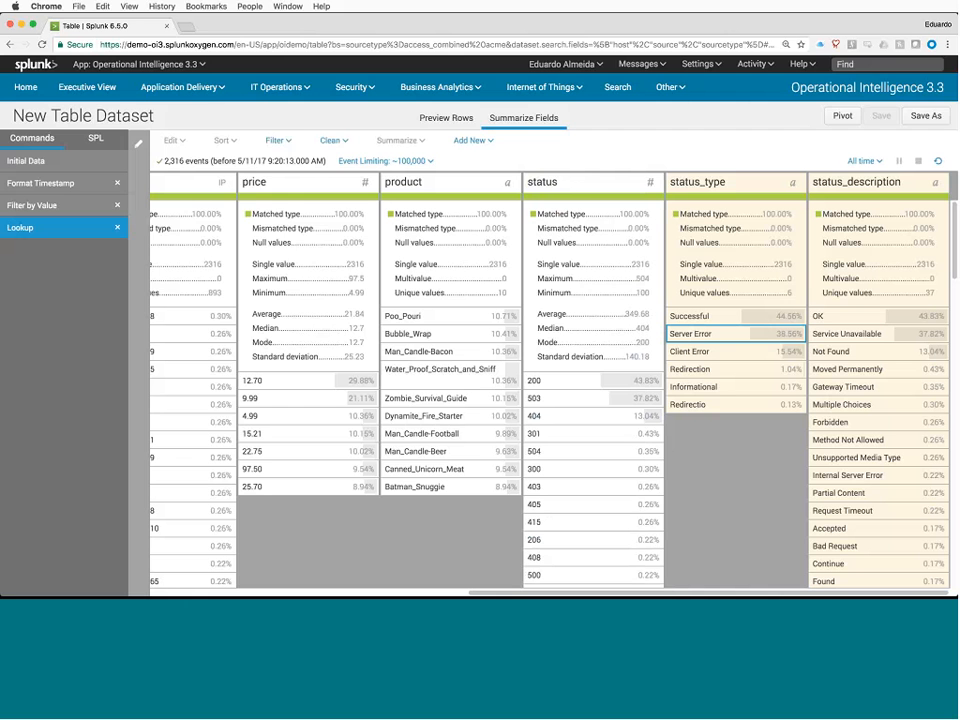
click(282, 141)
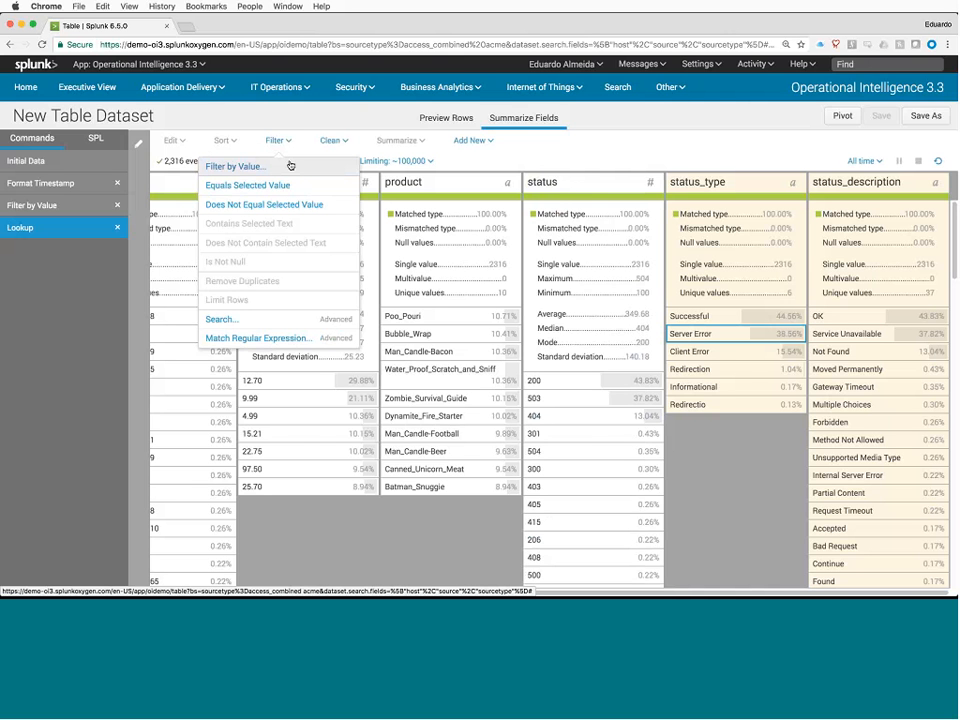
click(291, 165)
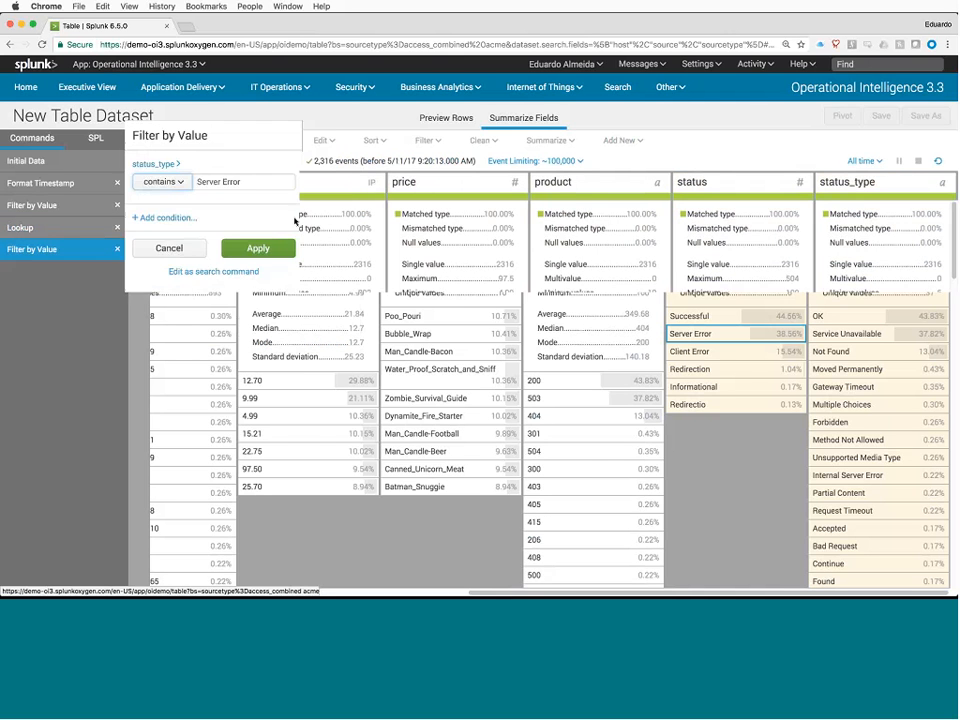
click(255, 255)
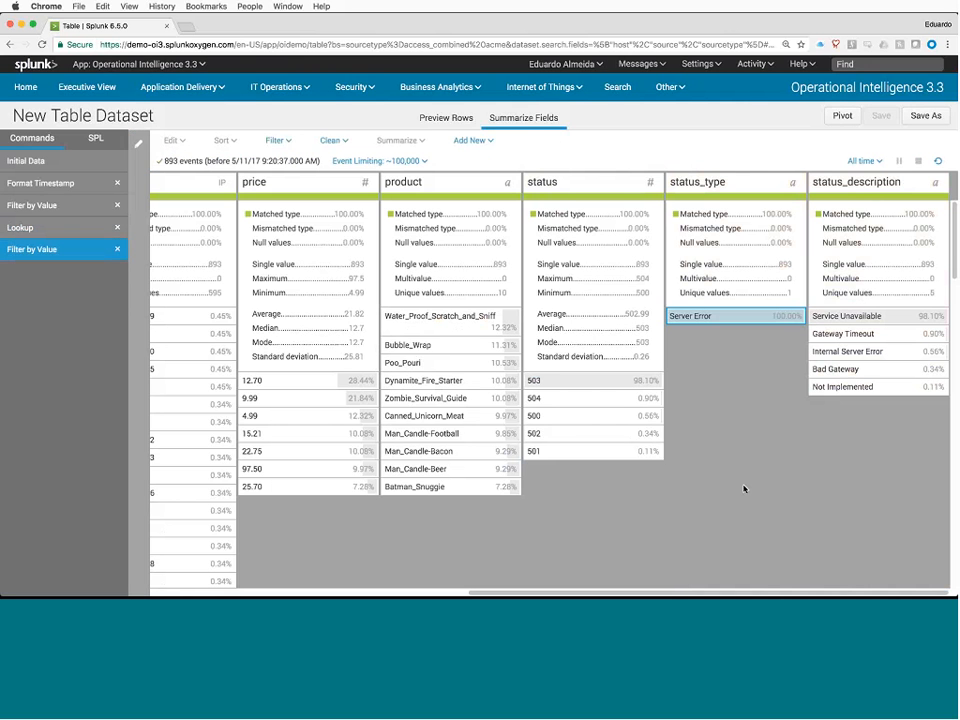
Step: Save the filtered dataset as a new table titled "Erros na compra"
scroll(760, 505, left, 5)
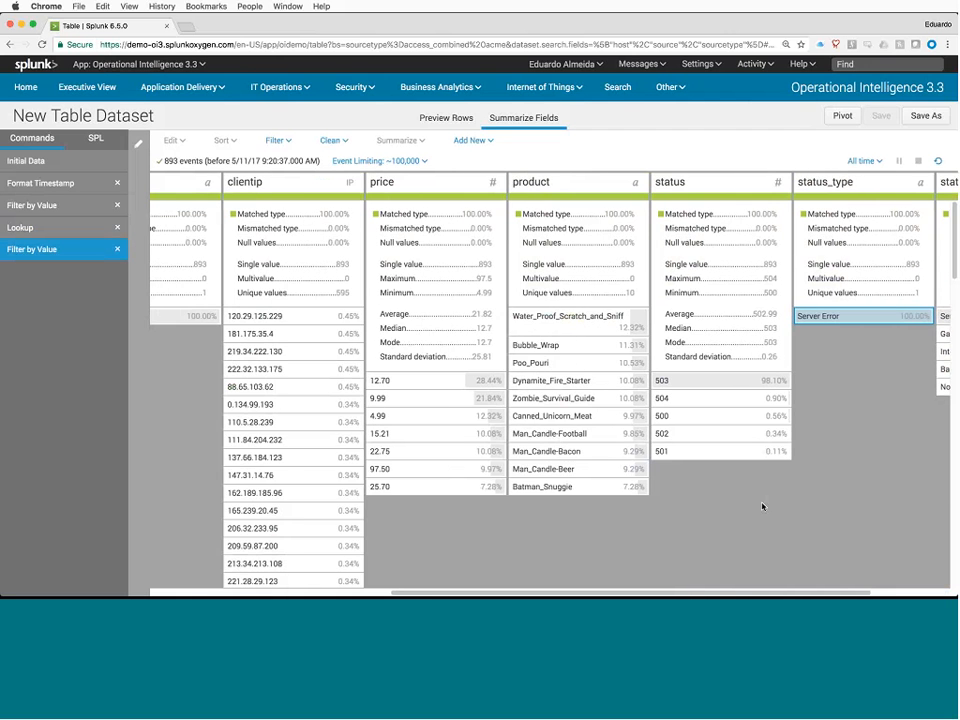
scroll(762, 507, left, 5)
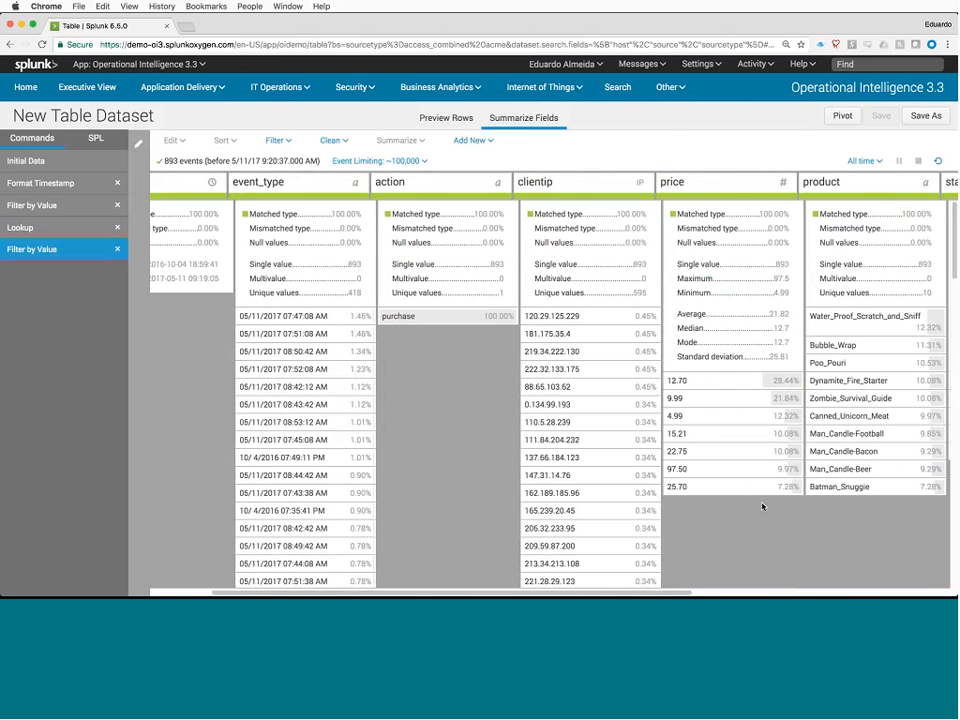
scroll(762, 505, left, 5)
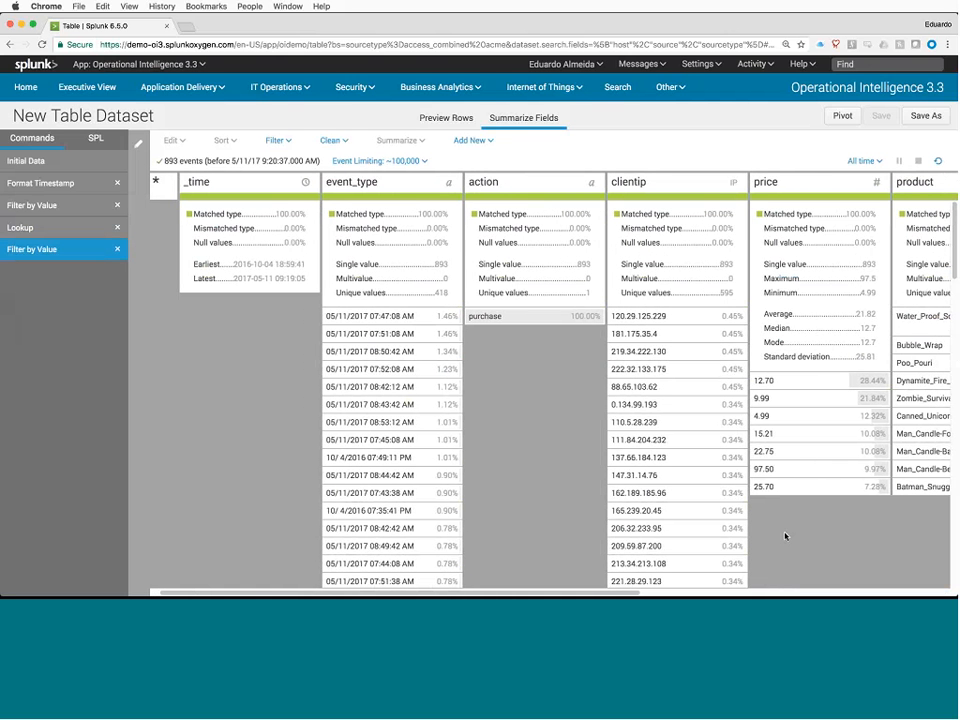
click(926, 116)
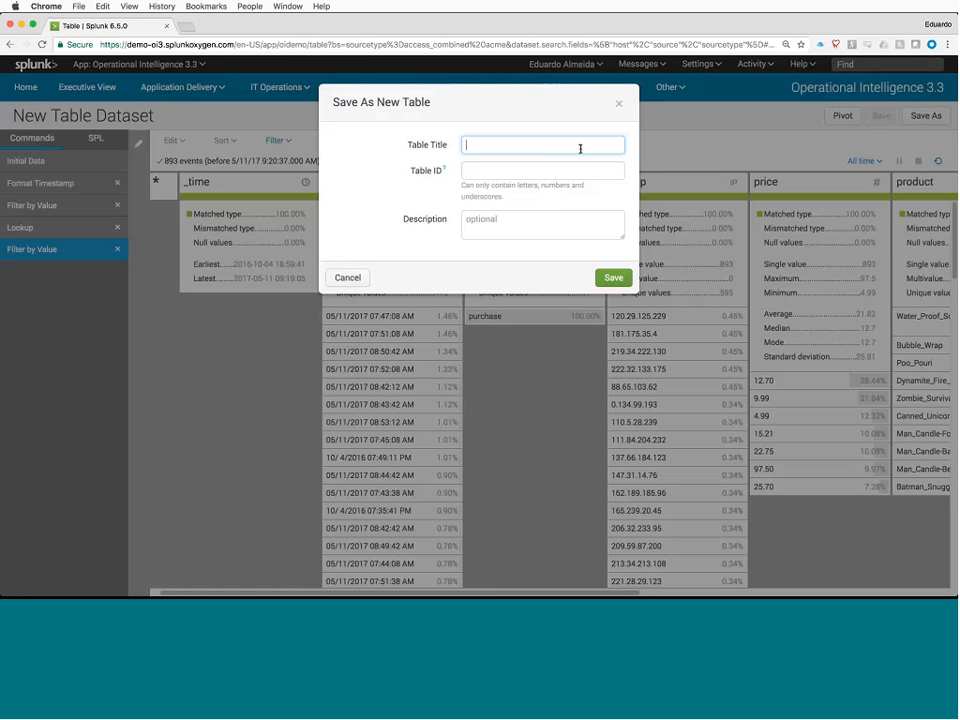
text(Erros de compra)
key(alt+shift+Right)
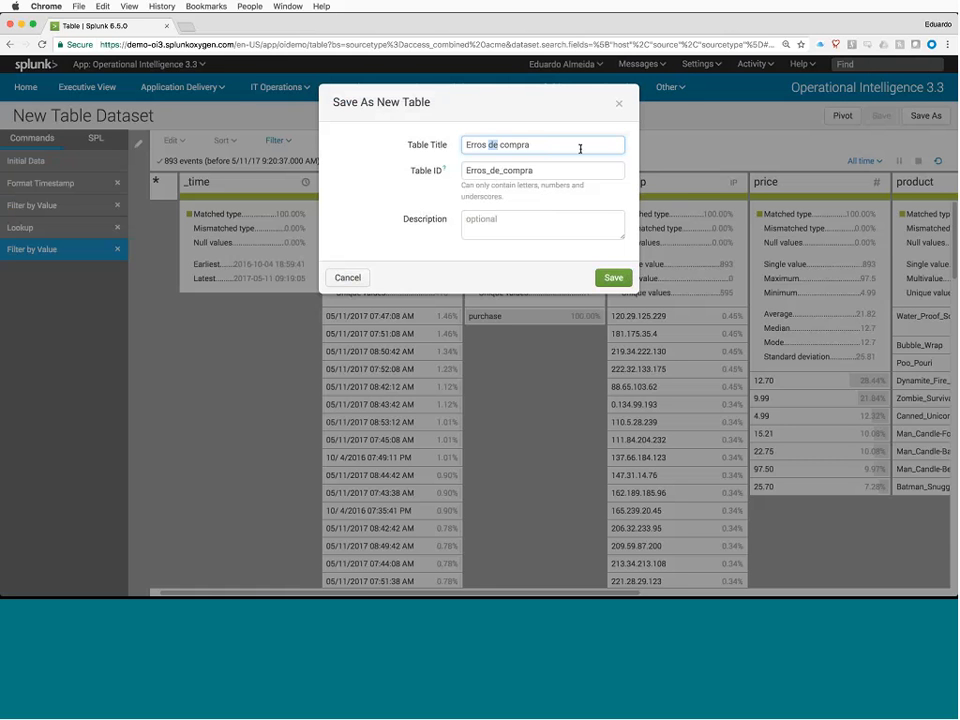
text(na)
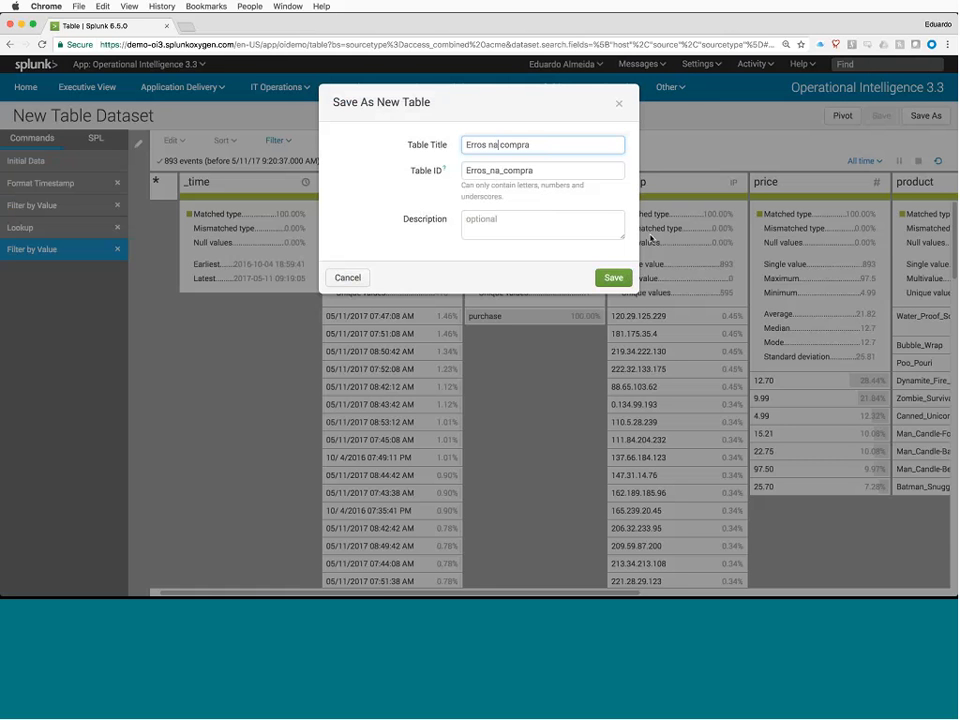
click(618, 284)
click(617, 227)
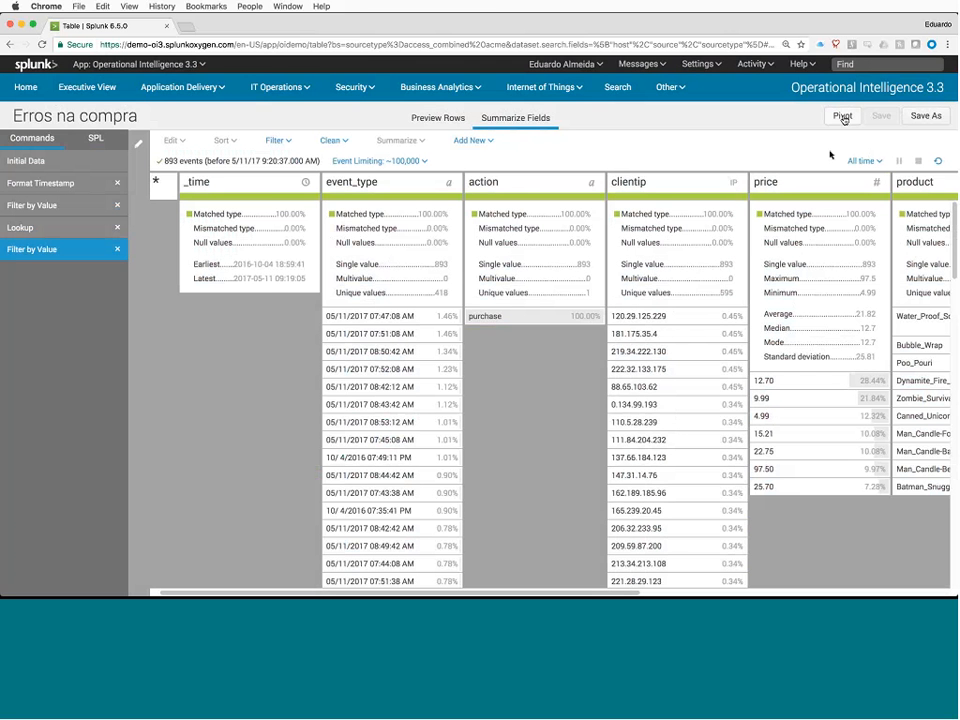
Step: Open the saved table as a pivot and limit its time range to the last 60 minutes
click(843, 117)
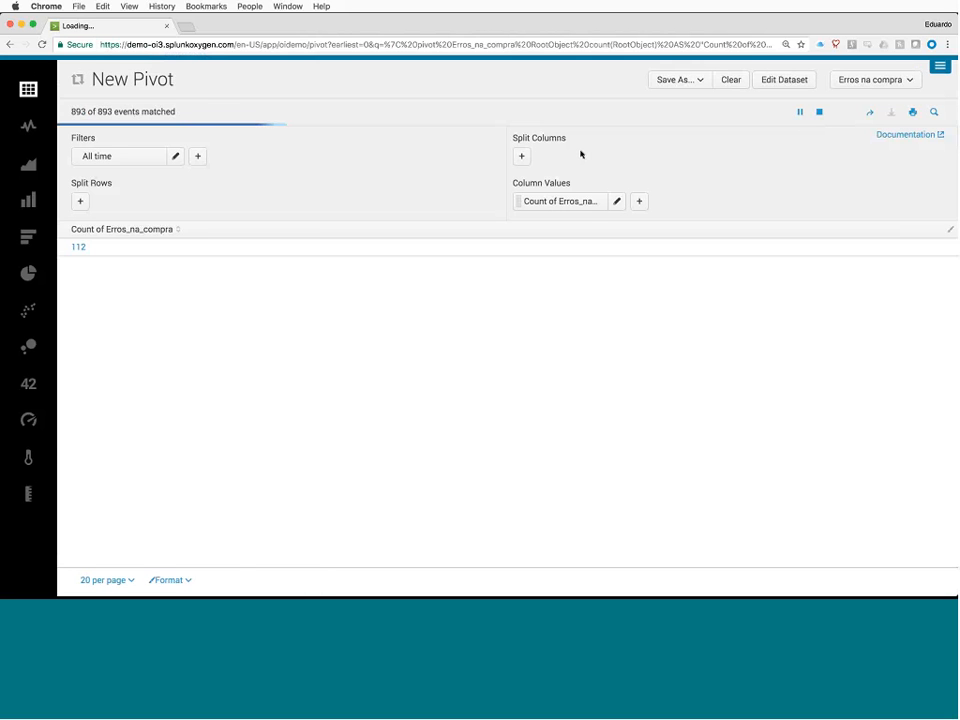
click(176, 158)
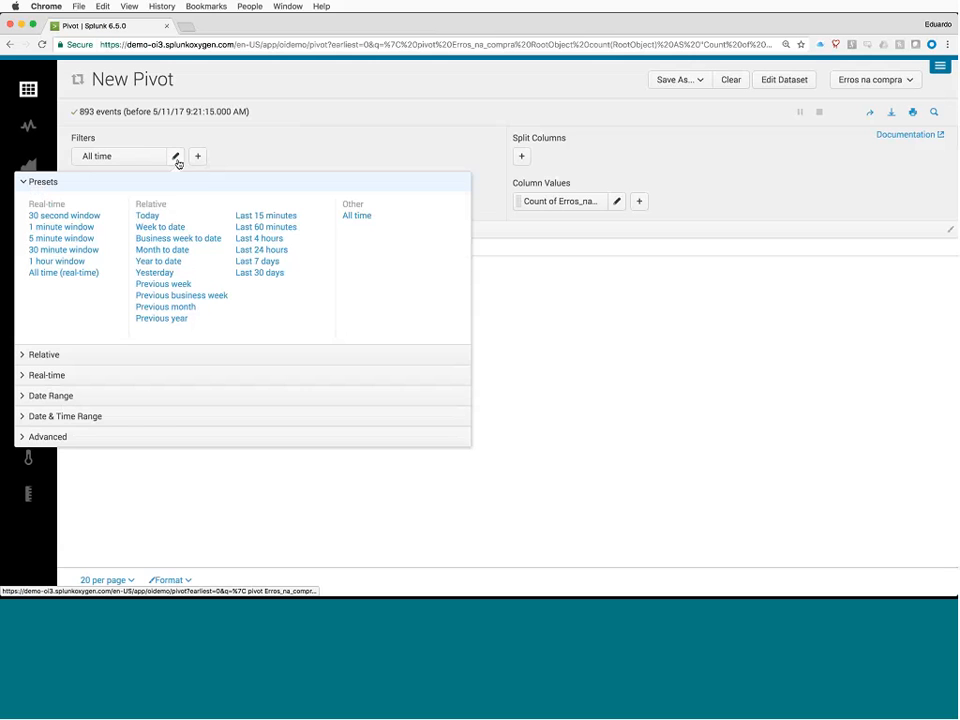
click(268, 228)
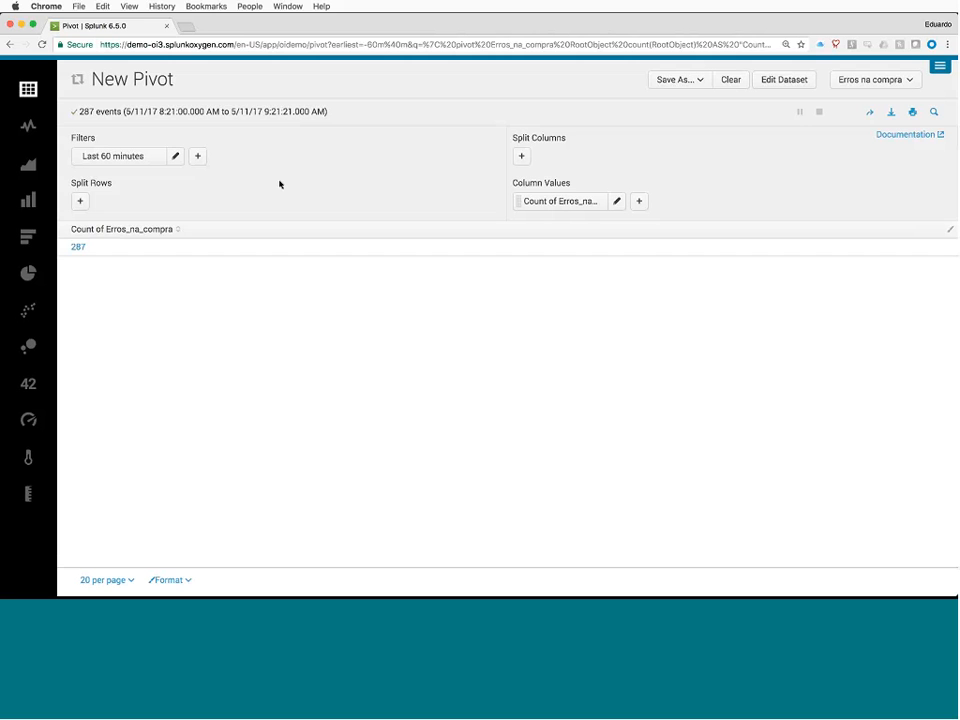
Step: Split the pivot rows by _time with automatic periods and default sorting
click(80, 202)
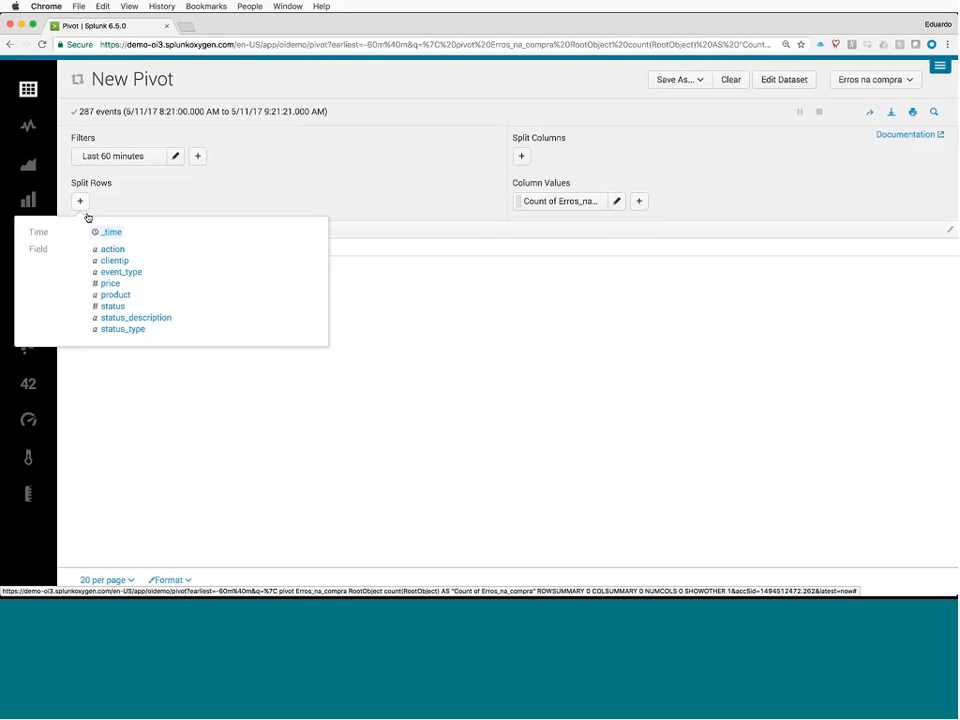
click(115, 238)
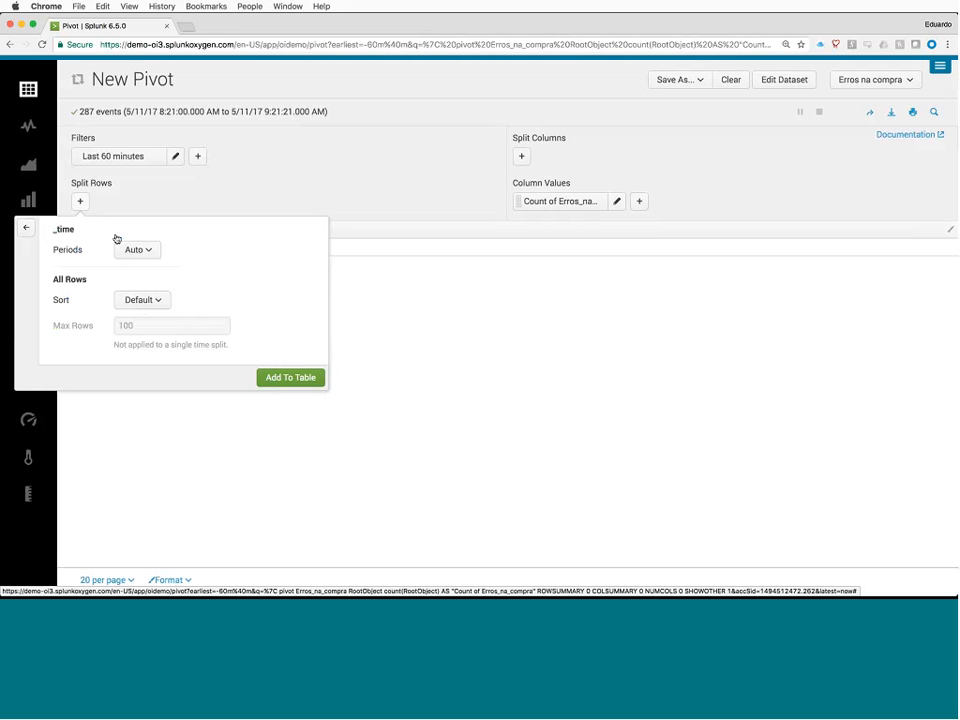
click(283, 376)
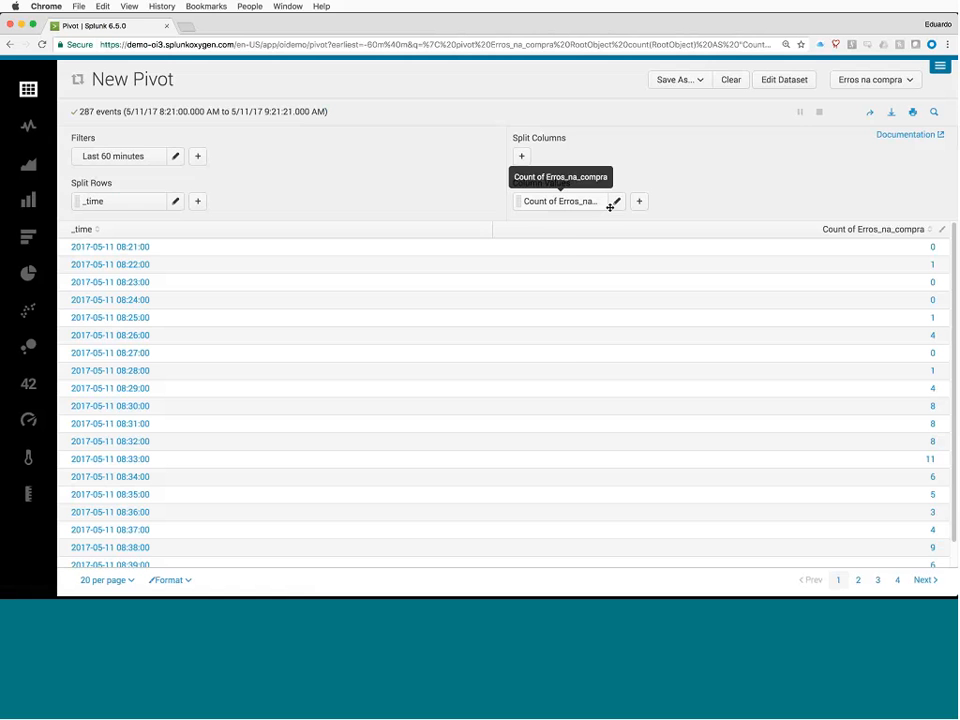
Step: Change the pivot's column value from the event count to the sum of price
click(612, 204)
click(473, 227)
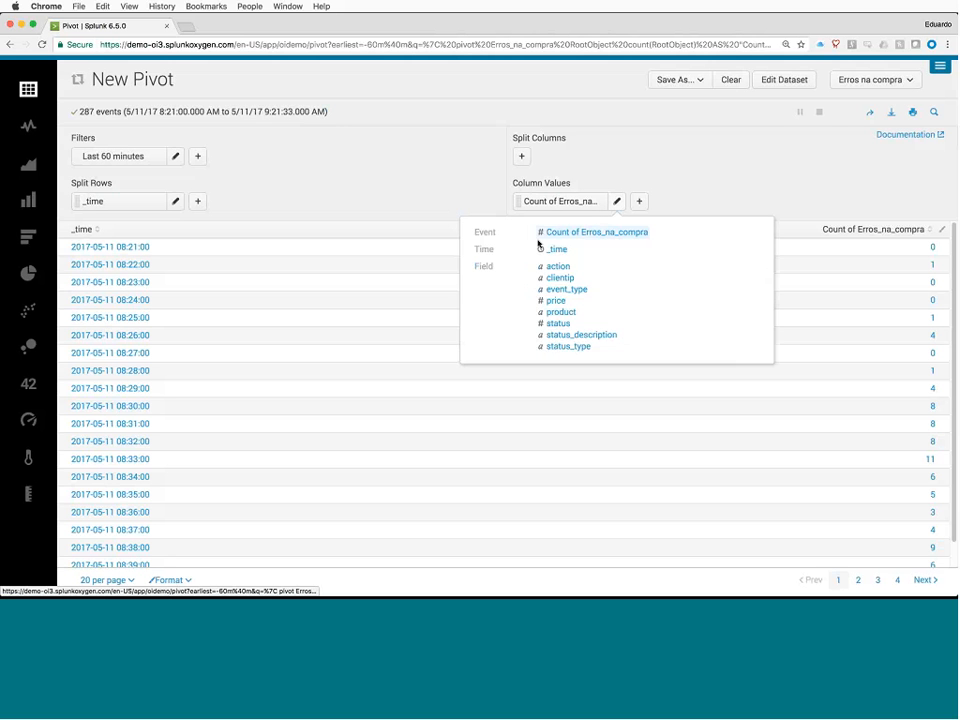
click(555, 300)
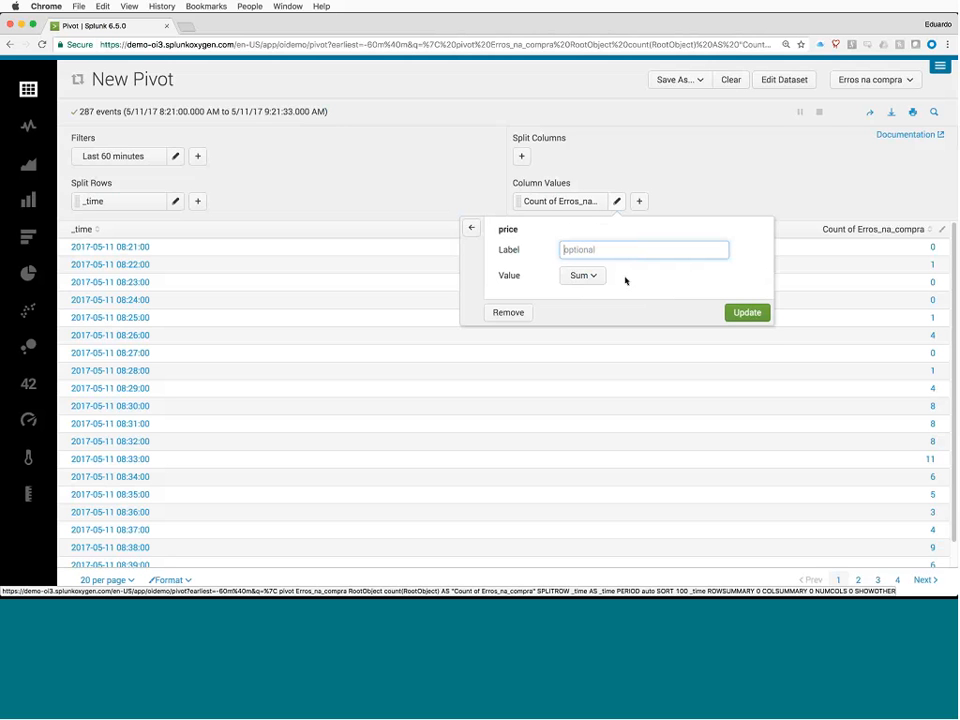
click(757, 313)
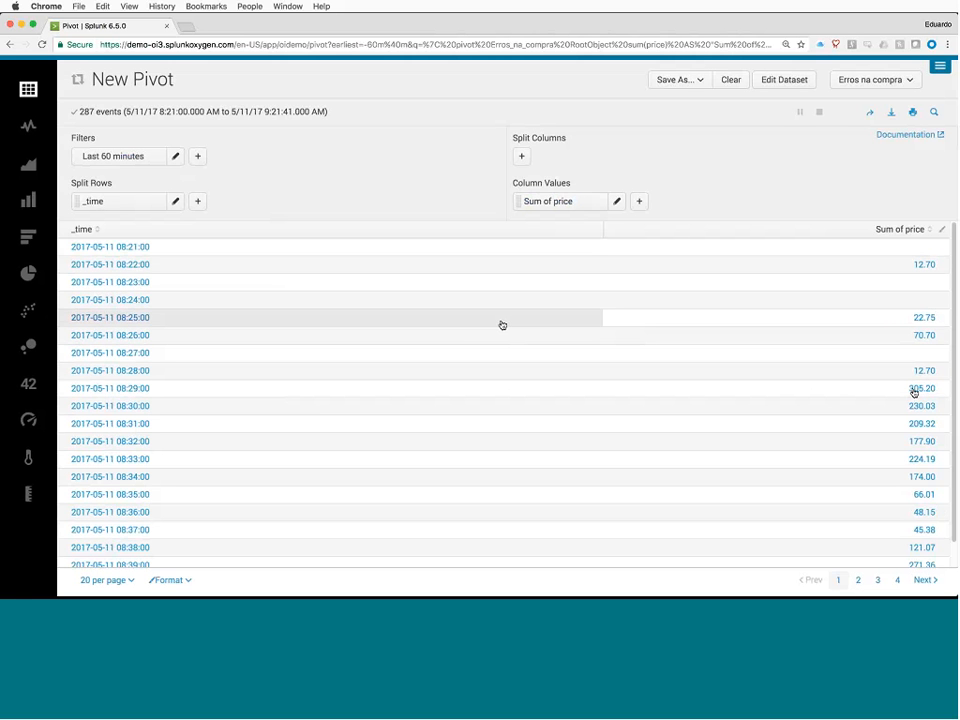
Step: Split the pivot columns by the product field and add the split to the table
click(520, 158)
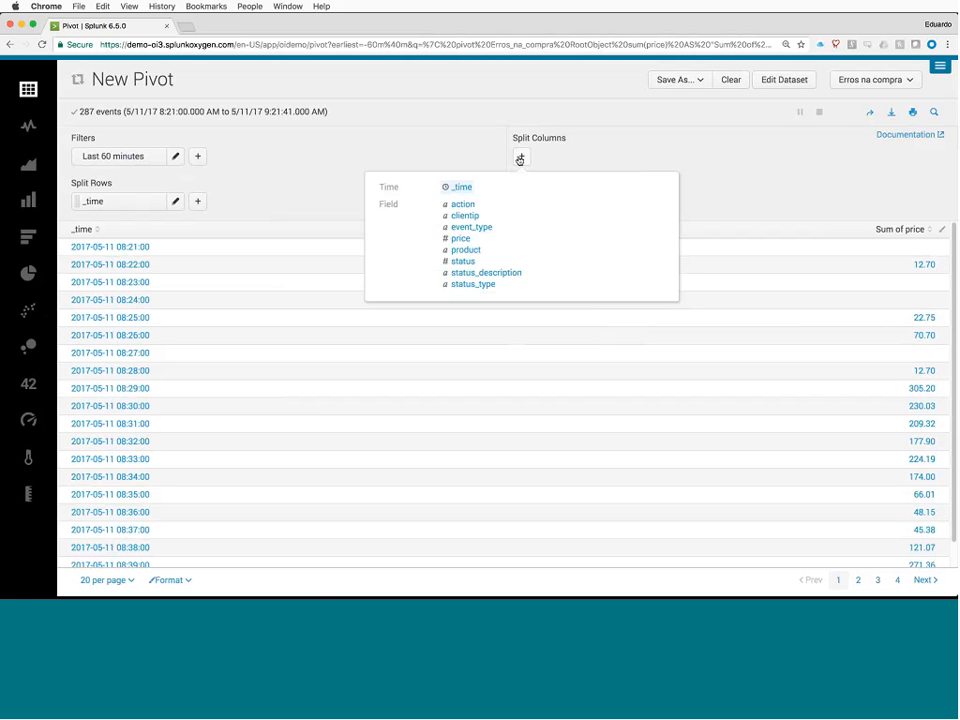
click(467, 250)
click(639, 293)
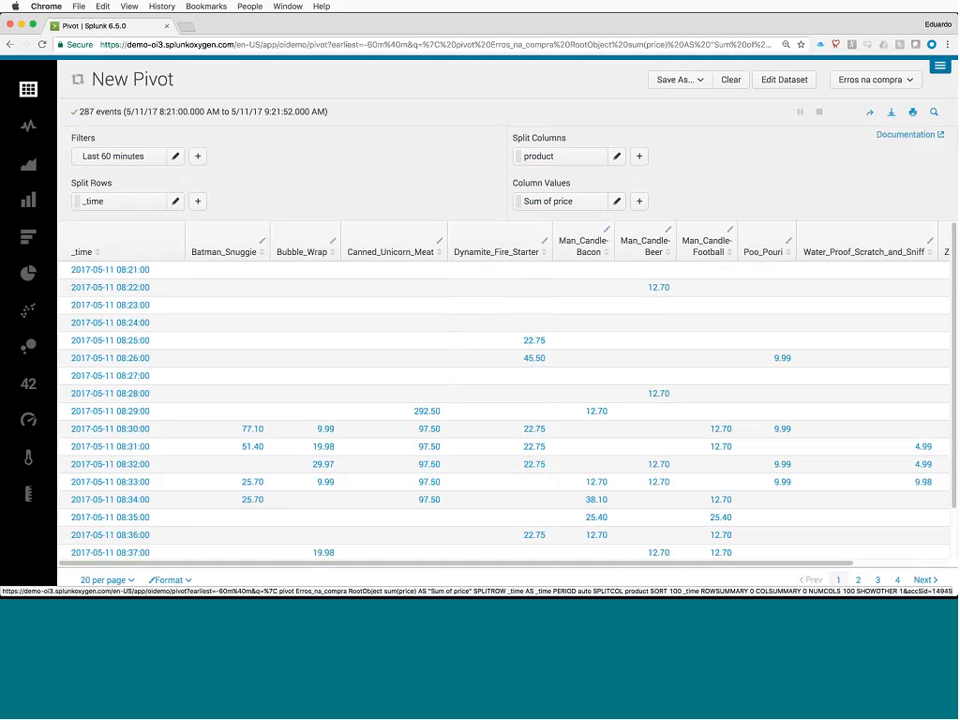
Step: Display the pivot as a column chart with its stack mode set to stacked
click(28, 200)
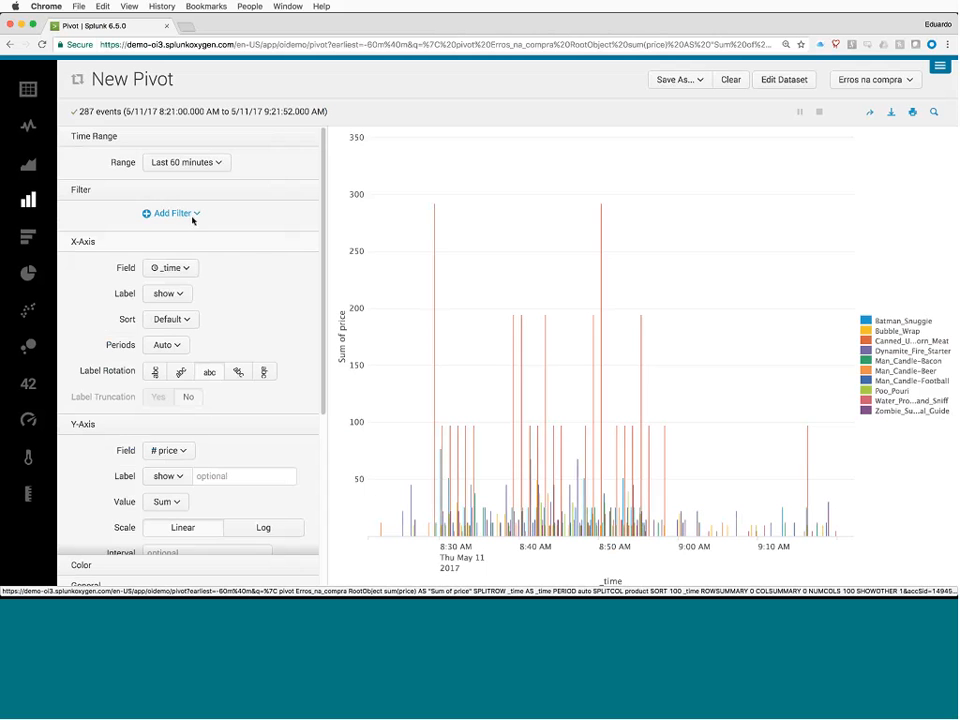
scroll(245, 257, down, 4)
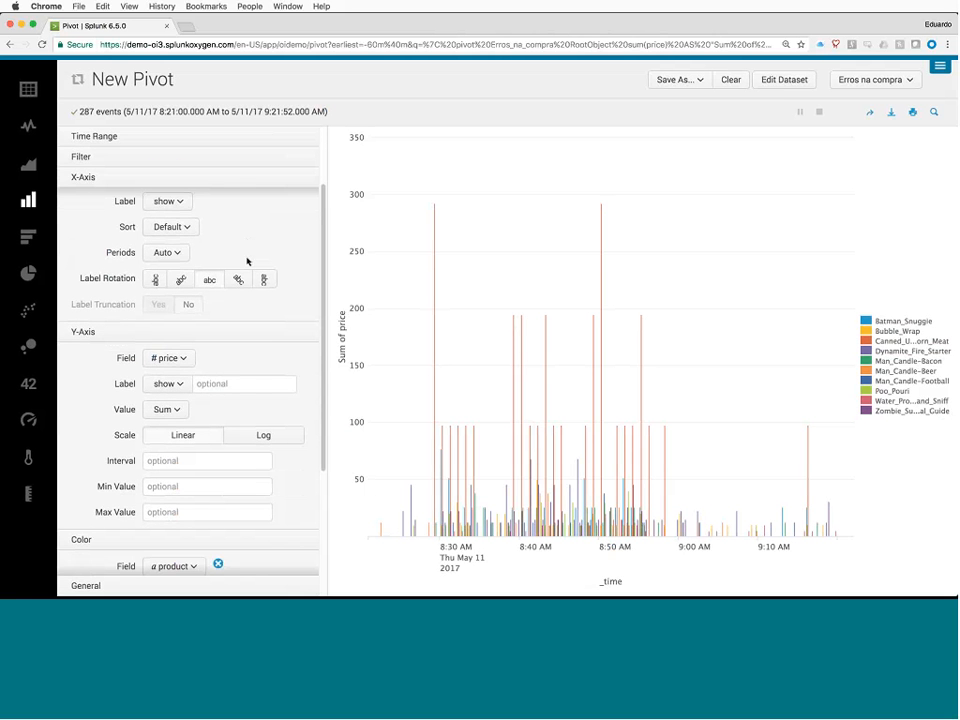
scroll(247, 261, down, 8)
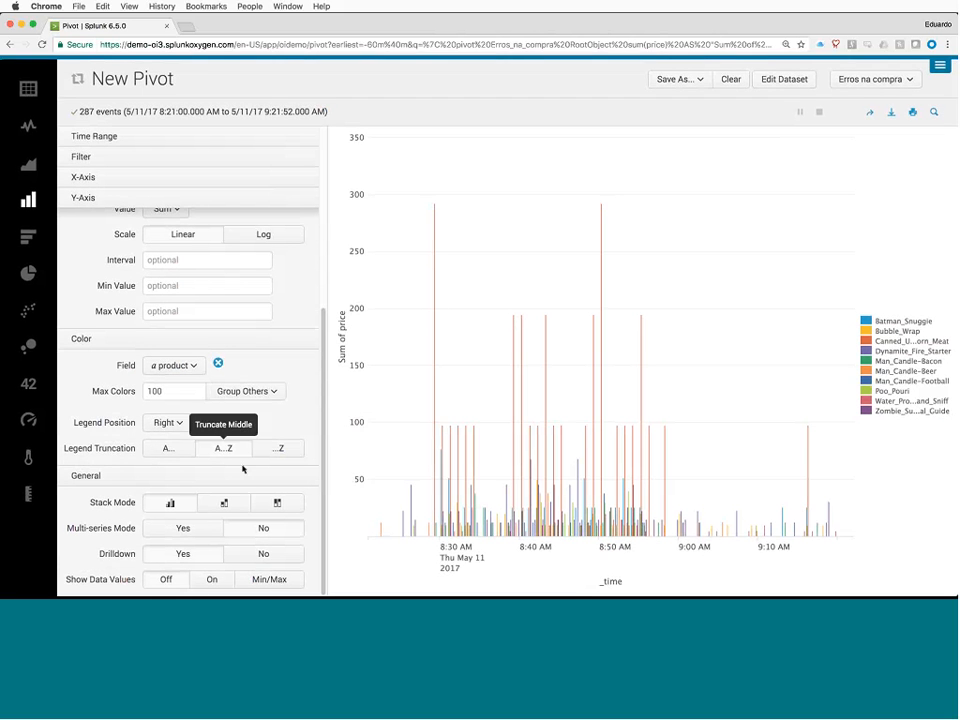
click(224, 503)
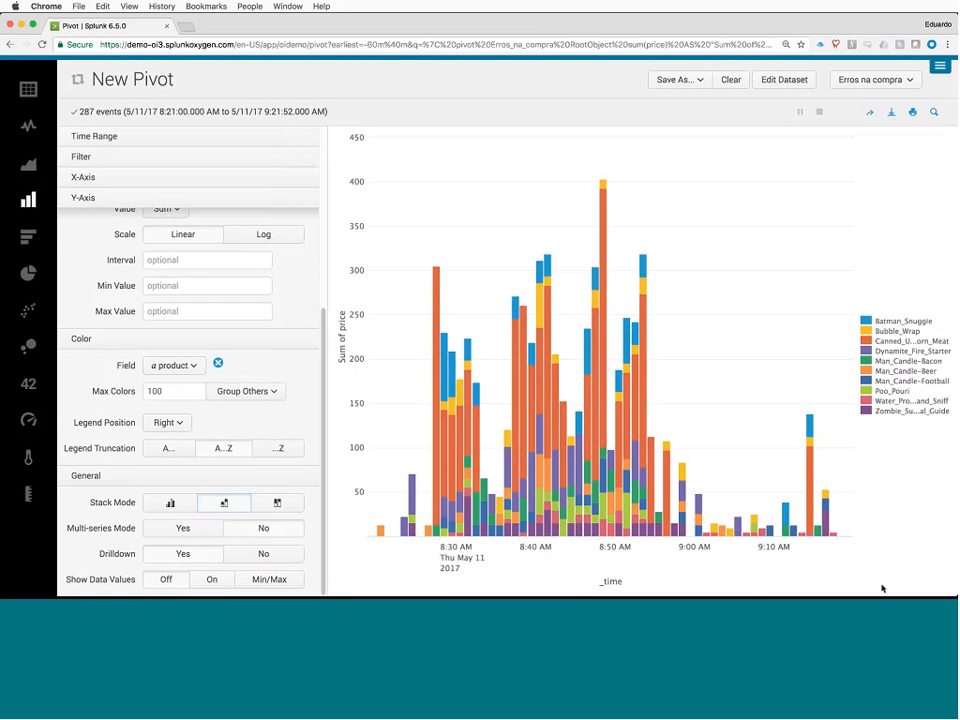
Step: Save the chart as a column chart panel titled "Receita perdida por produto" in the existing "Erros Web" dashboard
click(700, 79)
click(678, 124)
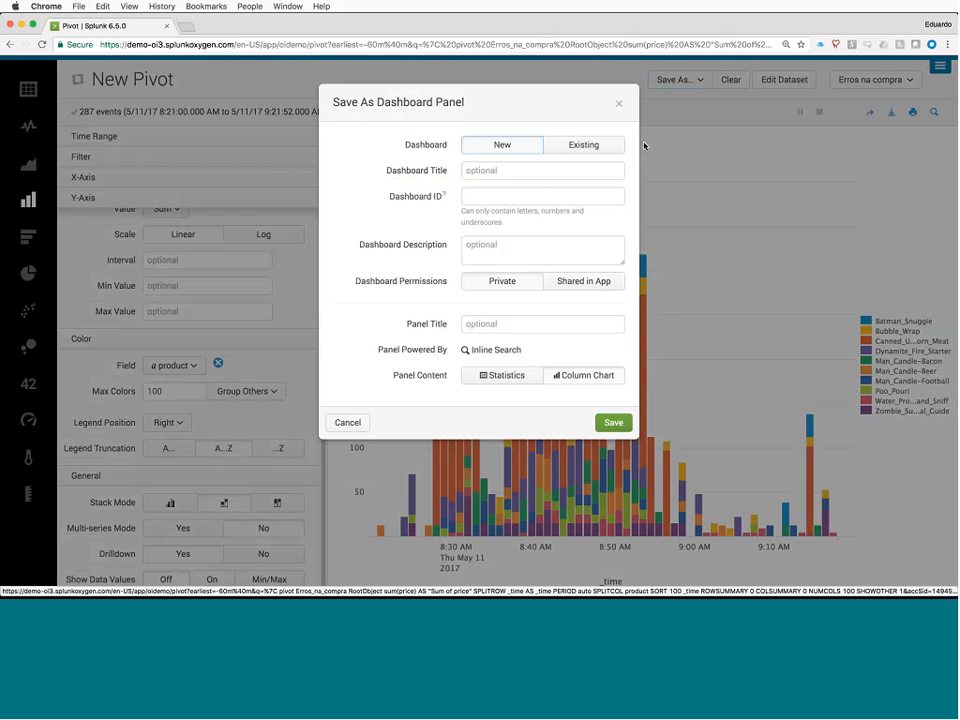
click(590, 147)
click(579, 176)
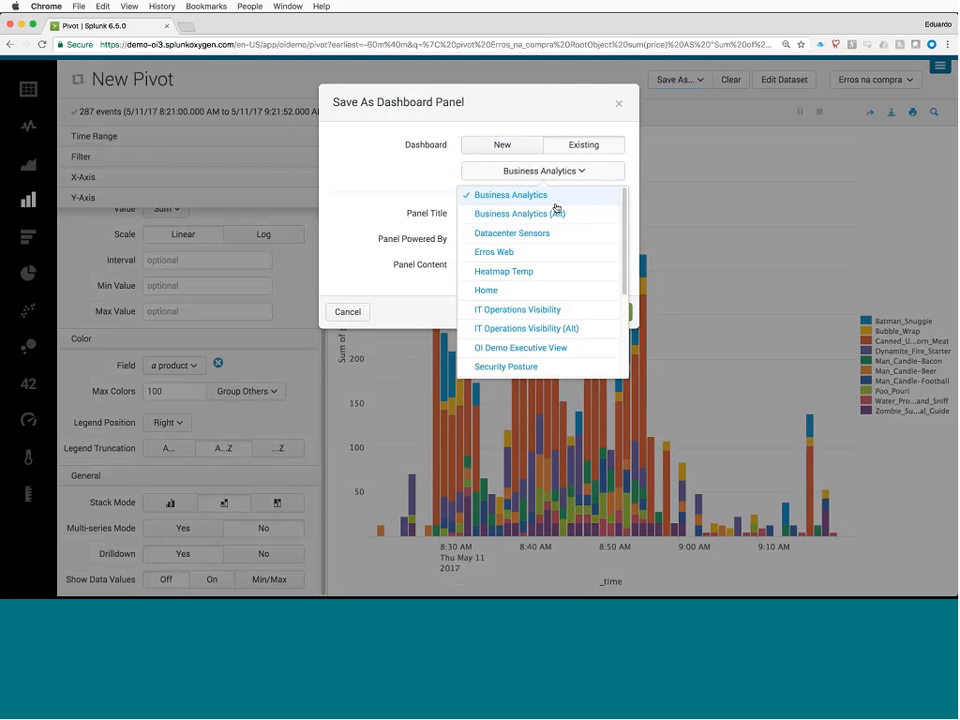
click(521, 252)
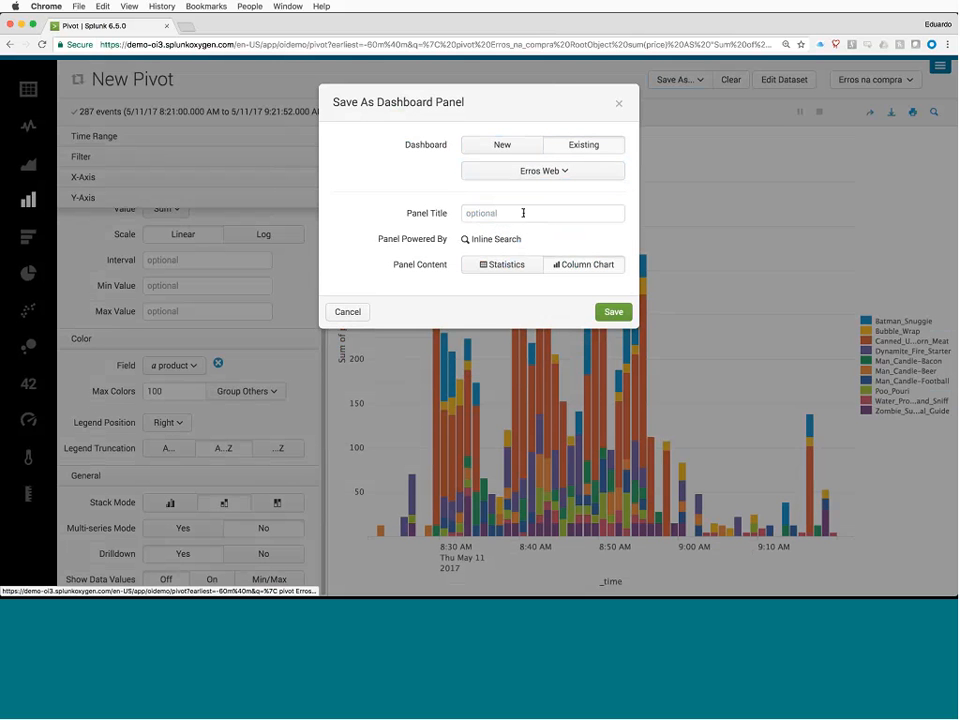
click(523, 213)
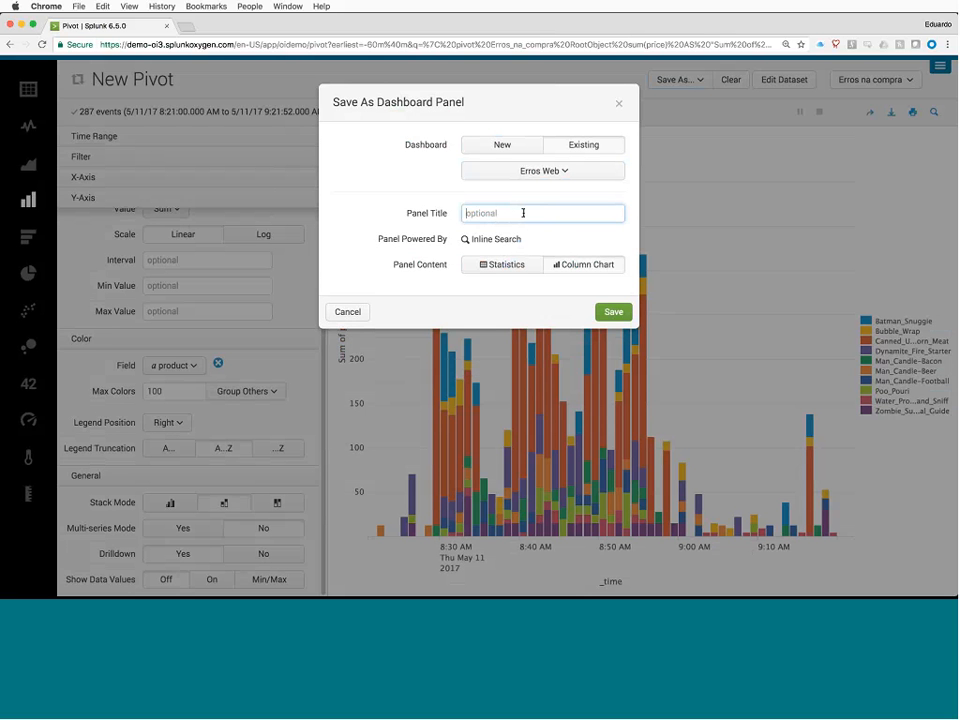
text(Receita perdida por produto)
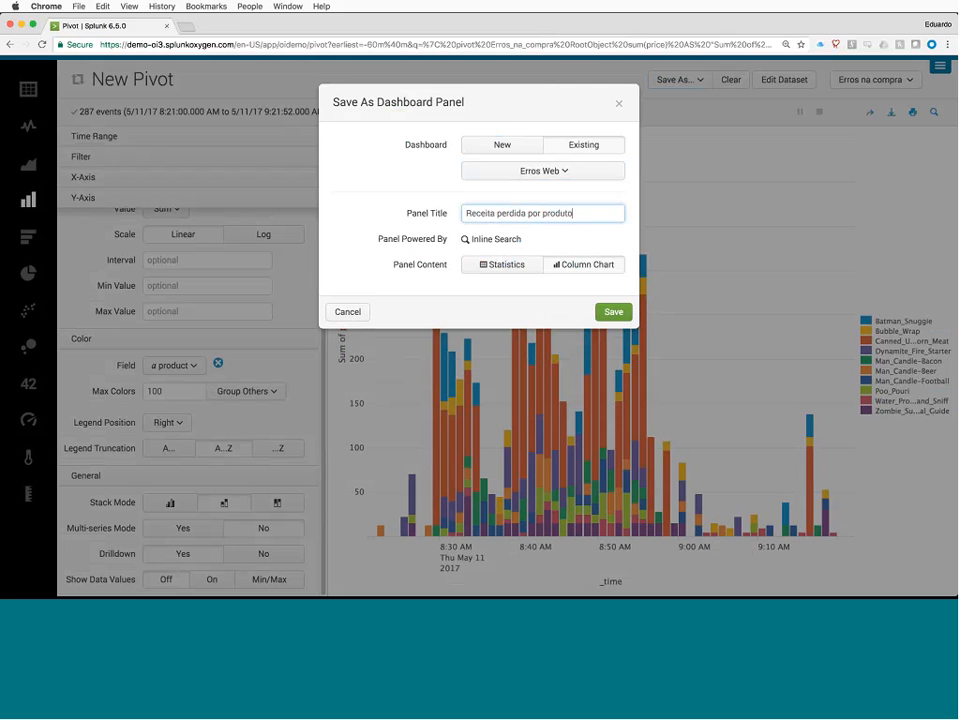
click(613, 312)
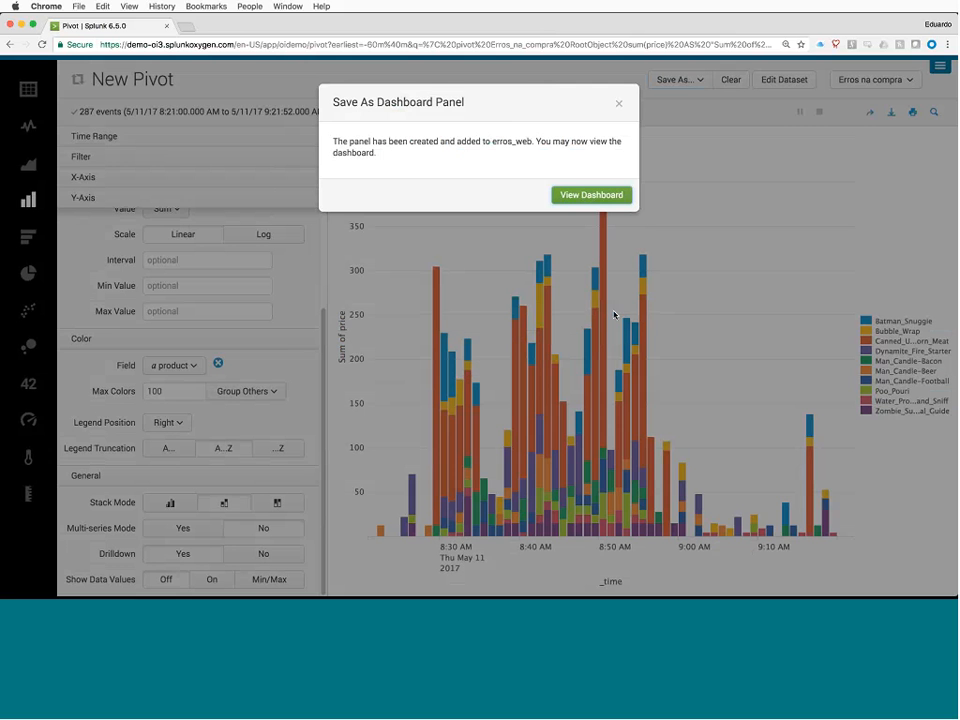
Step: Open the "Erros Web" dashboard and review its panels, including the added lost-revenue chart
click(591, 195)
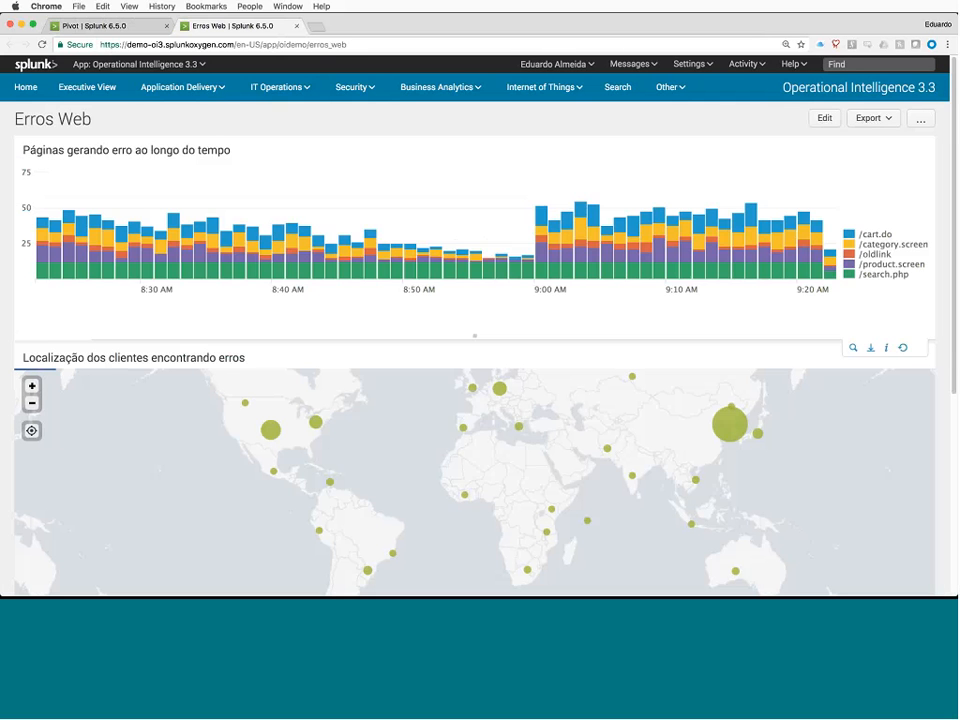
scroll(645, 318, down, 7)
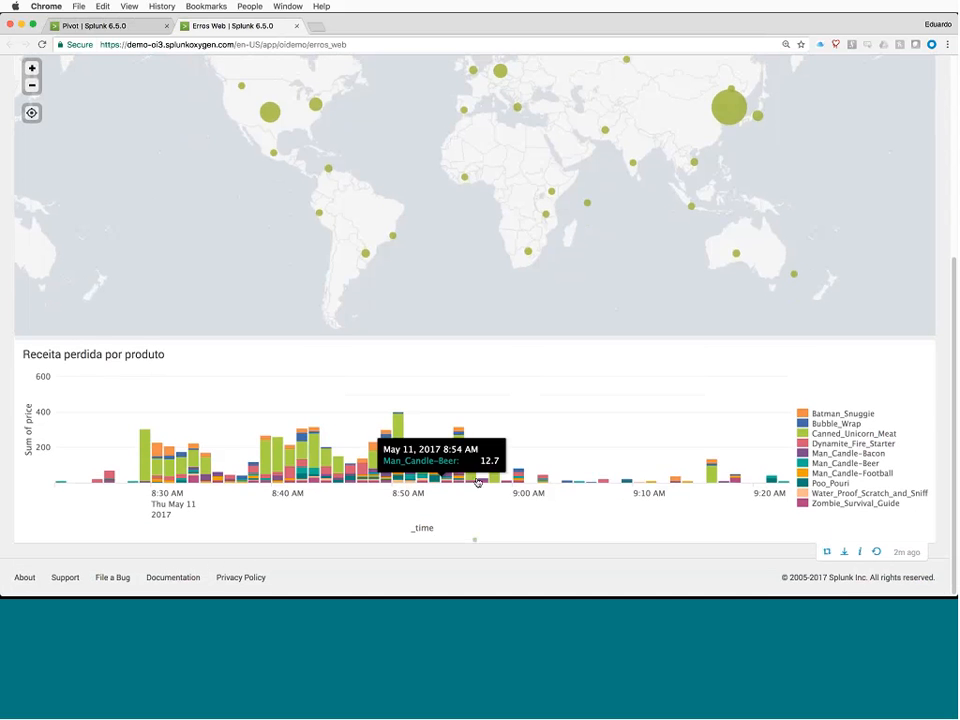
scroll(666, 407, up, 7)
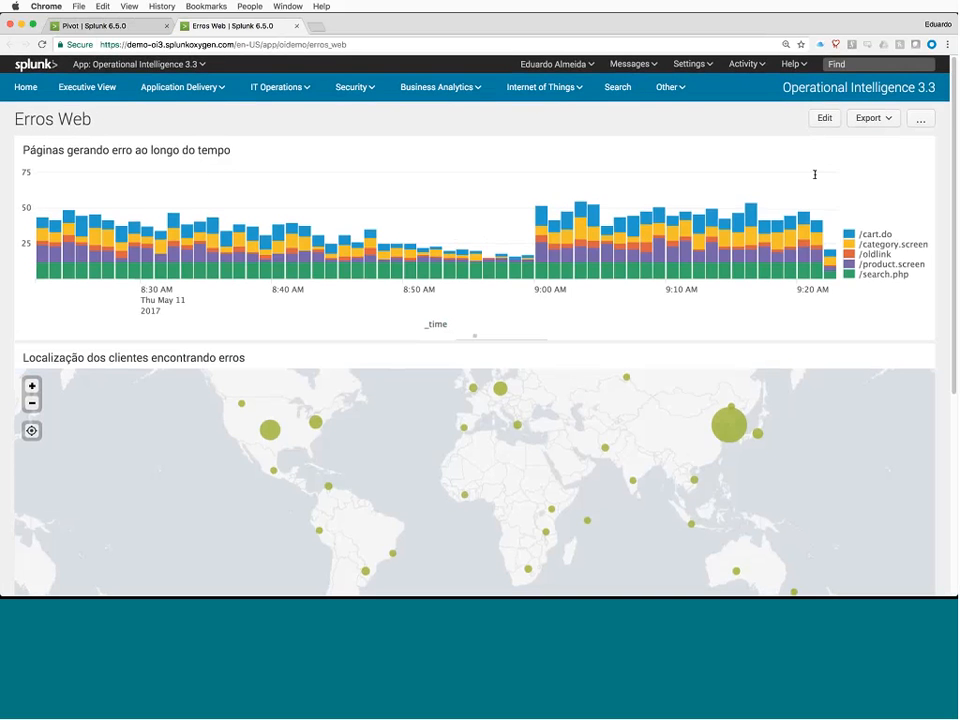
Step: Edit the dashboard layout to place "Receita perdida por produto" beside "Páginas gerando erro ao longo do tempo", and save it
click(824, 118)
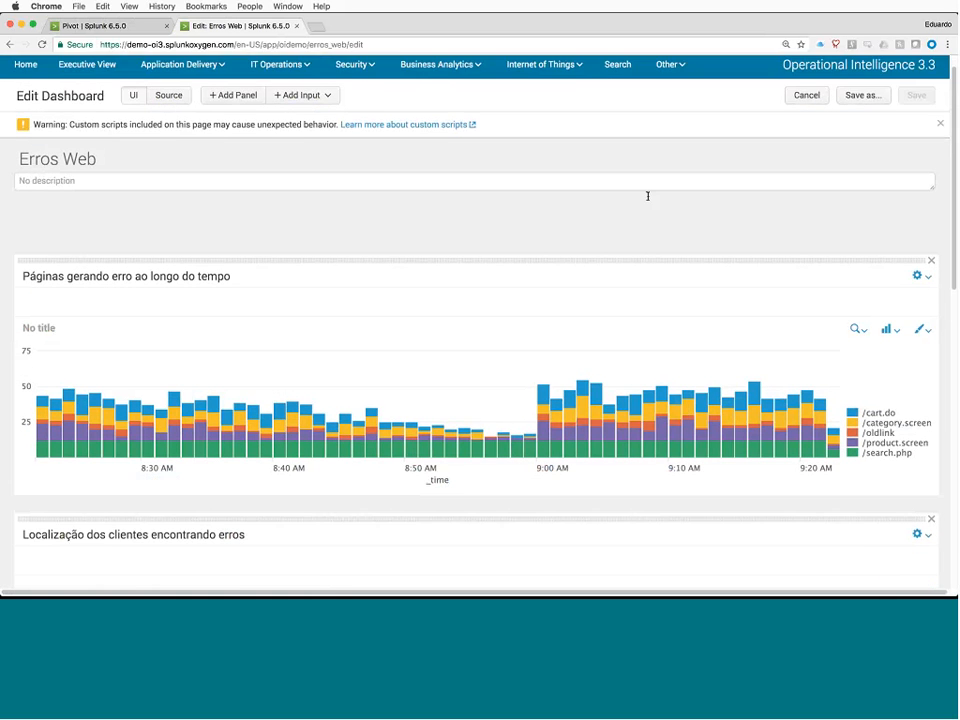
scroll(648, 200, down, 1)
scroll(648, 200, down, 10)
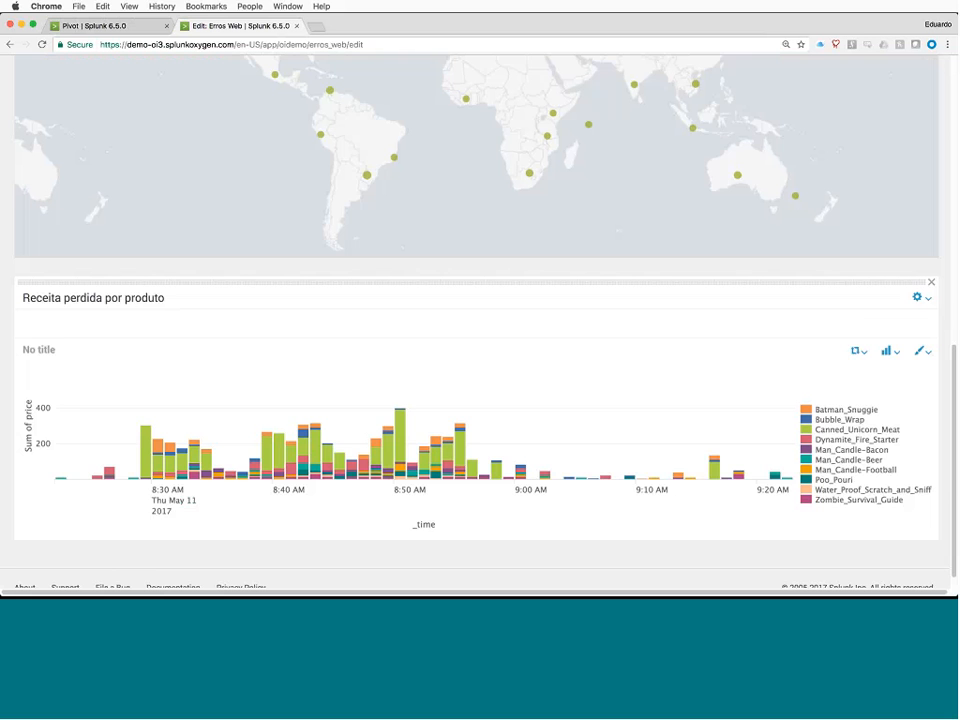
drag(672, 283, 735, 330)
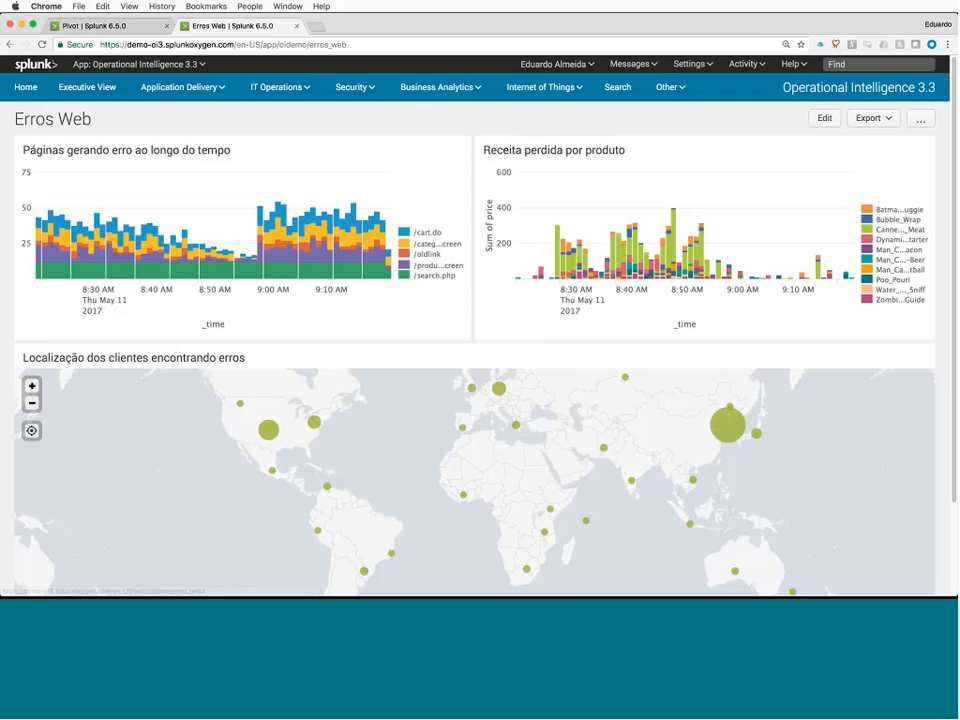
Step: Drill down from the marker on Brazil's east coast in the client-location map to its underlying events
scroll(628, 369, down, 3)
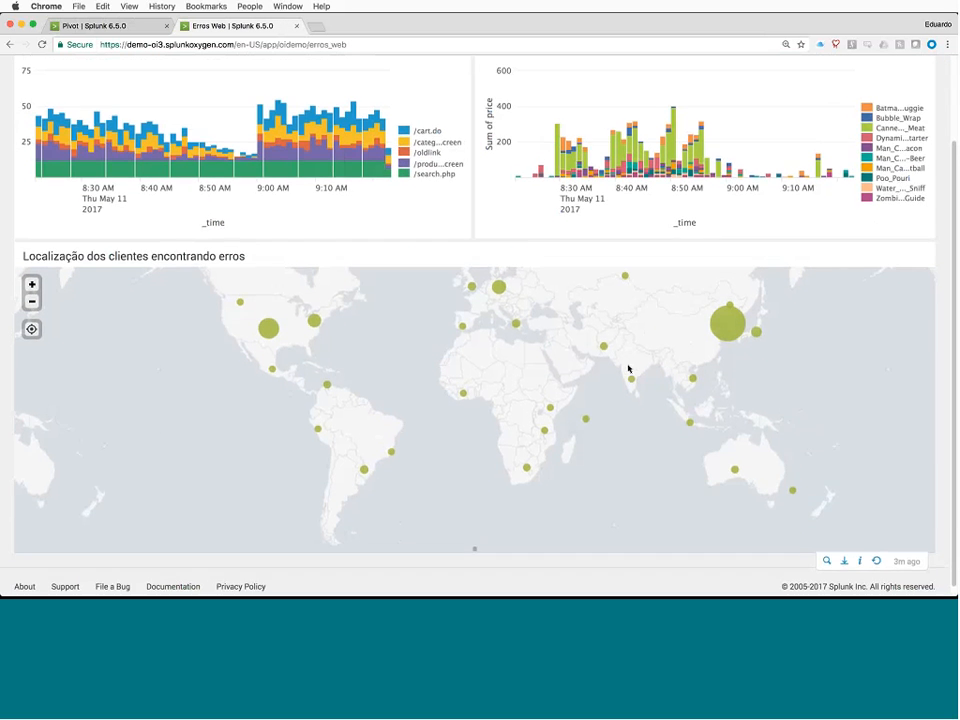
mouse_move(392, 447)
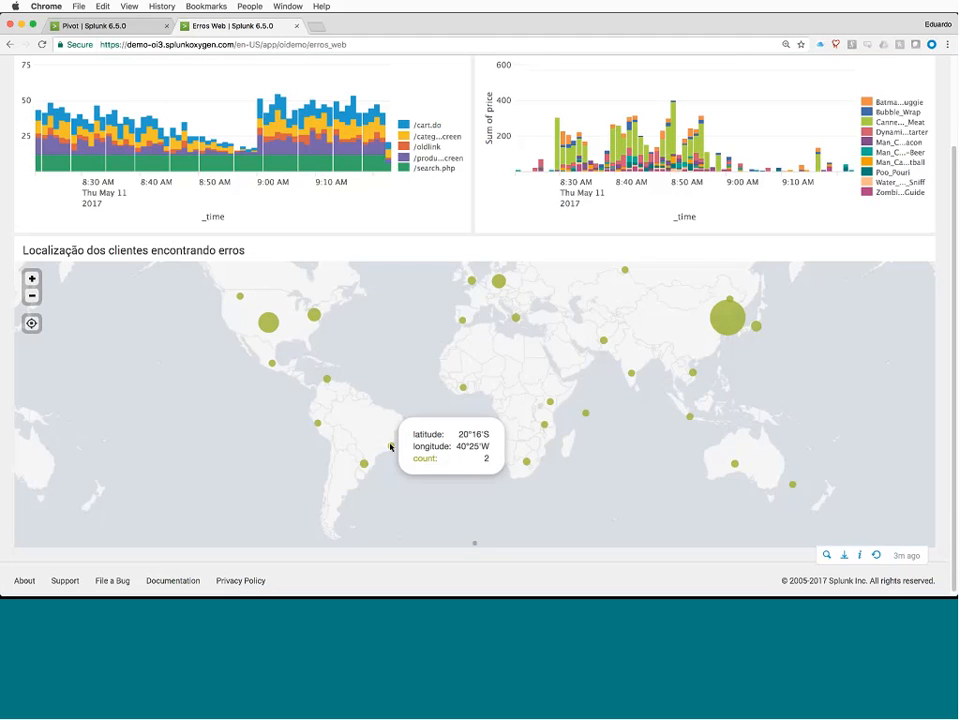
click(391, 447)
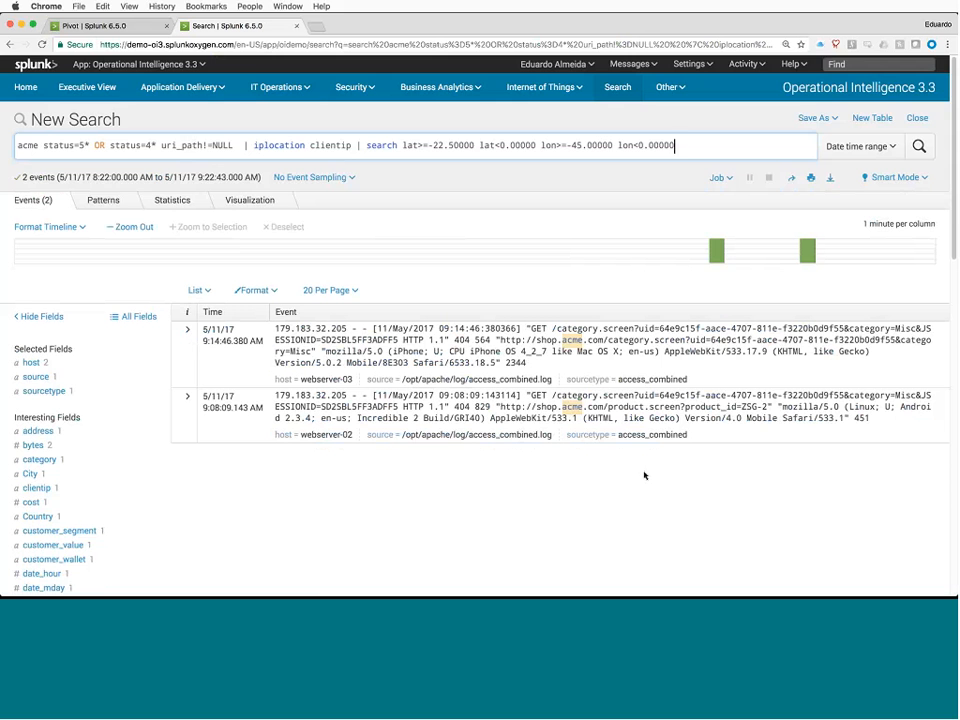
Step: Inspect the values of the City field for the drilled-down error events, and close the field summary
scroll(310, 447, down, 2)
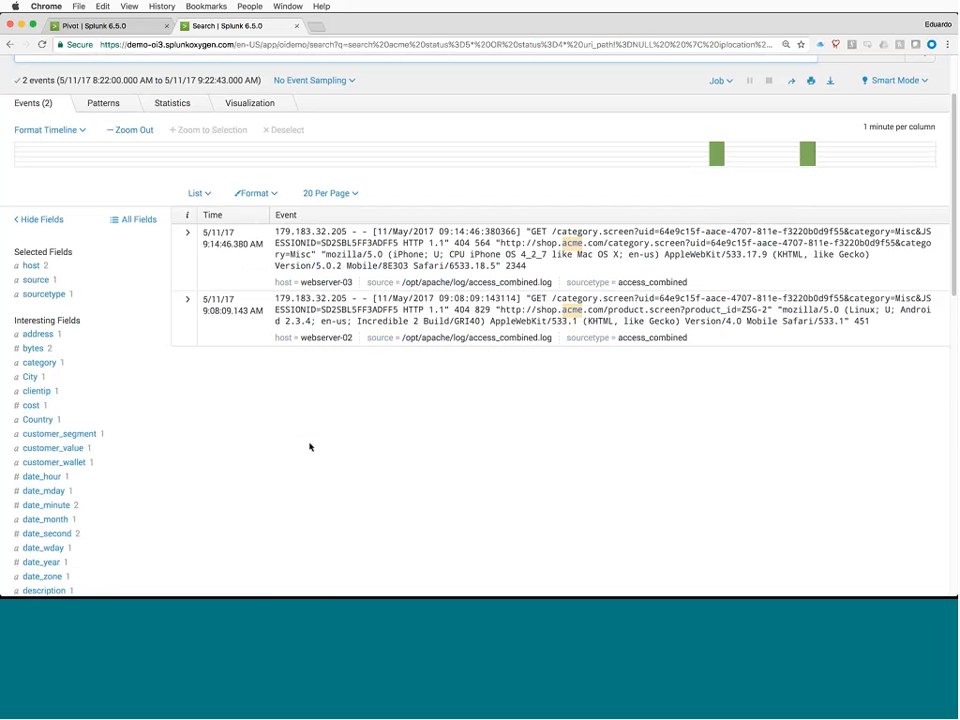
click(31, 377)
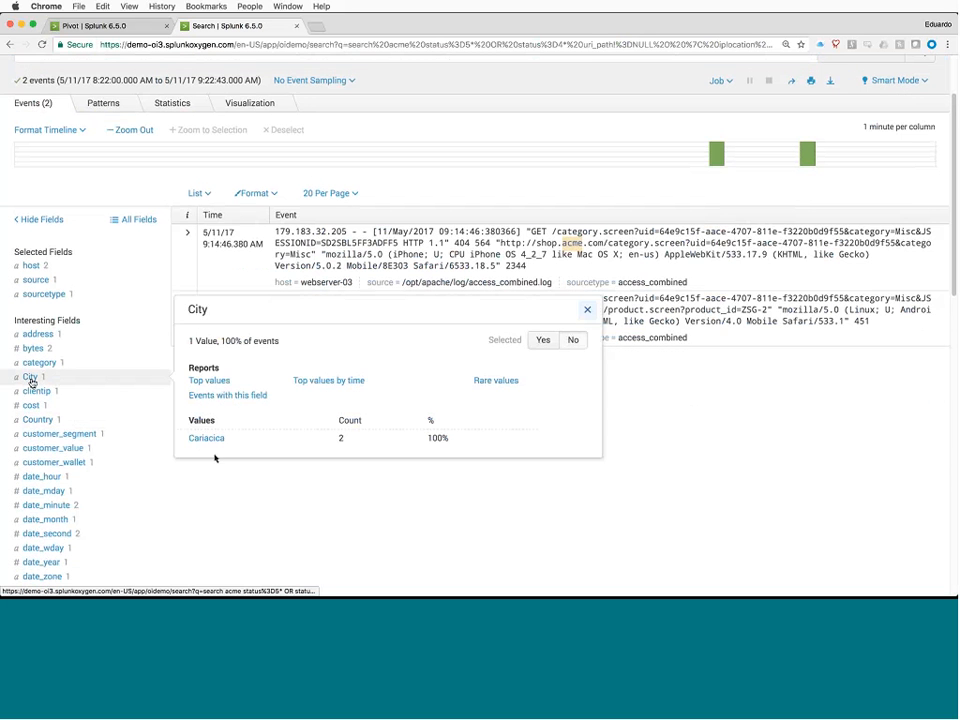
click(587, 311)
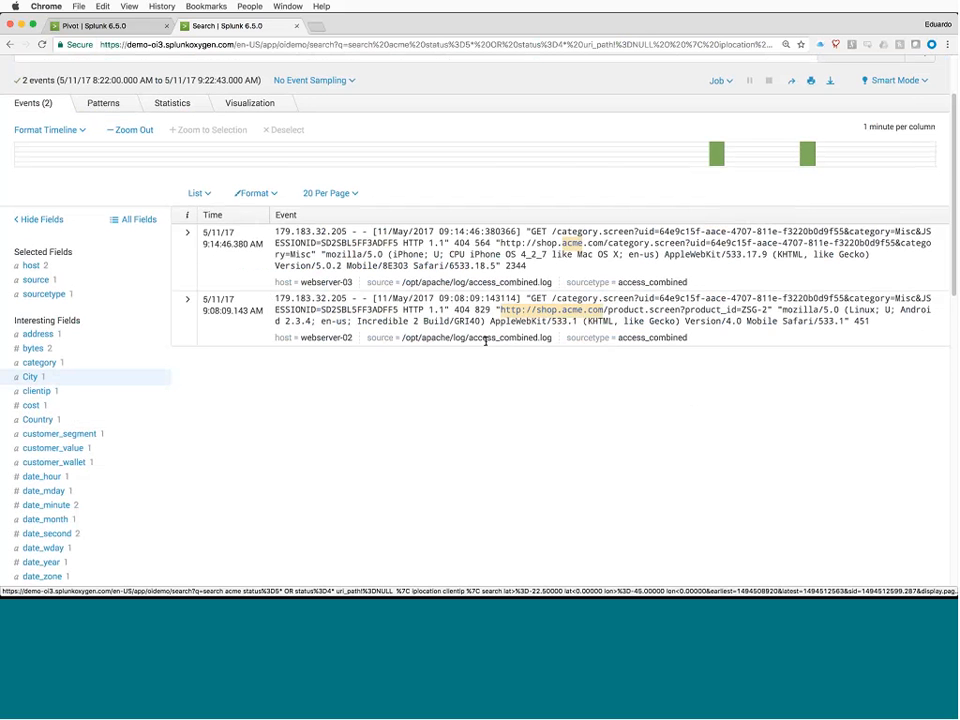
Step: Inspect the values of the Region field for the same events, and close its summary
scroll(60, 422, down, 5)
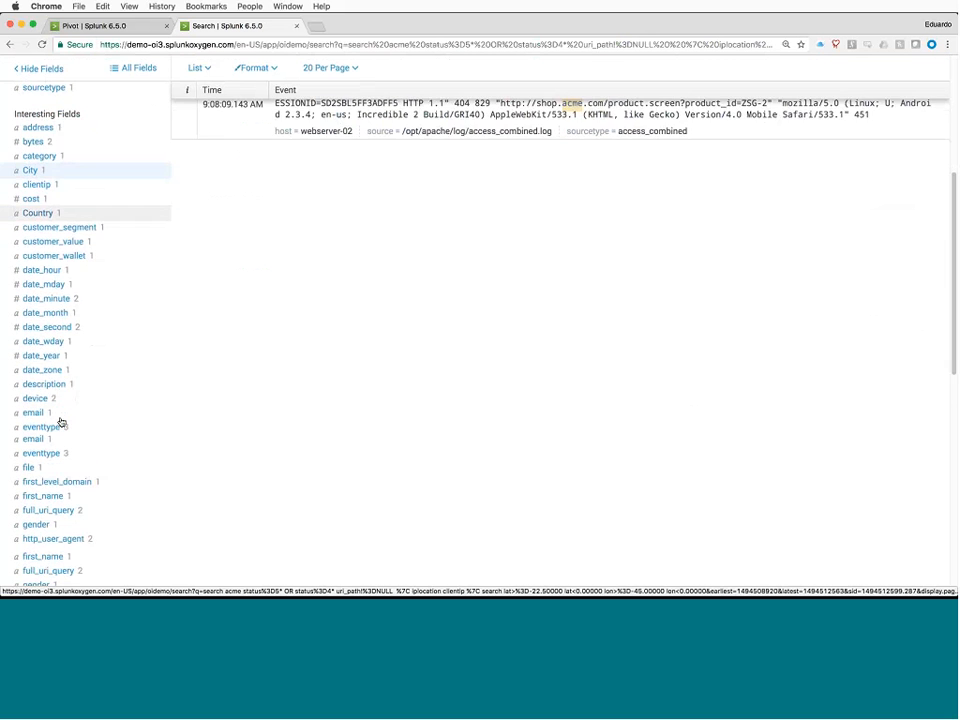
scroll(60, 422, down, 5)
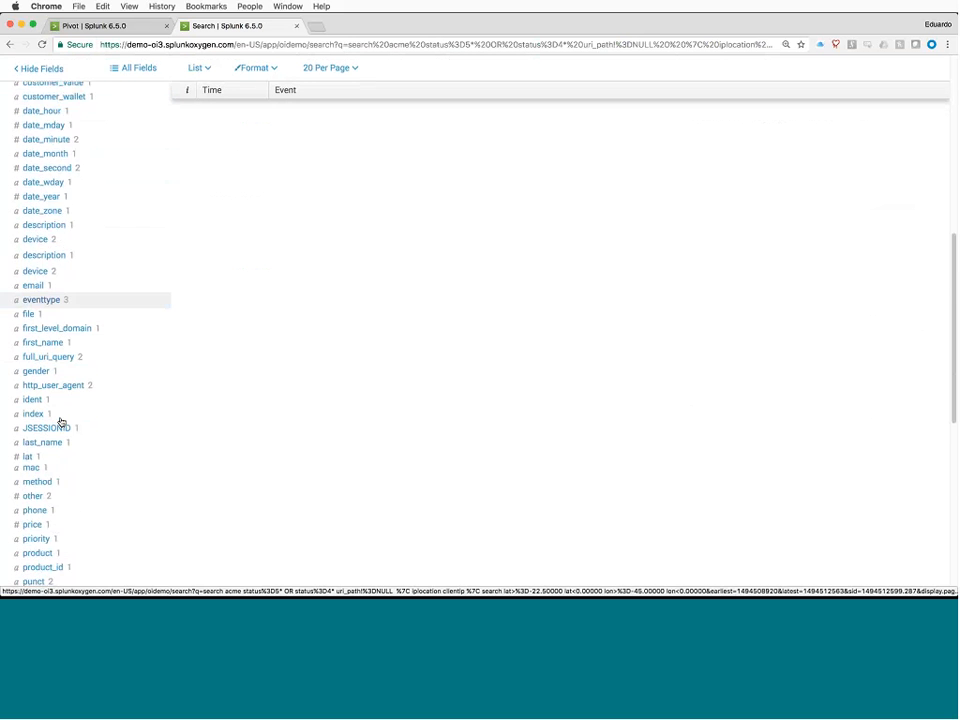
scroll(60, 422, down, 2)
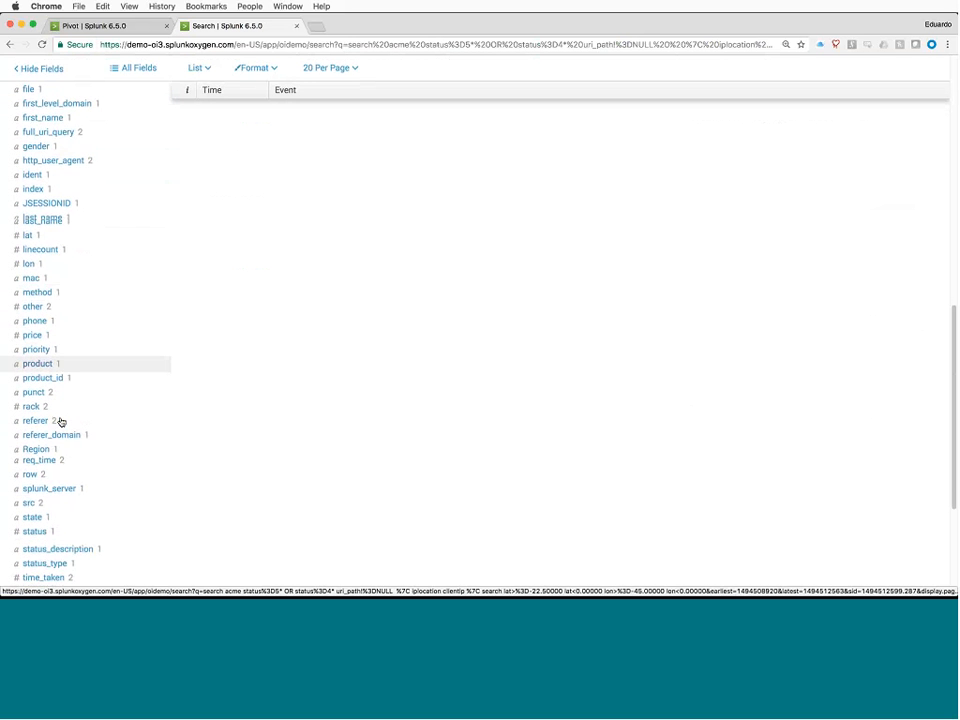
click(40, 450)
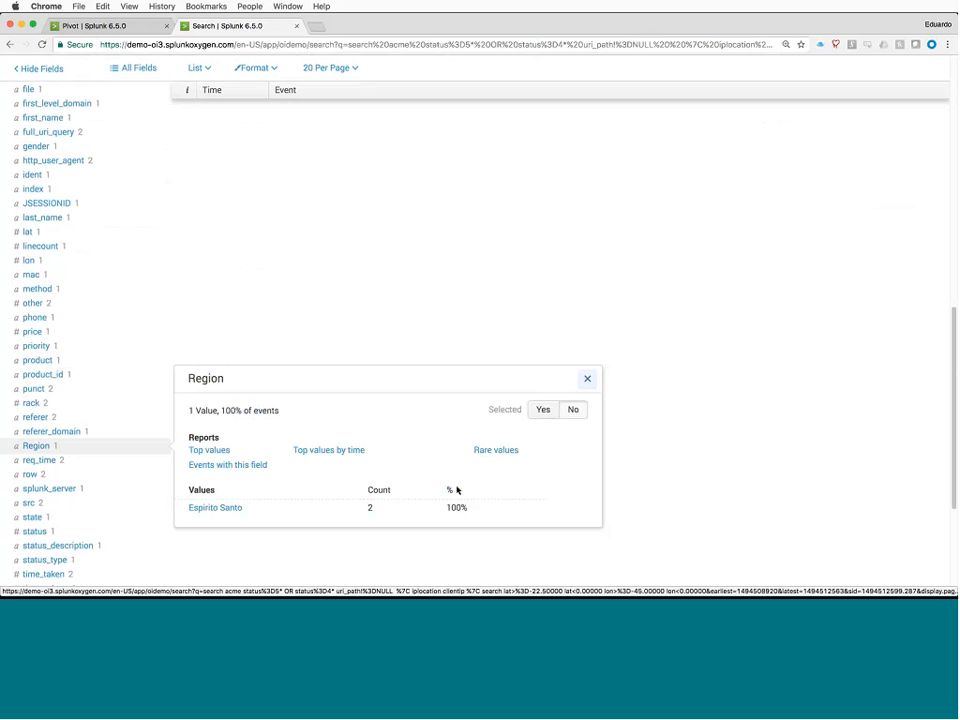
click(588, 378)
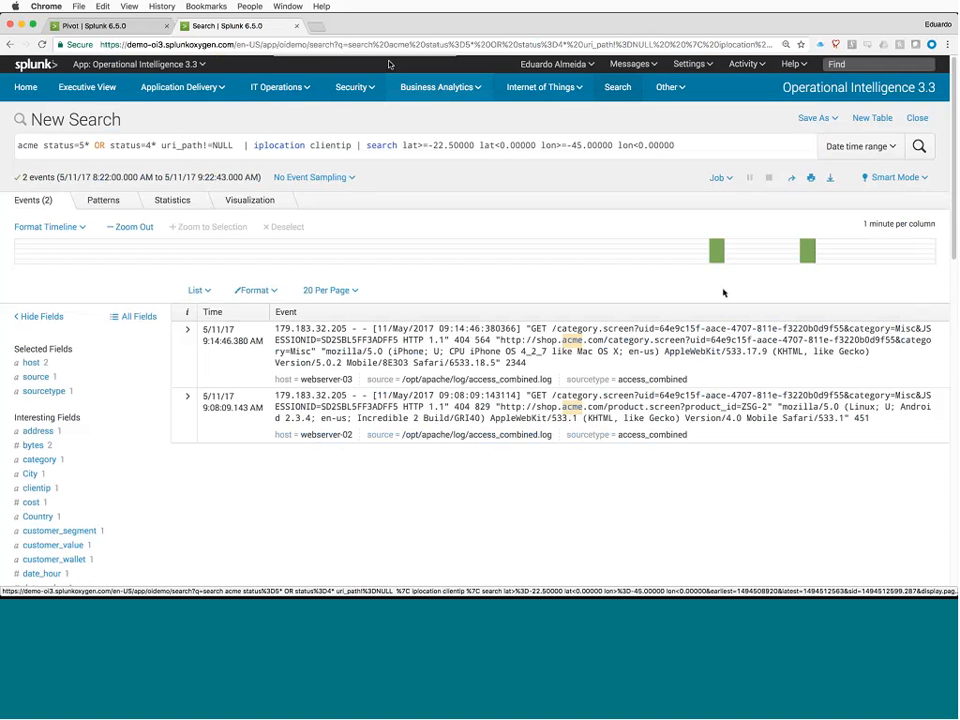
Step: Close the drilldown search tab and dismiss the panel-creation confirmation over the pivot
click(296, 25)
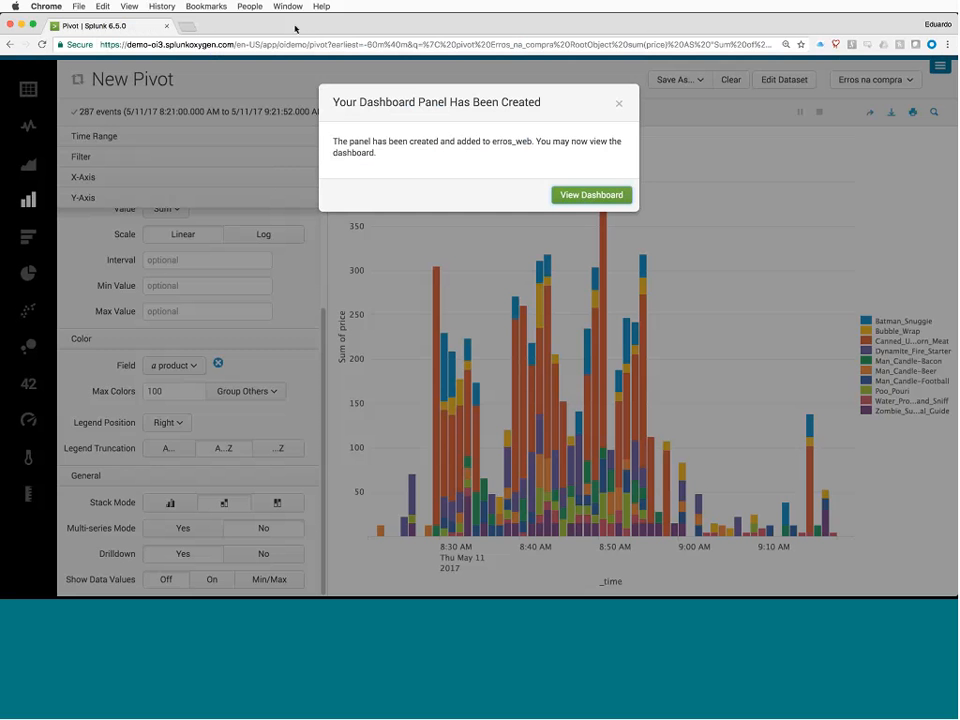
click(619, 103)
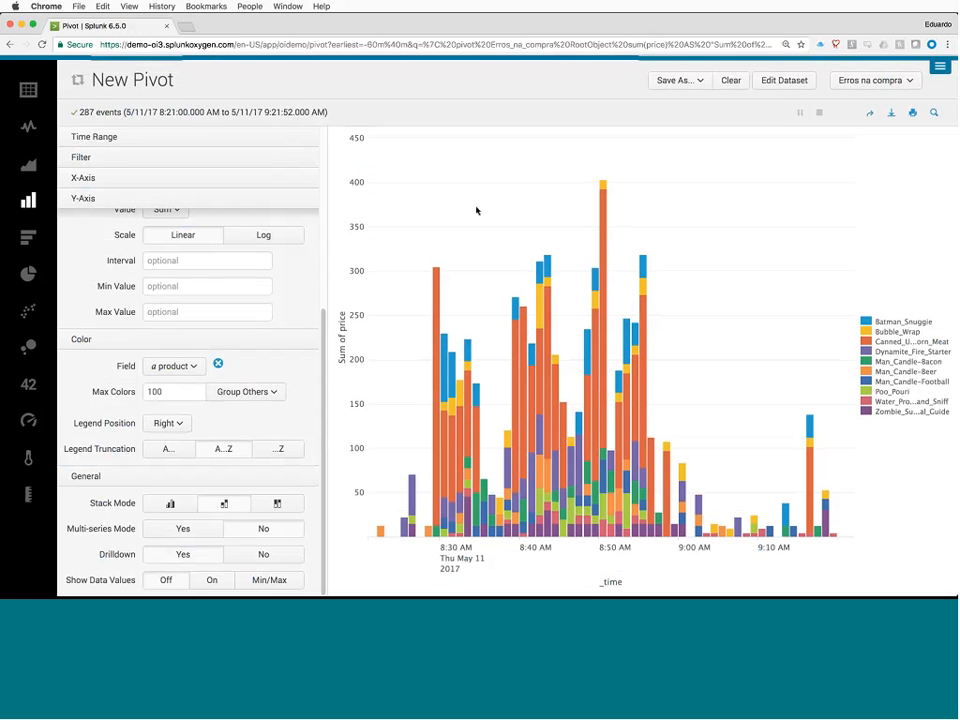
click(940, 67)
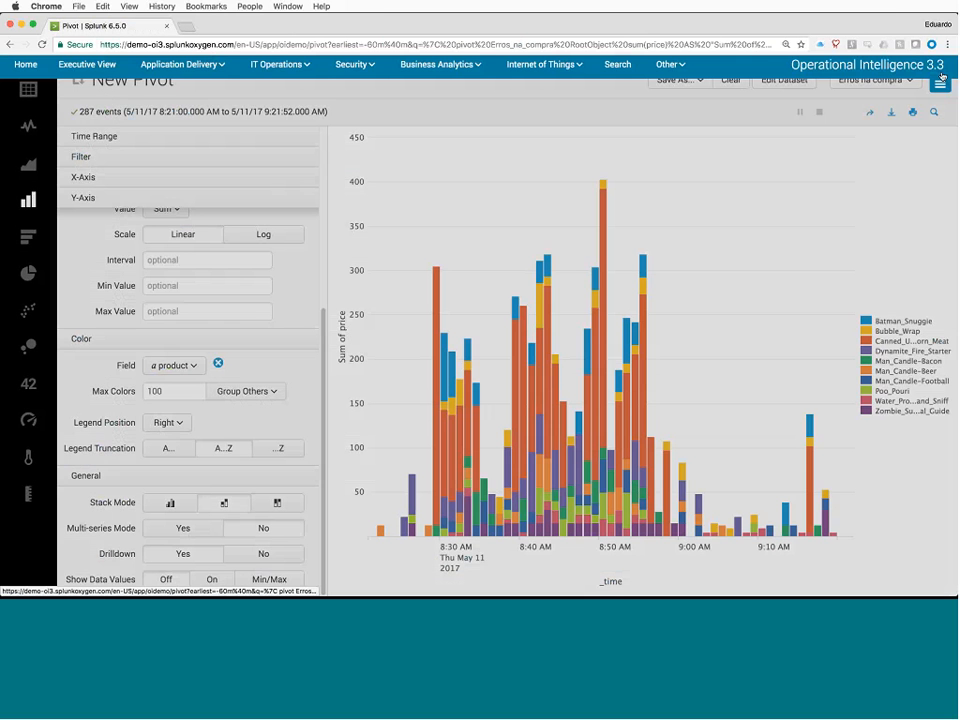
click(942, 78)
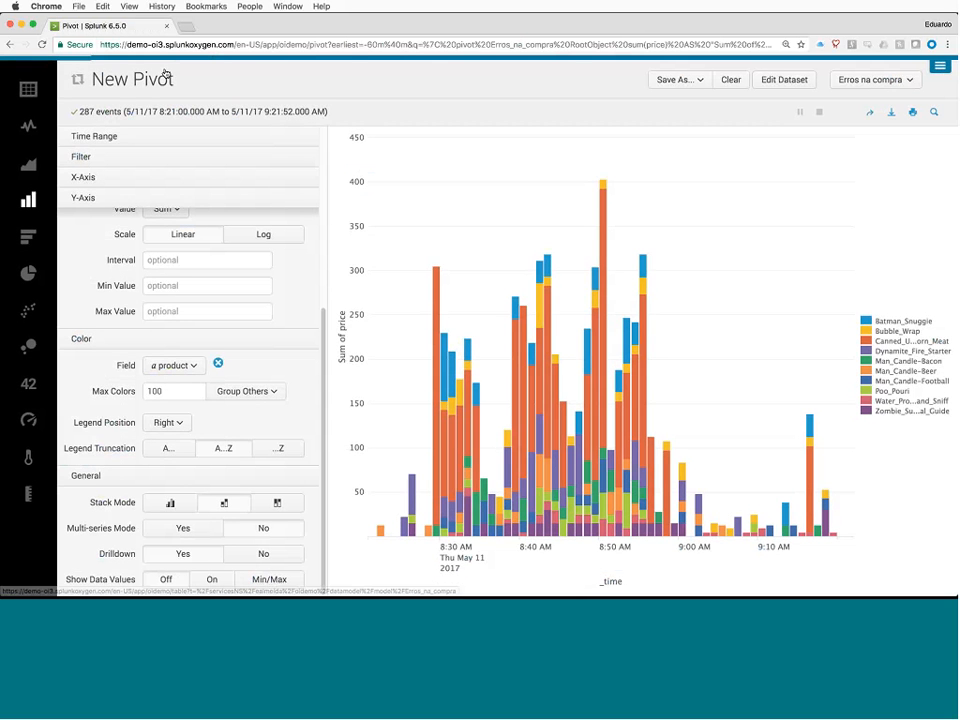
click(222, 44)
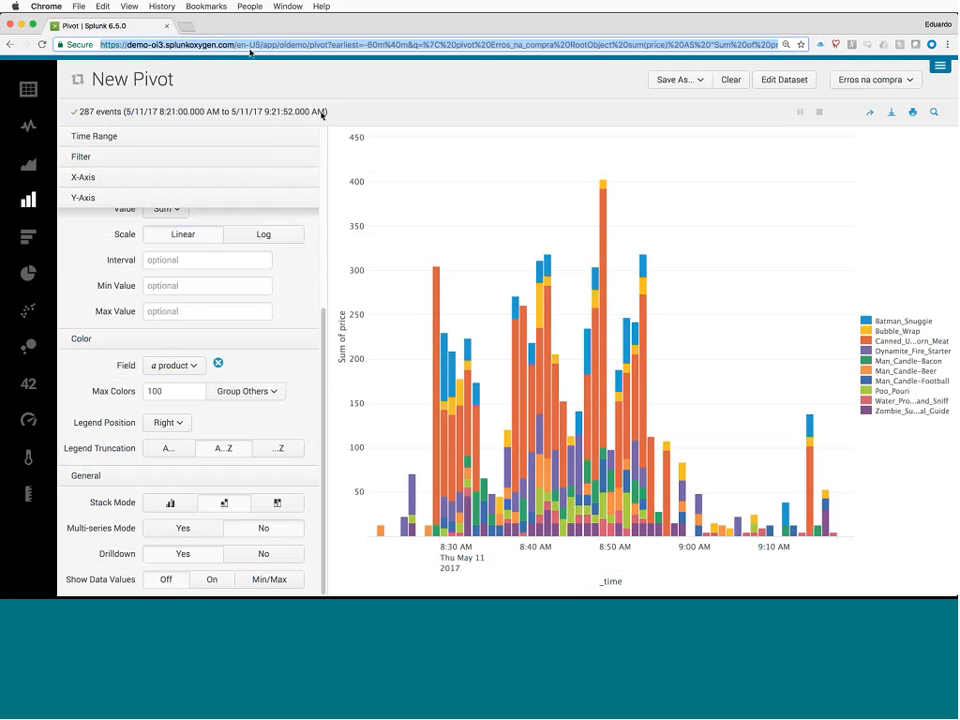
key(Right)
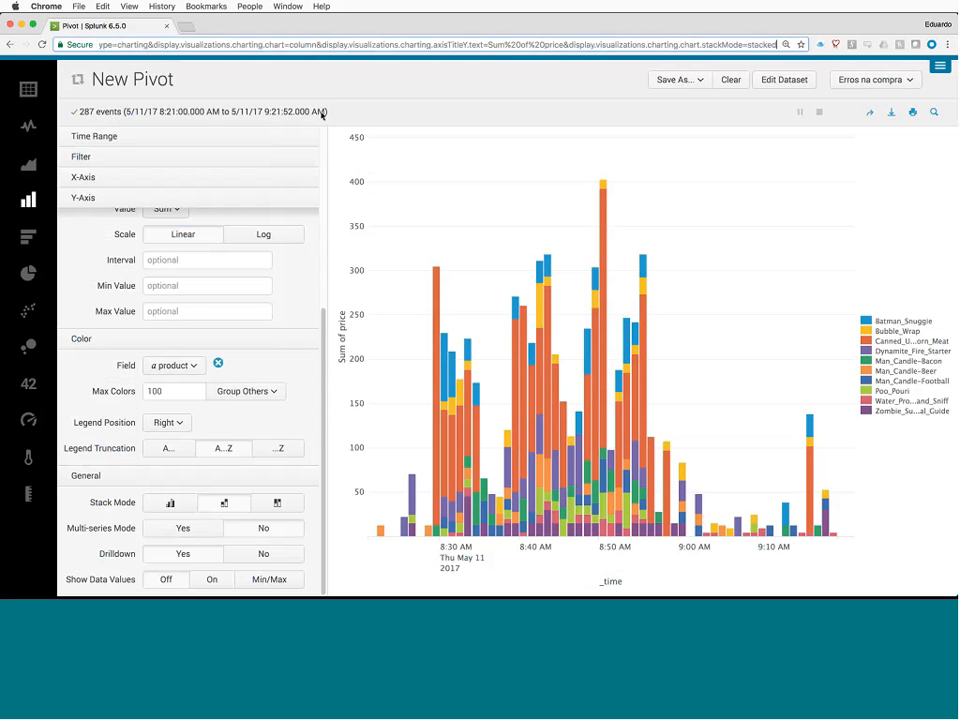
Step: Leave the pivot and load the home page of demo-oi3.splunkoxygen.com
key(alt+BackSpace)
key(alt+BackSpace)
key(alt+BackSpace)
key(alt+BackSpace)
key(alt+BackSpace)
key(alt+BackSpace)
key(alt+BackSpace)
key(alt+BackSpace)
key(alt+BackSpace)
key(alt+BackSpace)
key(alt+BackSpace)
key(alt+BackSpace)
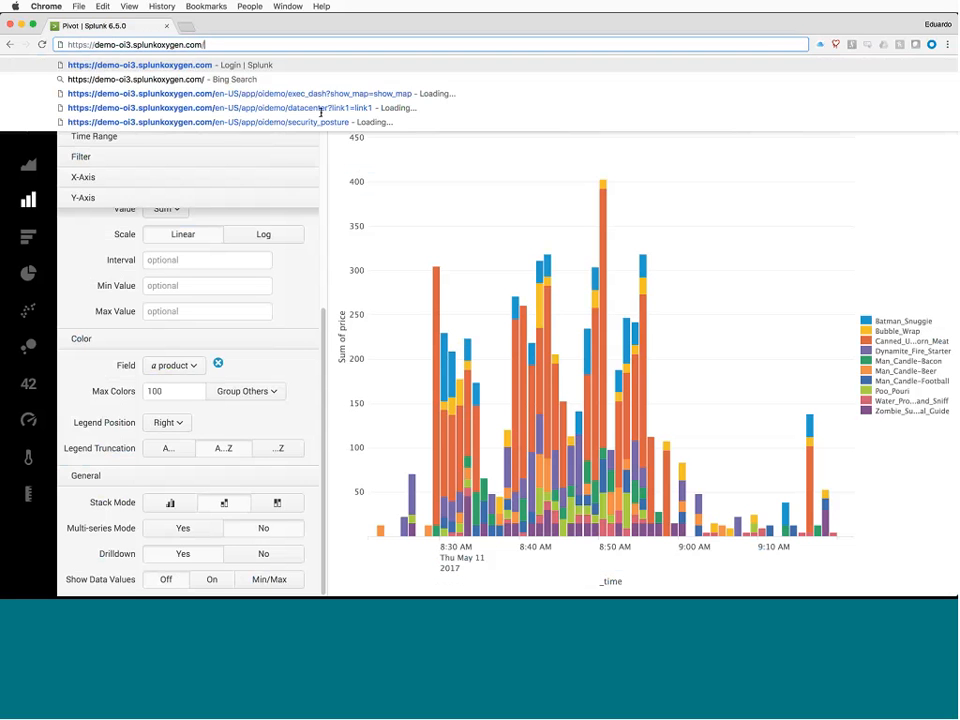
key(Return)
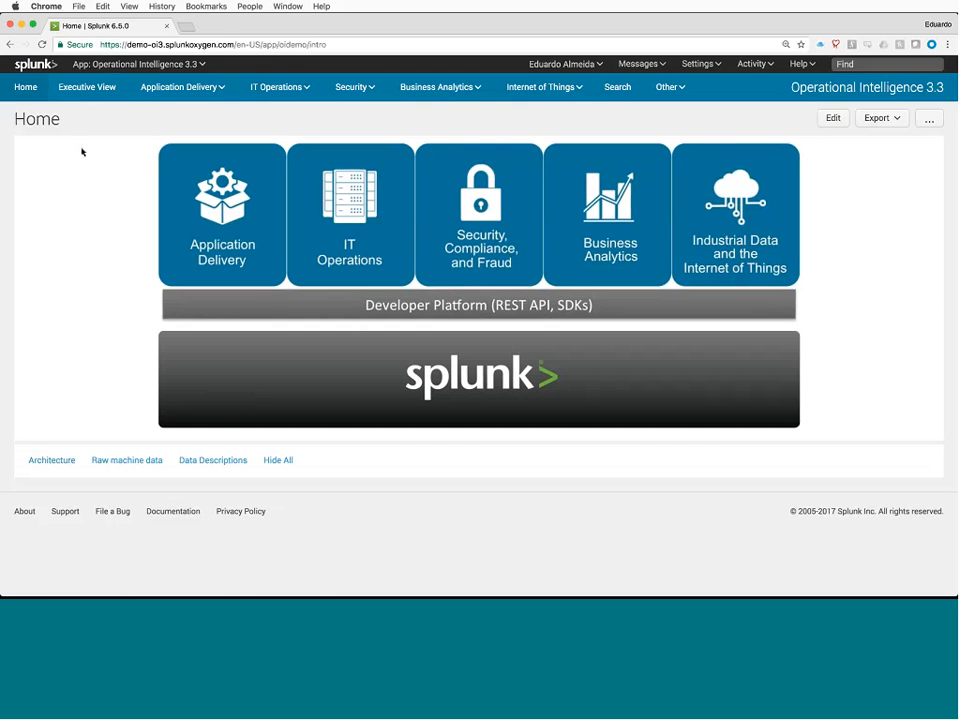
Step: Open the Executive View and review its IT Operations, Security, Application Delivery, Business Analytics and Internet of Things panels
click(94, 95)
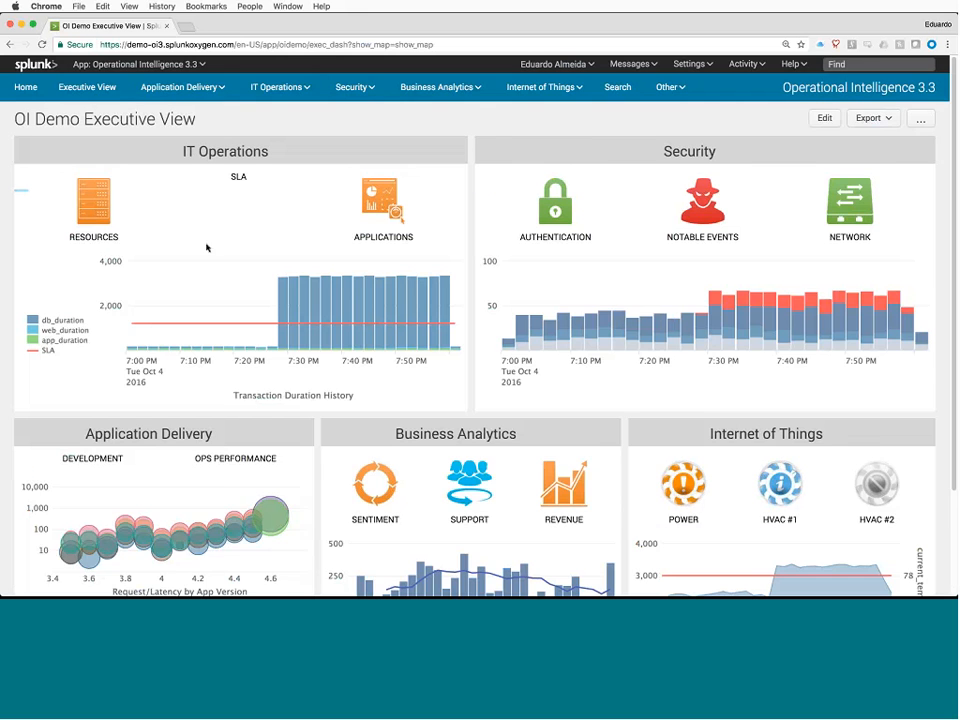
scroll(482, 126, down, 1)
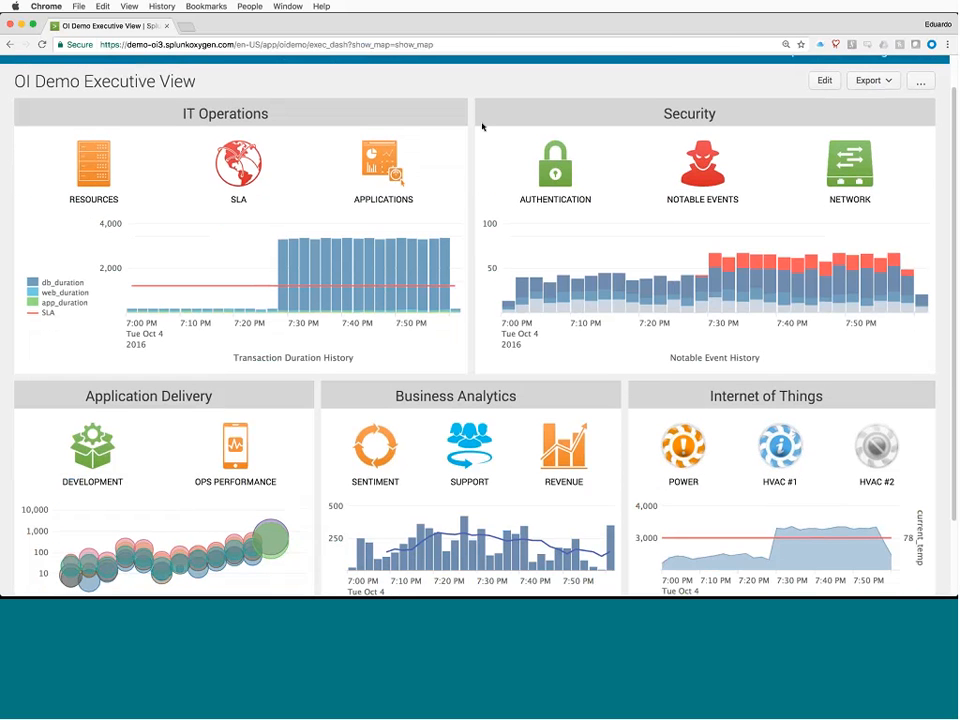
scroll(482, 126, up, 1)
scroll(482, 126, down, 3)
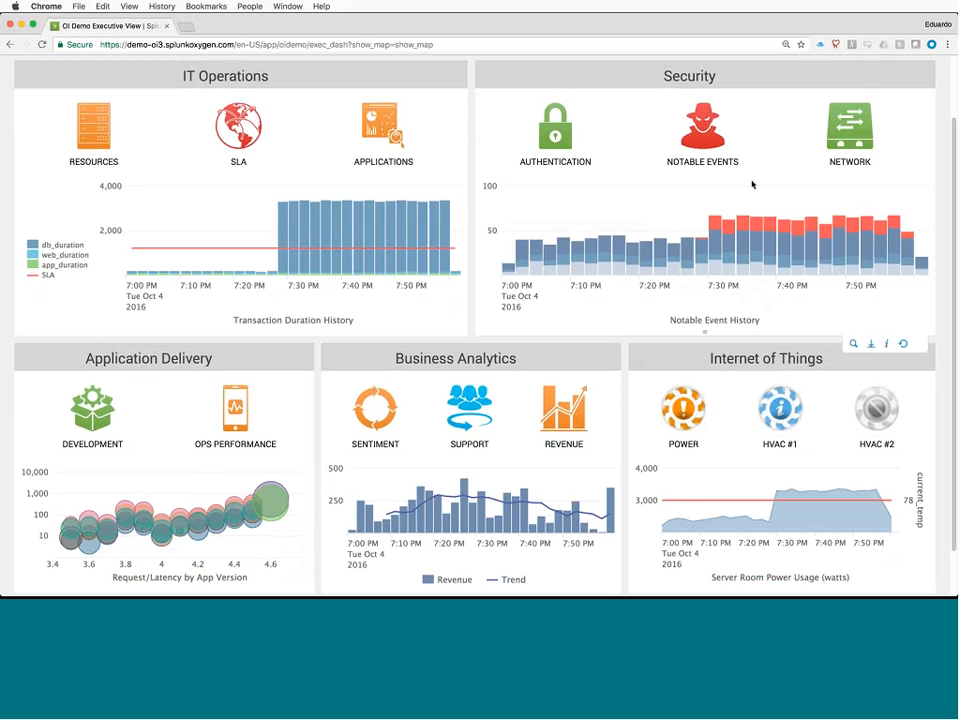
scroll(294, 405, down, 2)
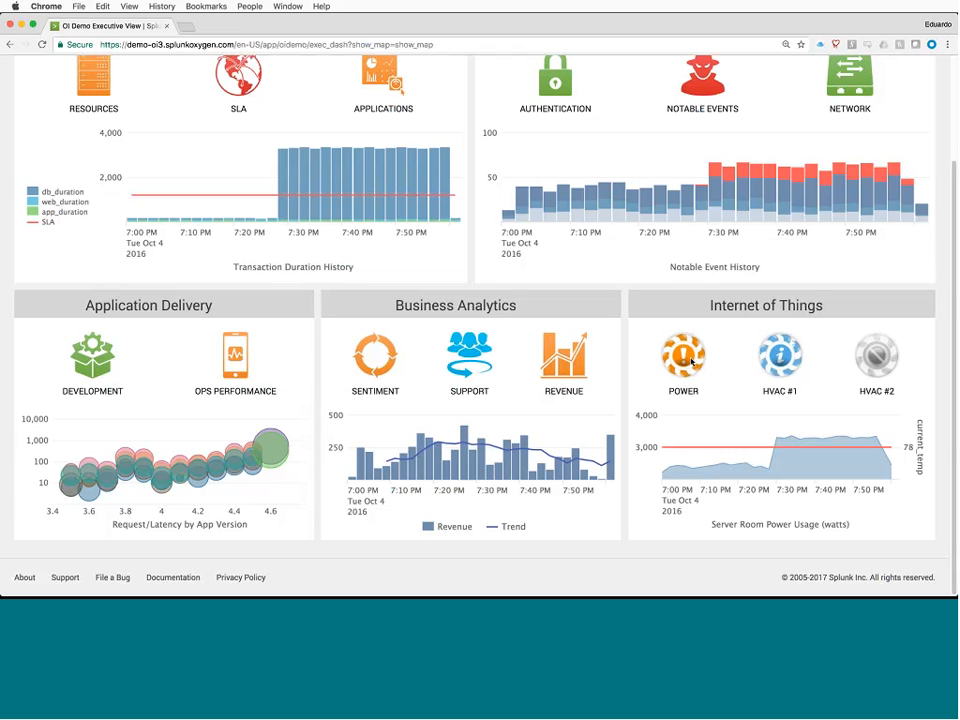
scroll(624, 351, up, 2)
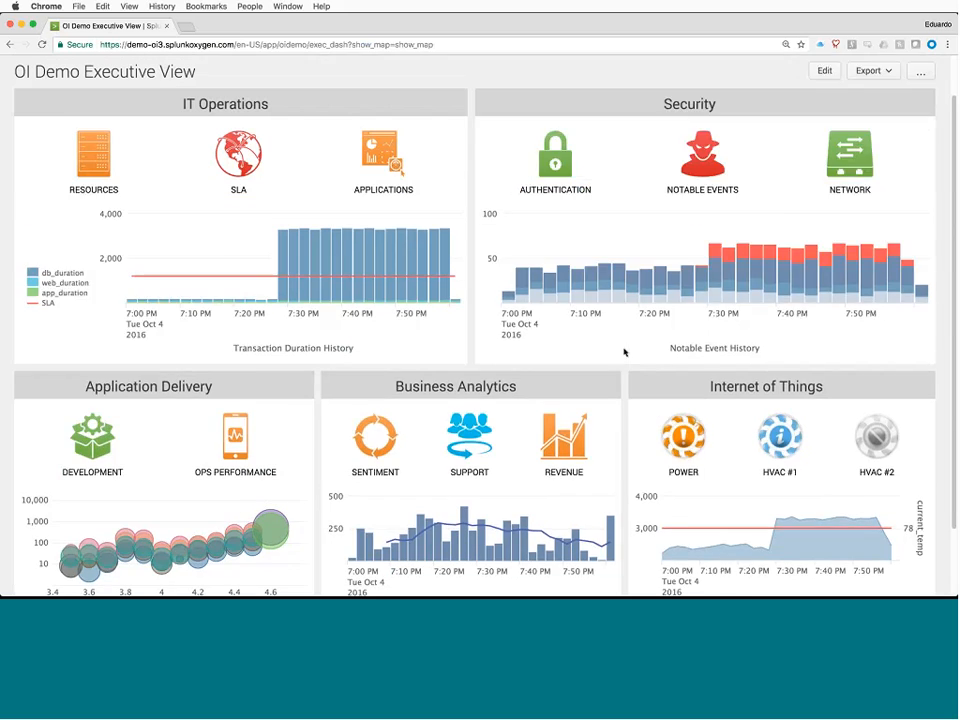
scroll(624, 351, up, 1)
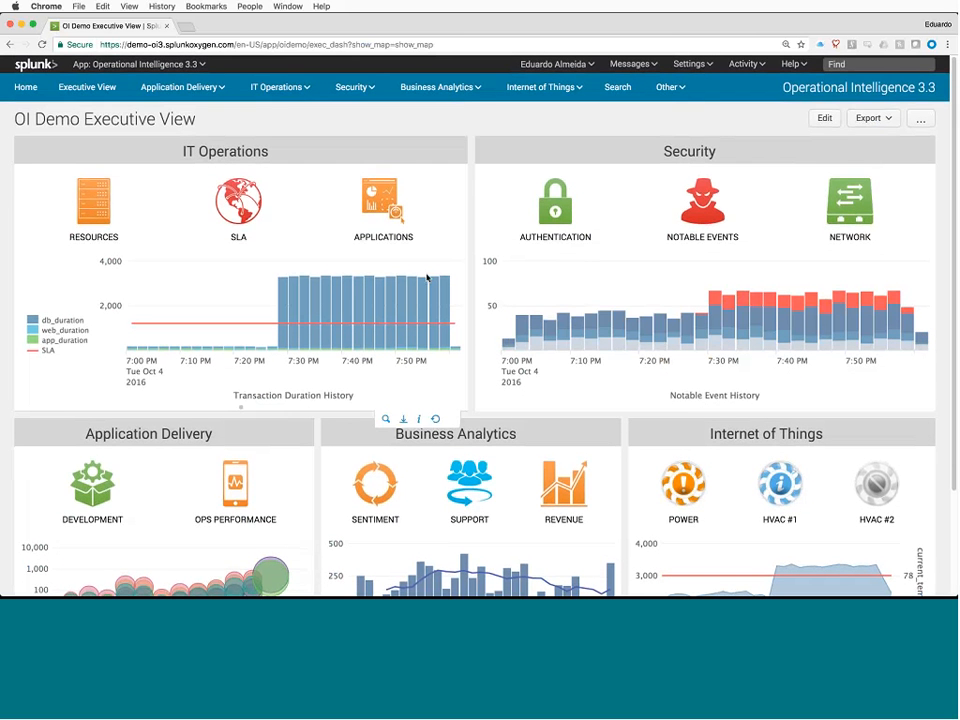
Step: From the IT Operations SLA indicator, drill into the MySQL end-to-end time and show its query run times by user
click(239, 240)
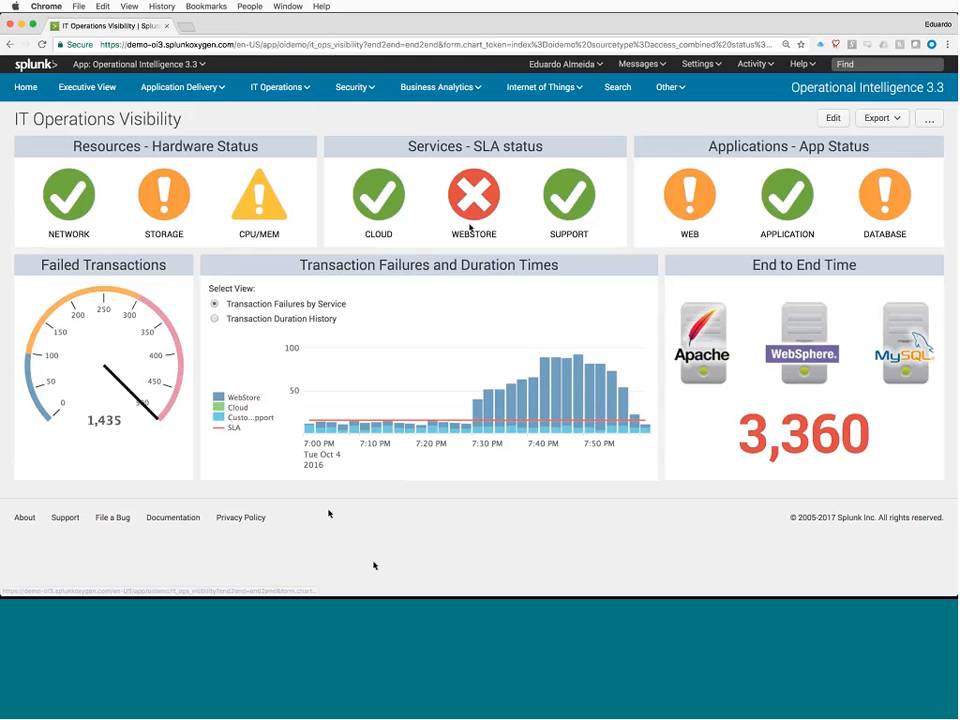
mouse_move(132, 411)
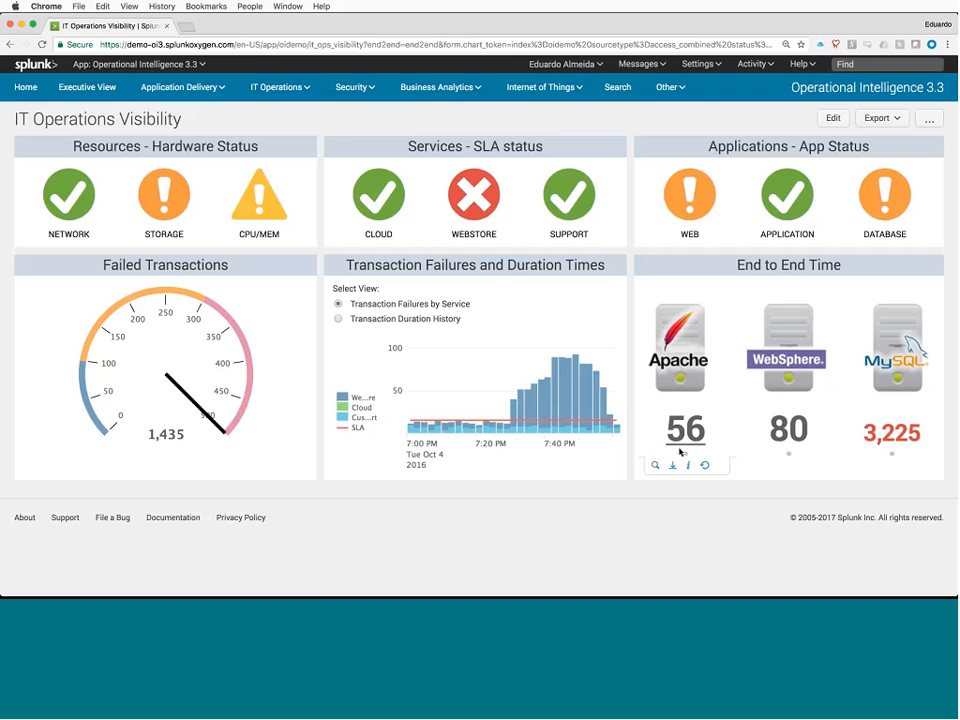
click(895, 434)
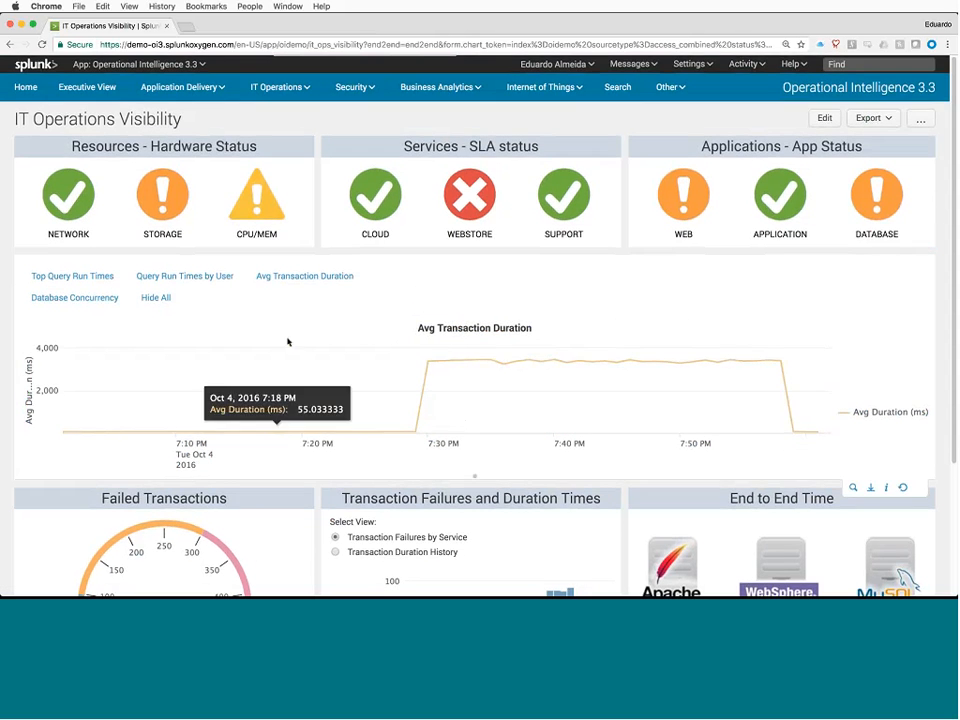
scroll(250, 311, down, 1)
scroll(240, 300, up, 1)
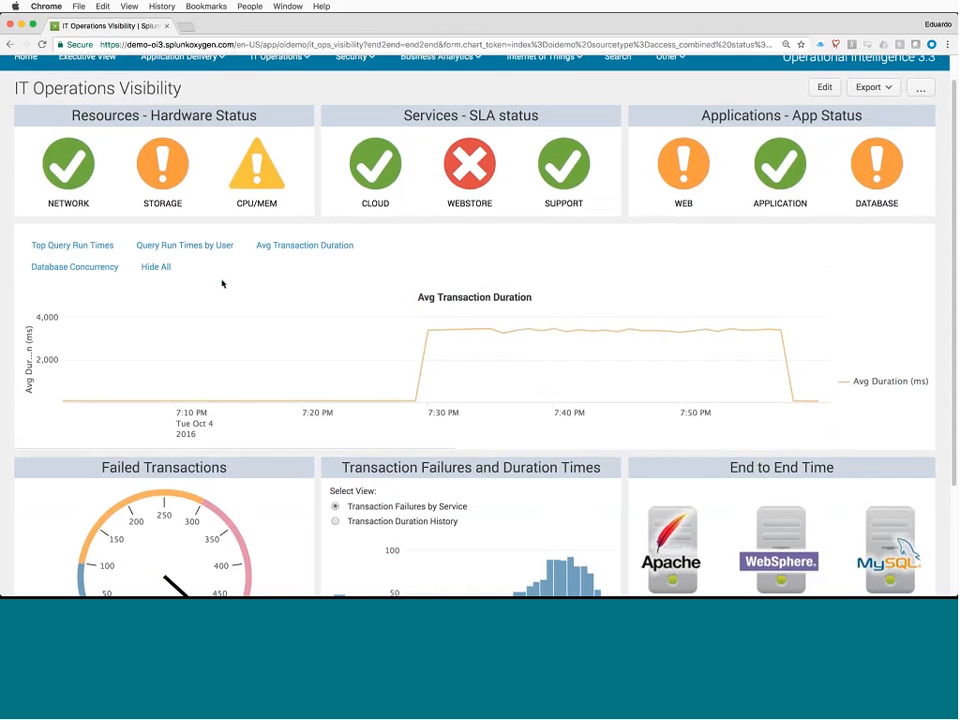
click(205, 246)
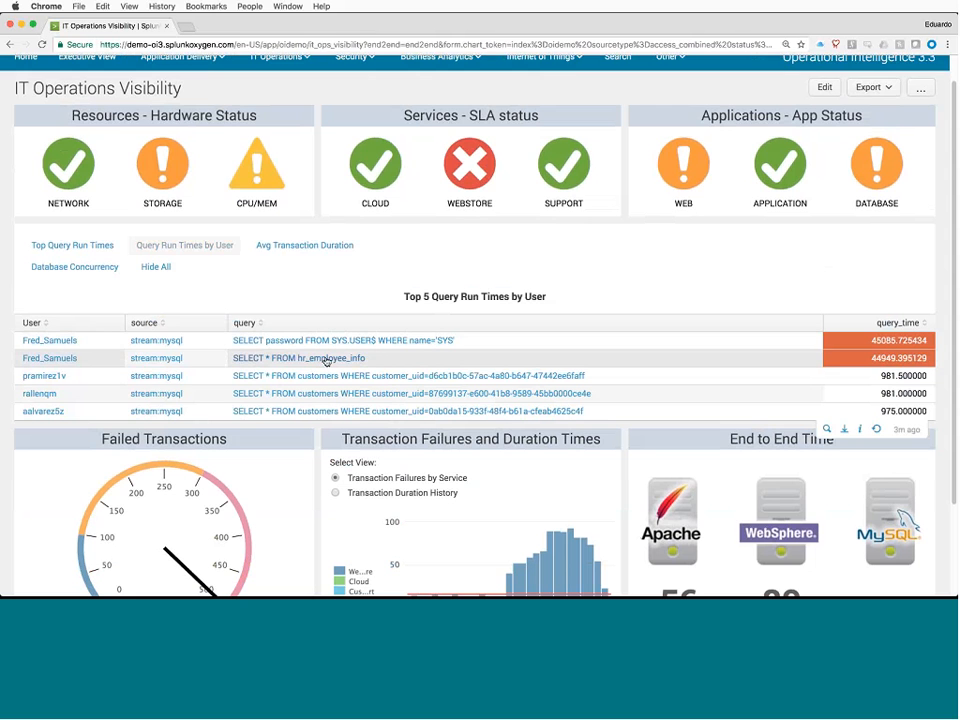
Step: Drill into the "SELECT * FROM hr_employee_info" query and rerun its search without everything from the stats command onward, listing the raw events
click(326, 359)
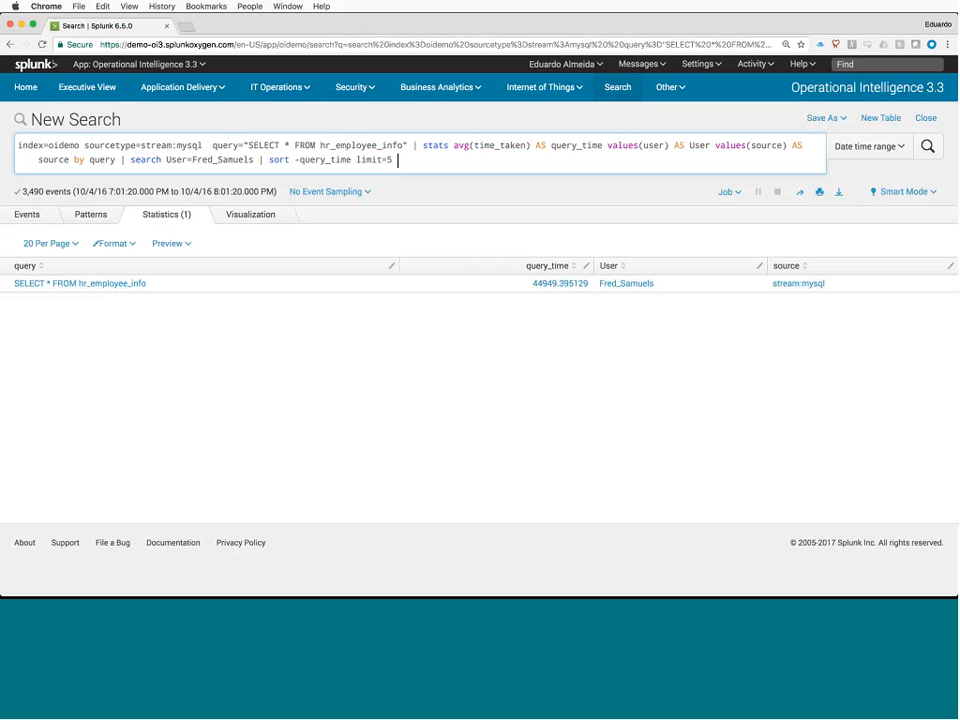
key(shift+Up)
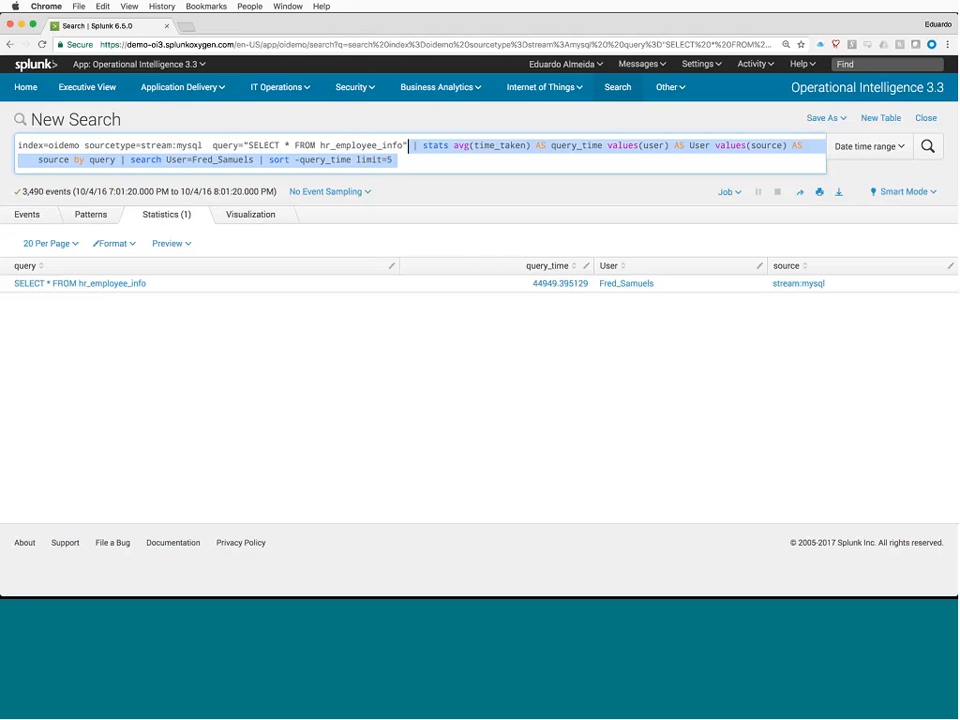
key(BackSpace)
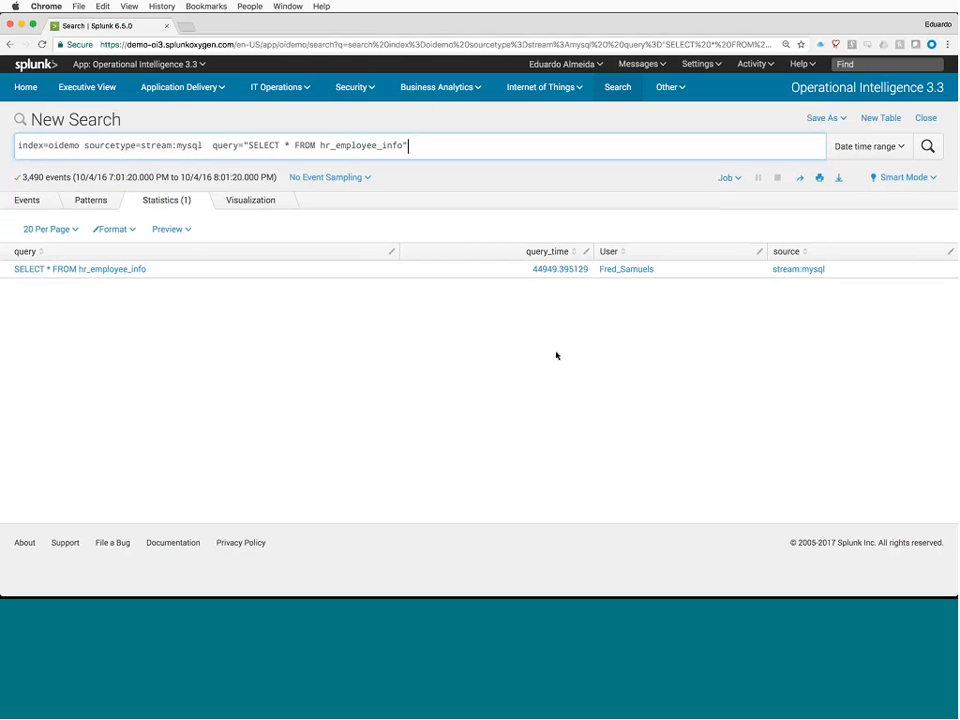
key(Return)
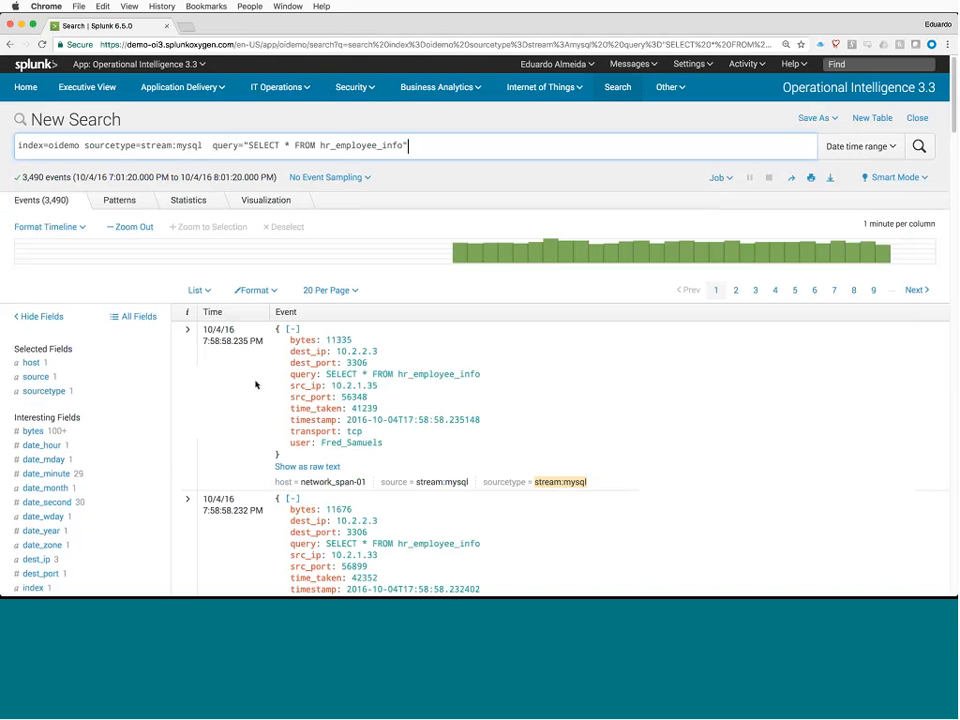
scroll(256, 384, down, 1)
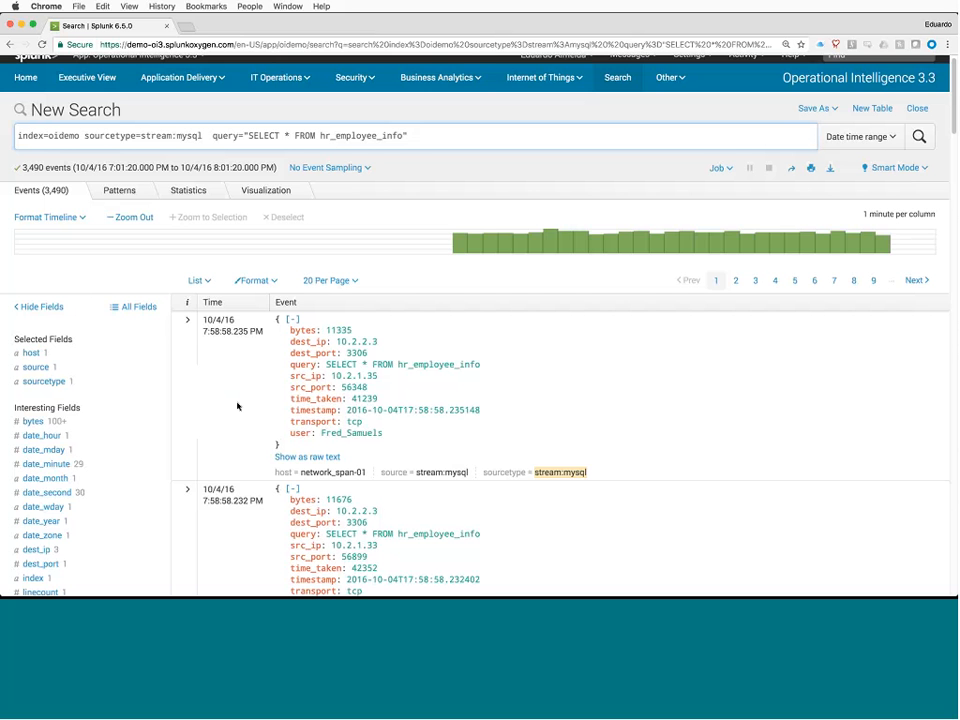
scroll(237, 404, up, 1)
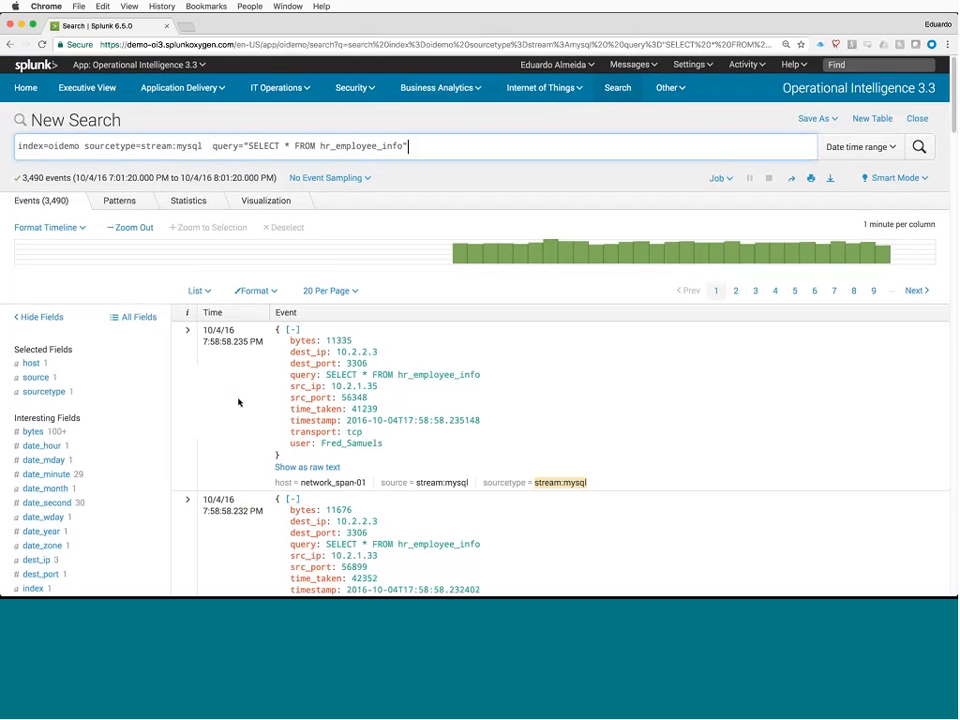
Step: Return to the Executive View, open the Security Notable Events dashboard, and examine its top events and location map
click(92, 89)
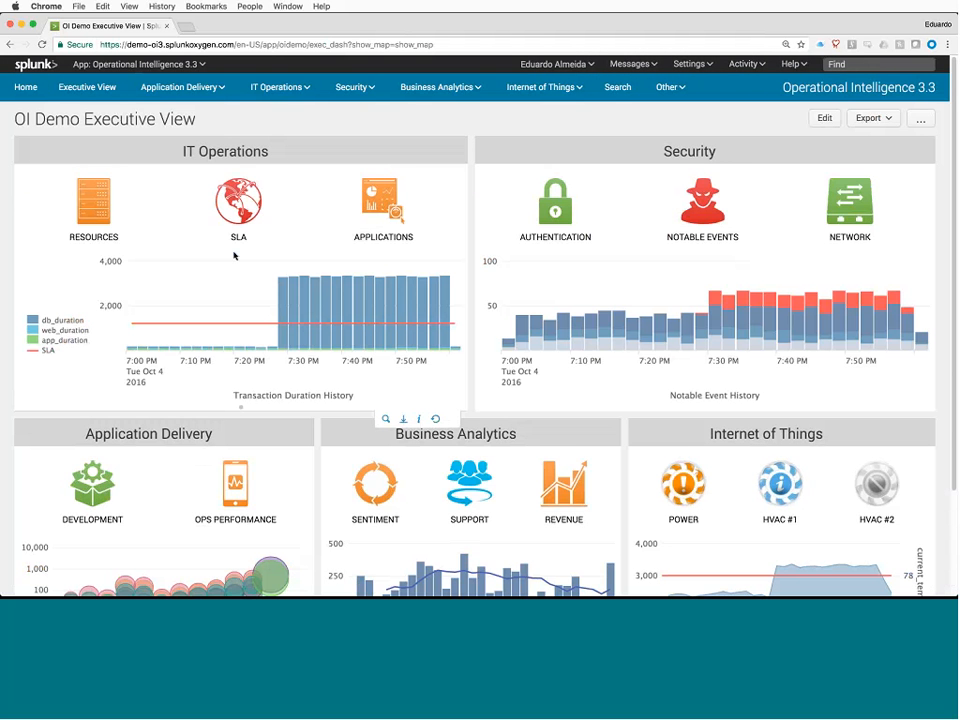
click(702, 241)
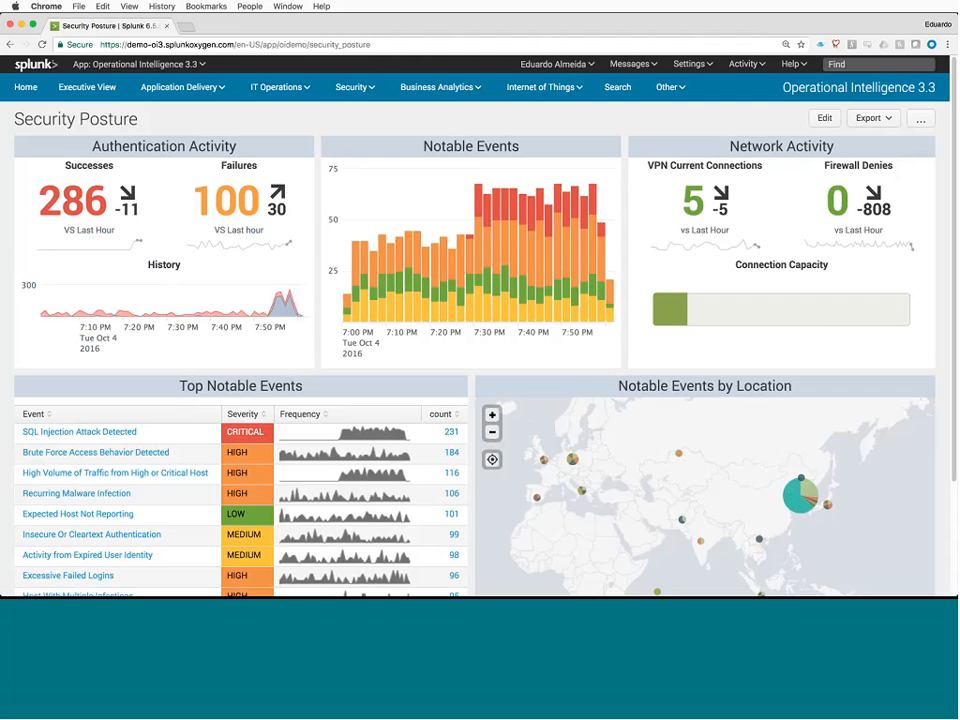
scroll(655, 160, down, 3)
scroll(655, 214, down, 1)
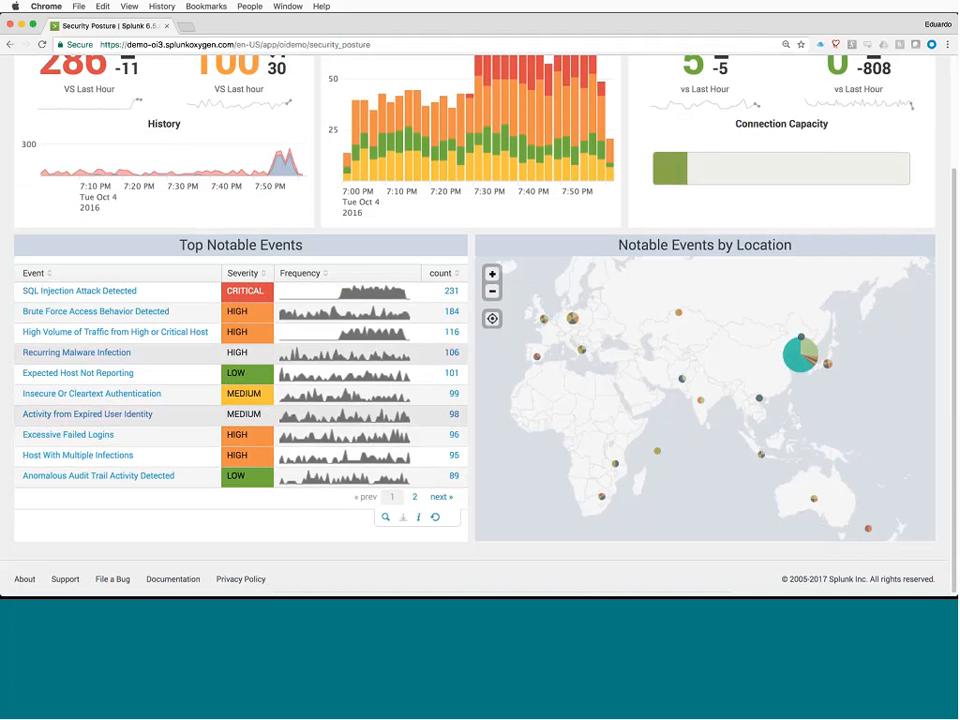
Step: Sort the top notable events by severity and locate the SQL Injection Attack Detected marker on the location map
click(246, 277)
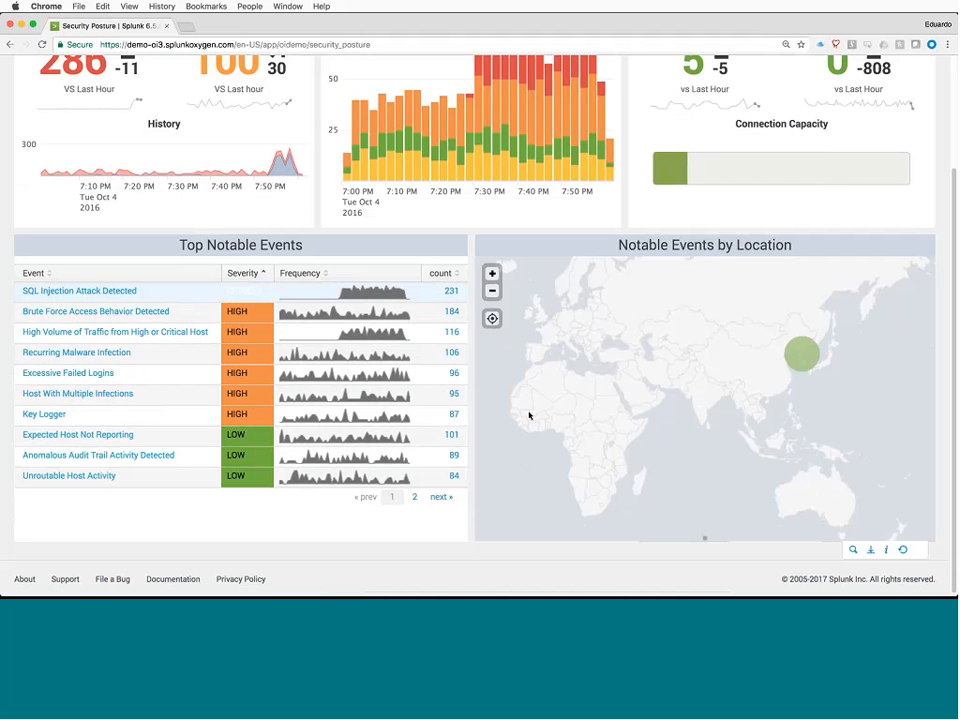
mouse_move(529, 414)
mouse_down()
mouse_move(649, 426)
mouse_move(759, 414)
mouse_move(619, 384)
mouse_move(720, 519)
mouse_move(915, 396)
mouse_up()
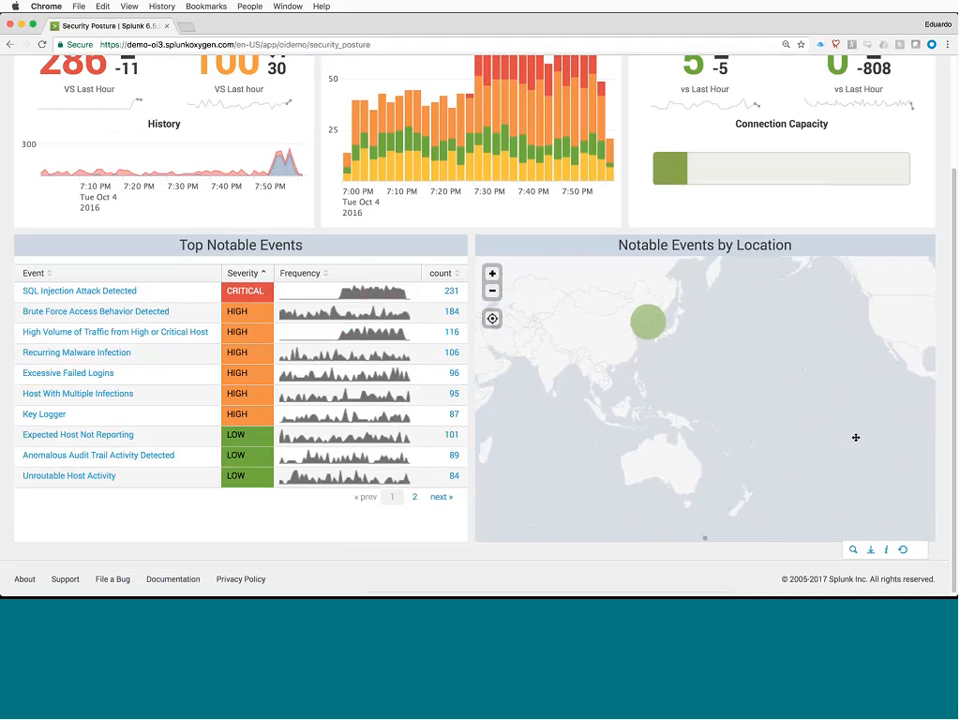
mouse_move(680, 330)
mouse_down()
mouse_move(838, 403)
mouse_move(799, 360)
mouse_up()
mouse_move(771, 359)
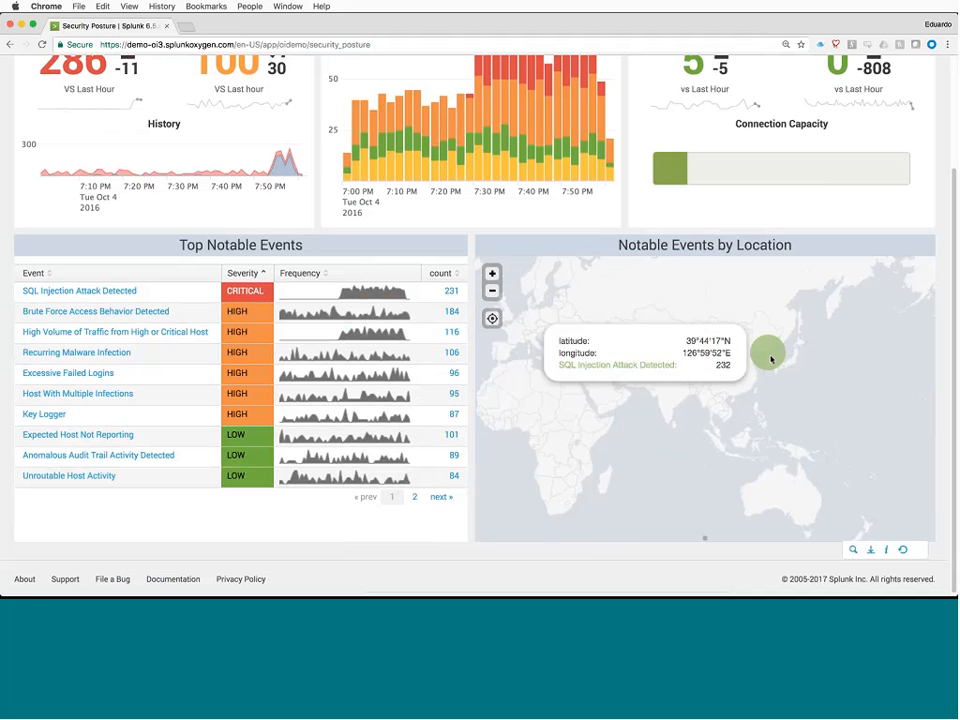
Step: Drill down from the SQL injection map marker to its underlying events and review the attack log entries
click(770, 358)
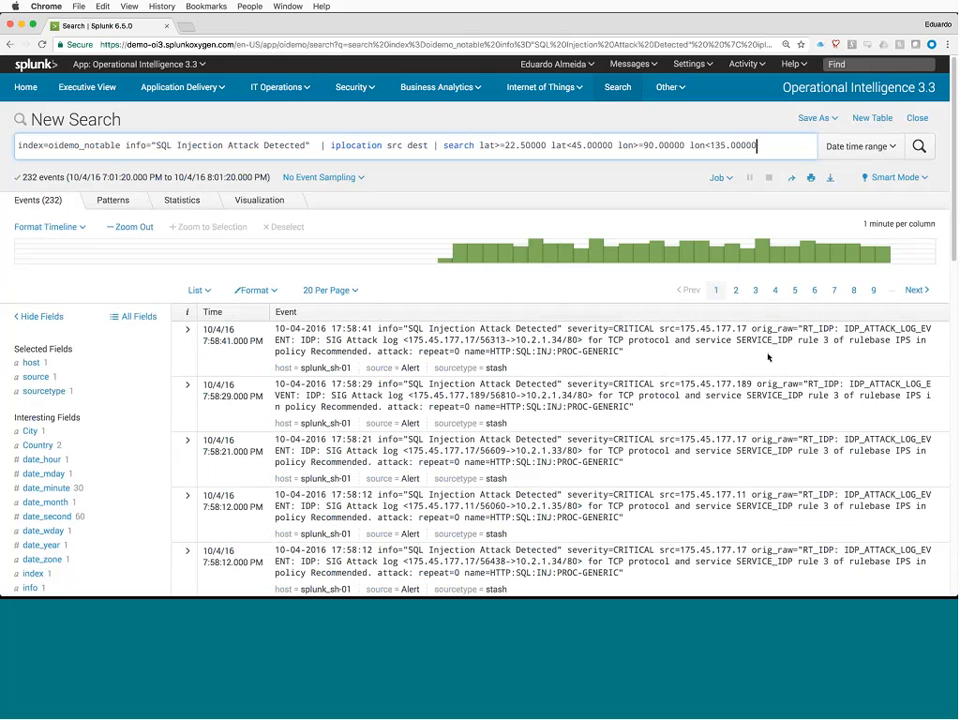
scroll(370, 248, down, 3)
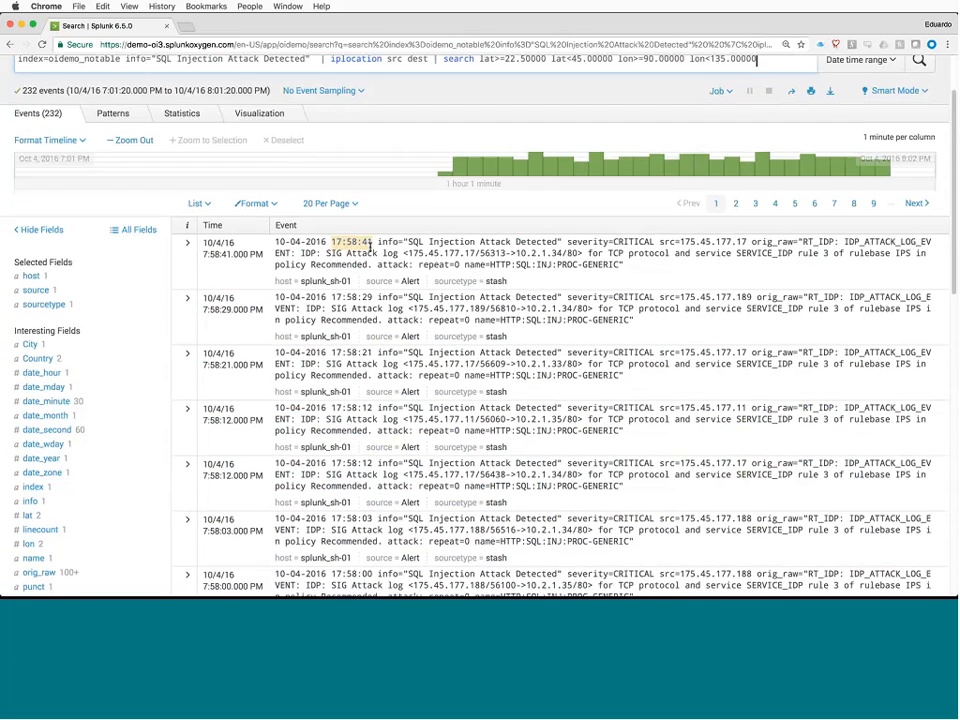
scroll(370, 248, down, 3)
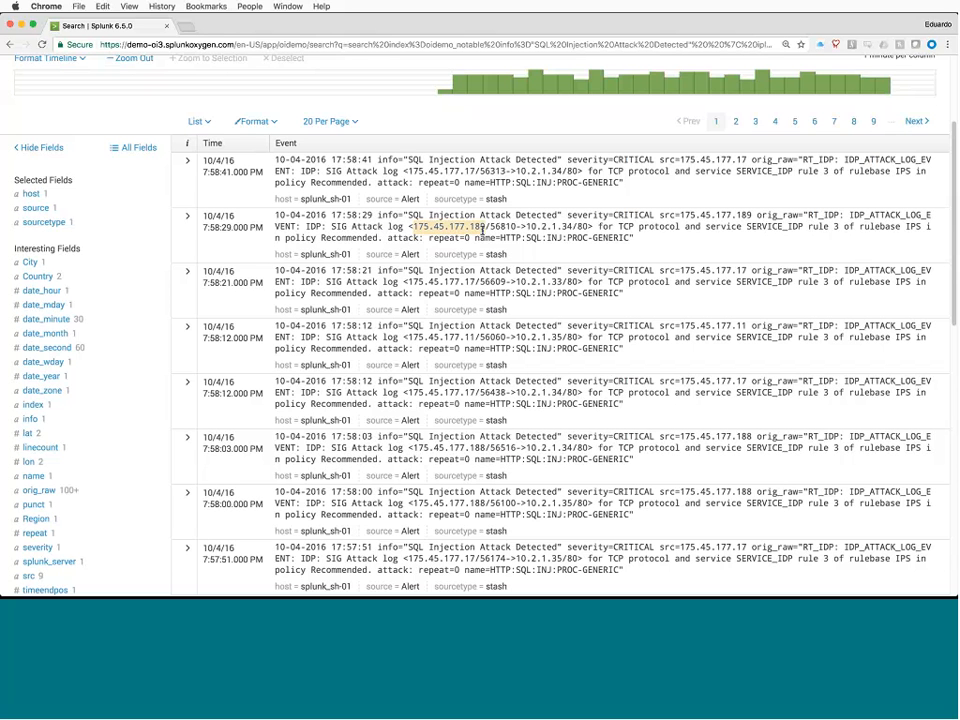
Step: Start a new search for the source address 175.45.177.188 and restrict it to the access_combined sourcetype
click(481, 449)
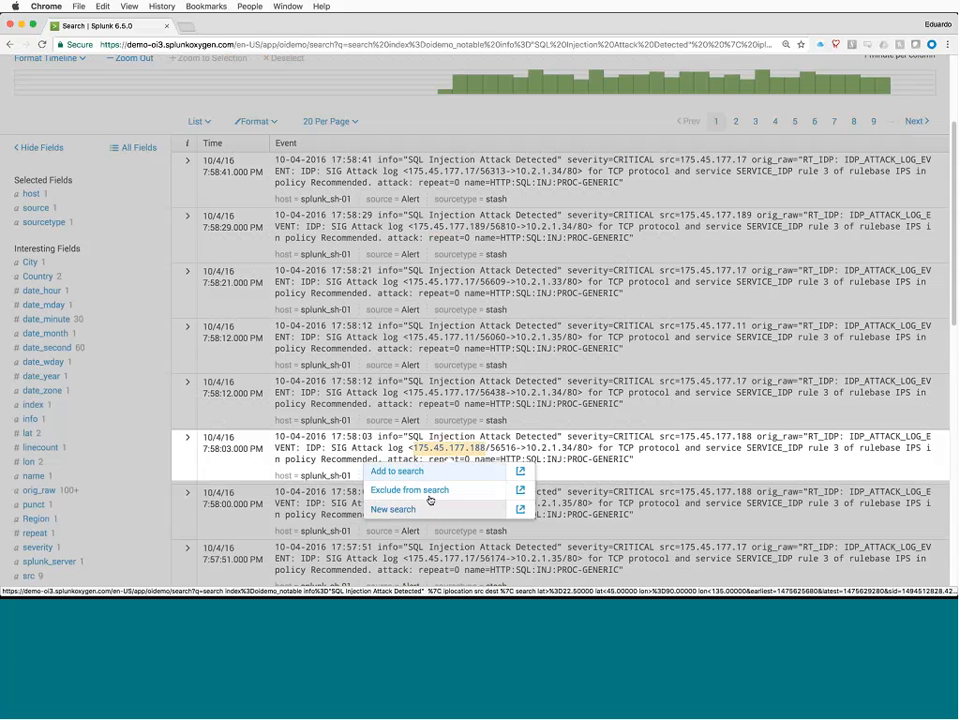
click(400, 512)
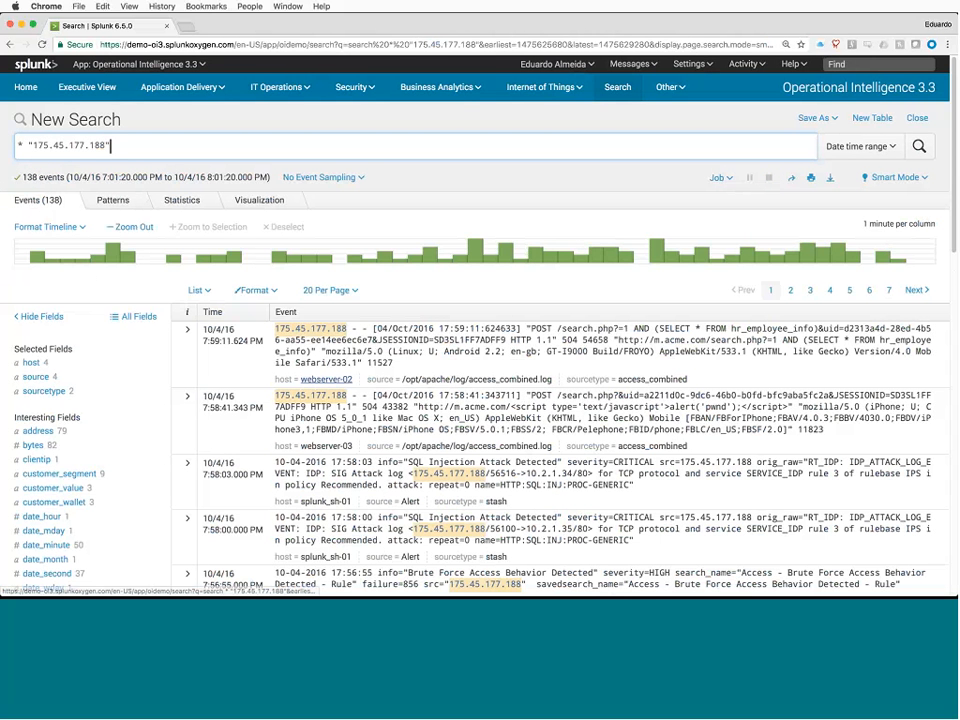
click(44, 391)
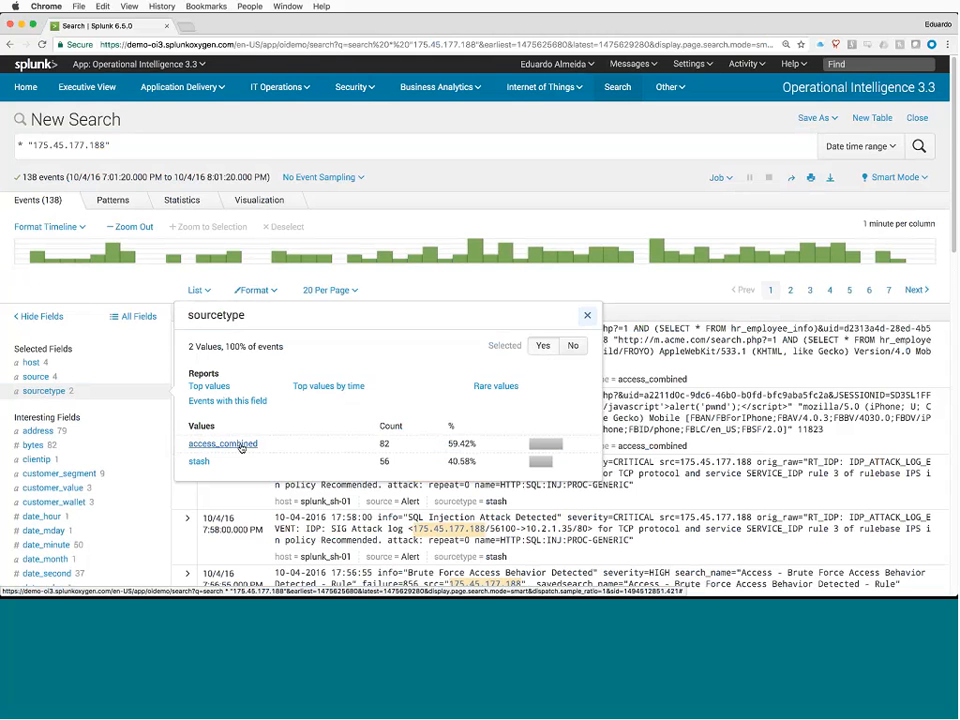
click(222, 444)
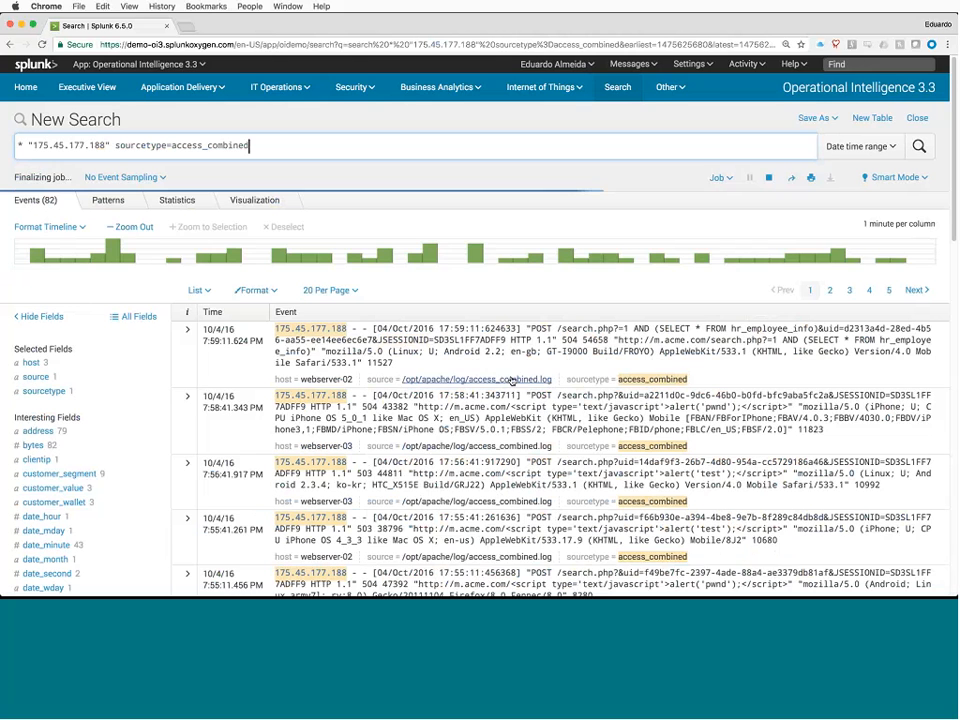
Step: Expand the newest access_combined event from webserver-02 and examine its extracted fields
scroll(312, 300, down, 1)
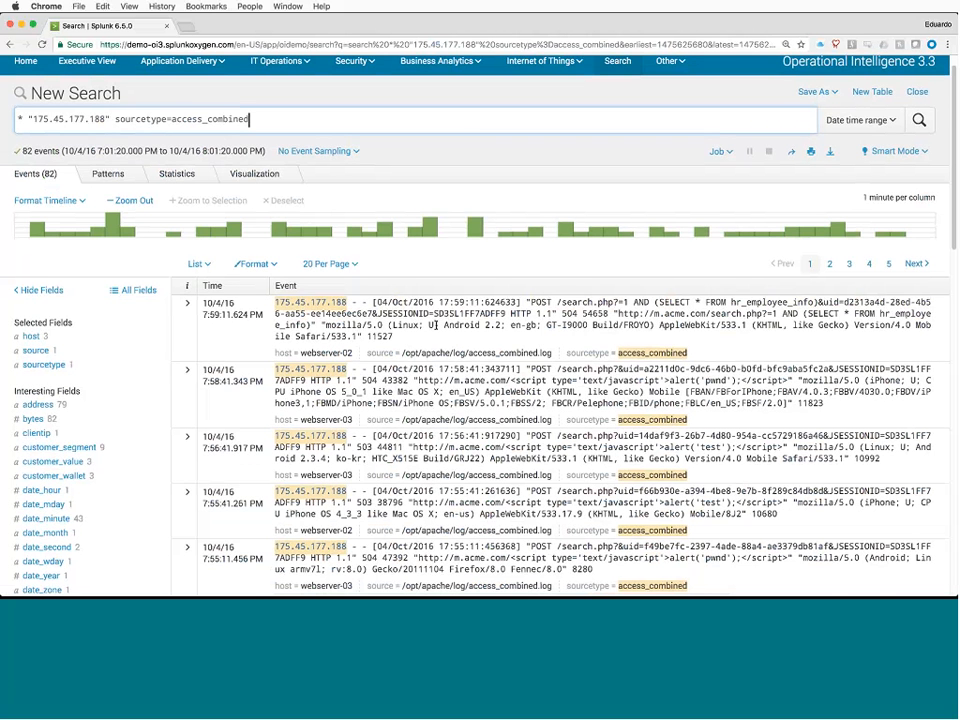
scroll(420, 328, down, 3)
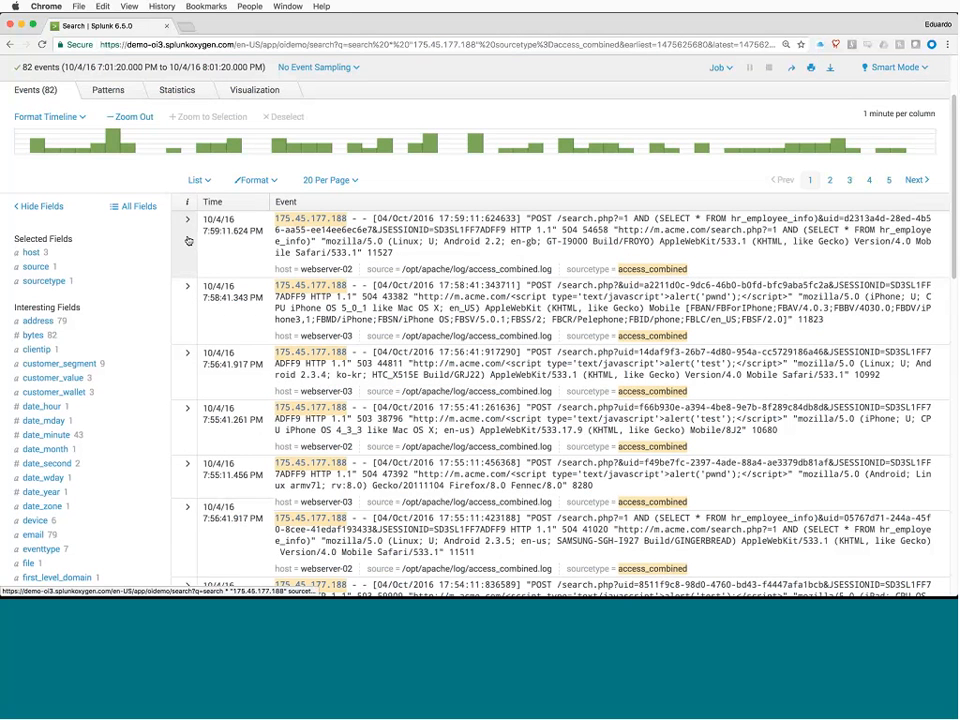
click(188, 238)
scroll(248, 412, down, 5)
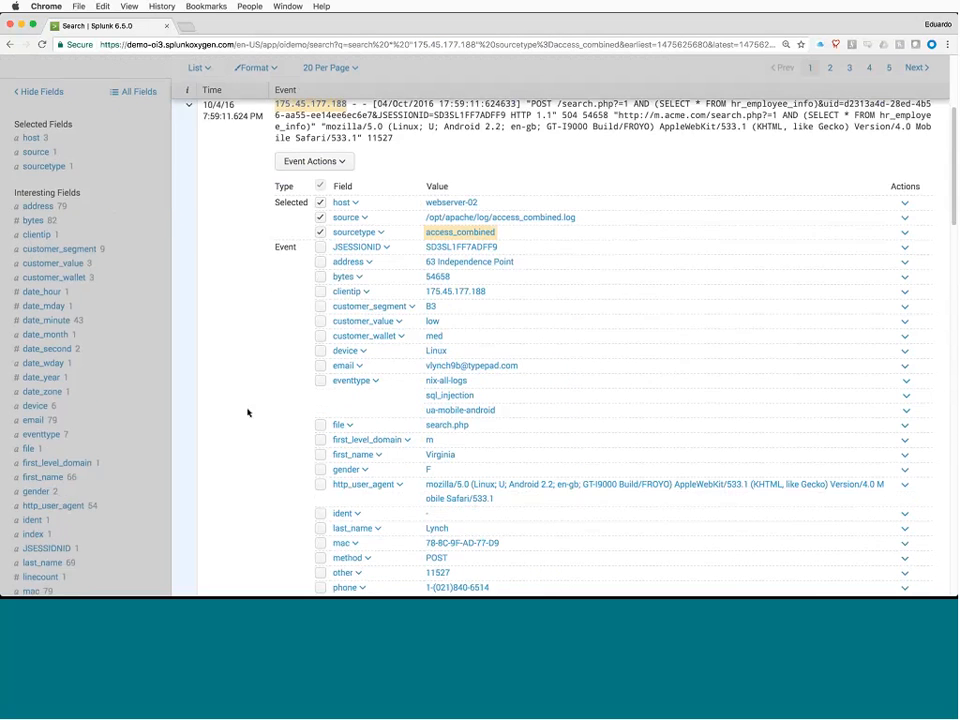
Step: Read through the expanded event's remaining extracted fields, including event type, referer, search_php, status and time taken
scroll(248, 412, down, 5)
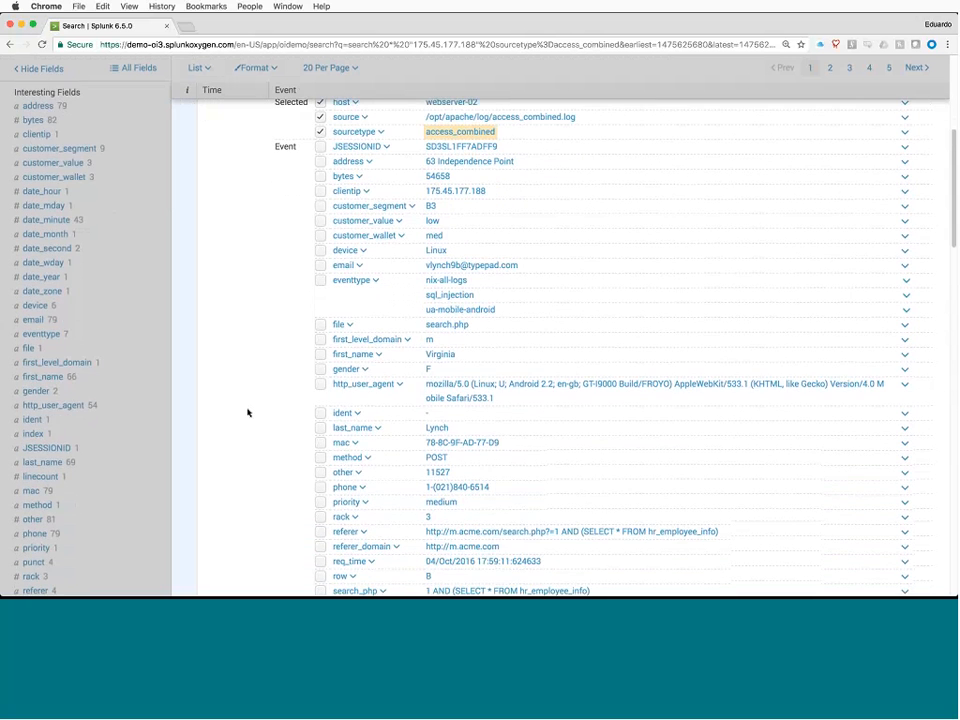
scroll(248, 412, down, 4)
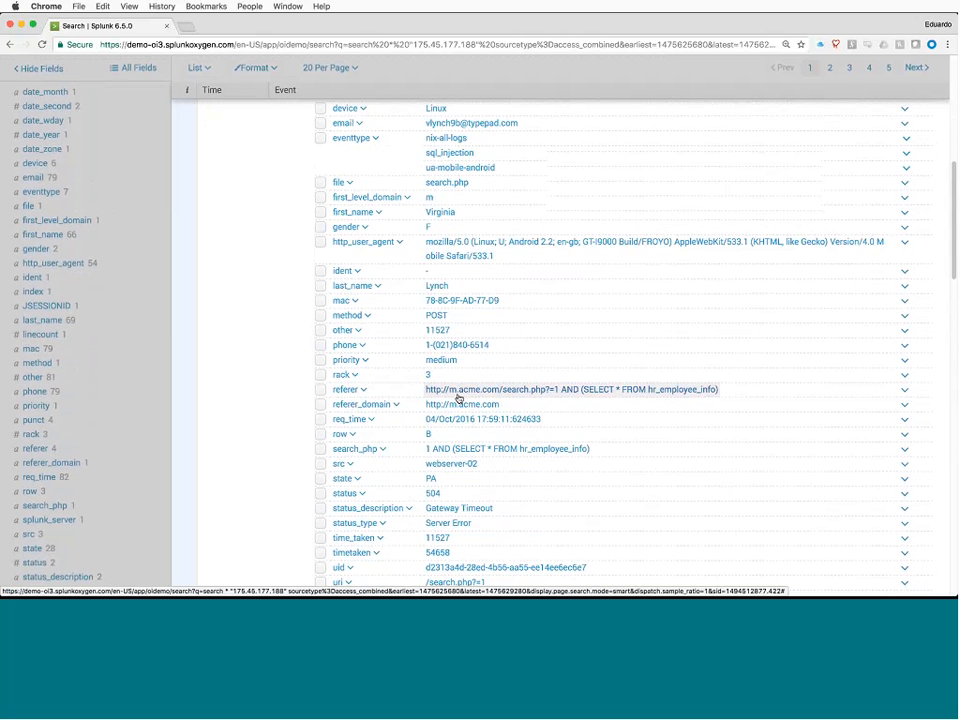
scroll(234, 365, up, 5)
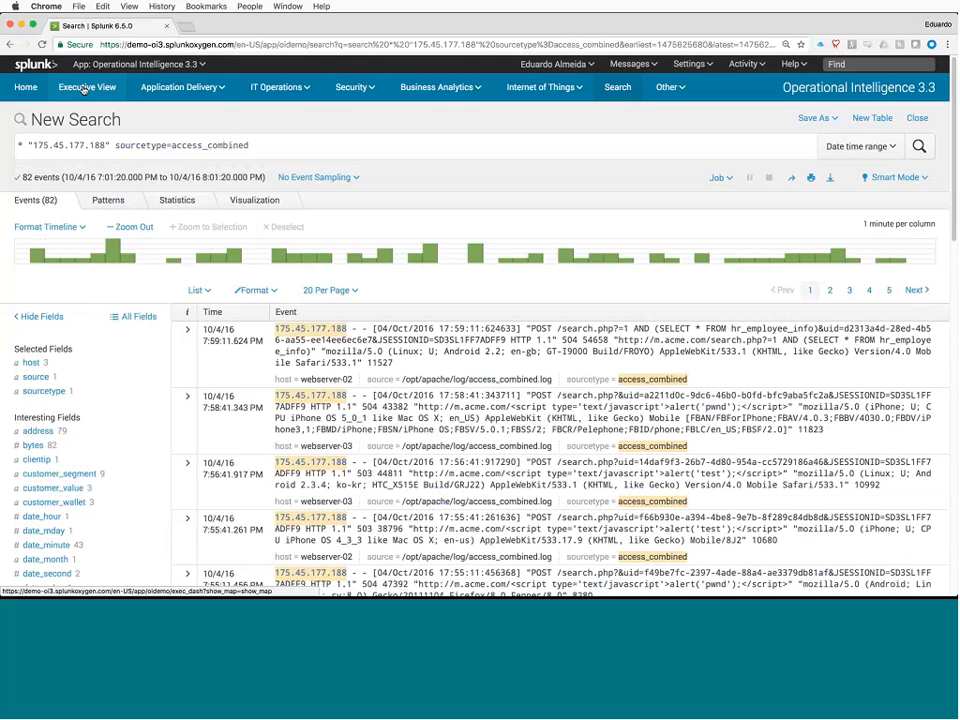
Step: Return to the Executive View and open the Ops Performance dashboard for Application Delivery
click(100, 88)
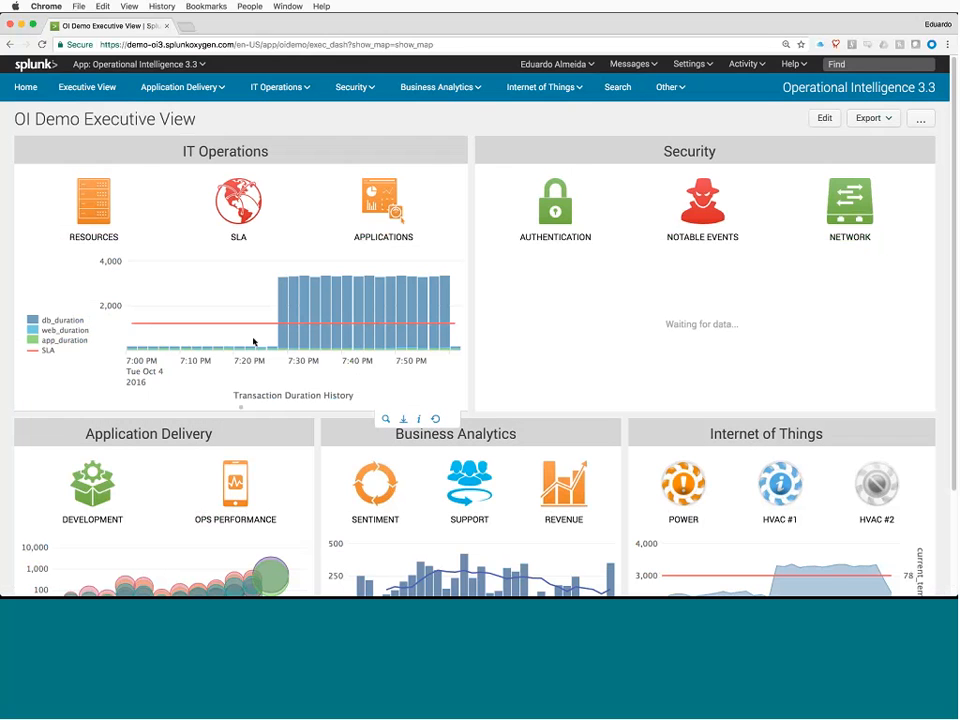
scroll(158, 340, down, 2)
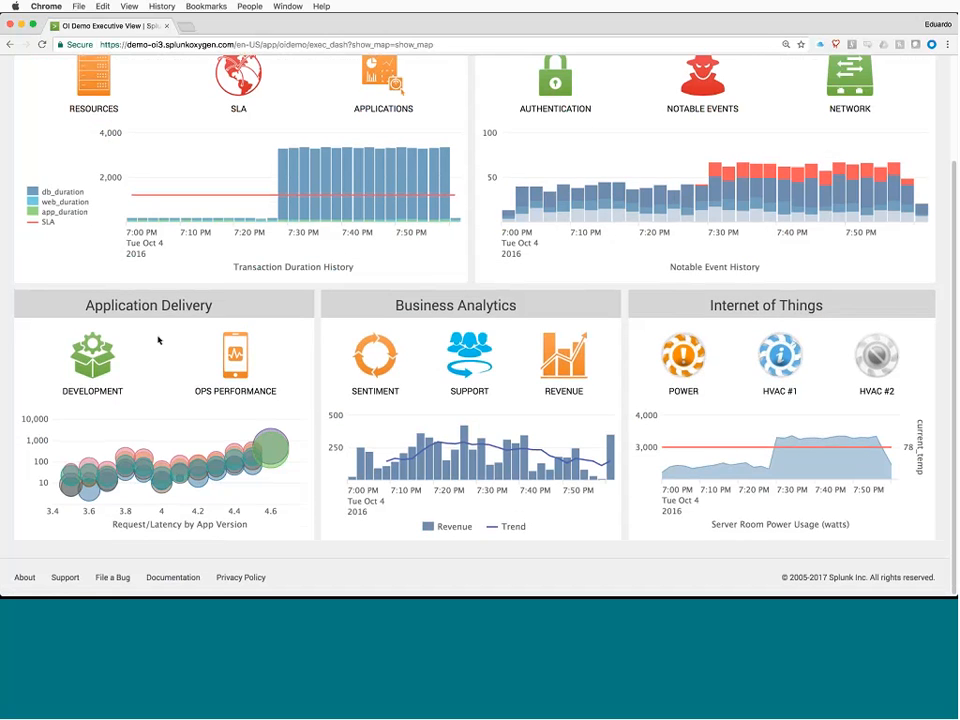
click(218, 394)
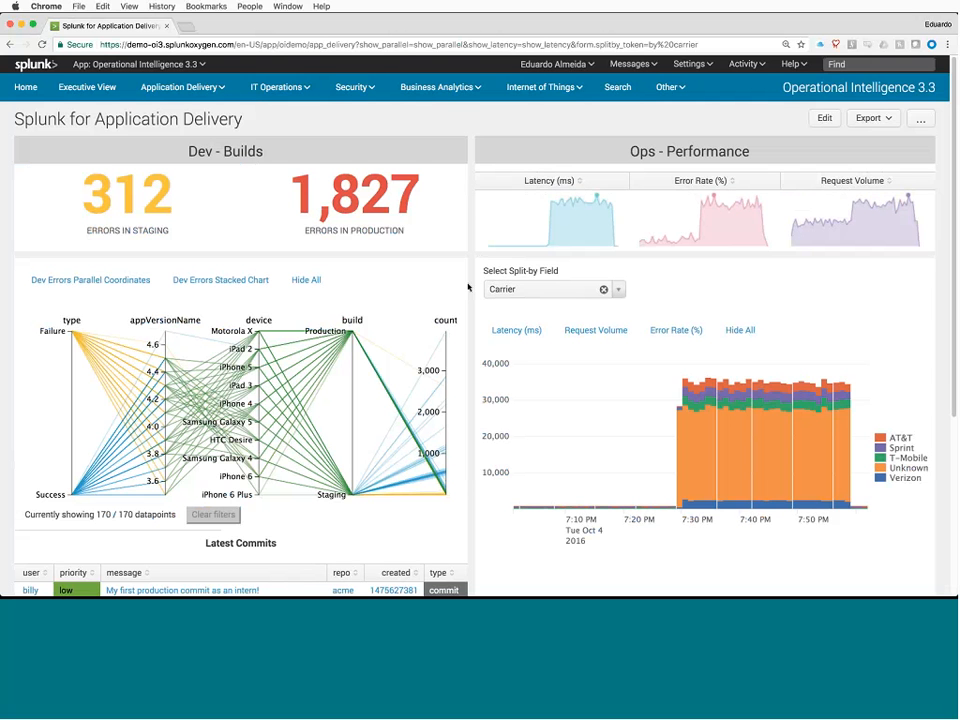
Step: Show the dev errors as a stacked chart and drill down into the iOS errors of app version 4.6
scroll(468, 287, down, 2)
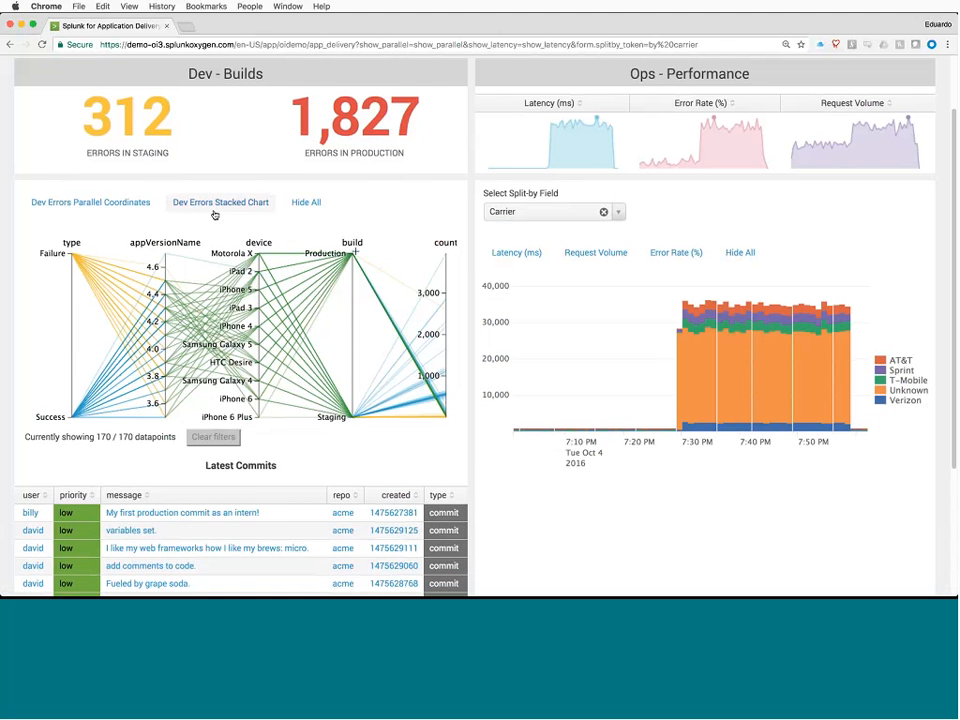
click(245, 205)
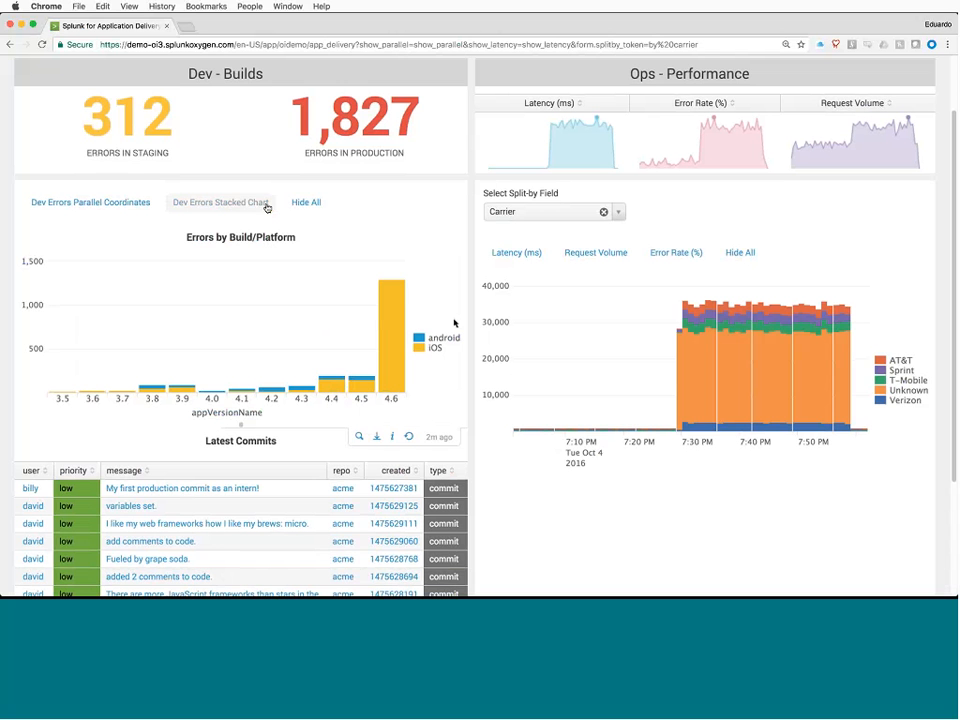
mouse_move(391, 340)
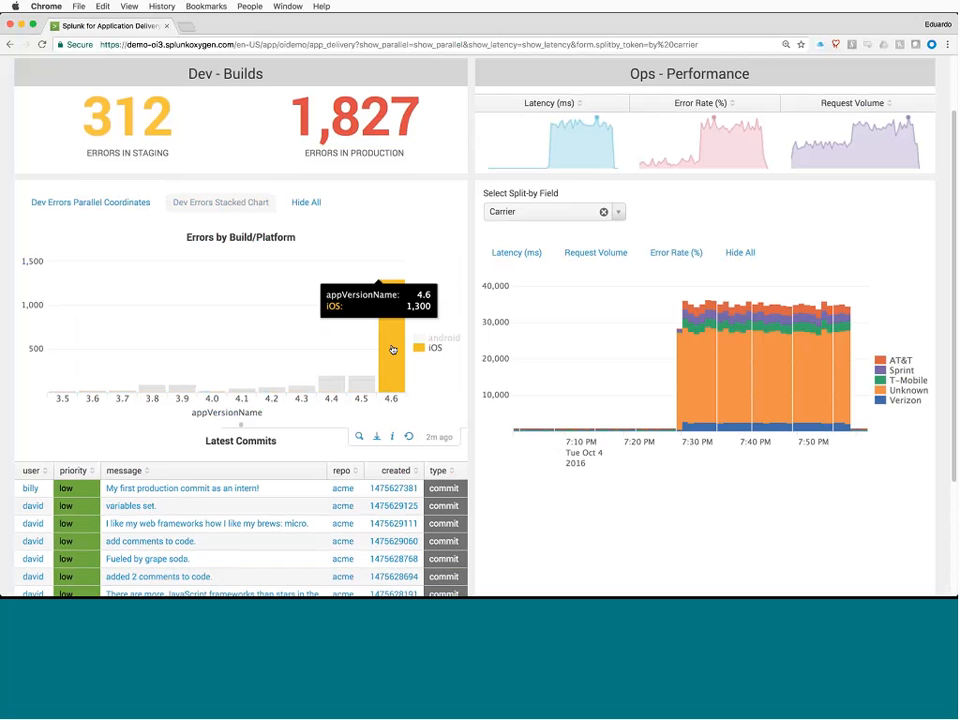
click(393, 349)
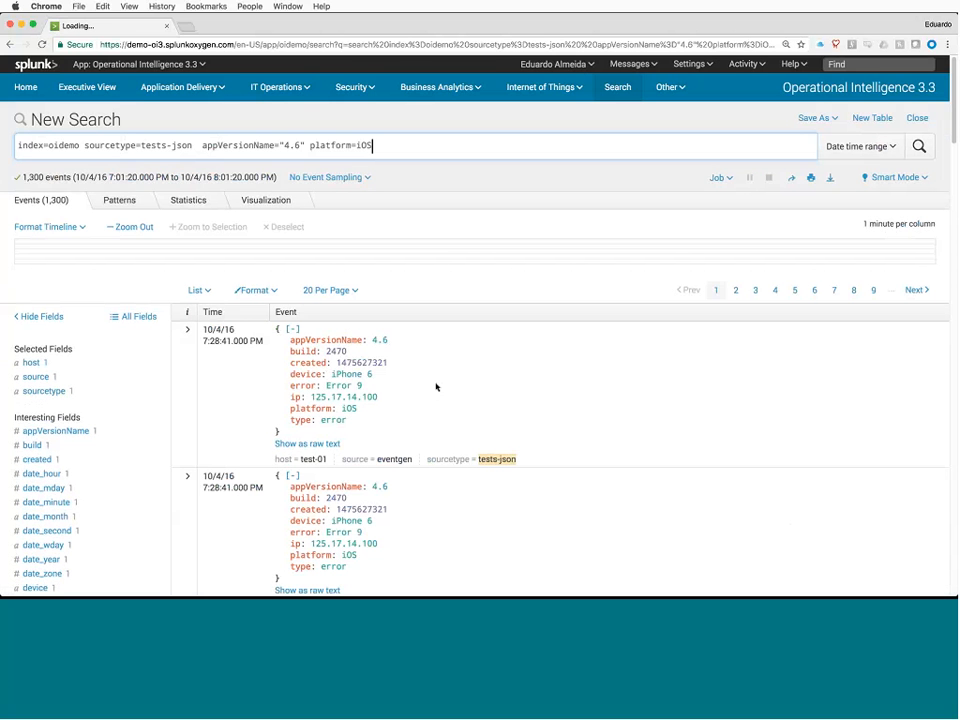
Step: Go back to the Application Delivery dashboard and split the Ops performance chart by App Version
click(9, 45)
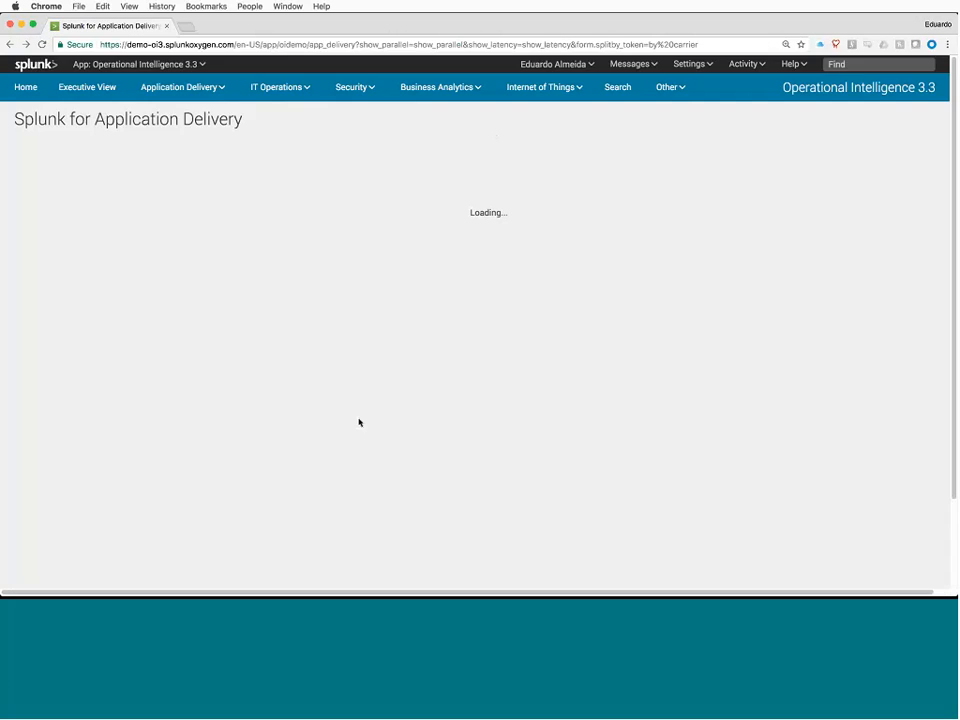
scroll(476, 324, down, 2)
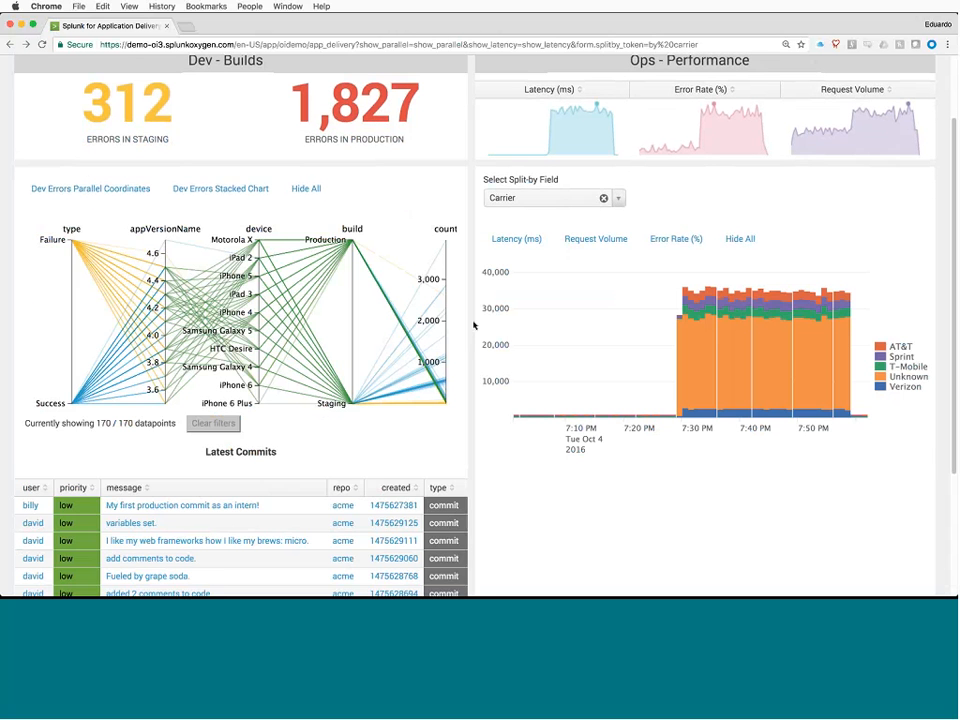
click(619, 198)
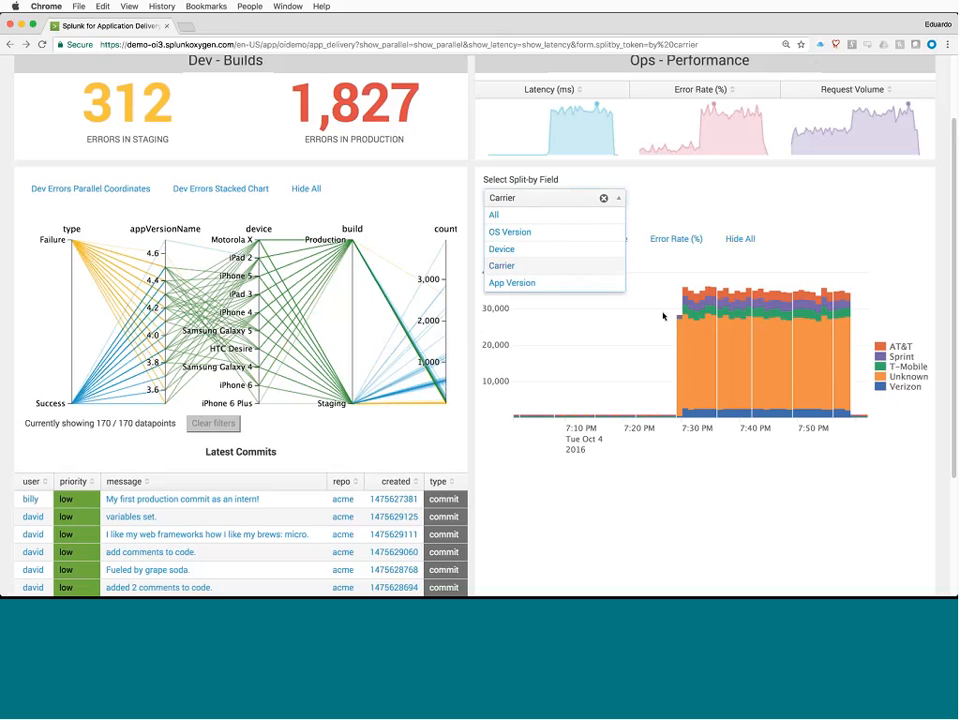
click(538, 283)
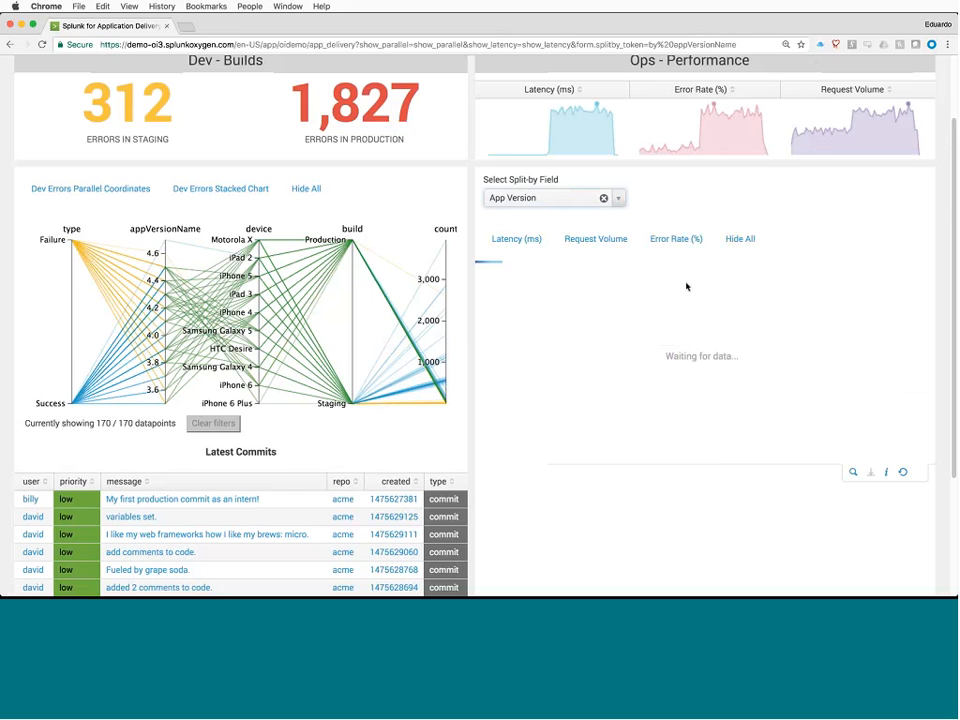
scroll(881, 203, down, 1)
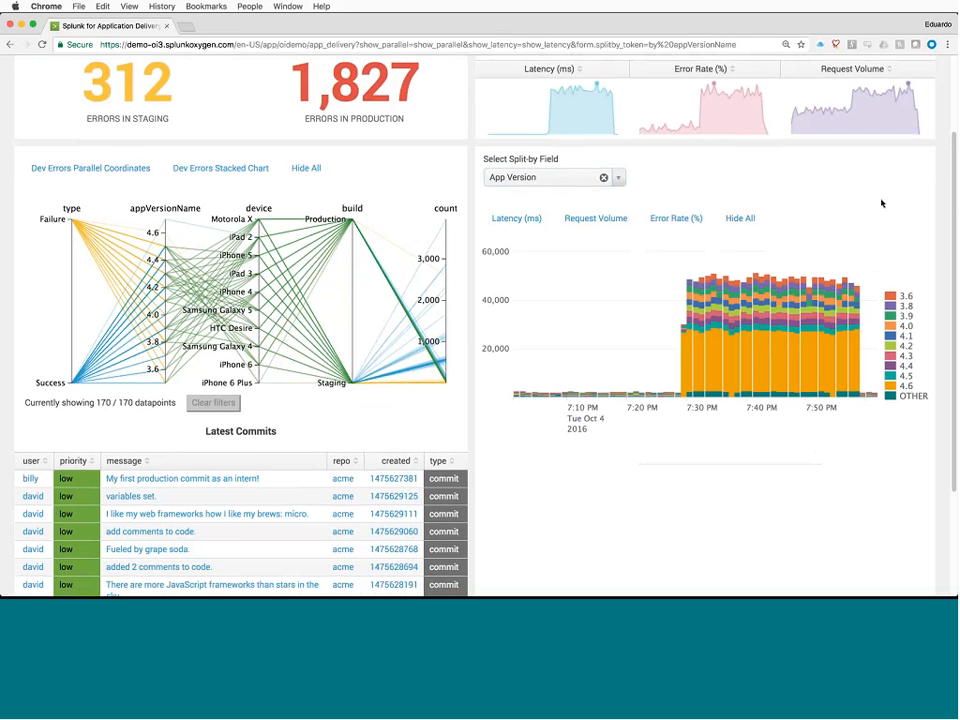
Step: Filter the user request table beneath the performance chart by app version 4.1, and switch the filter to version 4.6
scroll(881, 203, down, 3)
scroll(881, 203, up, 2)
scroll(881, 203, down, 1)
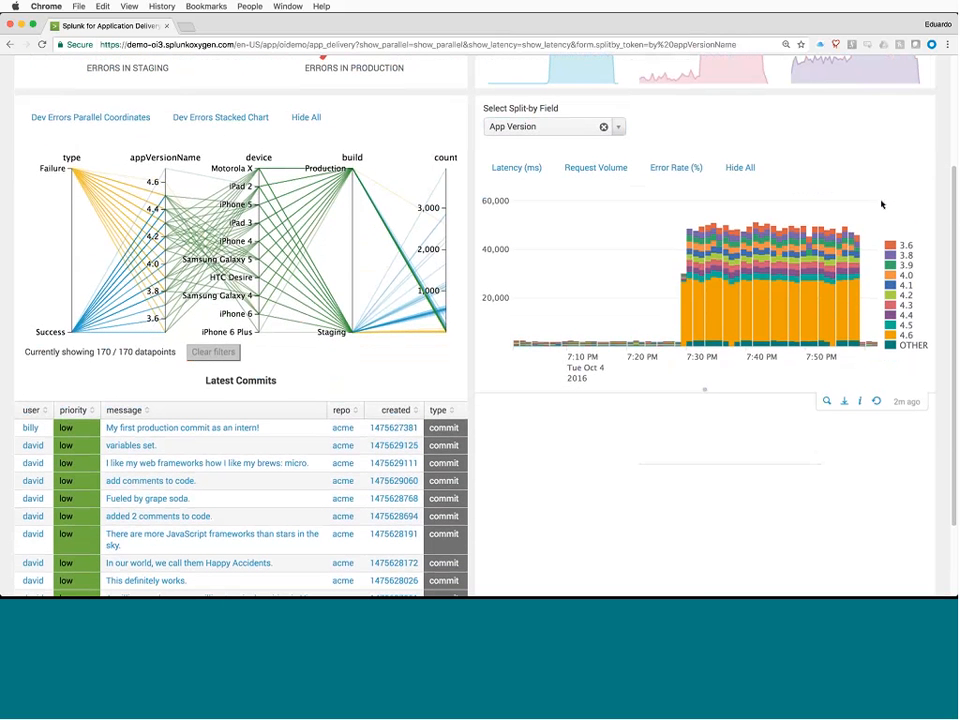
mouse_move(894, 238)
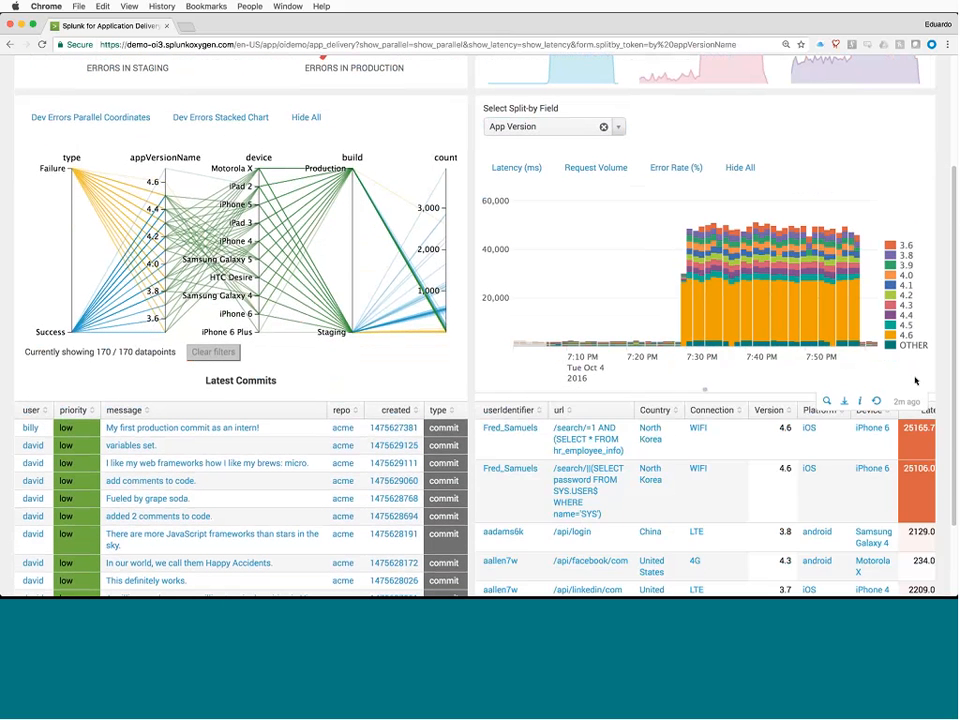
scroll(915, 380, down, 1)
scroll(915, 380, down, 3)
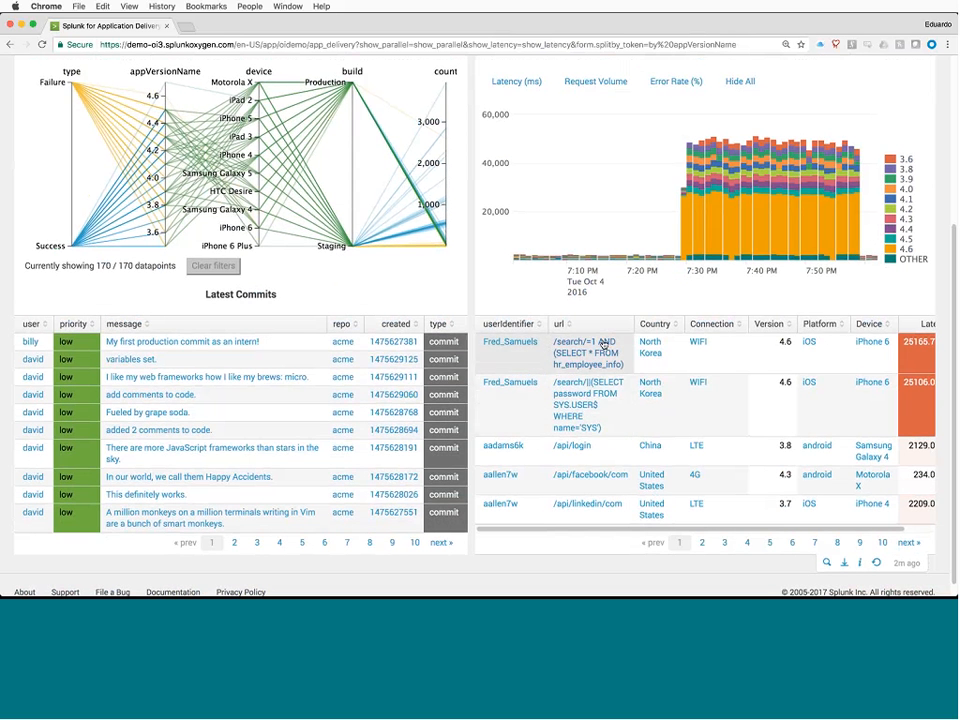
click(906, 201)
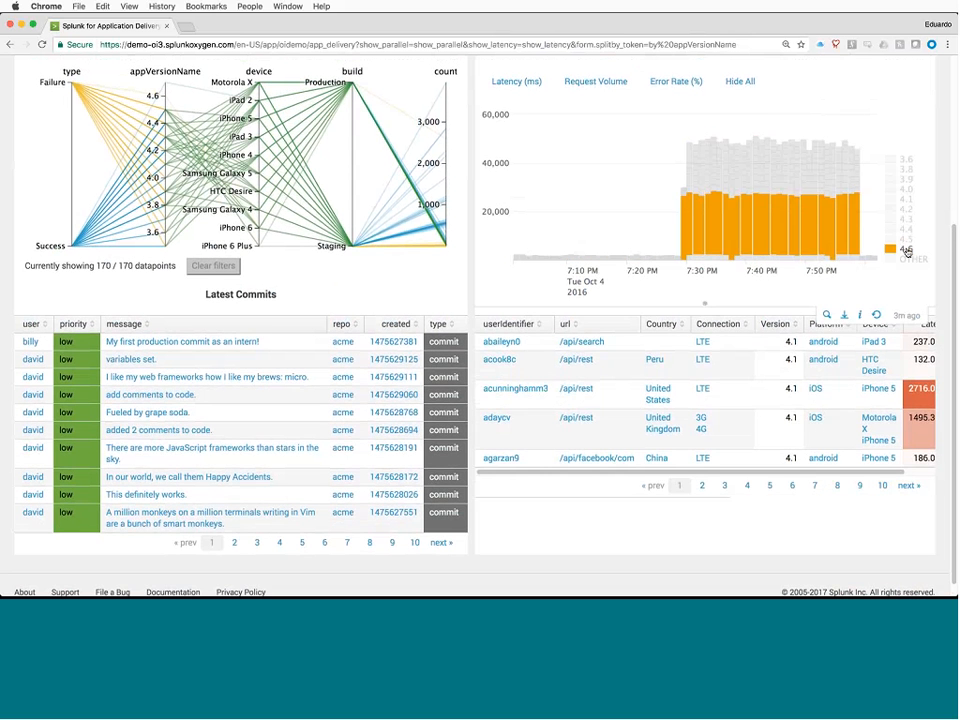
click(907, 251)
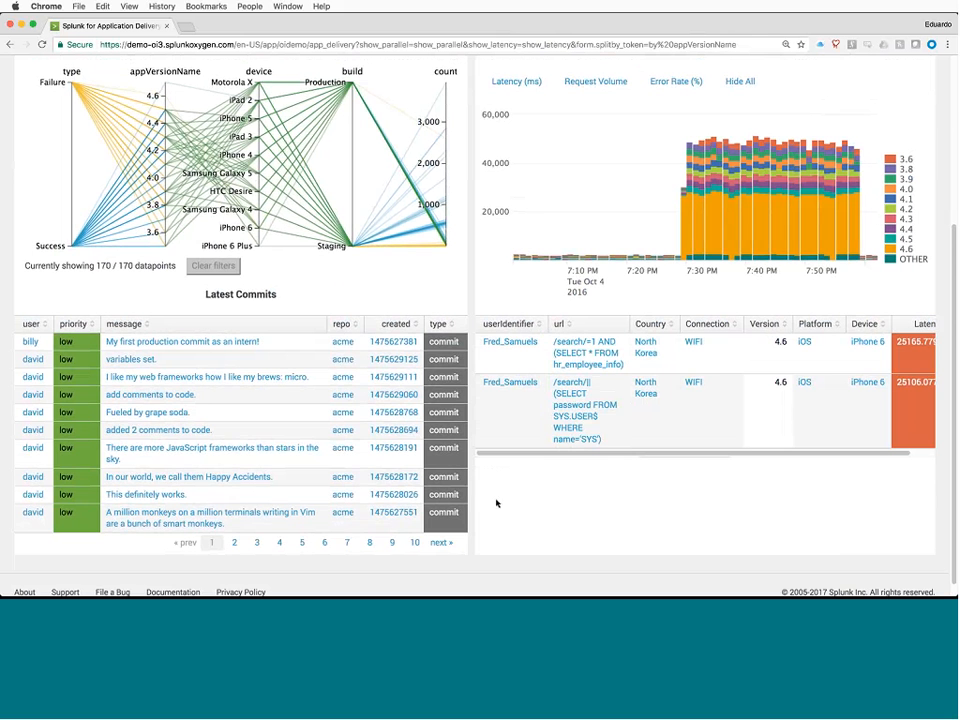
Step: Open the Business Analytics Overview dashboard and look over its revenue, cost and customer experience sections
scroll(472, 490, up, 1)
scroll(473, 489, up, 5)
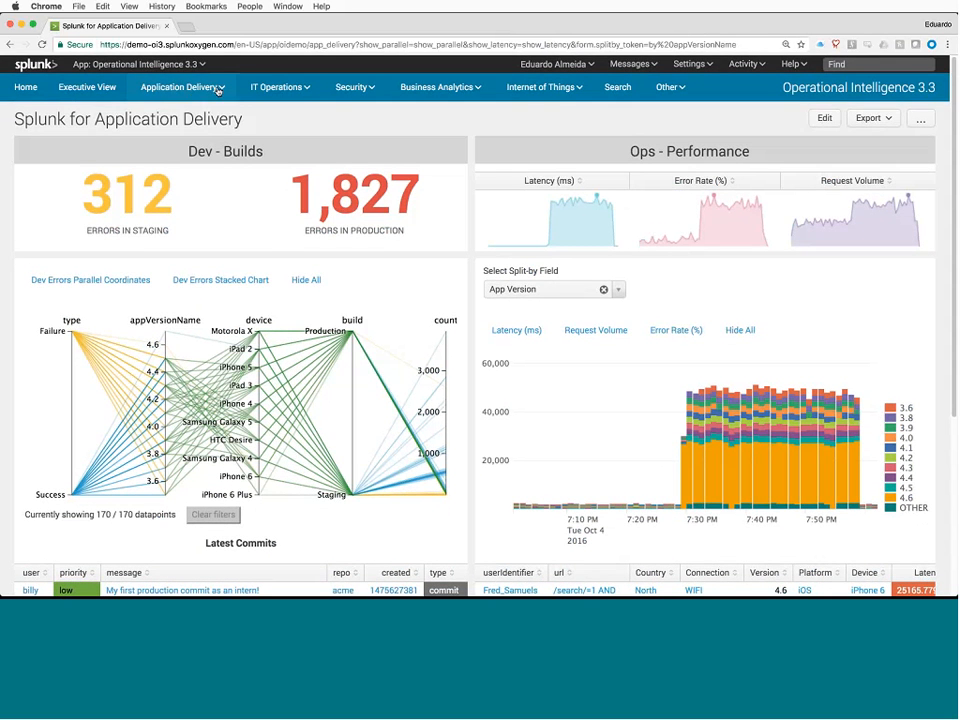
click(440, 89)
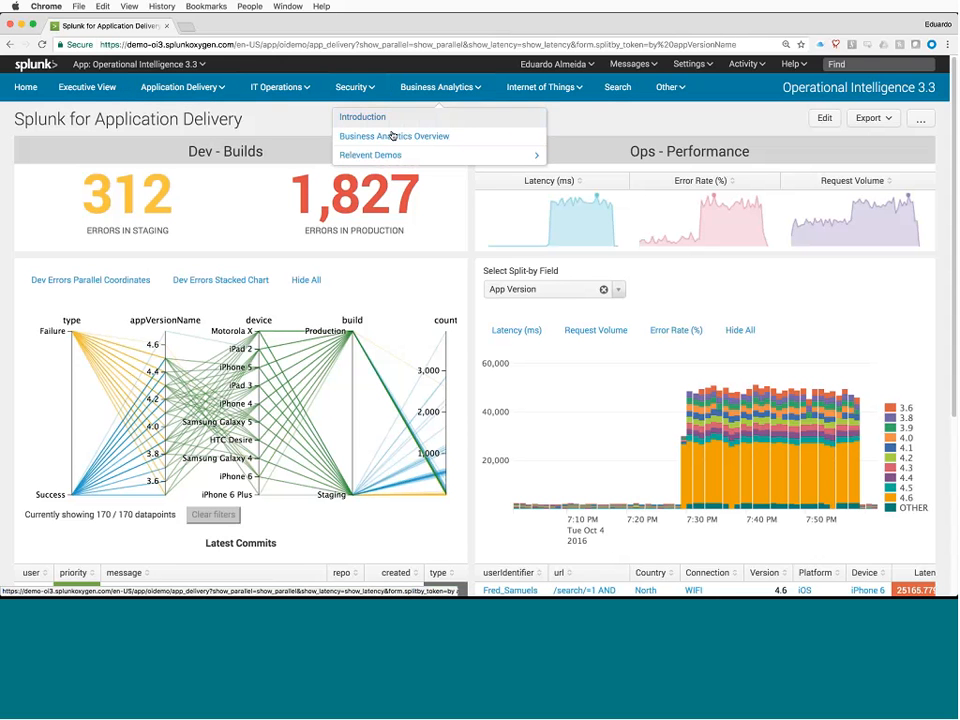
click(396, 137)
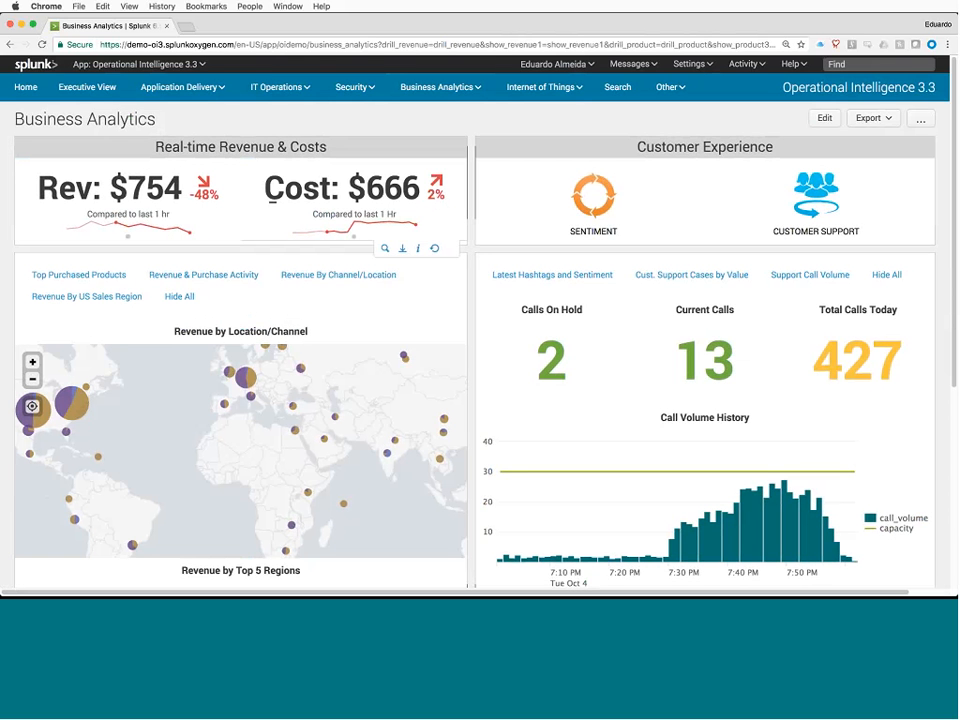
scroll(419, 215, down, 2)
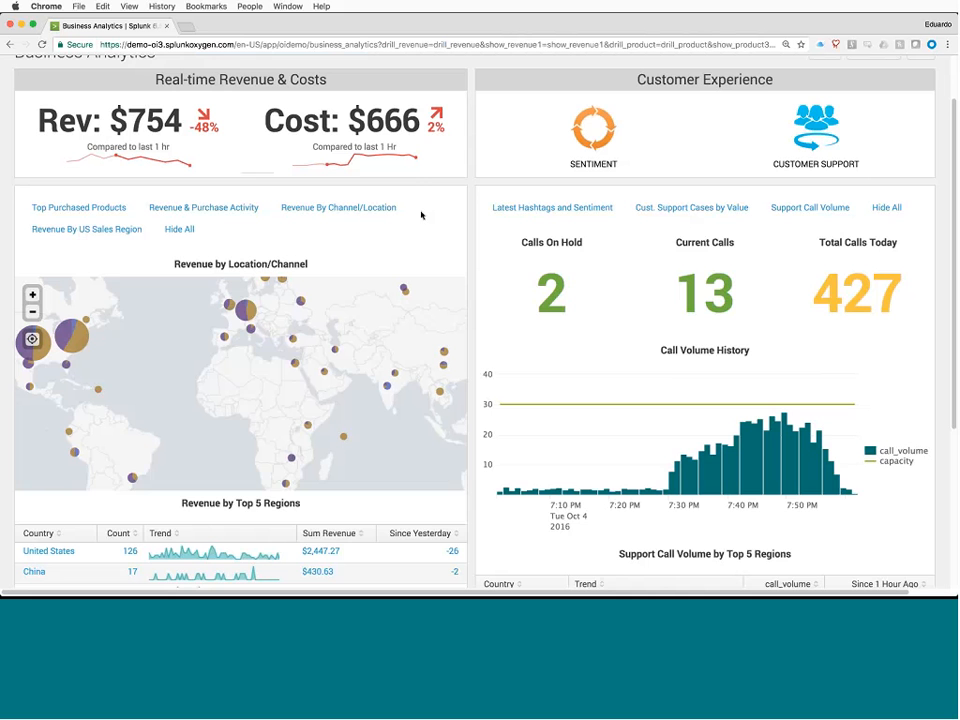
scroll(418, 210, up, 2)
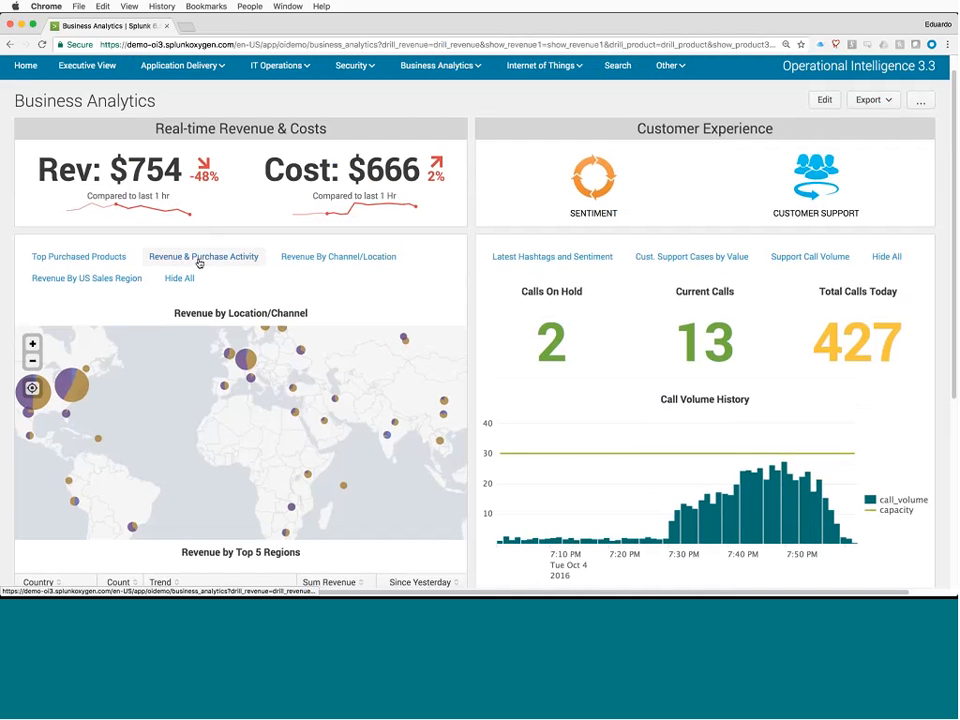
Step: Drill down from the real-time revenue figure and review the Real-time Revenue and Successful/Failed Transactions charts
click(113, 203)
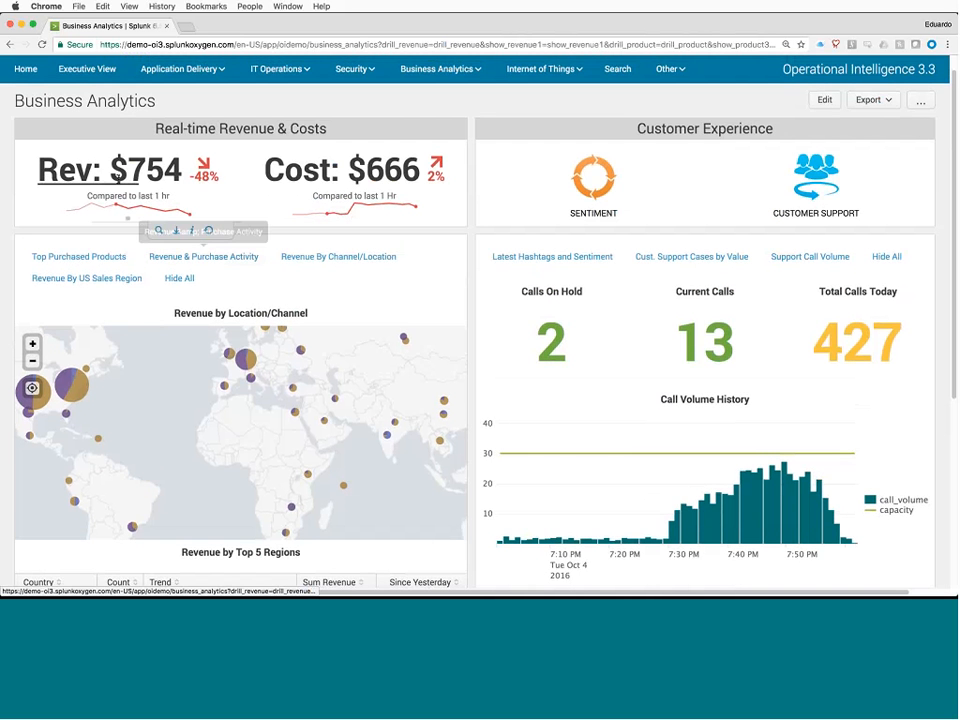
scroll(343, 326, down, 2)
scroll(343, 326, down, 3)
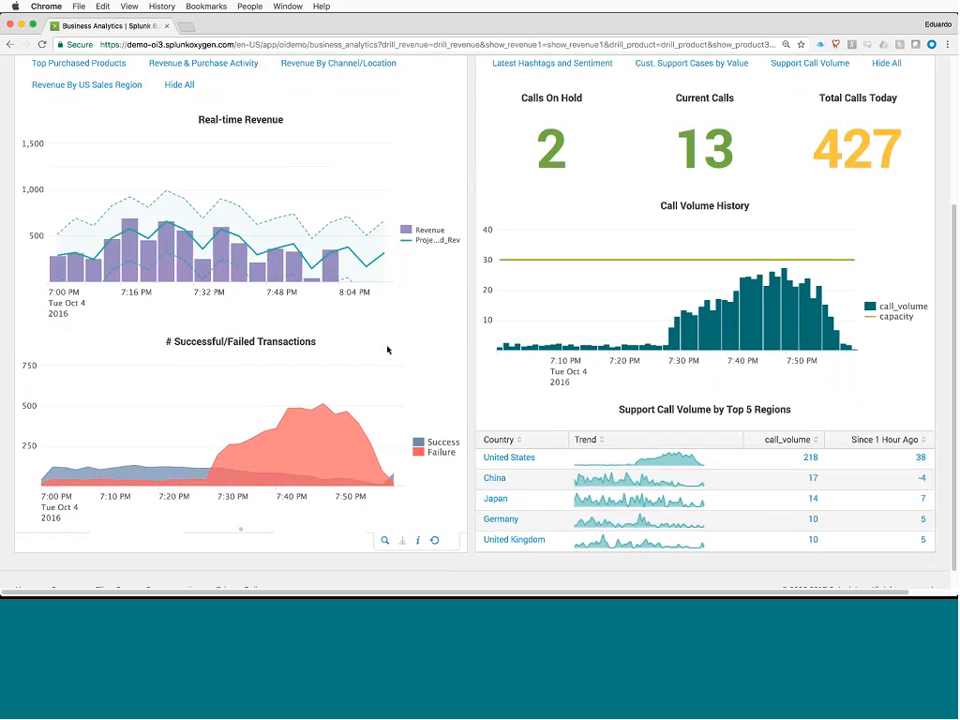
Step: Drill down from the cost figure to the hourly utilities cost and review its power, gas and water breakdown
scroll(388, 349, up, 5)
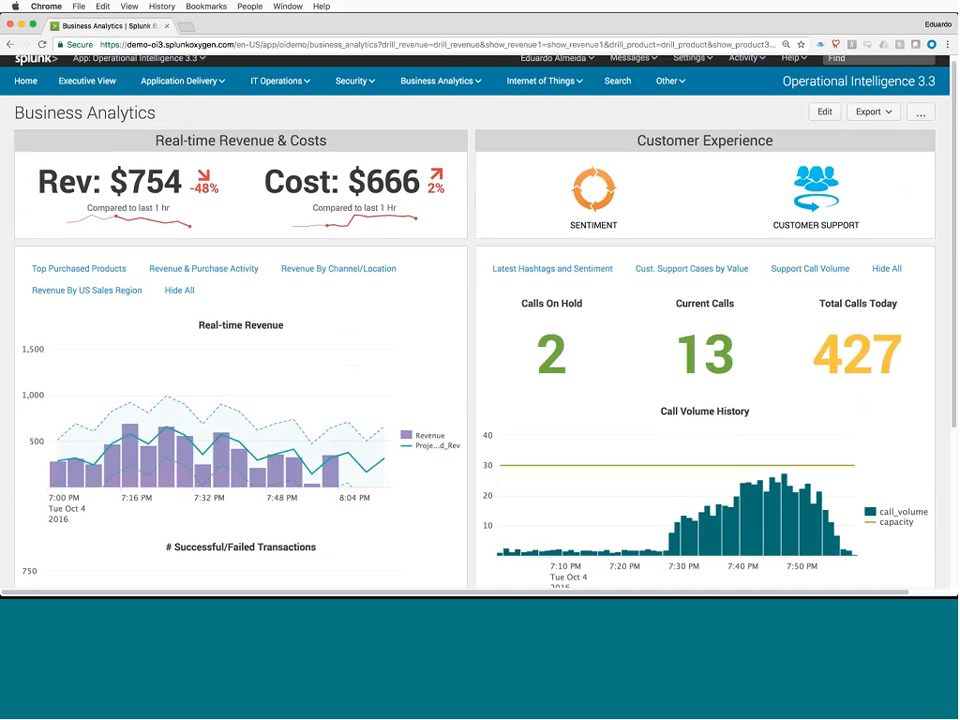
click(347, 204)
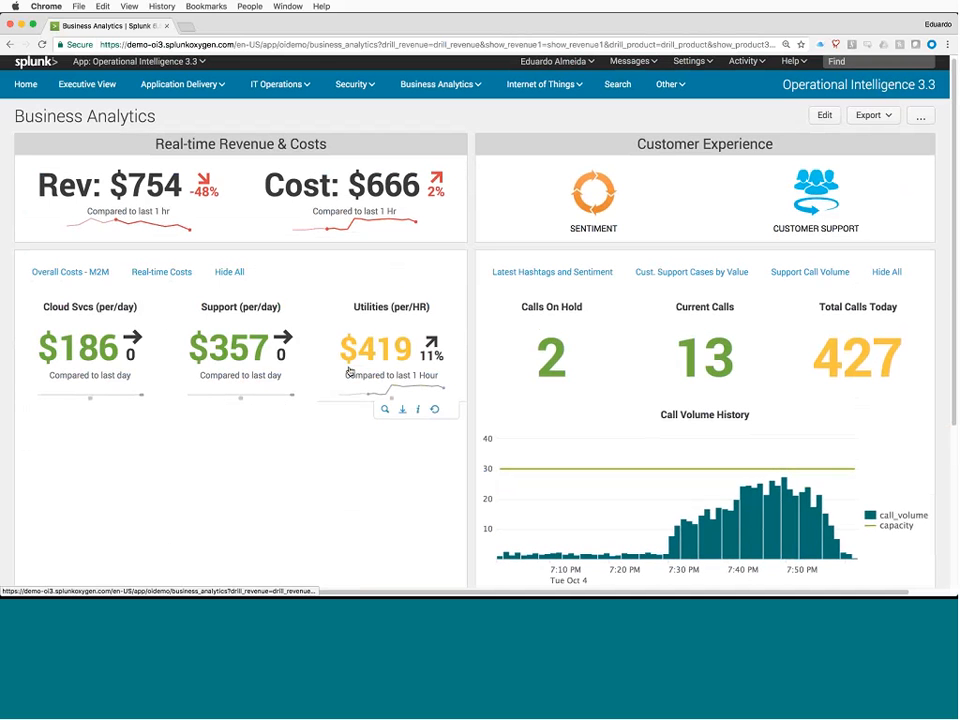
click(382, 357)
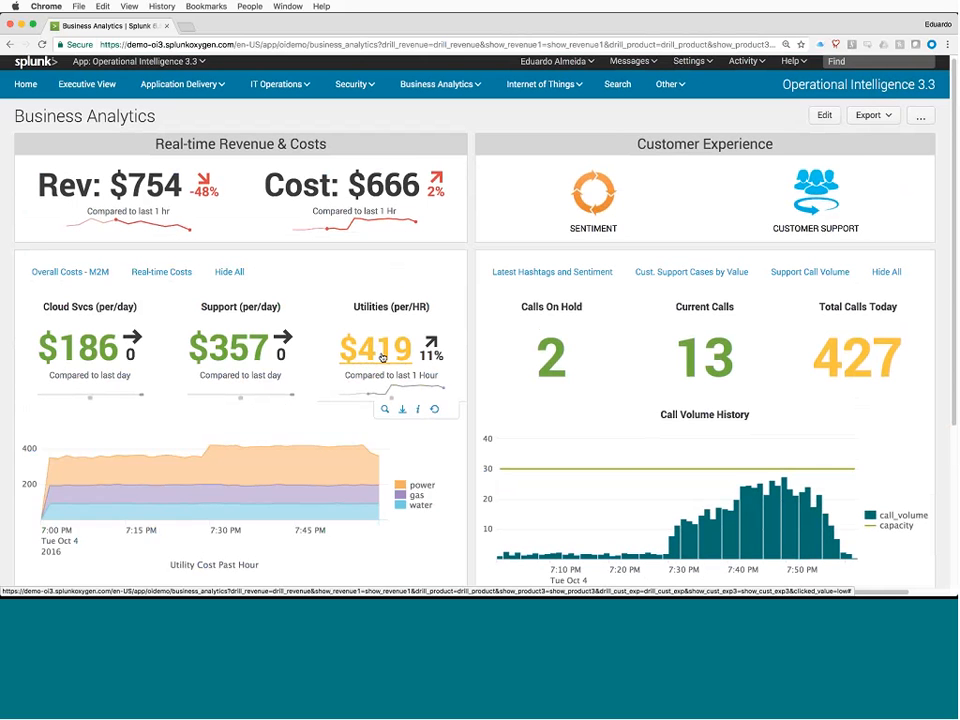
scroll(424, 455, down, 1)
scroll(424, 455, down, 1)
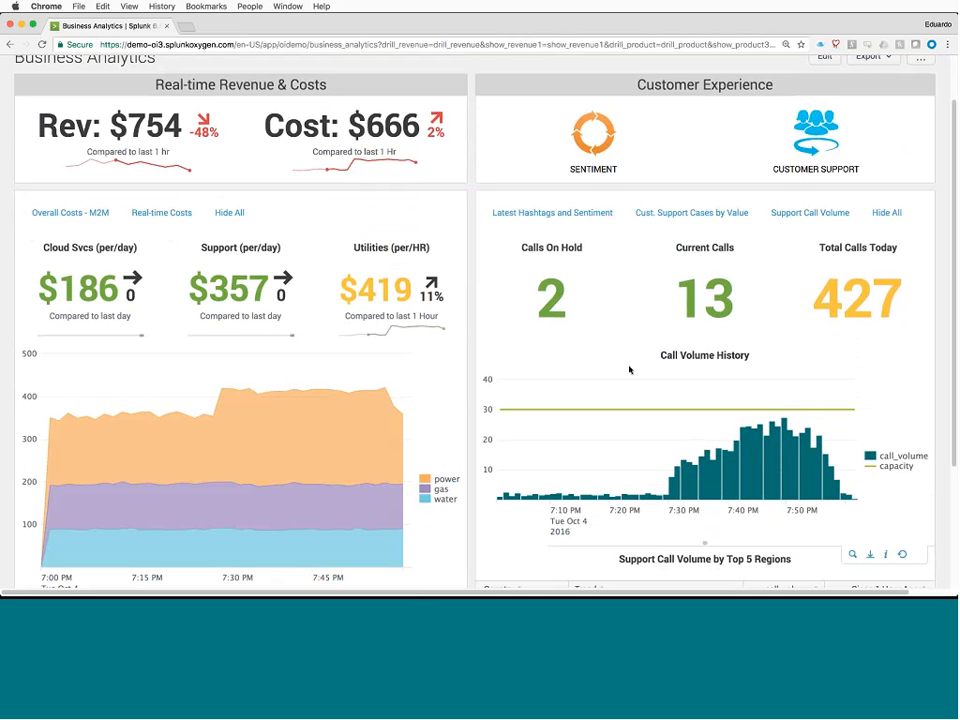
Step: Review the support call volume history and switch the Customer Experience section to the Sentiment view
scroll(629, 370, up, 3)
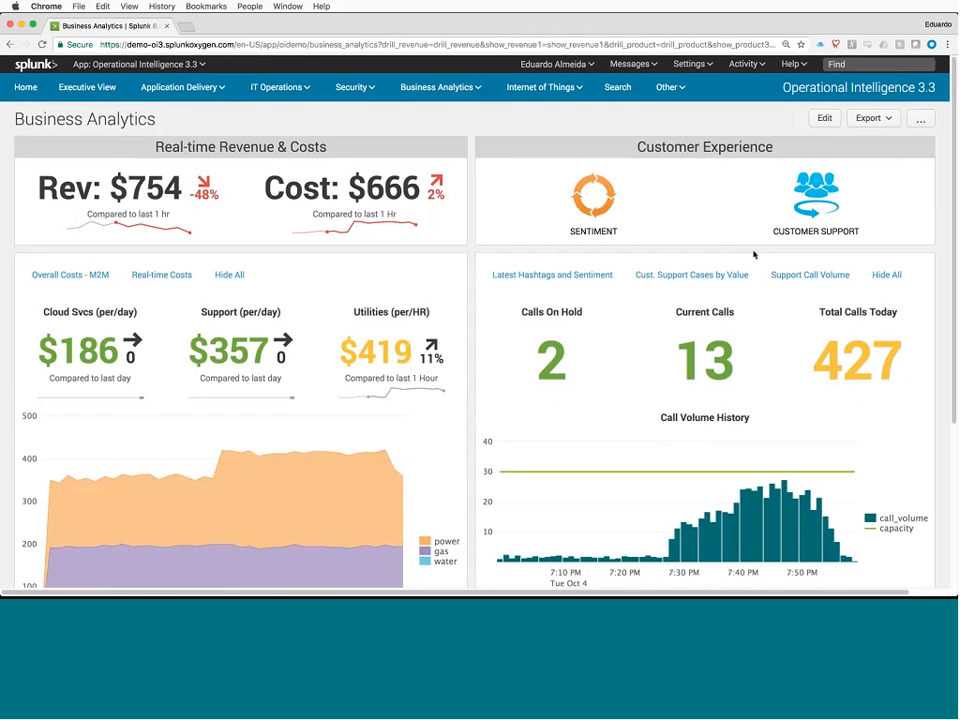
scroll(668, 213, down, 3)
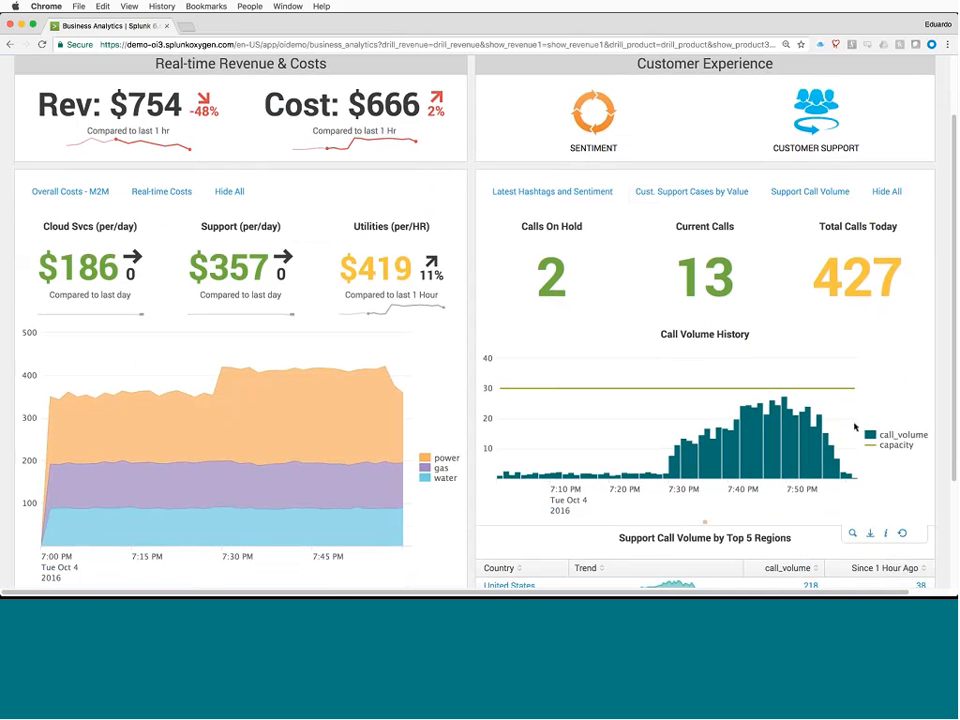
scroll(857, 321, up, 3)
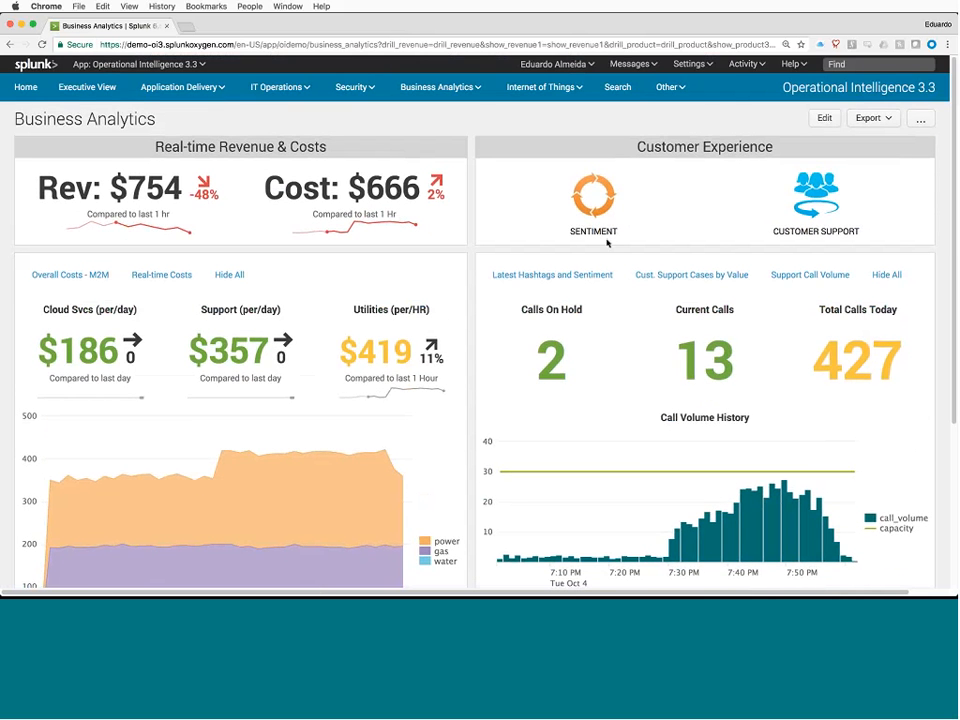
click(706, 245)
scroll(840, 364, down, 5)
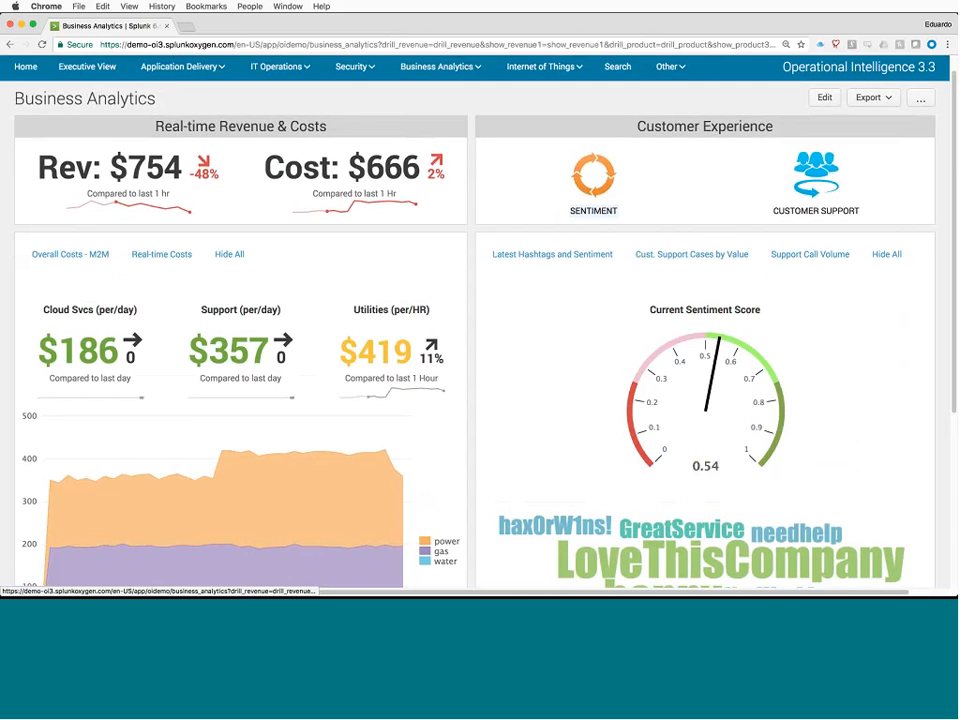
Step: Review the current sentiment score and the hashtag word cloud, highlighting the SupportTeamRocks and SlowMobileApp hashtags
scroll(842, 366, down, 1)
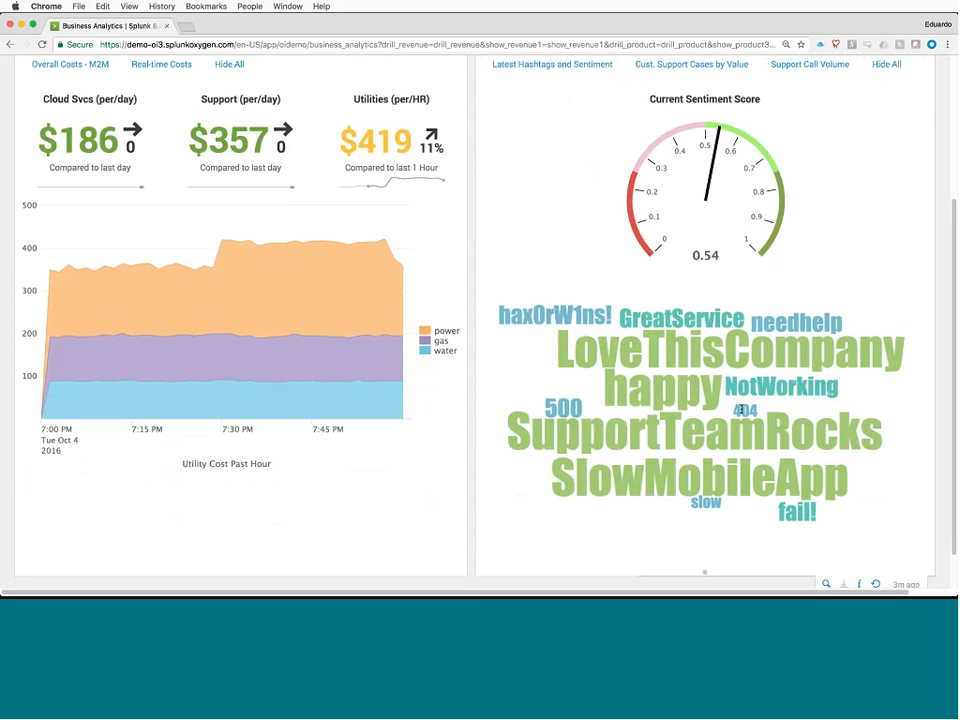
drag(741, 410, 545, 425)
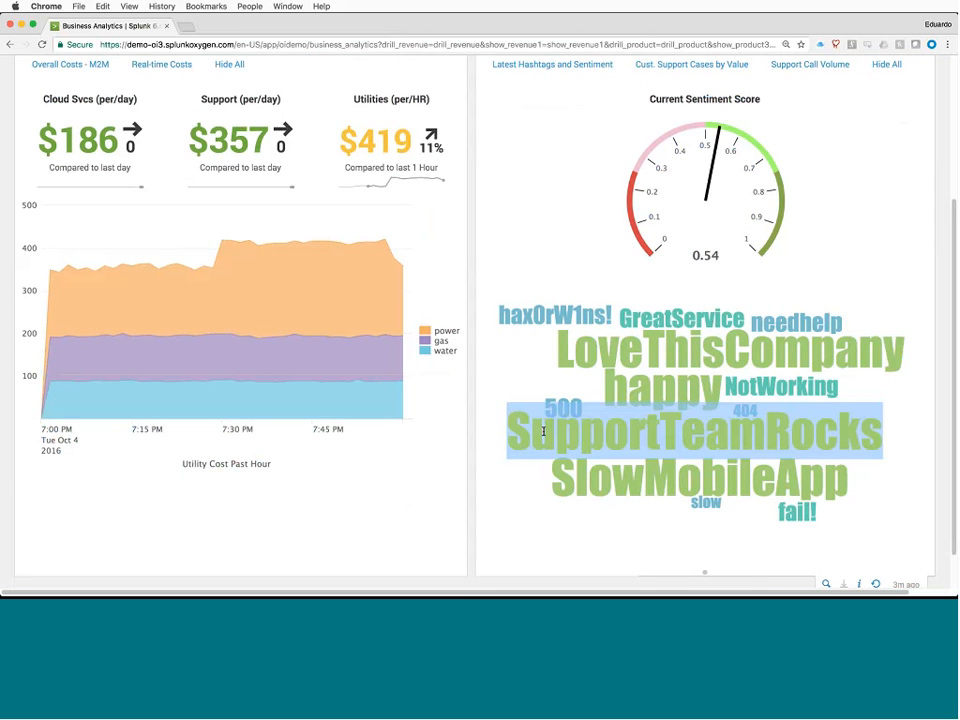
click(883, 456)
drag(883, 456, 902, 490)
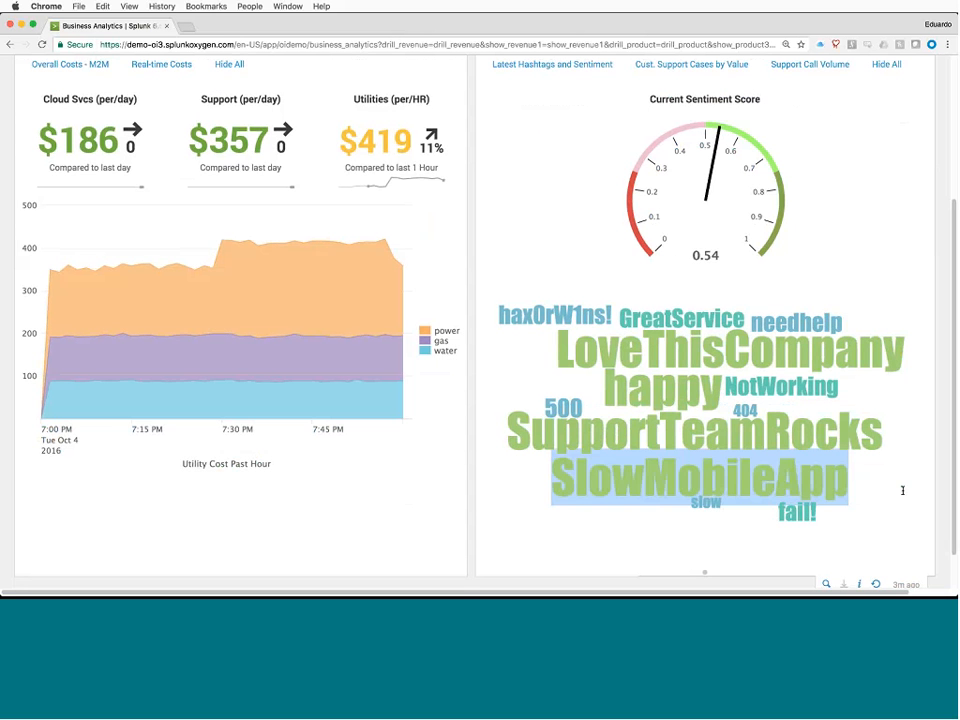
scroll(890, 500, up, 5)
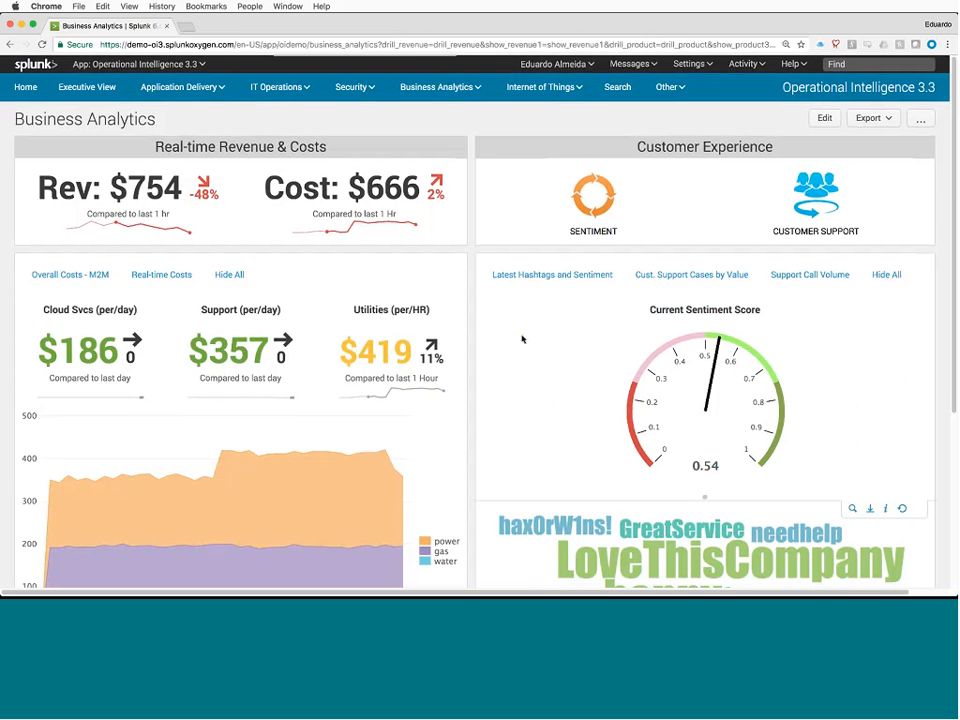
scroll(521, 334, down, 1)
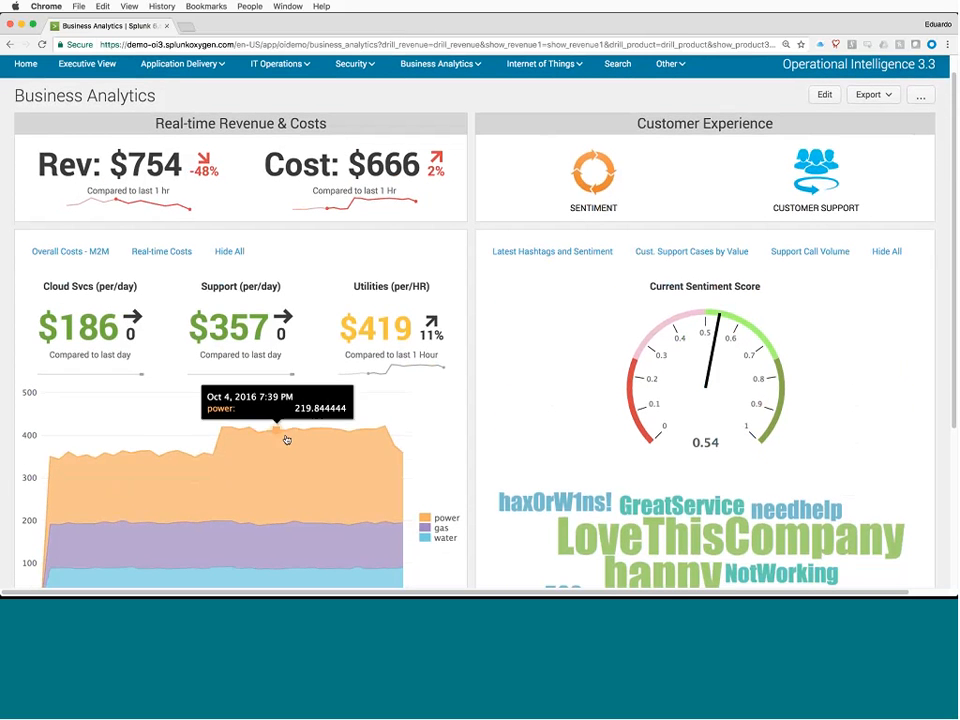
scroll(647, 124, up, 1)
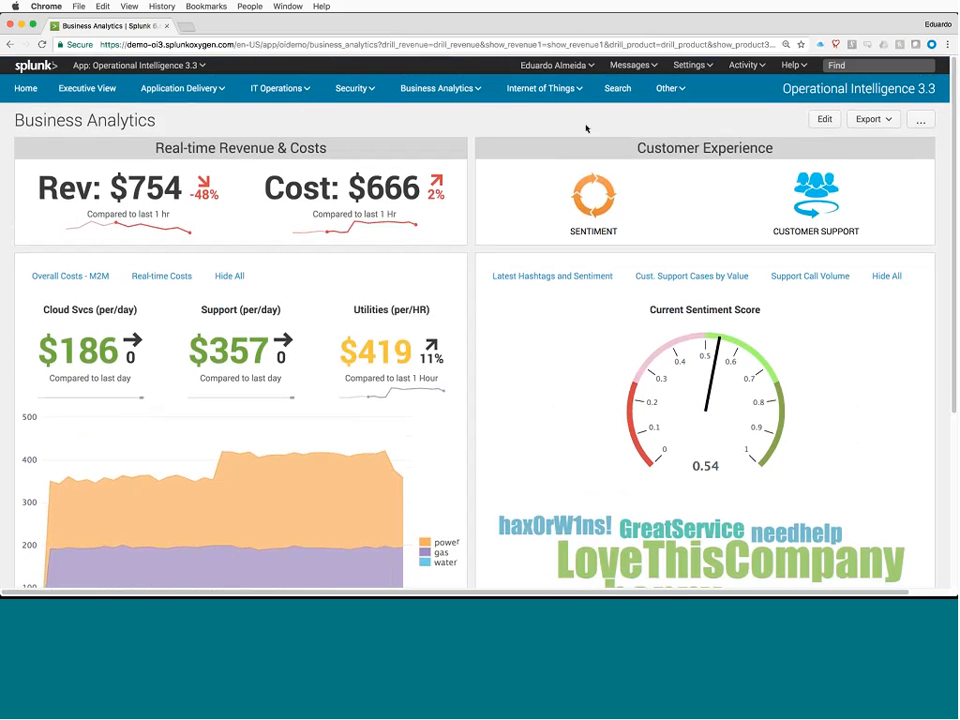
Step: Open the Internet of Things Datacenter Sensors dashboard and look over its power utilization, HVAC, water capacity and room temperature indicators
click(578, 89)
click(477, 141)
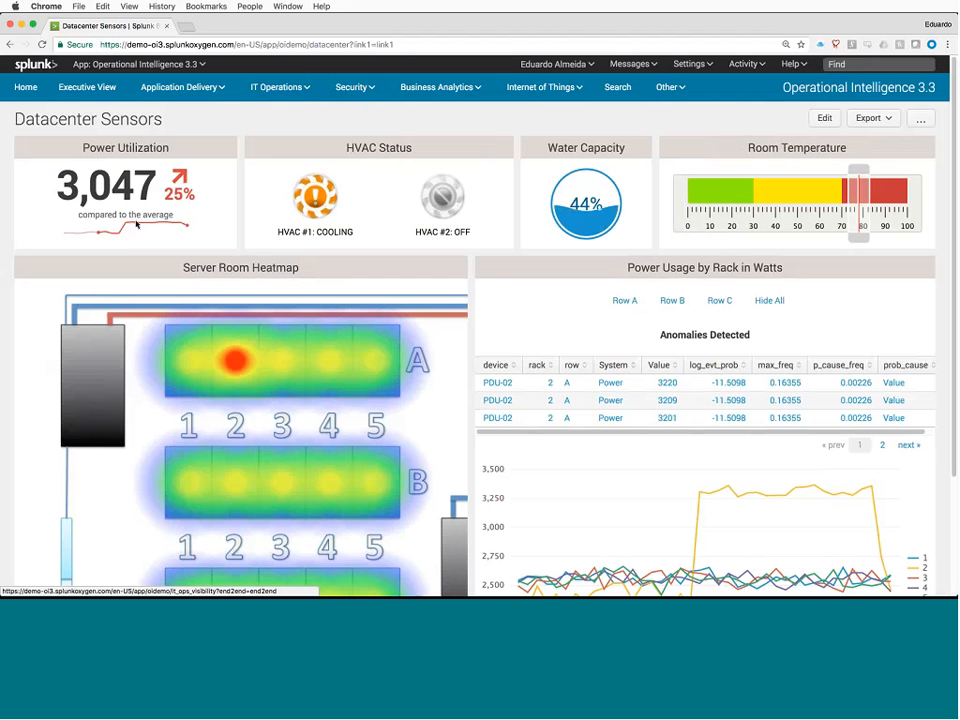
mouse_move(140, 228)
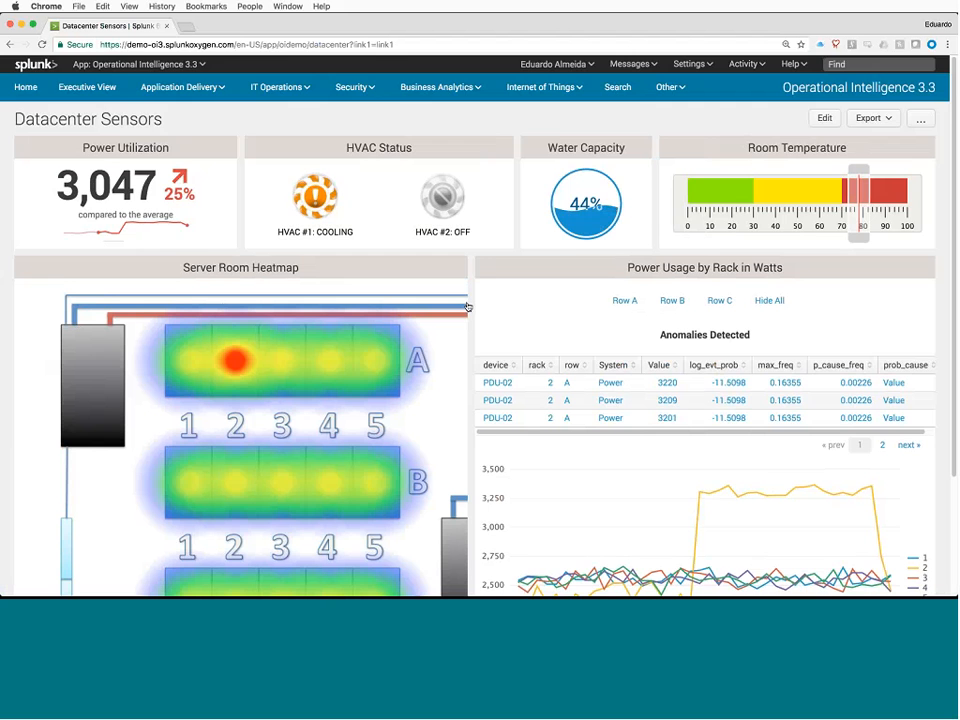
Step: Examine the server room heatmap, the rack 2 line in the power usage chart and the table of hosts beneath it
scroll(470, 316, down, 3)
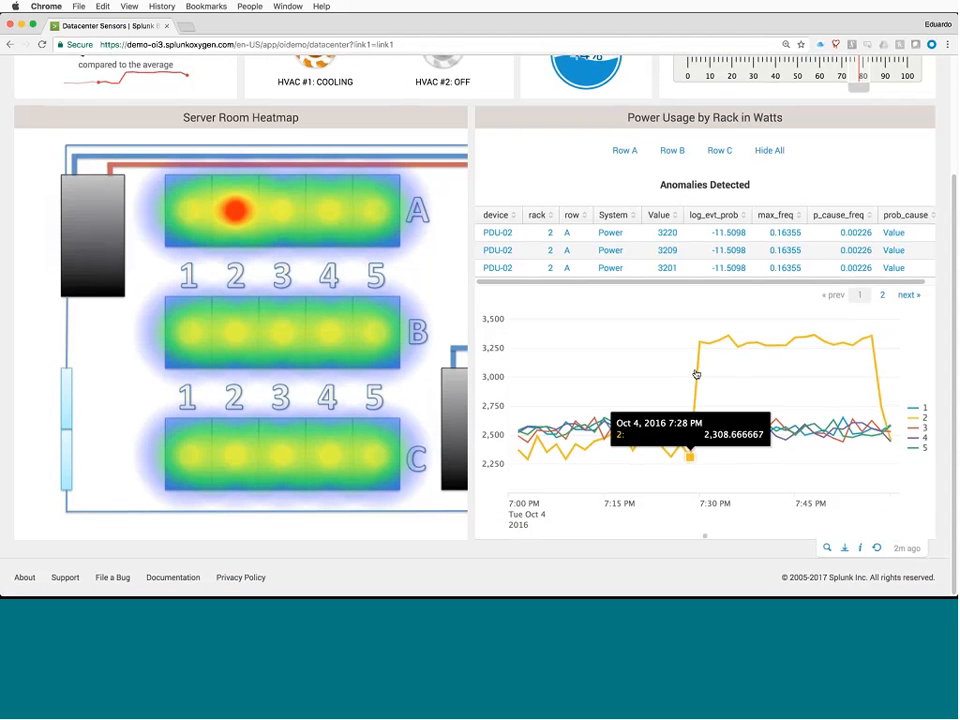
mouse_move(703, 347)
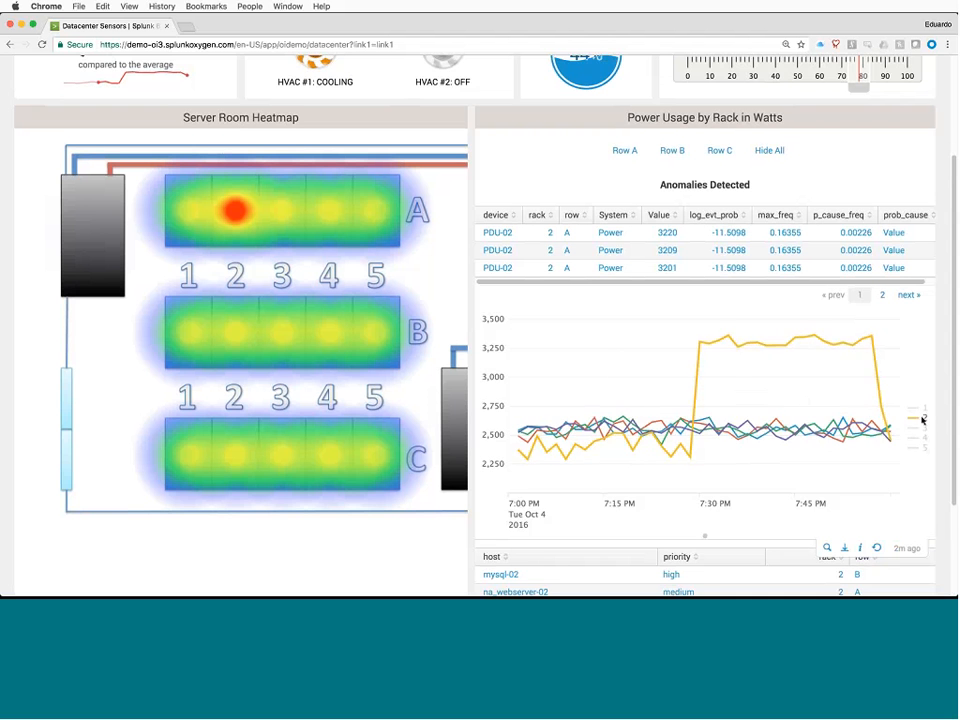
scroll(922, 440, down, 1)
scroll(922, 440, down, 1)
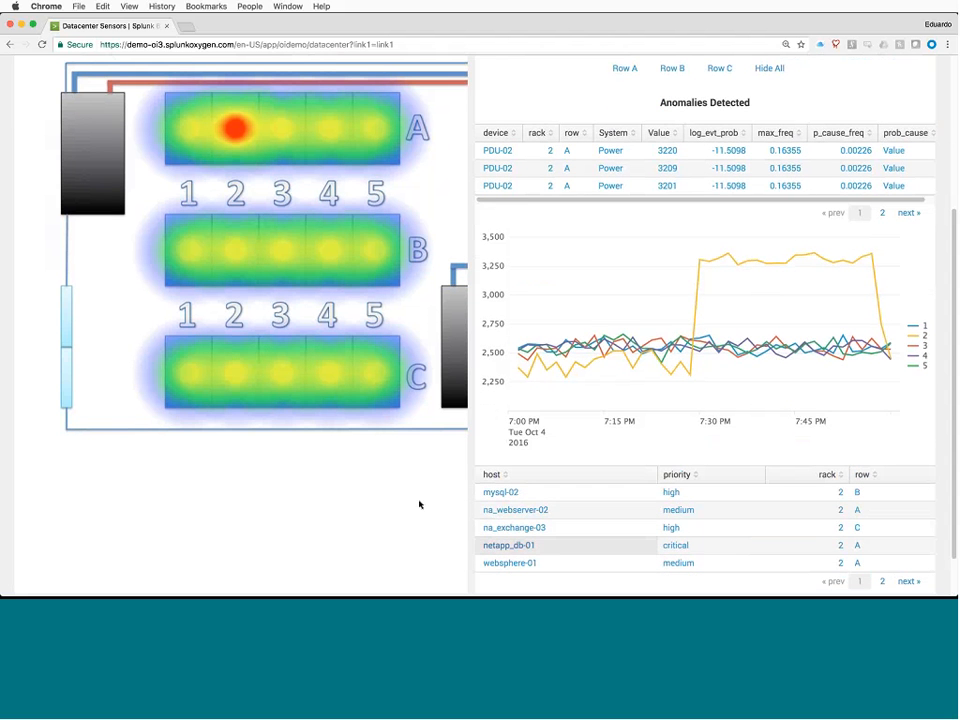
scroll(419, 504, up, 3)
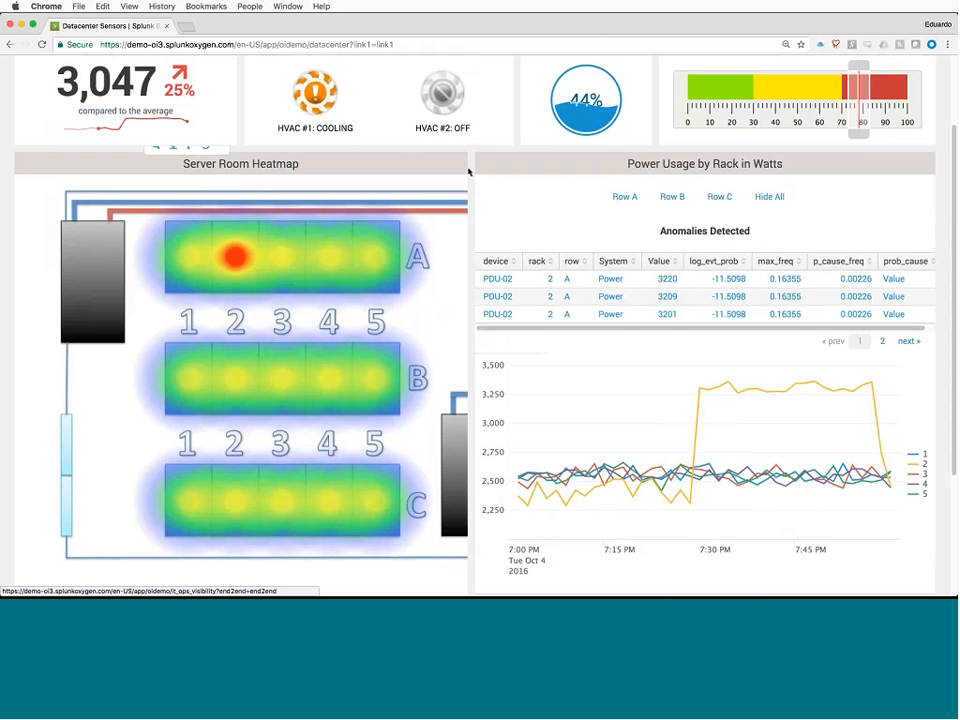
scroll(468, 172, up, 3)
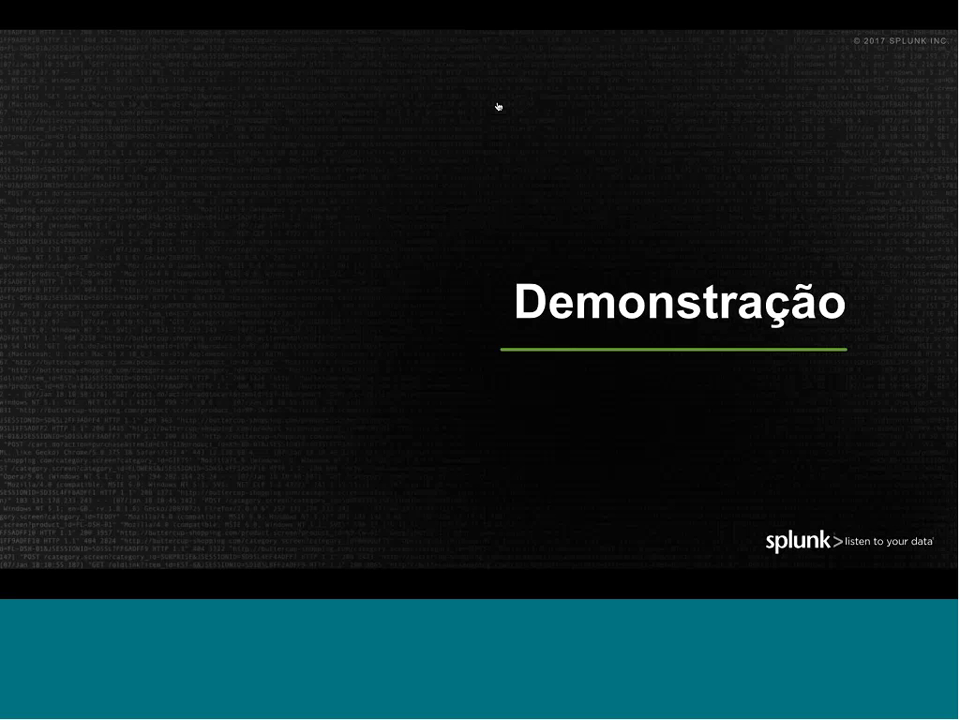
key(Right)
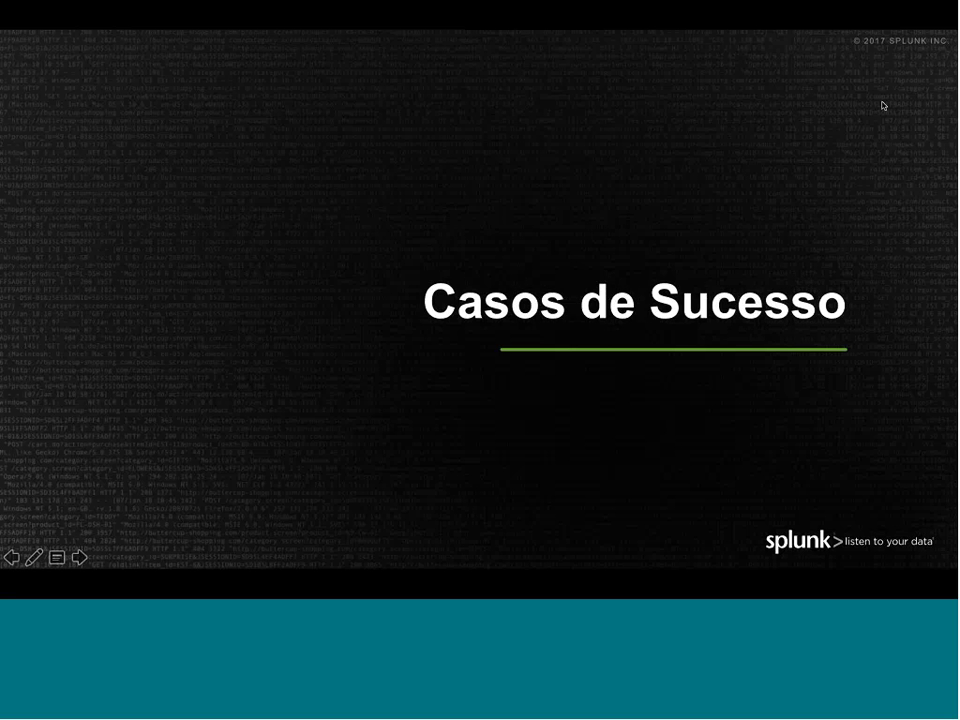
key(Right)
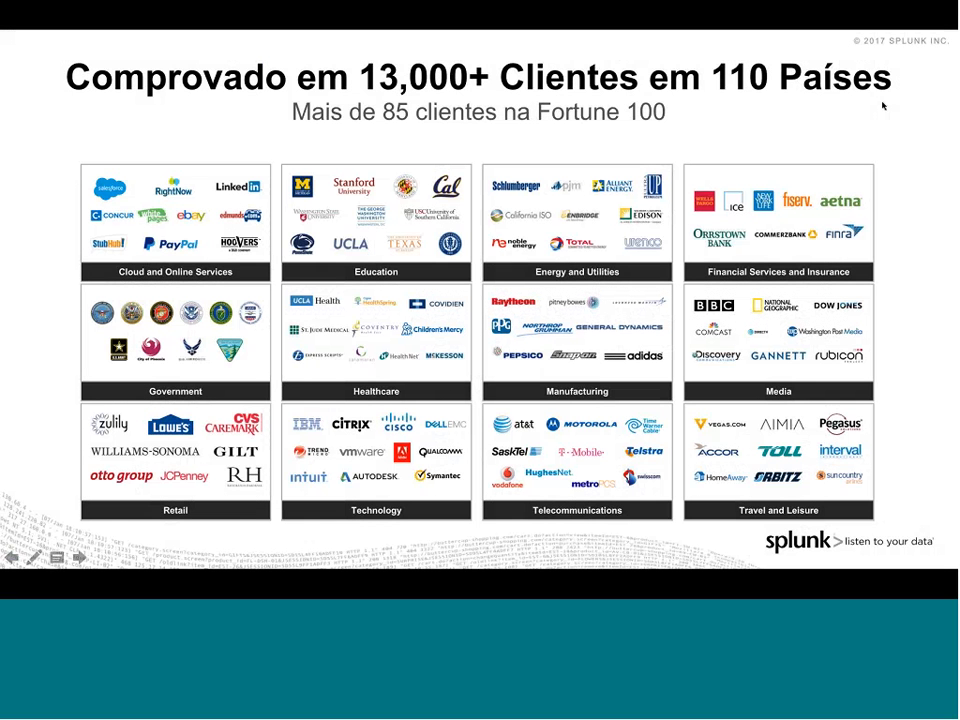